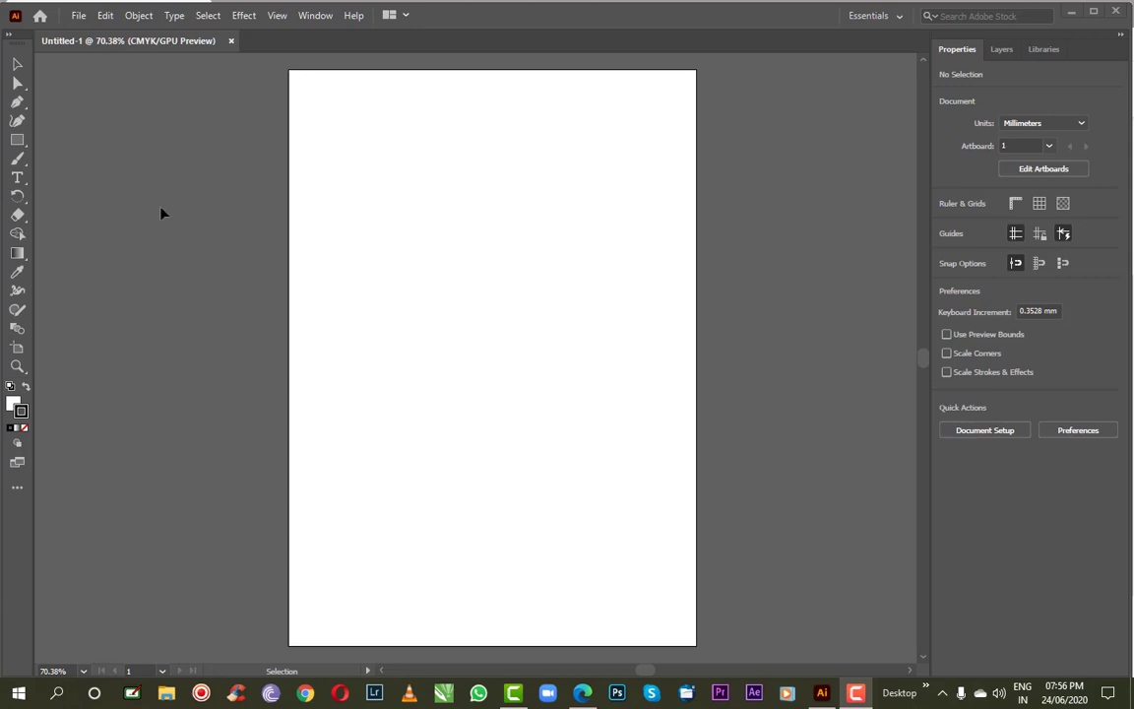
# Draw a 9.389 × 102.995 mm rectangle and select its bottom edge with Direct Selection
pyautogui.click(16, 147)
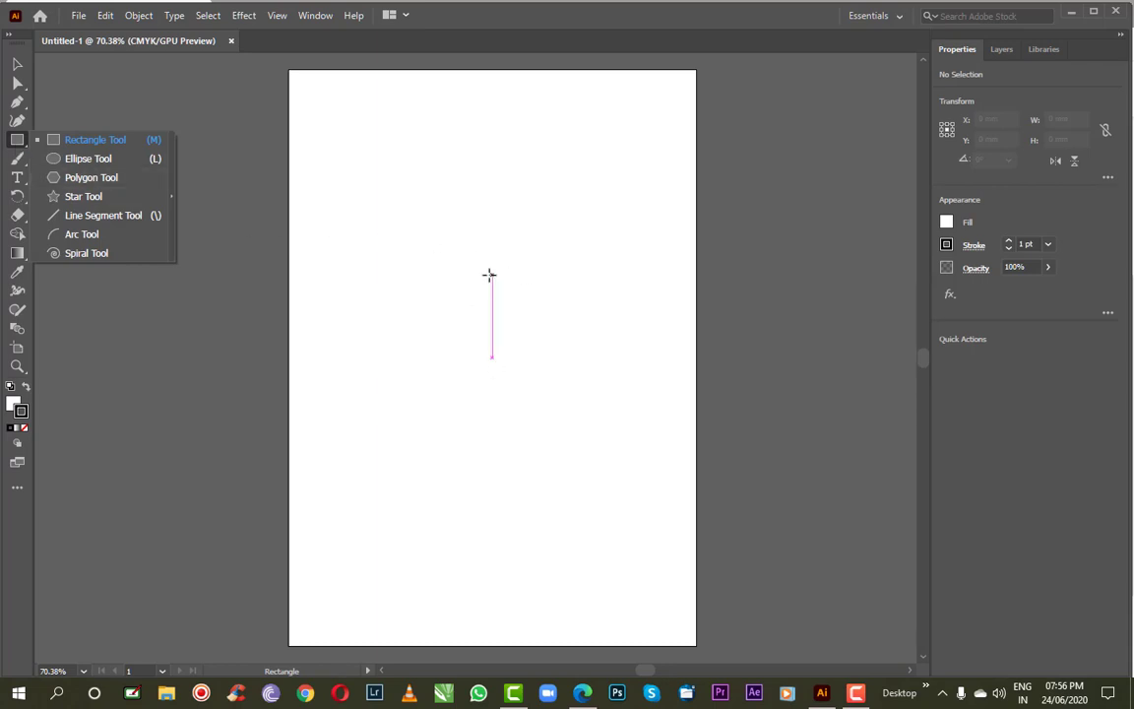
pyautogui.moveTo(492, 275); pyautogui.dragTo(510, 476)
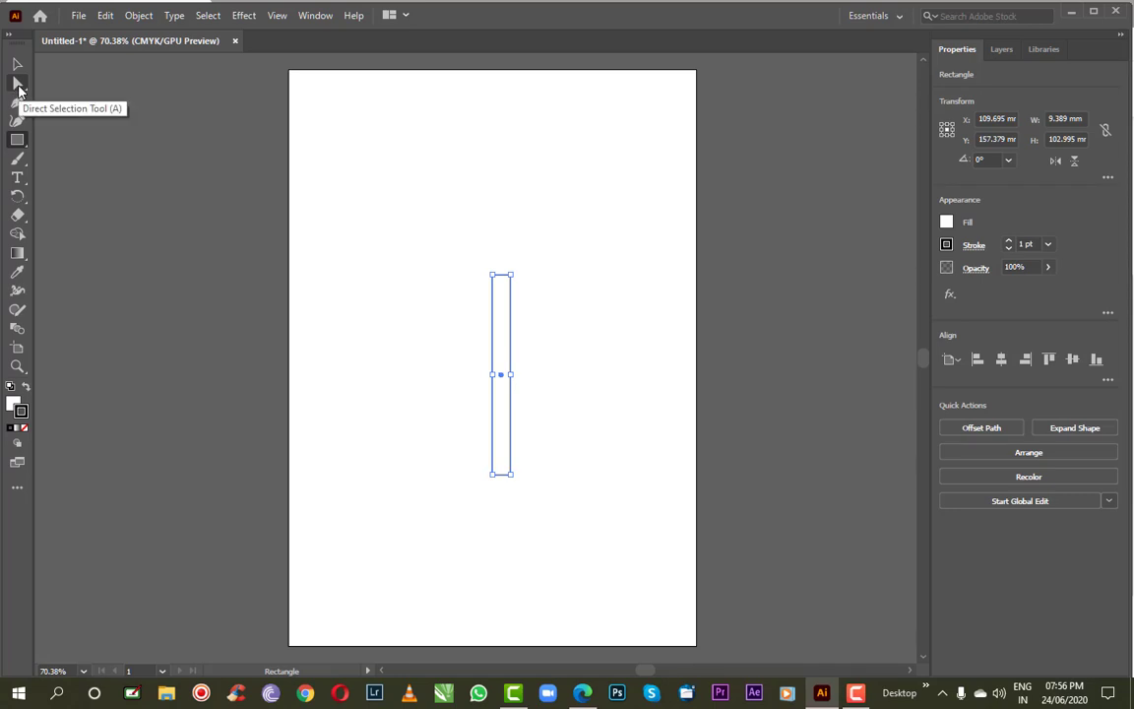
pyautogui.click(18, 89)
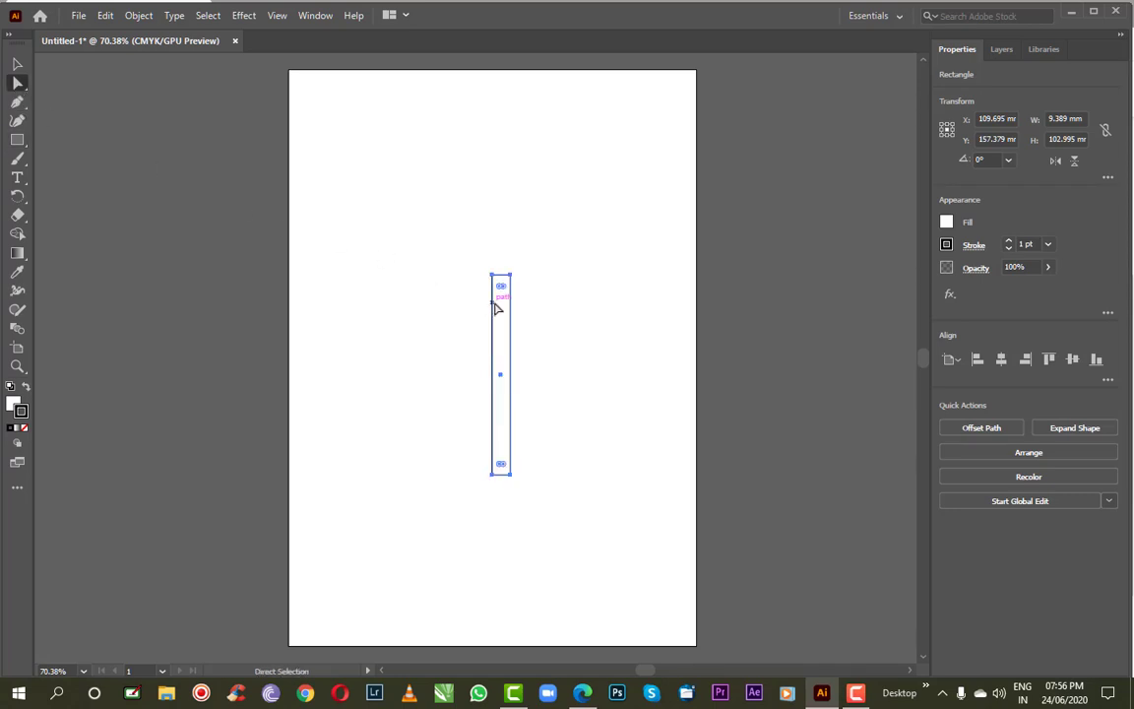
pyautogui.scroll(3, 521, 305)
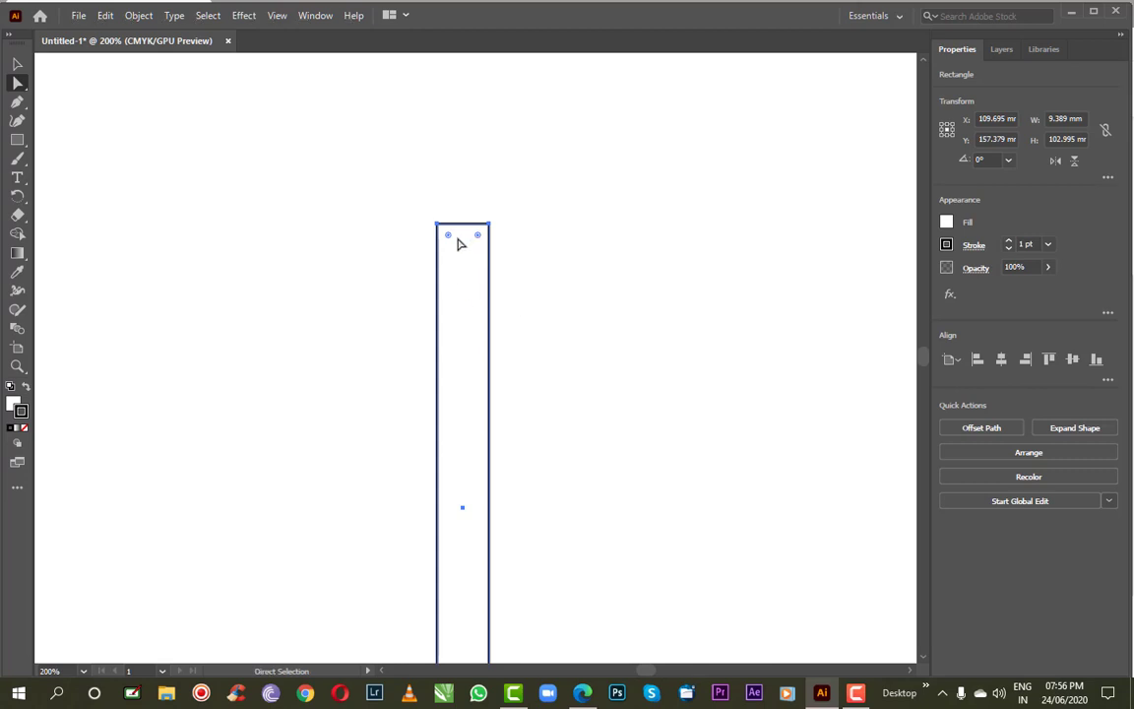
pyautogui.scroll(-2, 443, 324)
pyautogui.scroll(-4, 424, 359)
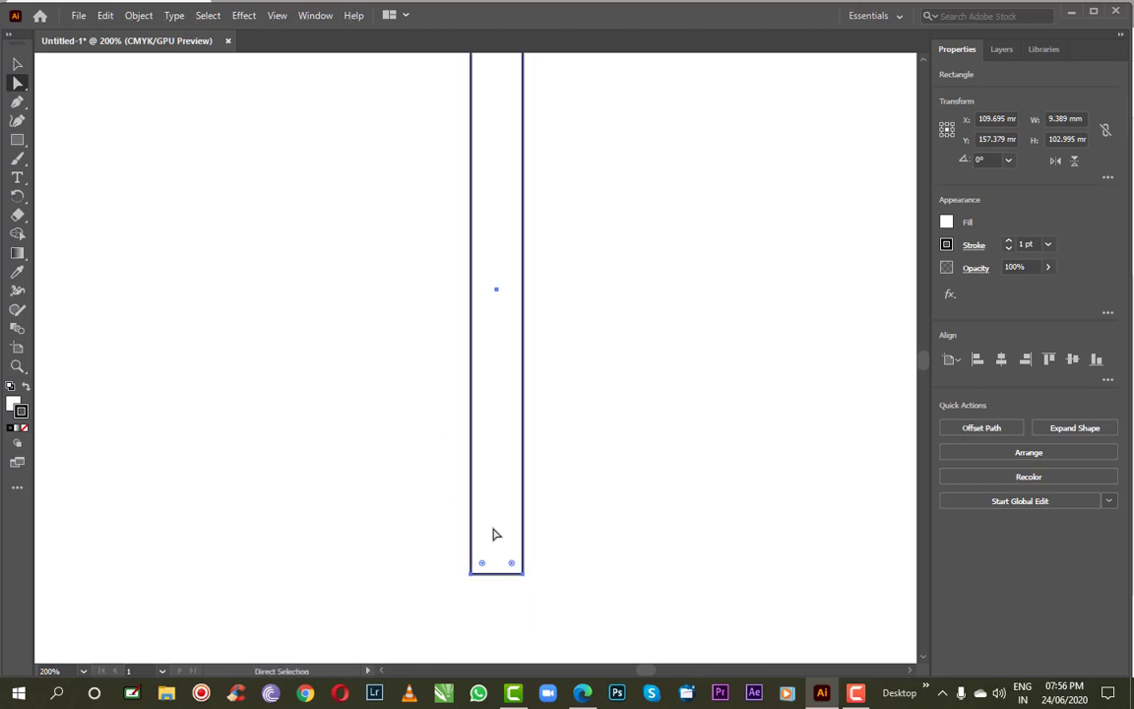
pyautogui.click(506, 571)
pyautogui.scroll(2, 497, 462)
pyautogui.scroll(1, 472, 393)
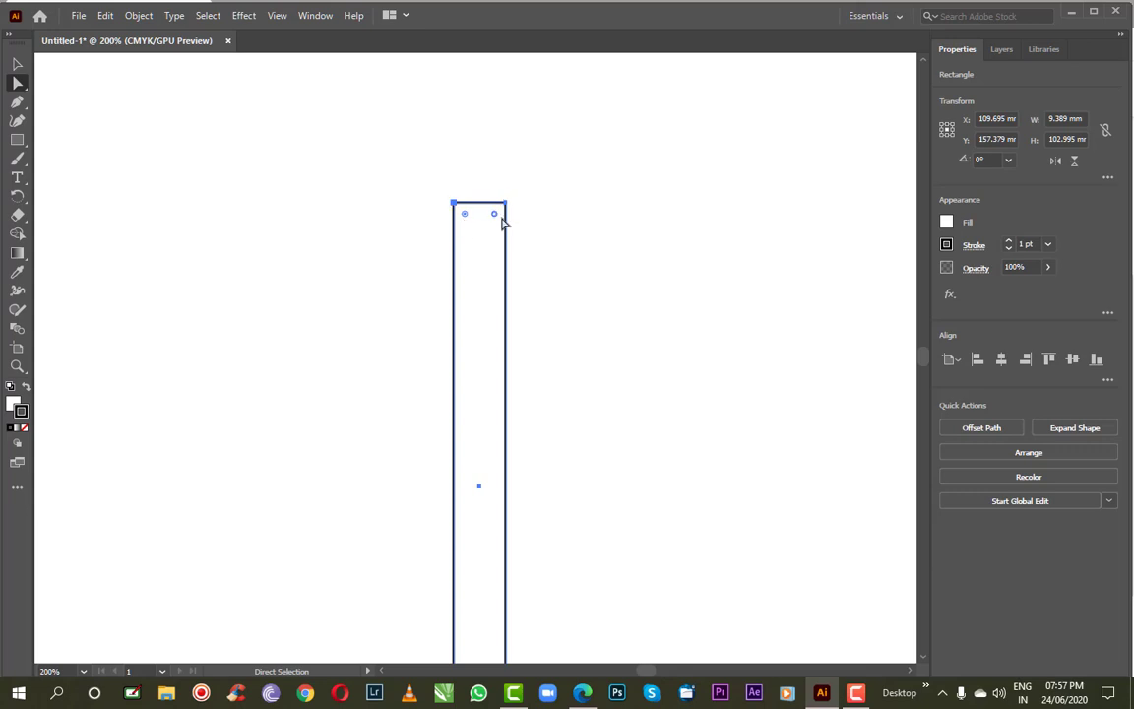
# Round the rectangle's top-right corner with its live corner widget
pyautogui.click(498, 222)
pyautogui.moveTo(495, 217)
pyautogui.mouseDown()
pyautogui.moveTo(483, 273)
pyautogui.moveTo(470, 256)
pyautogui.mouseUp()
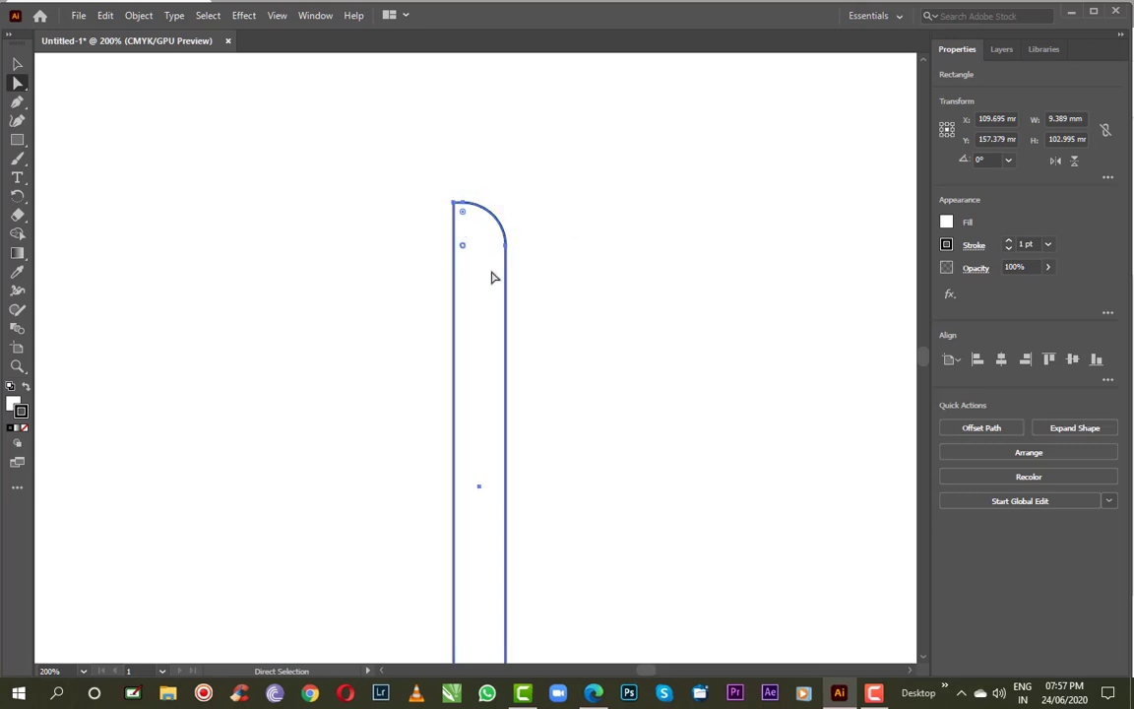
pyautogui.moveTo(481, 316); pyautogui.dragTo(510, 121)
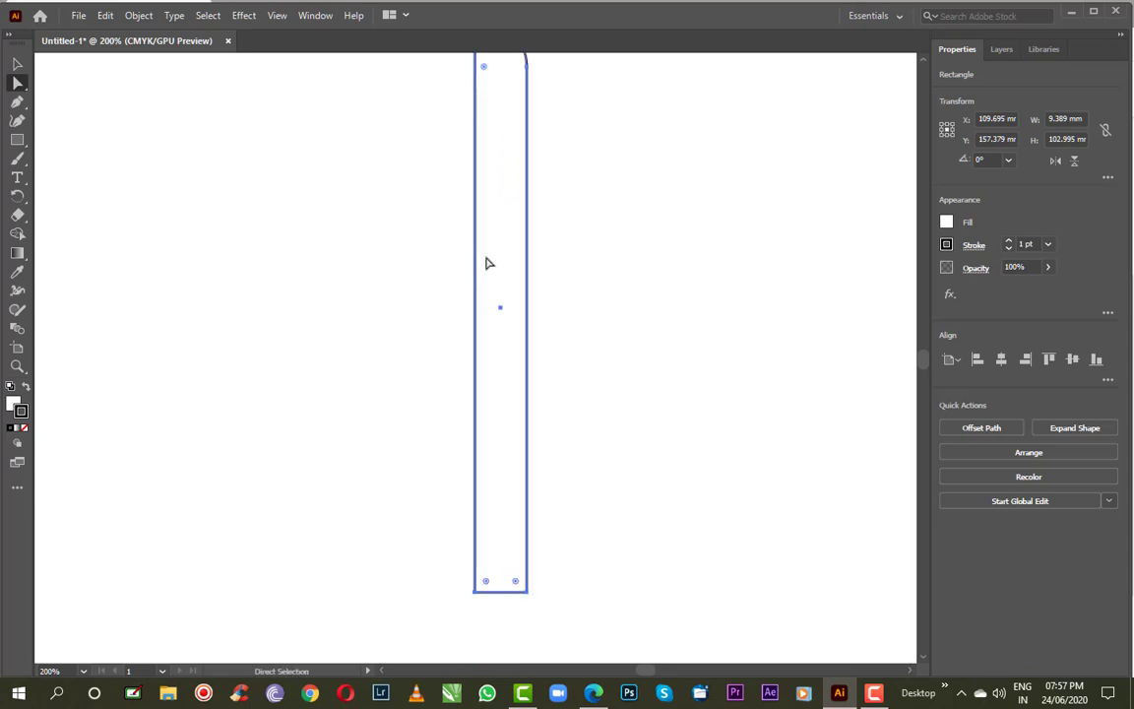
pyautogui.keyDown('alt'); pyautogui.scroll(-2, 485, 263); pyautogui.keyUp('alt')
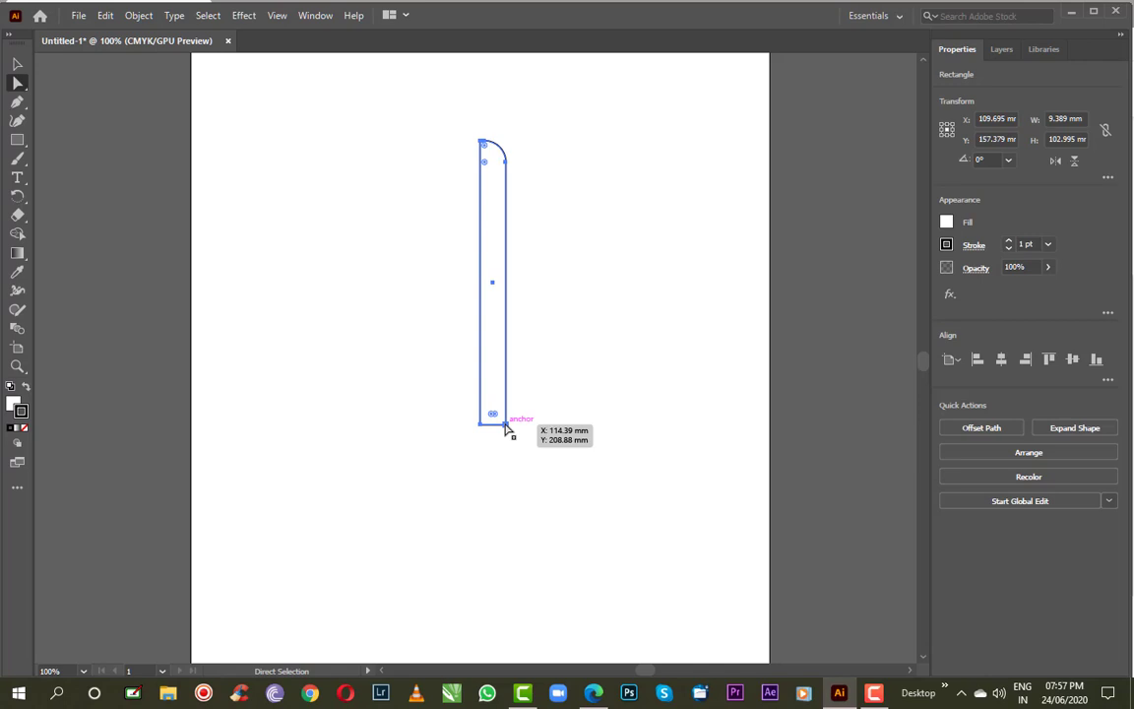
# Slant the right edge outward at the bottom and move the half shape lower
pyautogui.moveTo(506, 427); pyautogui.dragTo(564, 431)
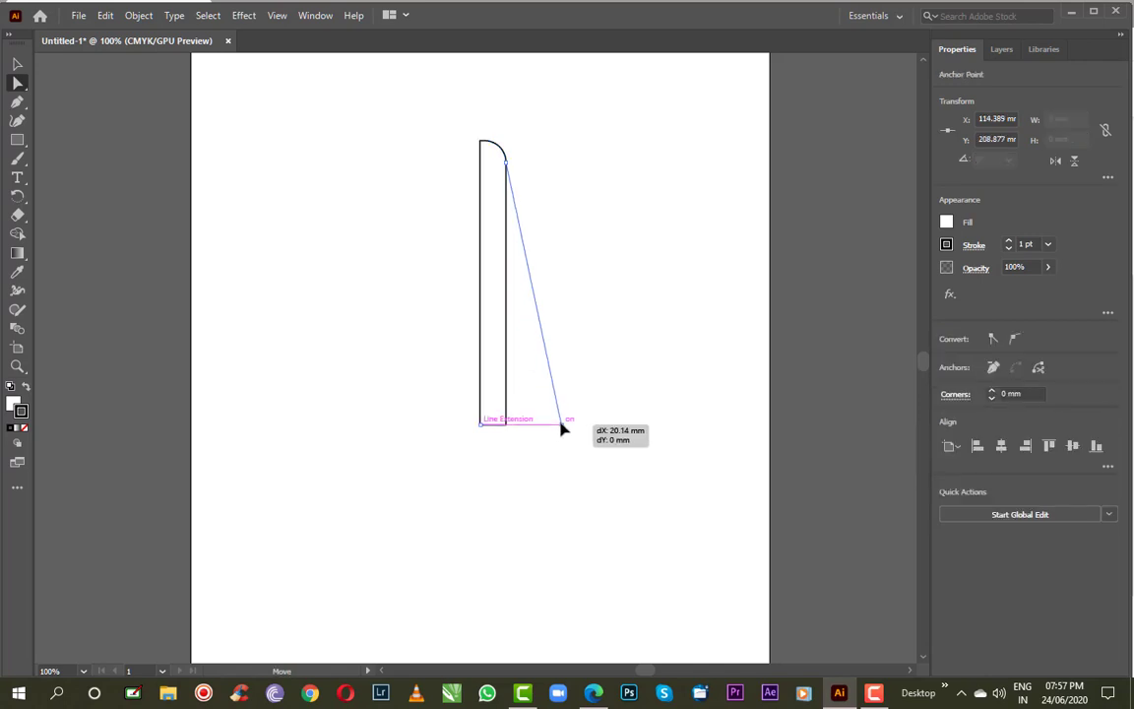
pyautogui.press('v')
pyautogui.scroll(-2, 558, 379)
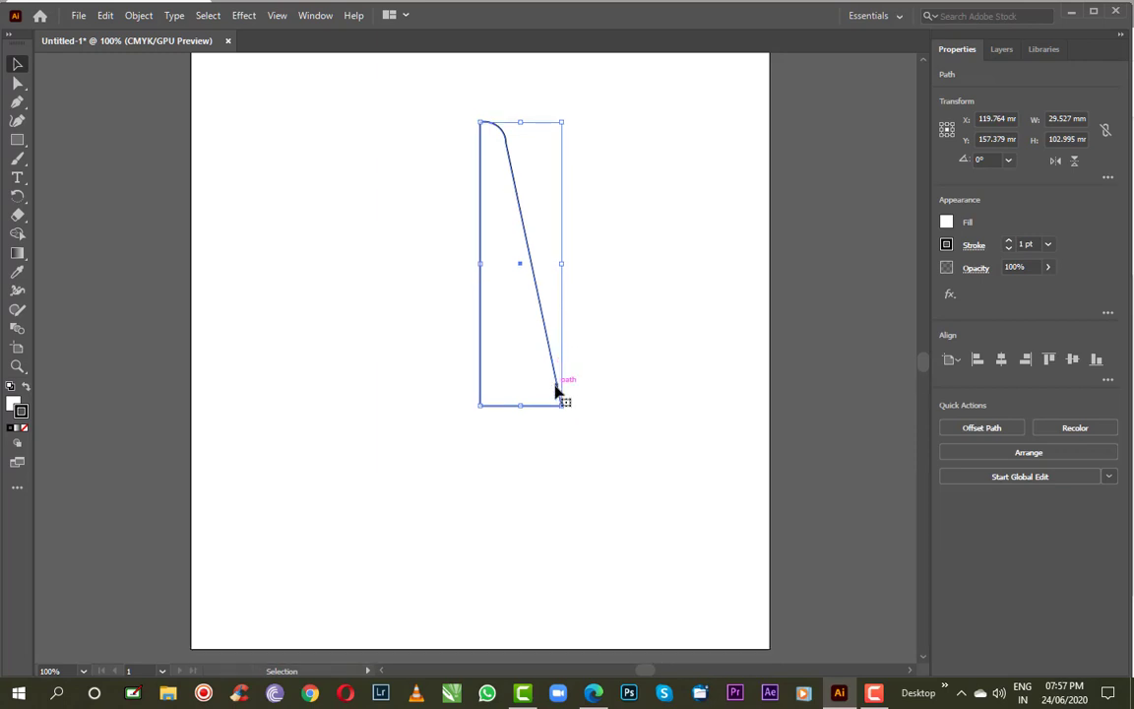
pyautogui.moveTo(540, 391); pyautogui.dragTo(540, 464)
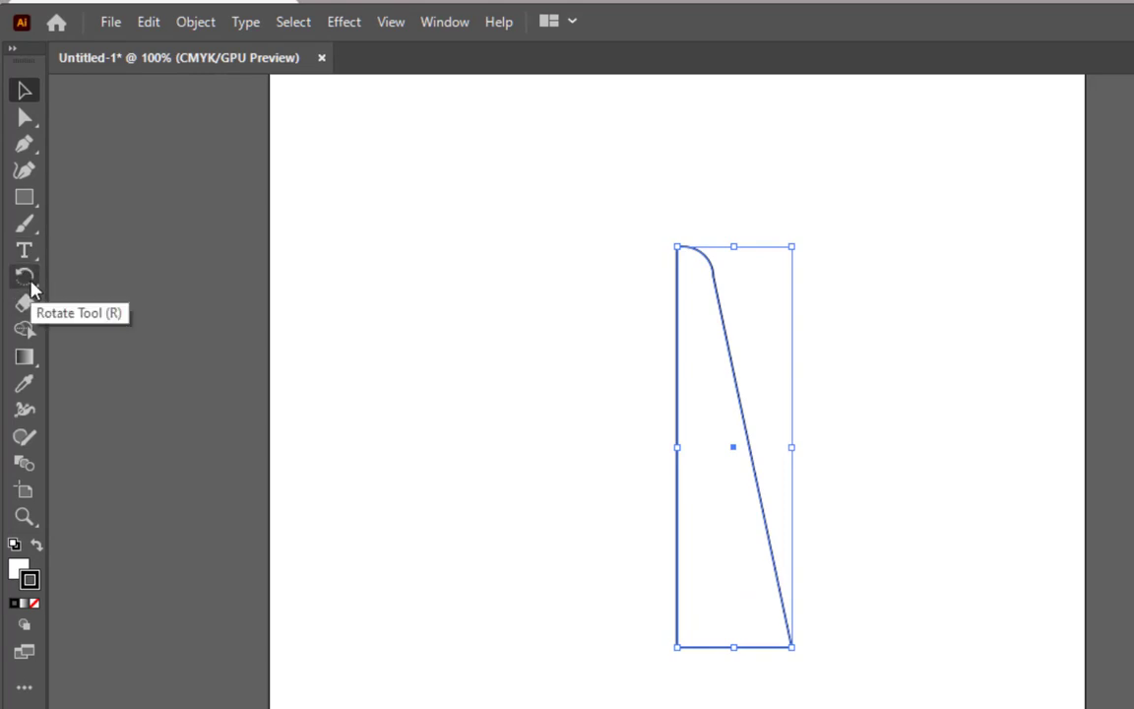
# Reflect a vertical copy of the half shape about its bottom-left anchor
pyautogui.click(28, 279)
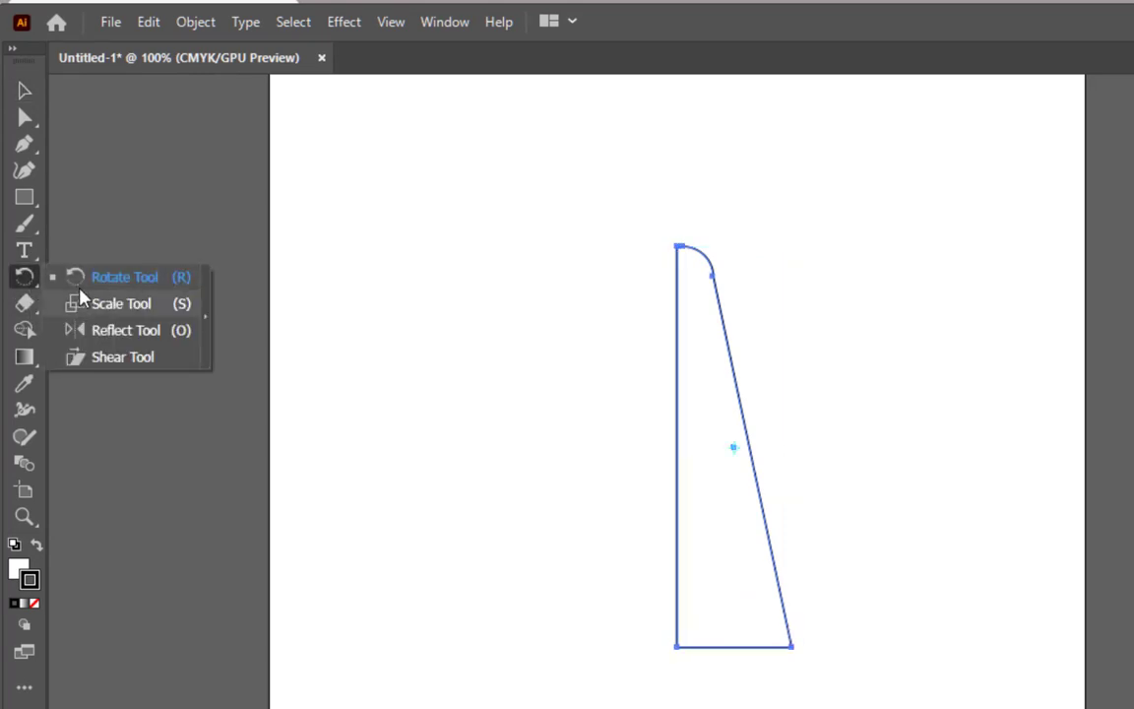
pyautogui.click(103, 338)
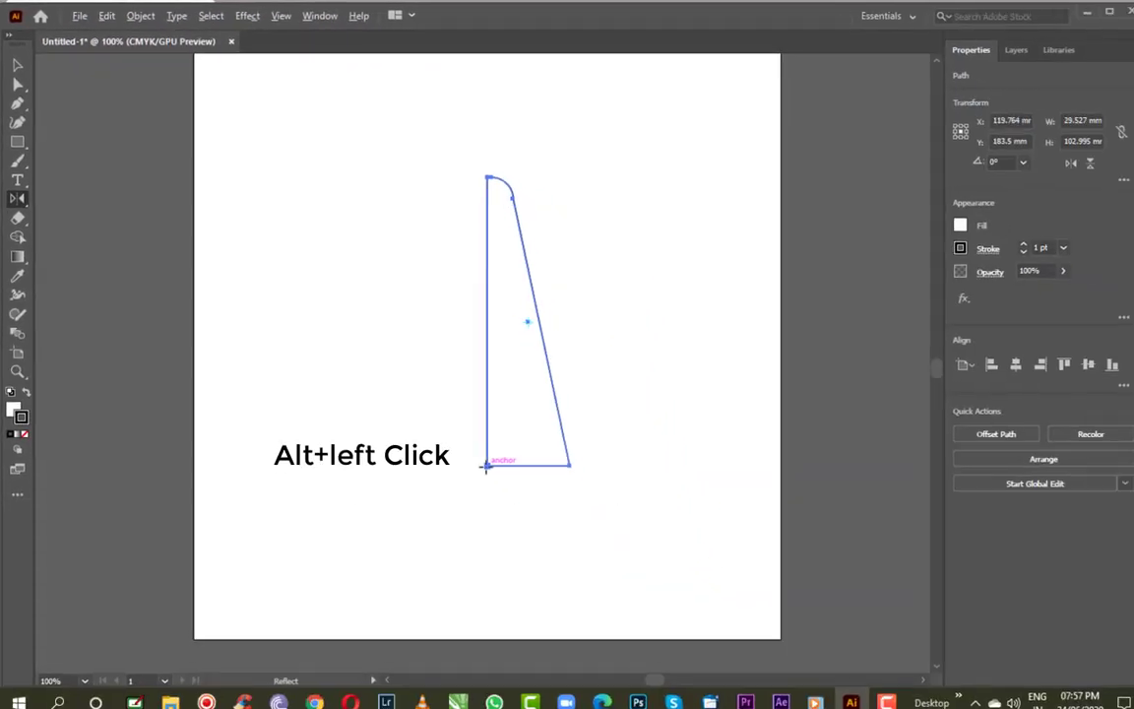
pyautogui.keyDown('alt'); pyautogui.click(480, 458); pyautogui.keyUp('alt')
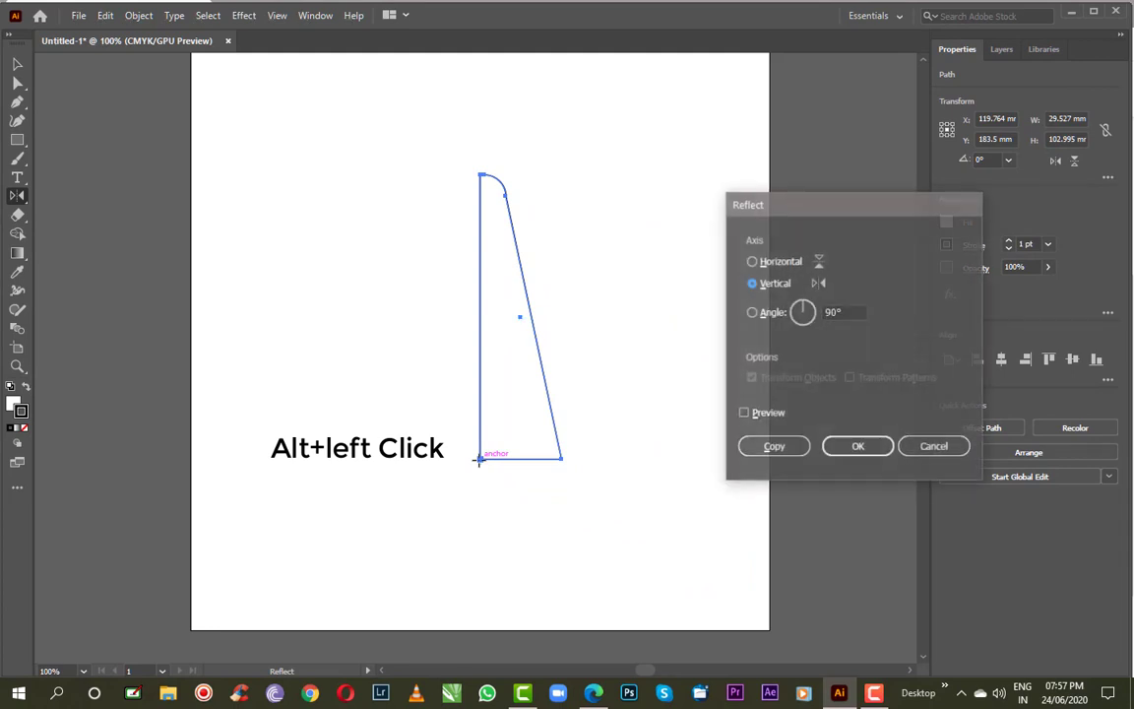
pyautogui.click(744, 413)
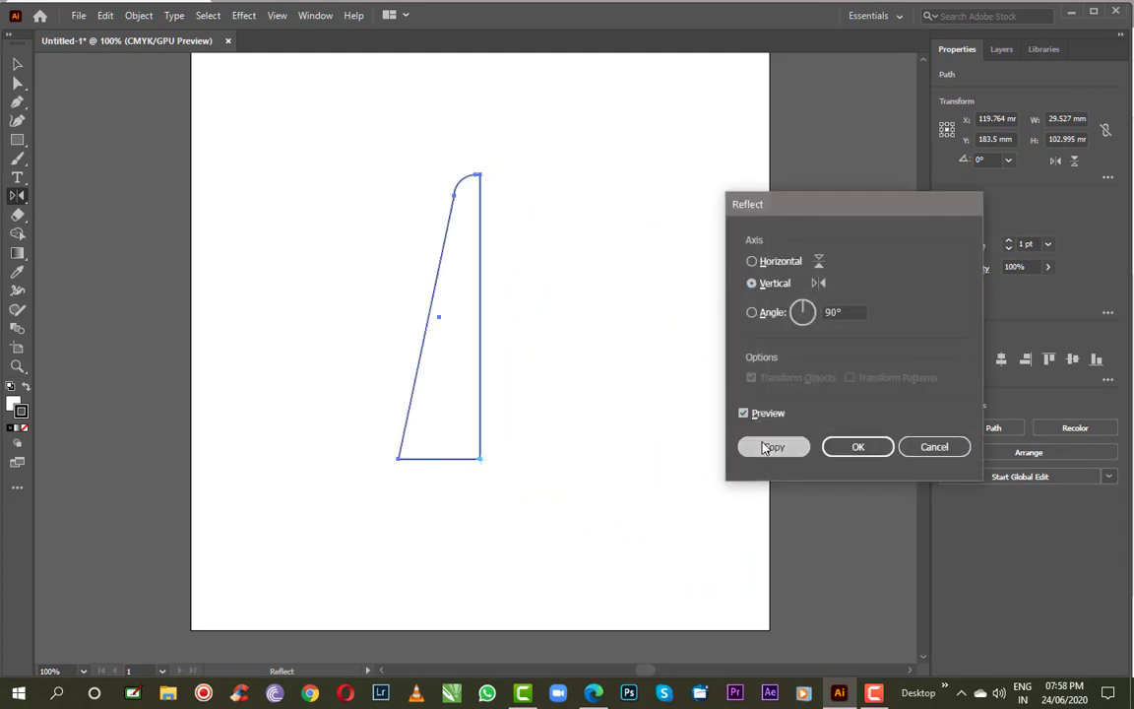
pyautogui.click(770, 447)
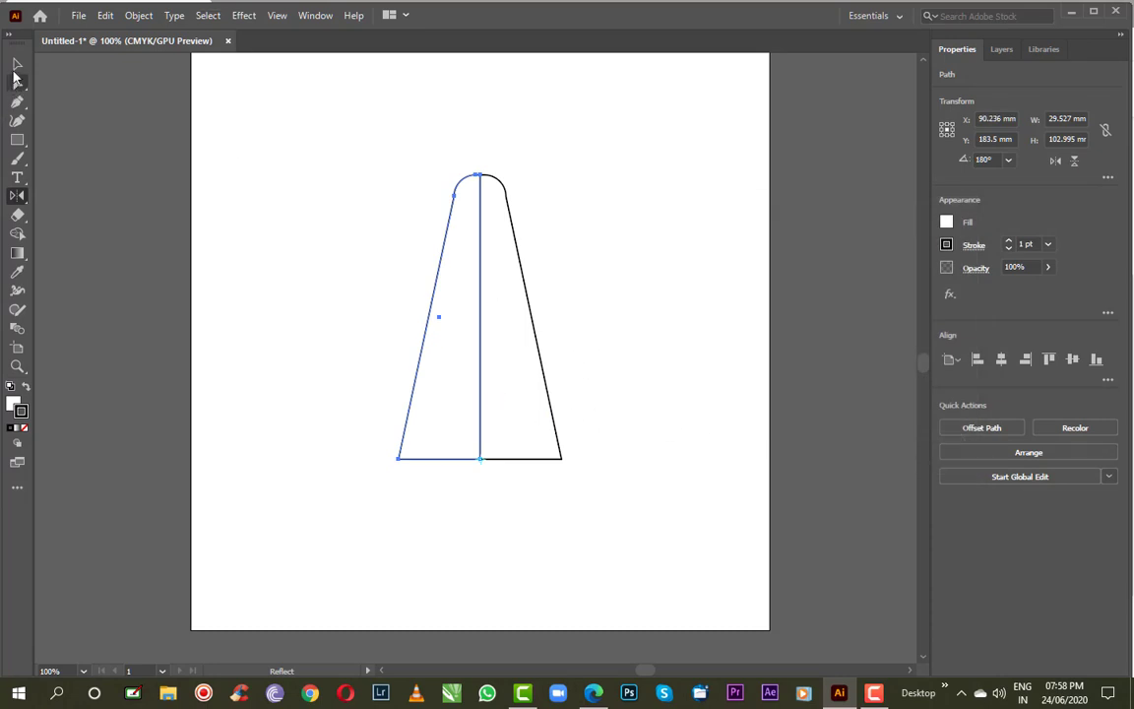
# Unite both halves into one 59.054 mm wide shape with Pathfinder
pyautogui.click(17, 64)
pyautogui.moveTo(375, 148); pyautogui.dragTo(623, 543)
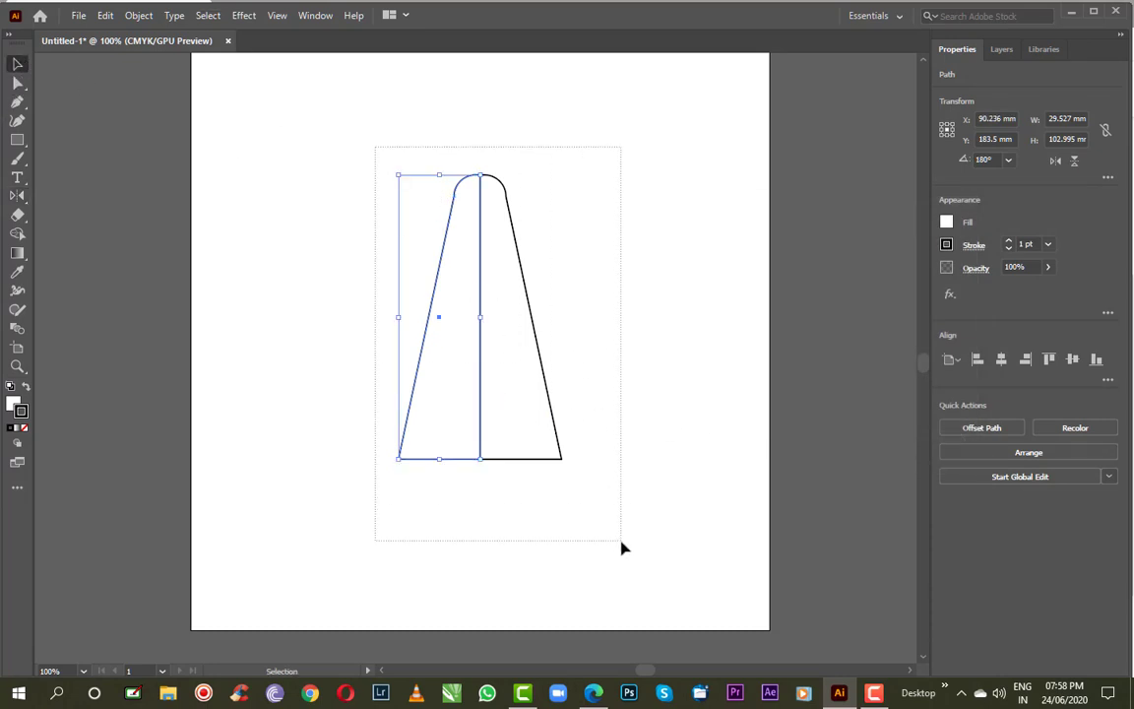
pyautogui.click(315, 17)
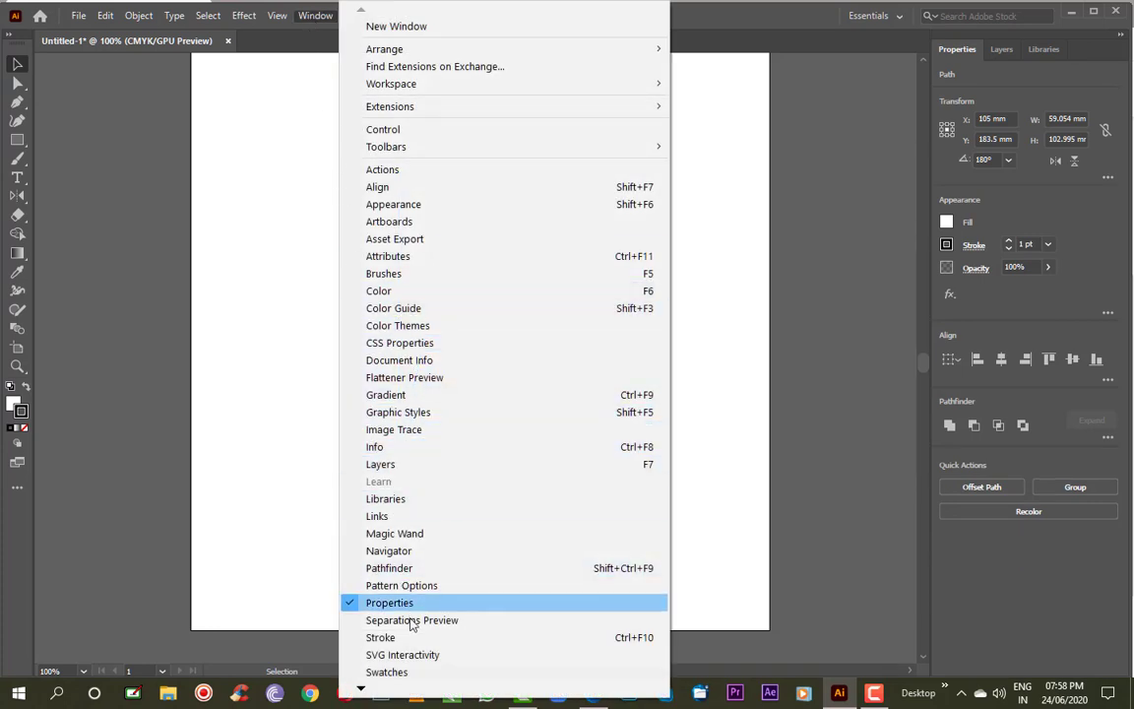
pyautogui.click(407, 571)
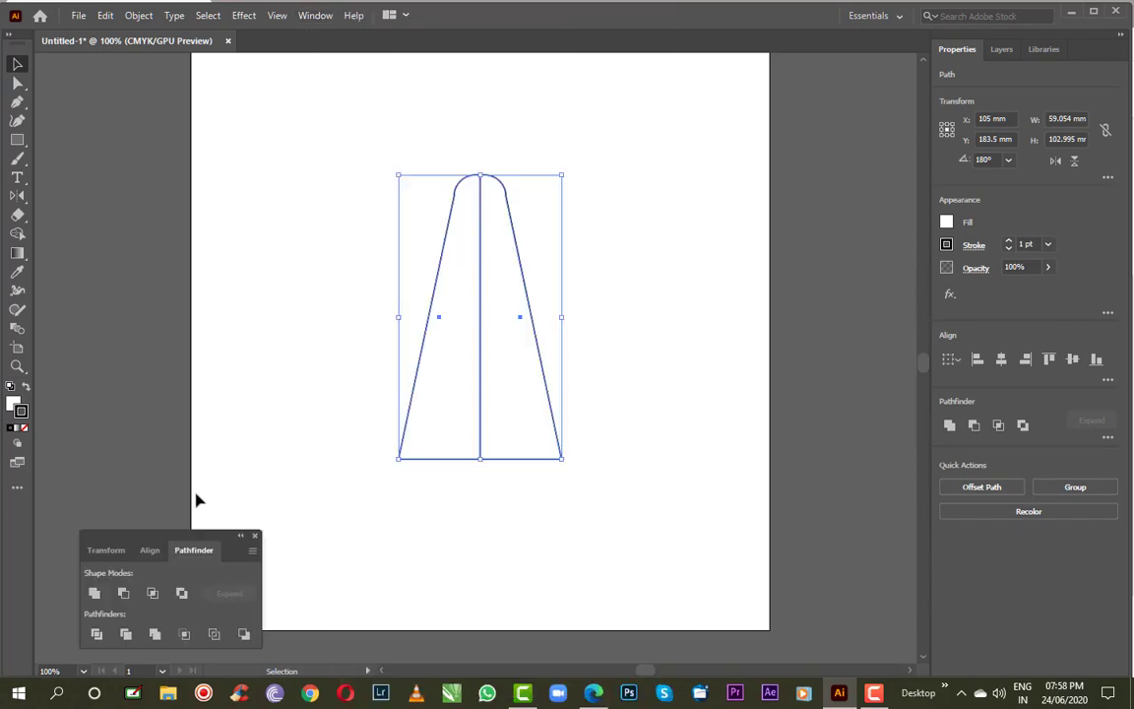
pyautogui.click(94, 594)
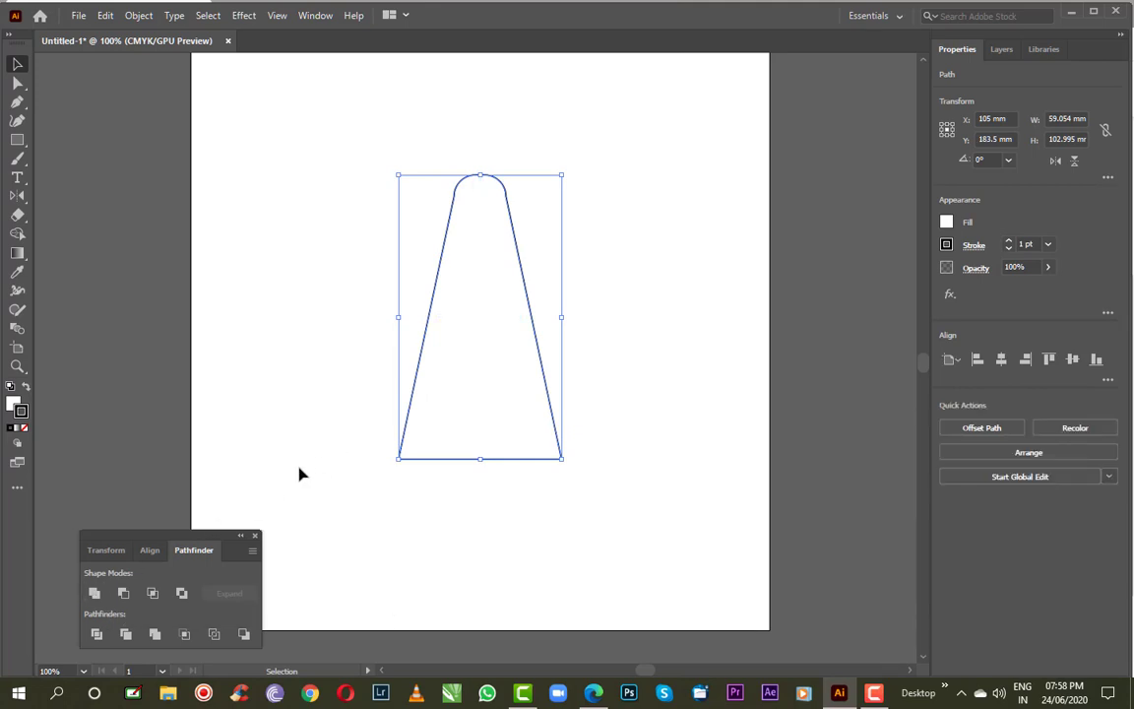
pyautogui.click(293, 445)
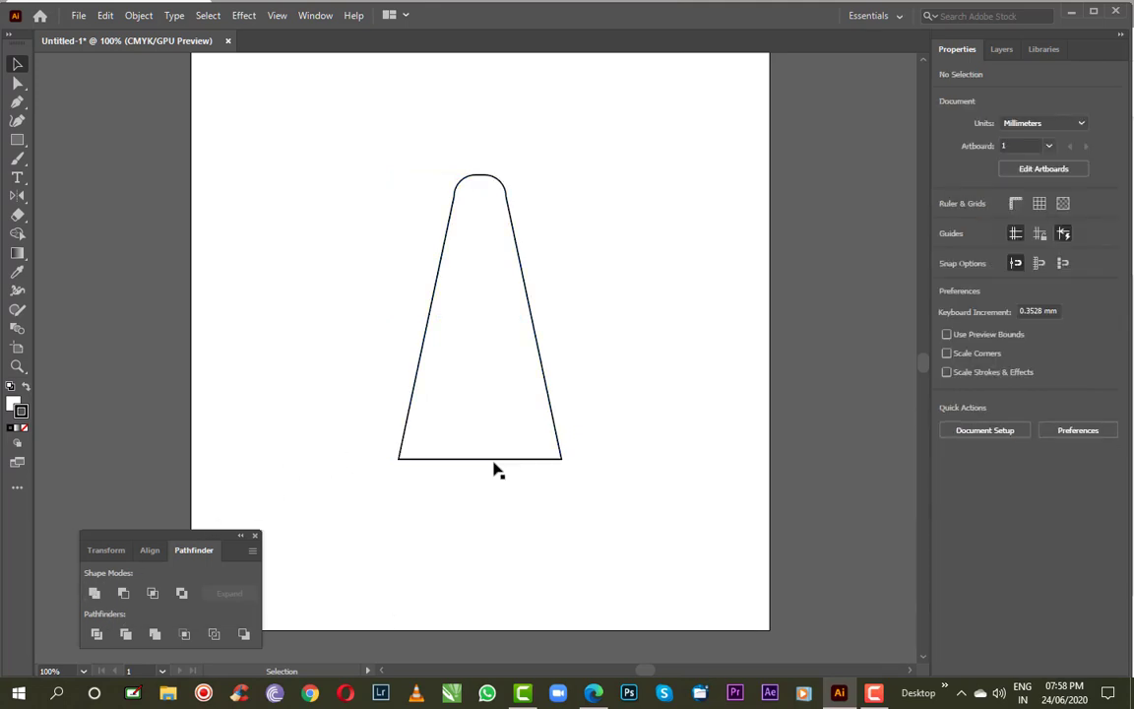
pyautogui.moveTo(494, 459); pyautogui.dragTo(661, 455)
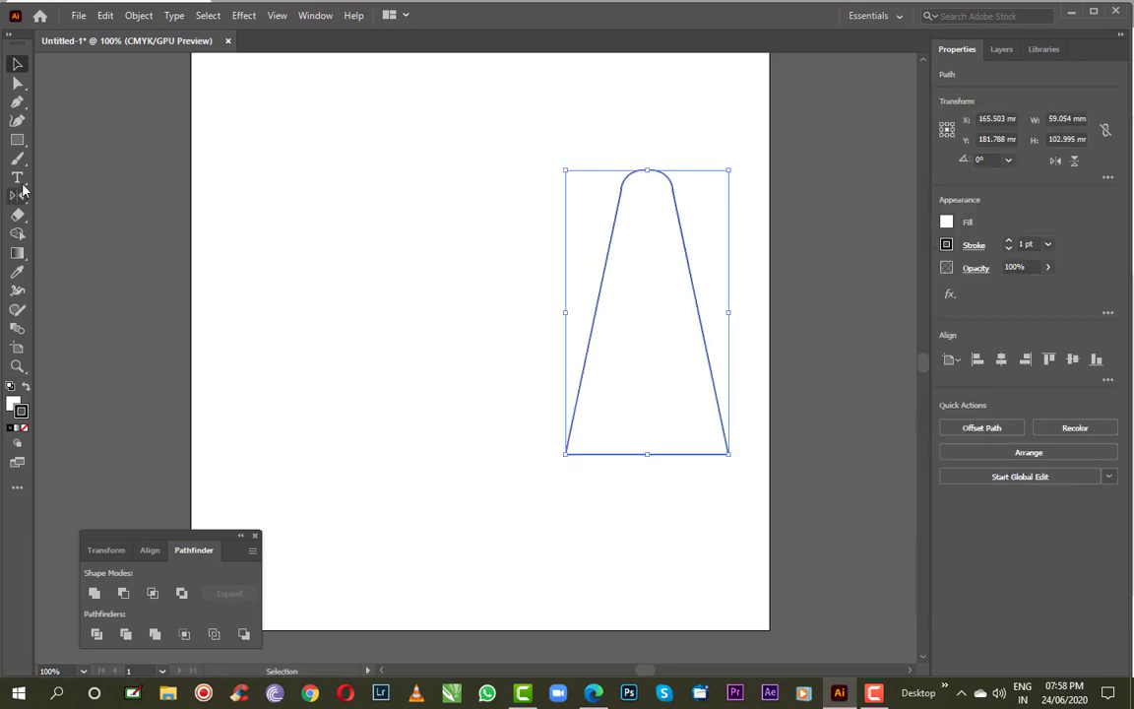
pyautogui.click(17, 139)
pyautogui.moveTo(381, 170); pyautogui.dragTo(421, 463)
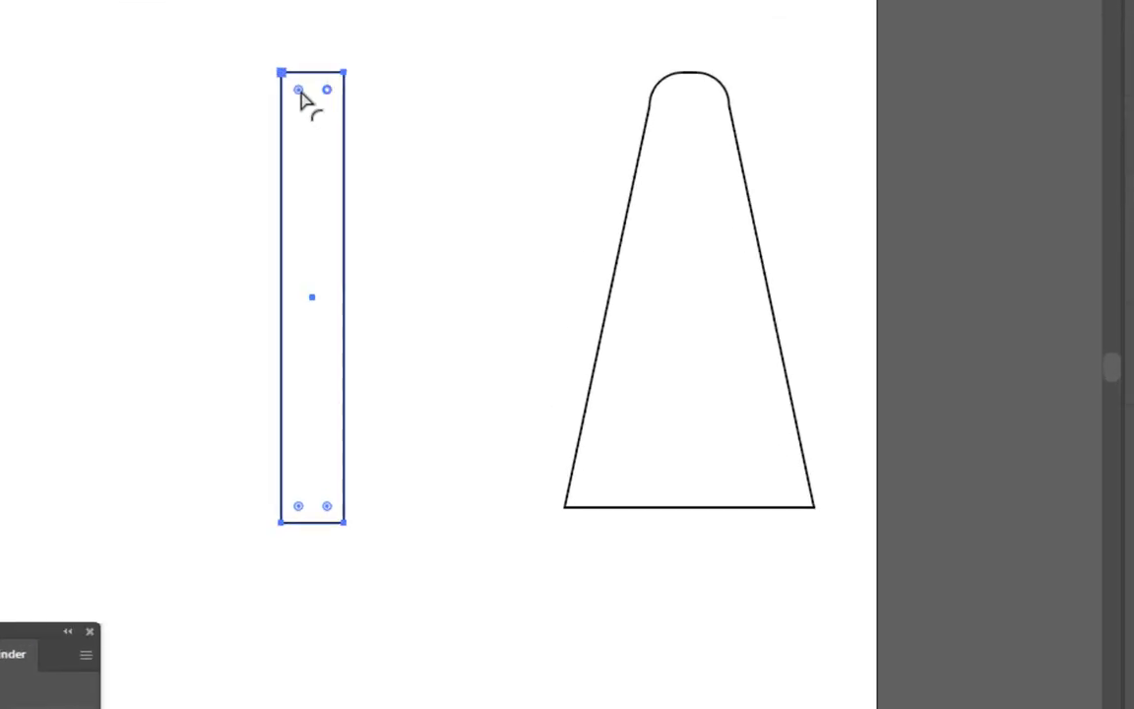
pyautogui.moveTo(300, 90); pyautogui.dragTo(304, 119)
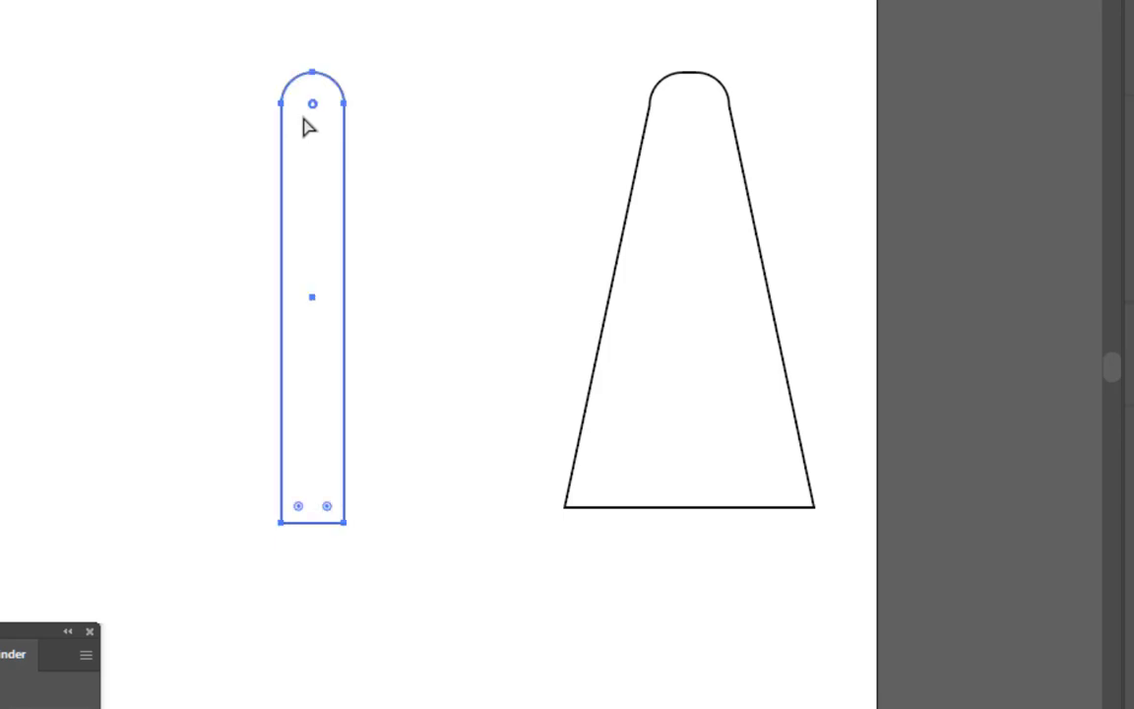
pyautogui.click(280, 523)
pyautogui.click(280, 523)
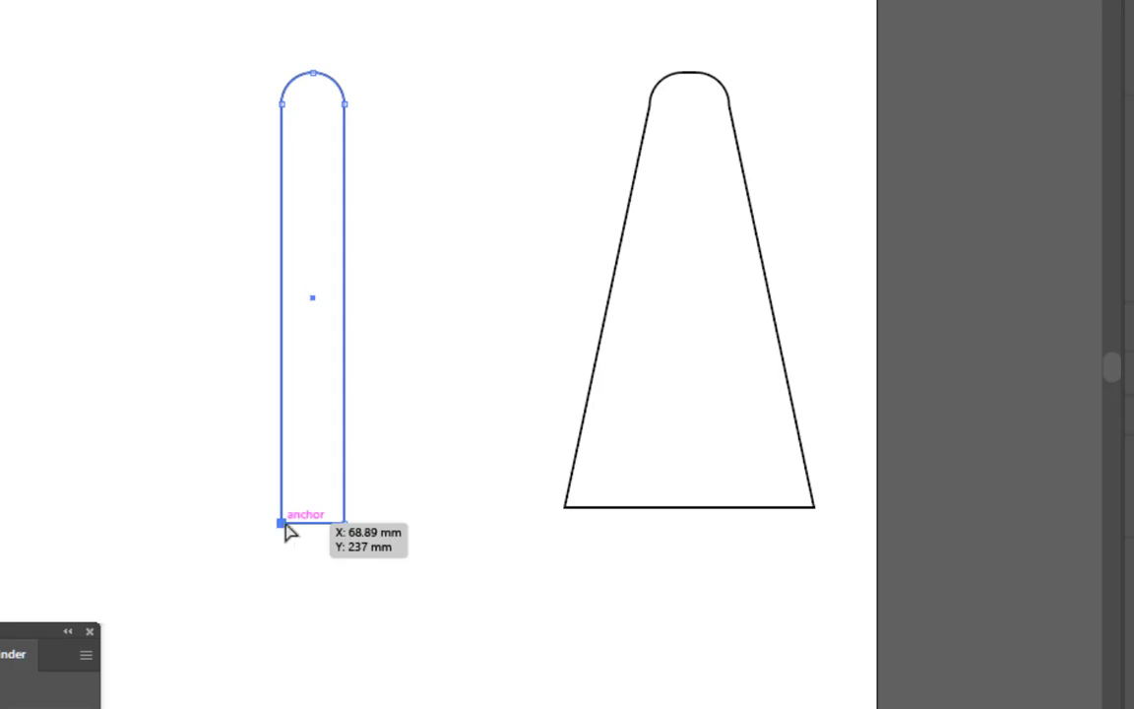
pyautogui.moveTo(280, 523); pyautogui.dragTo(195, 523)
pyautogui.moveTo(345, 522); pyautogui.dragTo(447, 521)
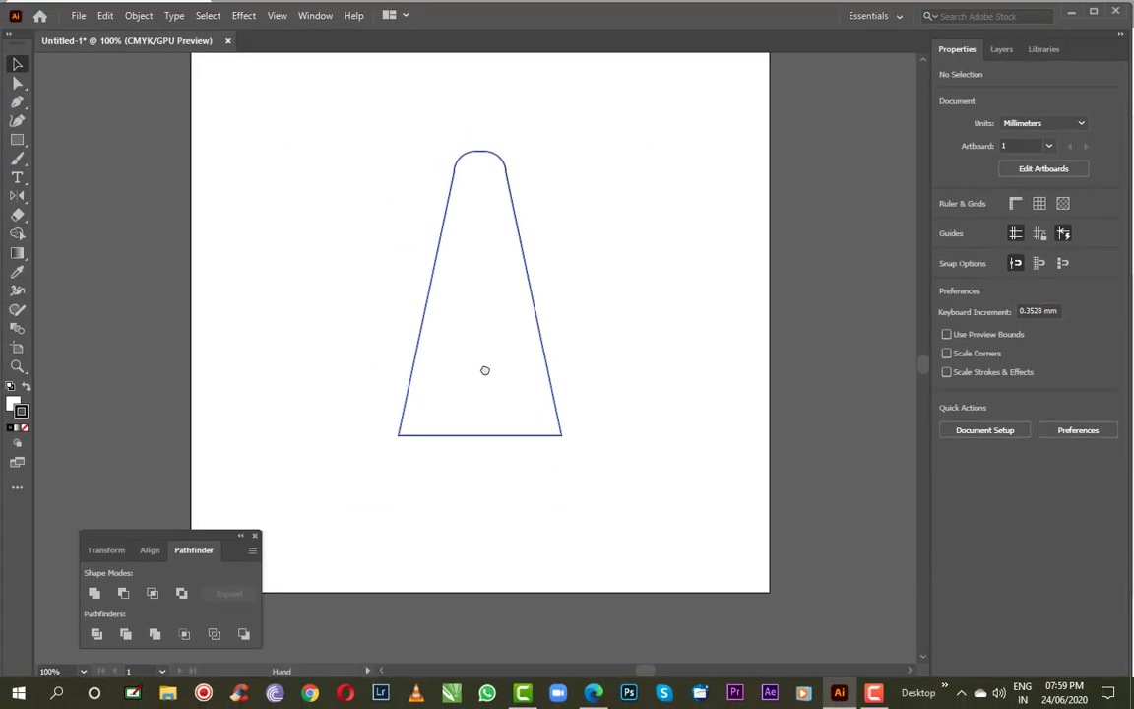
# Draw a small circle left of the bag and move it toward the top
pyautogui.moveTo(484, 370); pyautogui.dragTo(477, 473)
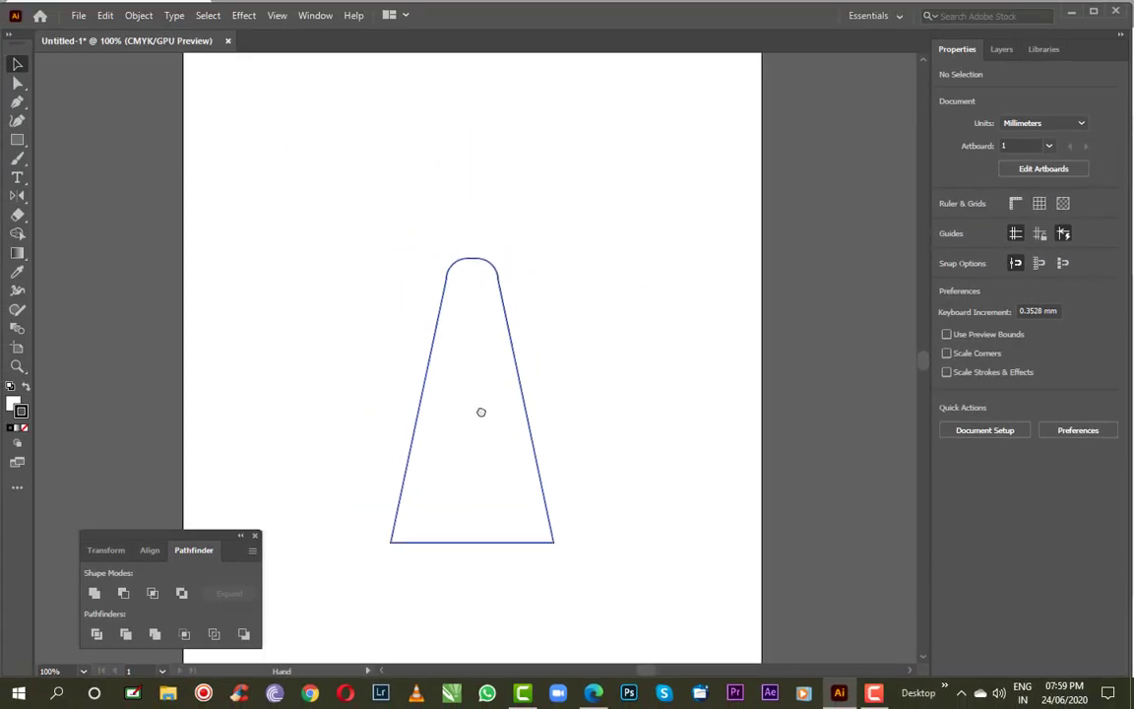
pyautogui.moveTo(16, 143); pyautogui.dragTo(45, 157)
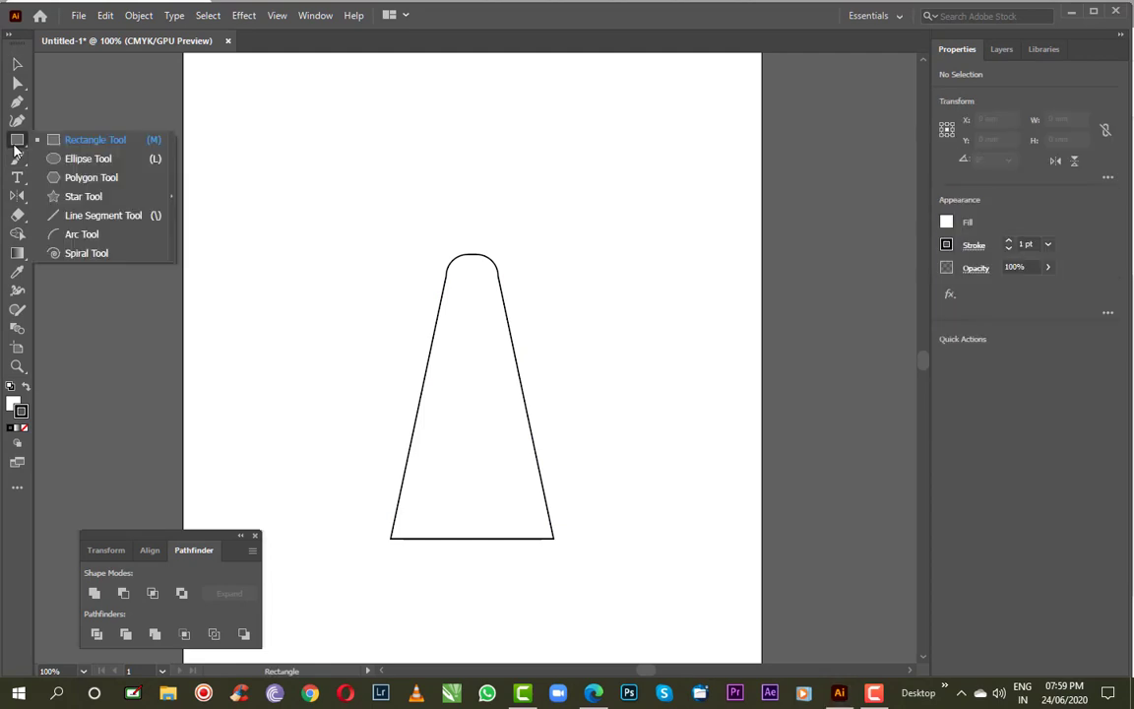
pyautogui.moveTo(309, 248); pyautogui.dragTo(343, 280)
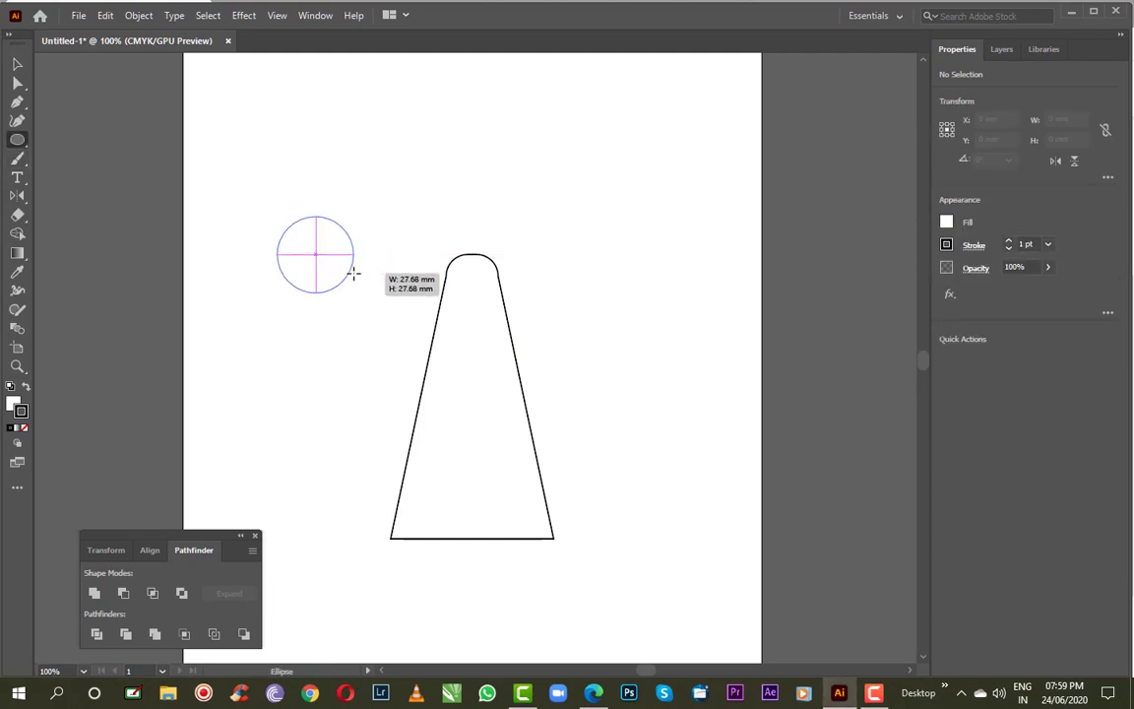
pyautogui.click(23, 60)
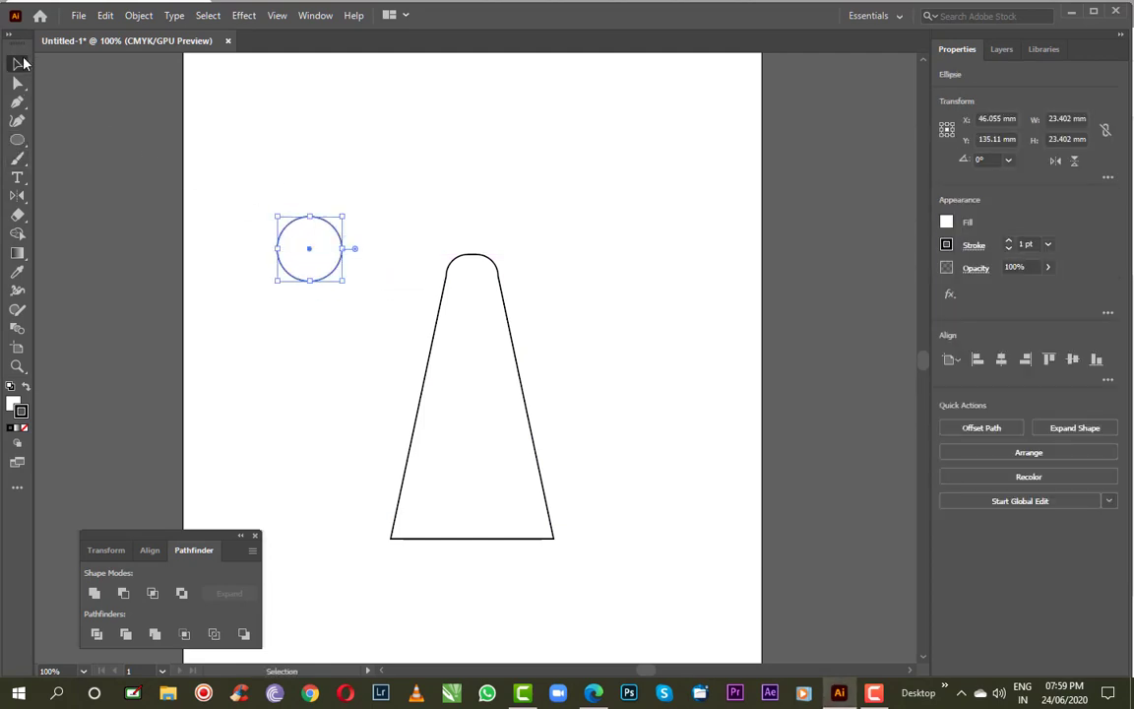
pyautogui.moveTo(309, 251)
pyautogui.mouseDown()
pyautogui.moveTo(472, 291)
pyautogui.moveTo(441, 319)
pyautogui.moveTo(499, 306)
pyautogui.mouseUp()
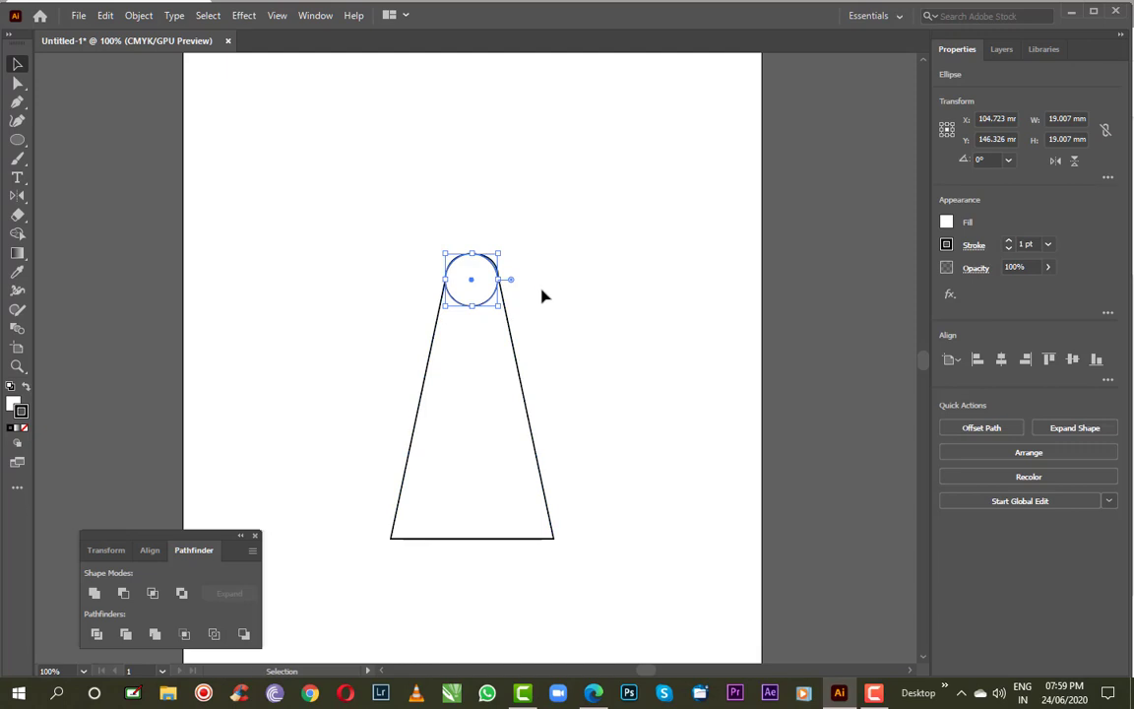
pyautogui.click(539, 295)
# Seat the circle on the trapezoid's apex, nudging it right and up
pyautogui.scroll(3, 475, 300)
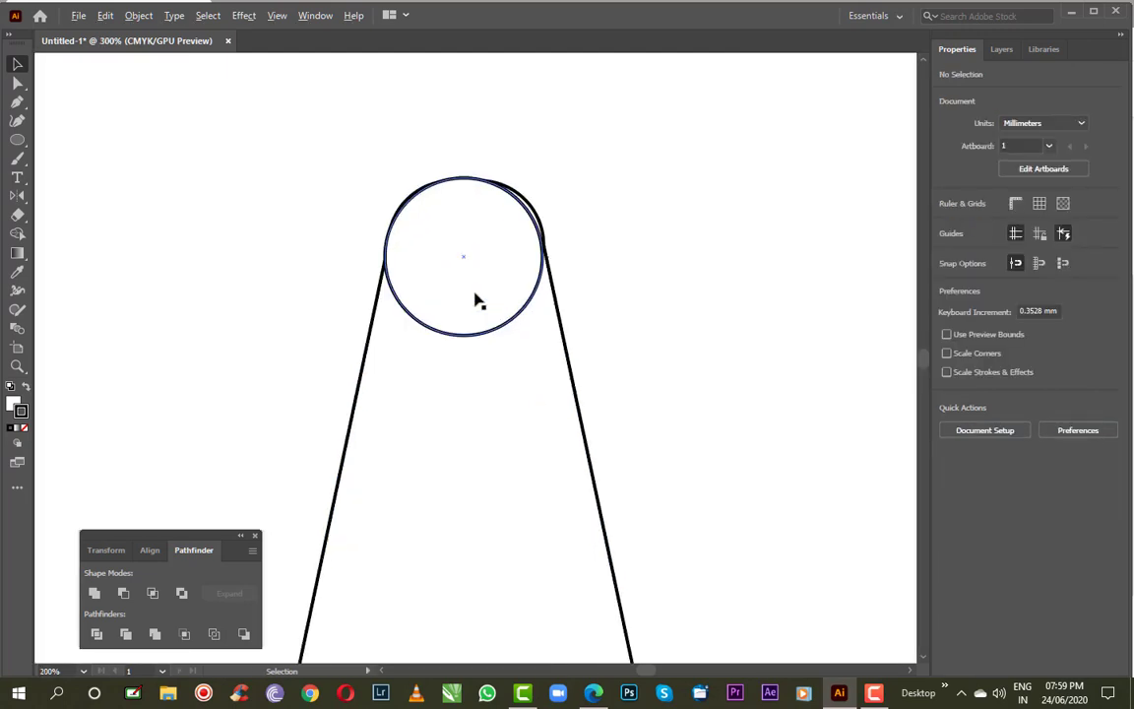
pyautogui.moveTo(451, 264); pyautogui.dragTo(462, 267)
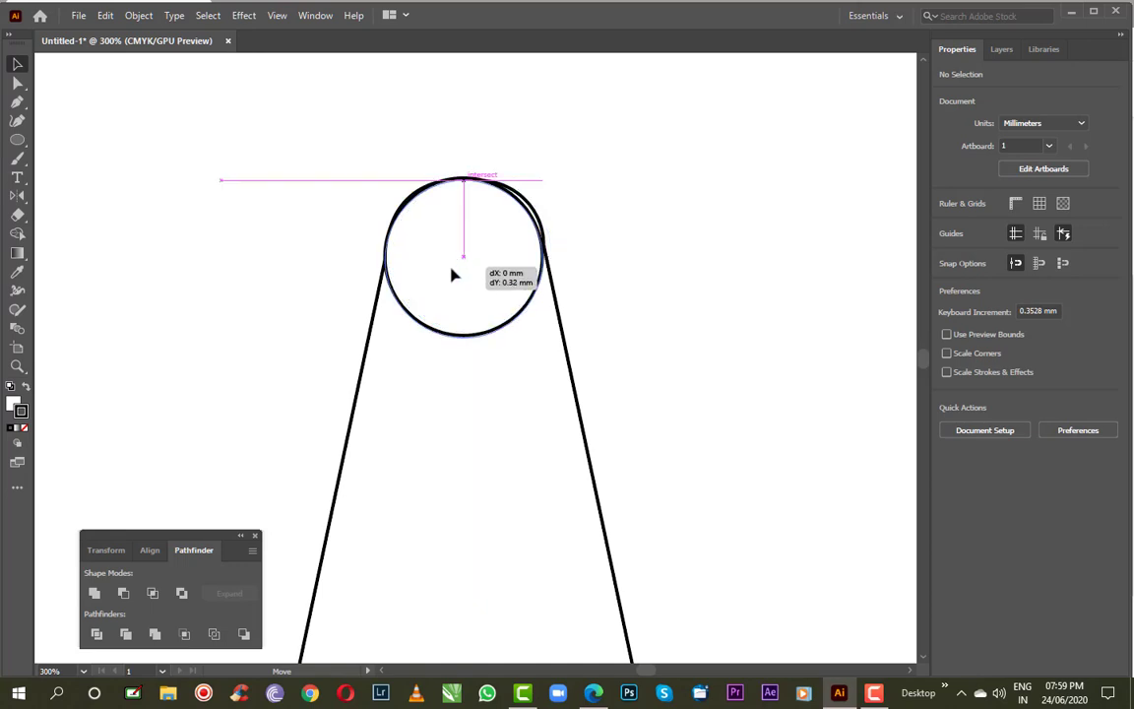
pyautogui.moveTo(461, 267); pyautogui.dragTo(455, 275)
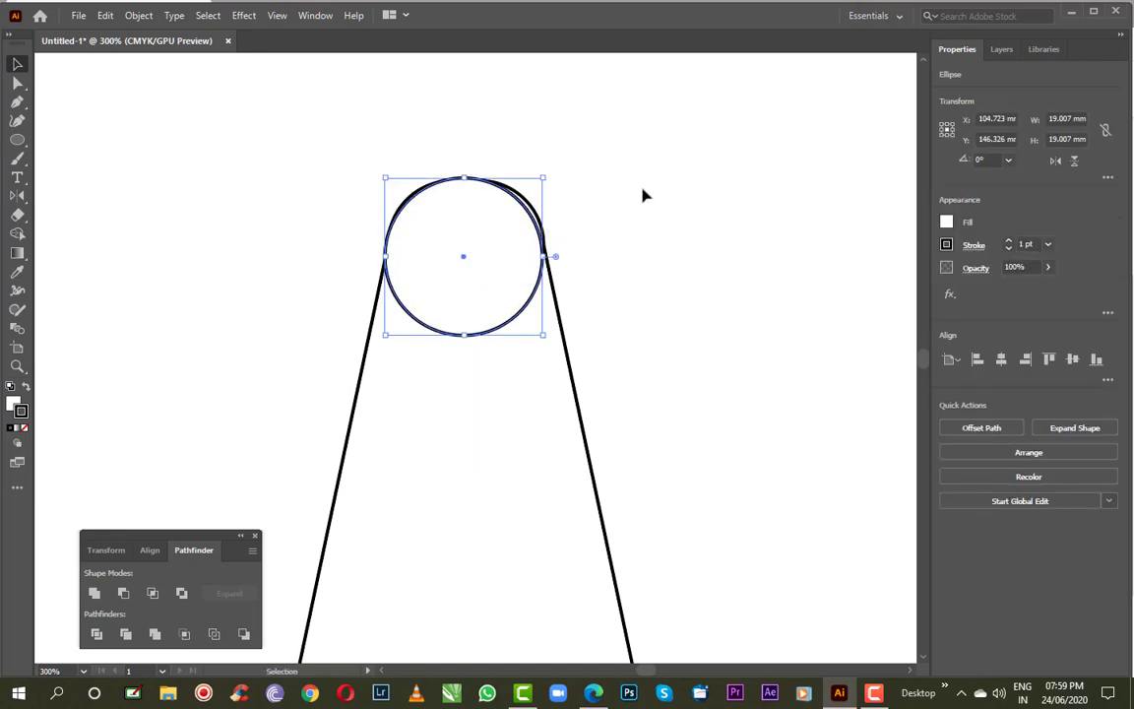
pyautogui.press('Right')
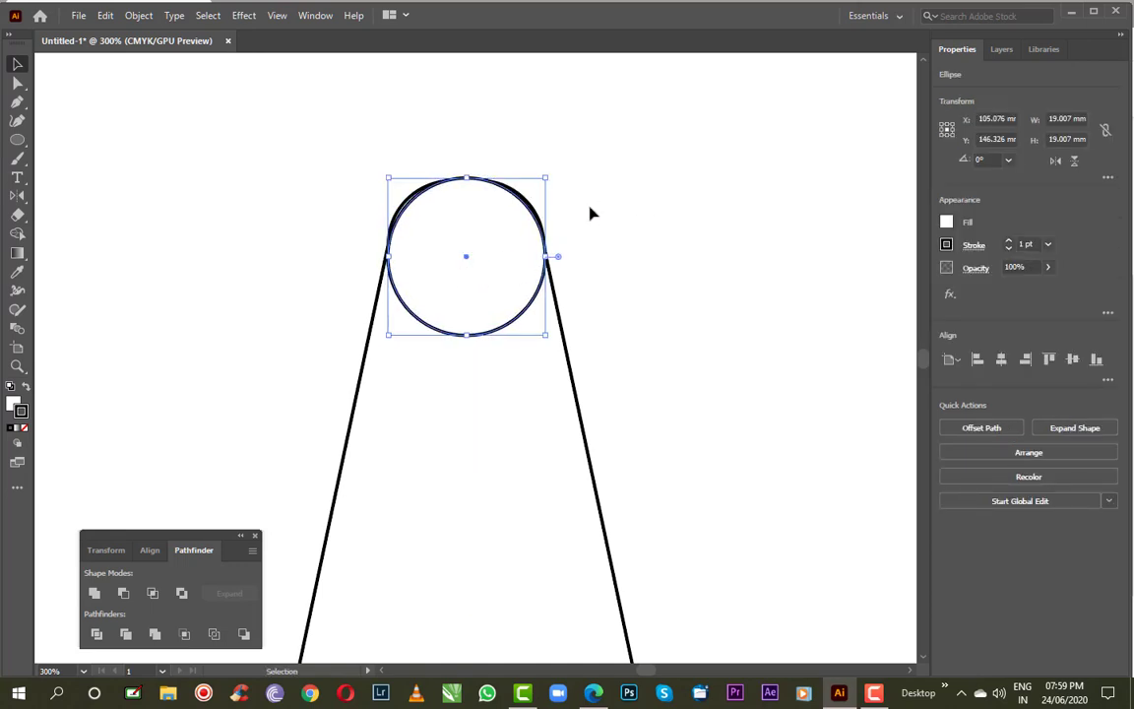
pyautogui.press('Up')
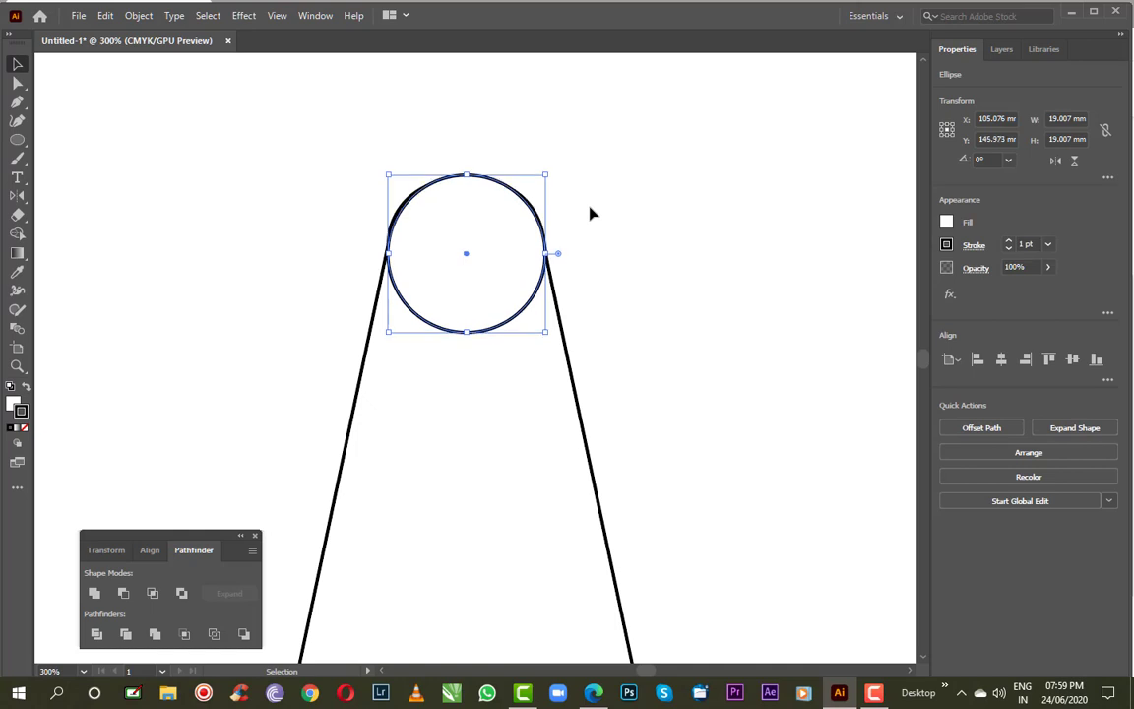
pyautogui.click(598, 261)
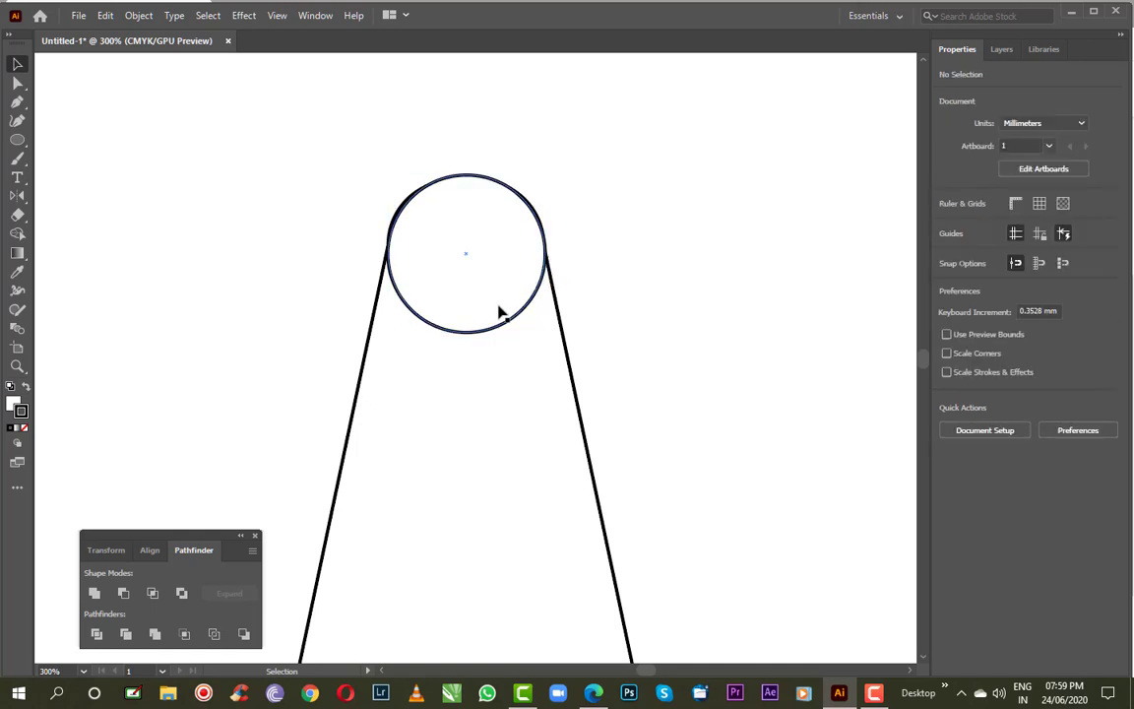
# Select the 19.007 mm circle and bring up the Gradient panel
pyautogui.keyDown('alt'); pyautogui.scroll(-3, 497, 315); pyautogui.keyUp('alt')
pyautogui.keyDown('alt'); pyautogui.scroll(-1, 501, 310); pyautogui.keyUp('alt')
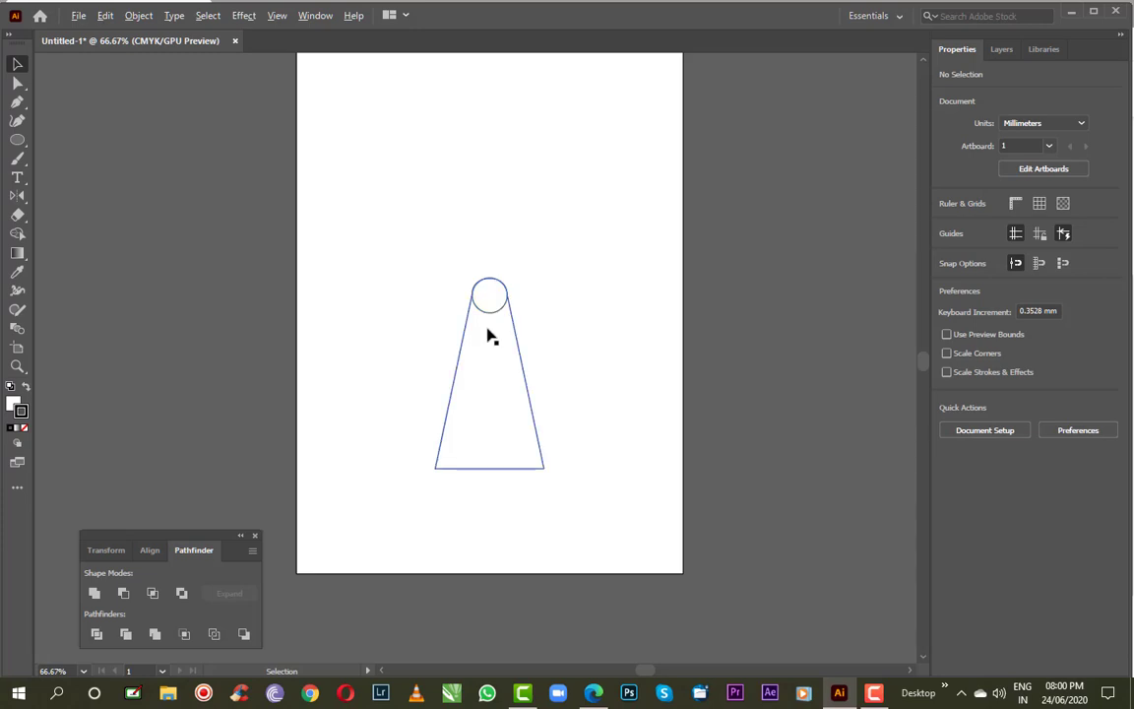
pyautogui.keyDown('alt'); pyautogui.scroll(1, 486, 315); pyautogui.keyUp('alt')
pyautogui.click(482, 304)
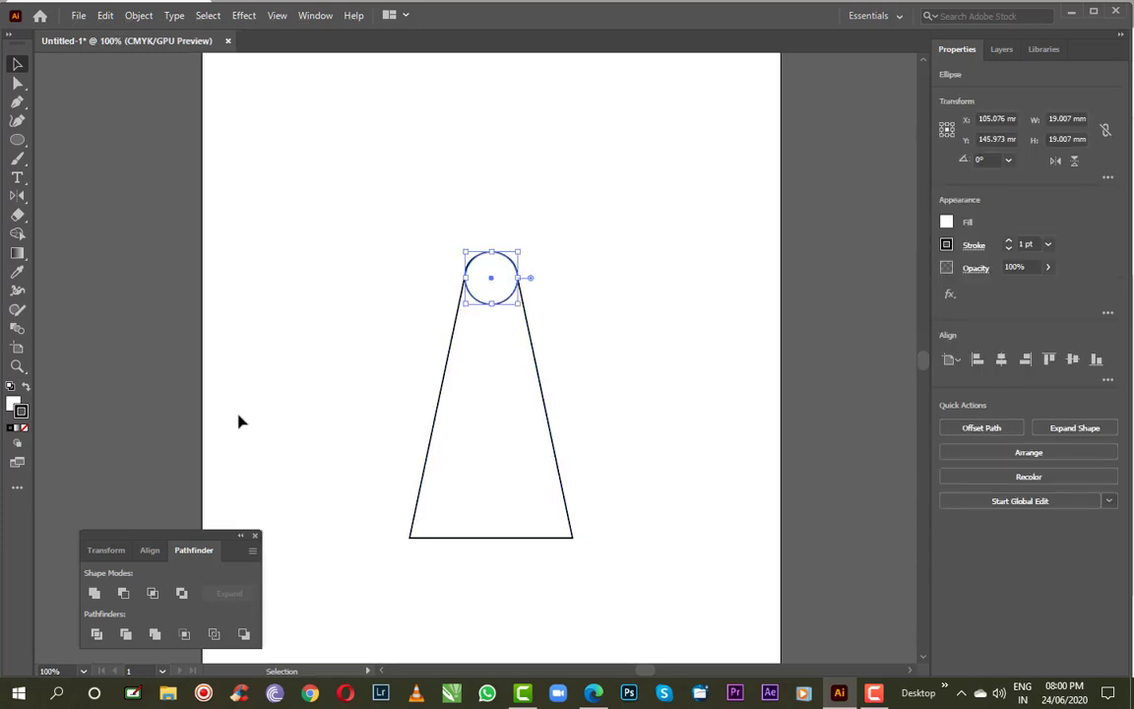
pyautogui.click(16, 253)
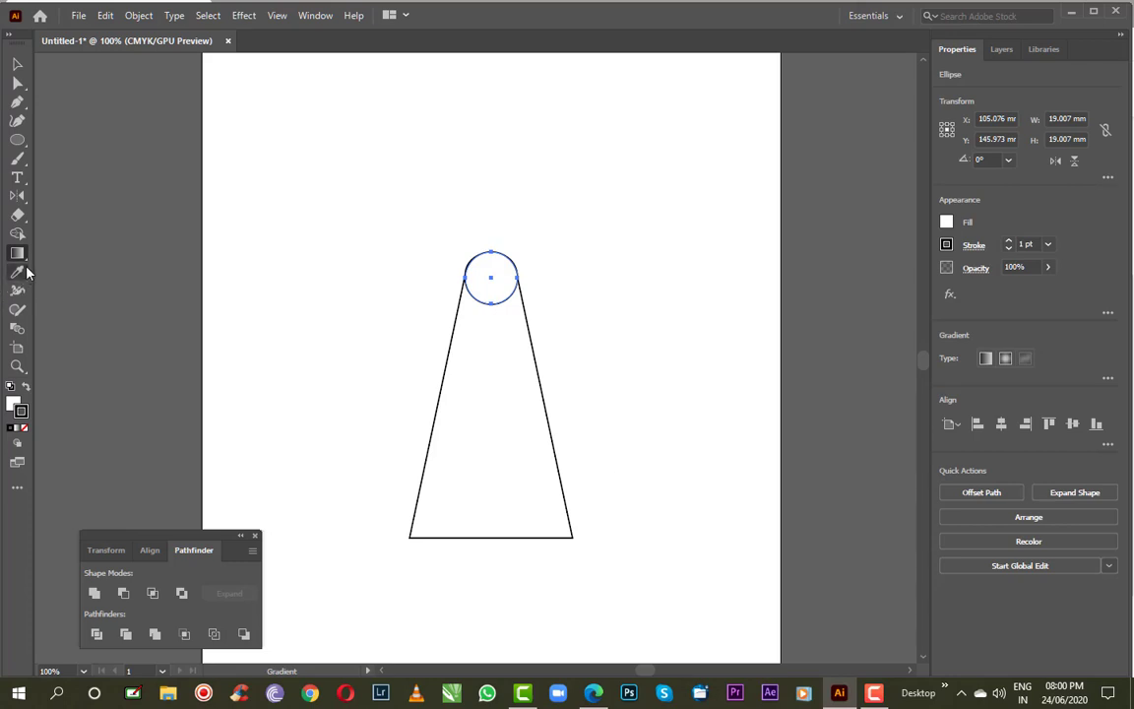
pyautogui.doubleClick(16, 253)
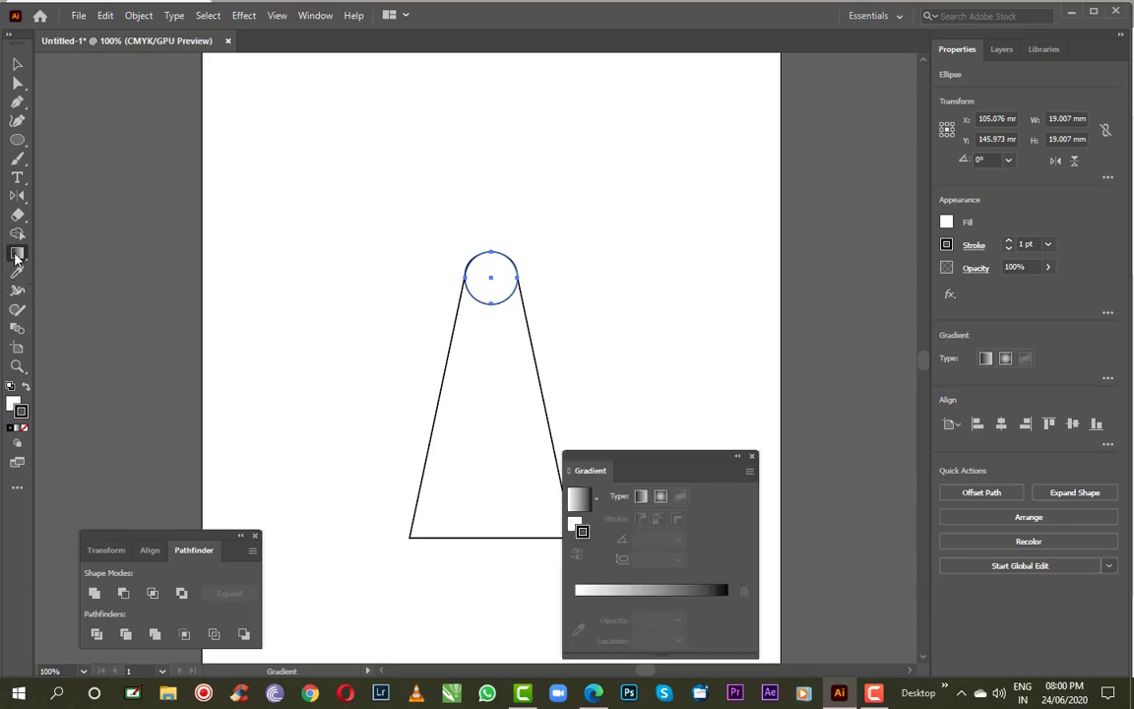
# Fill the circle with a linear white-to-black gradient
pyautogui.click(661, 591)
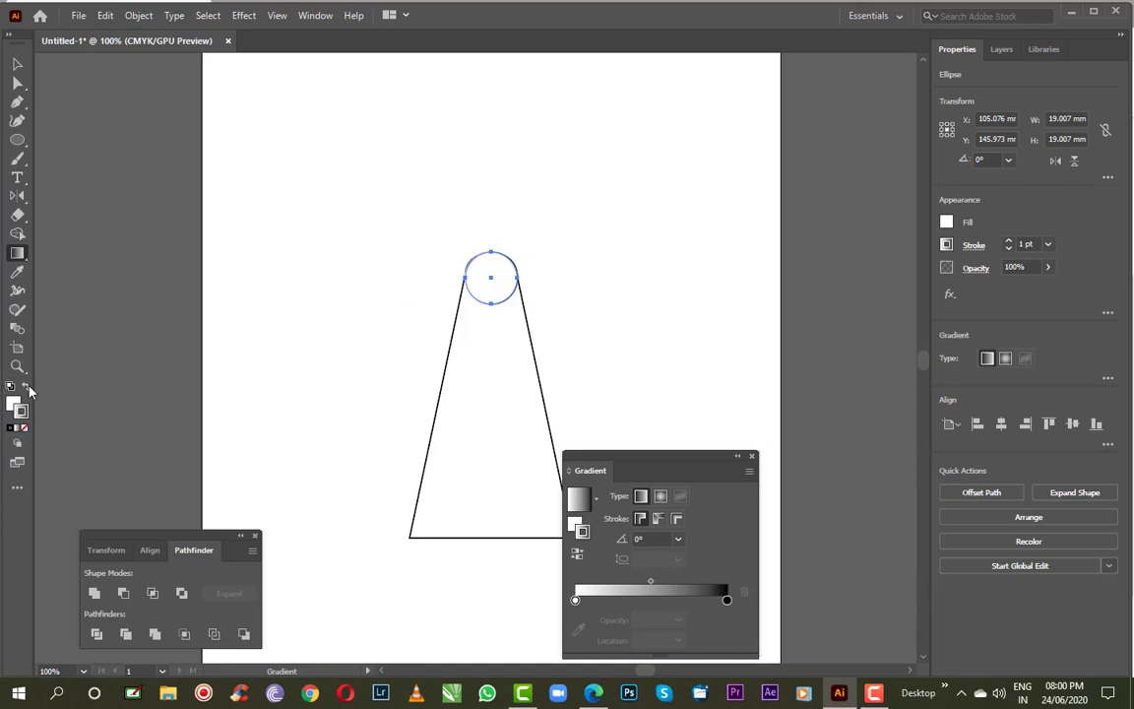
pyautogui.press('.')
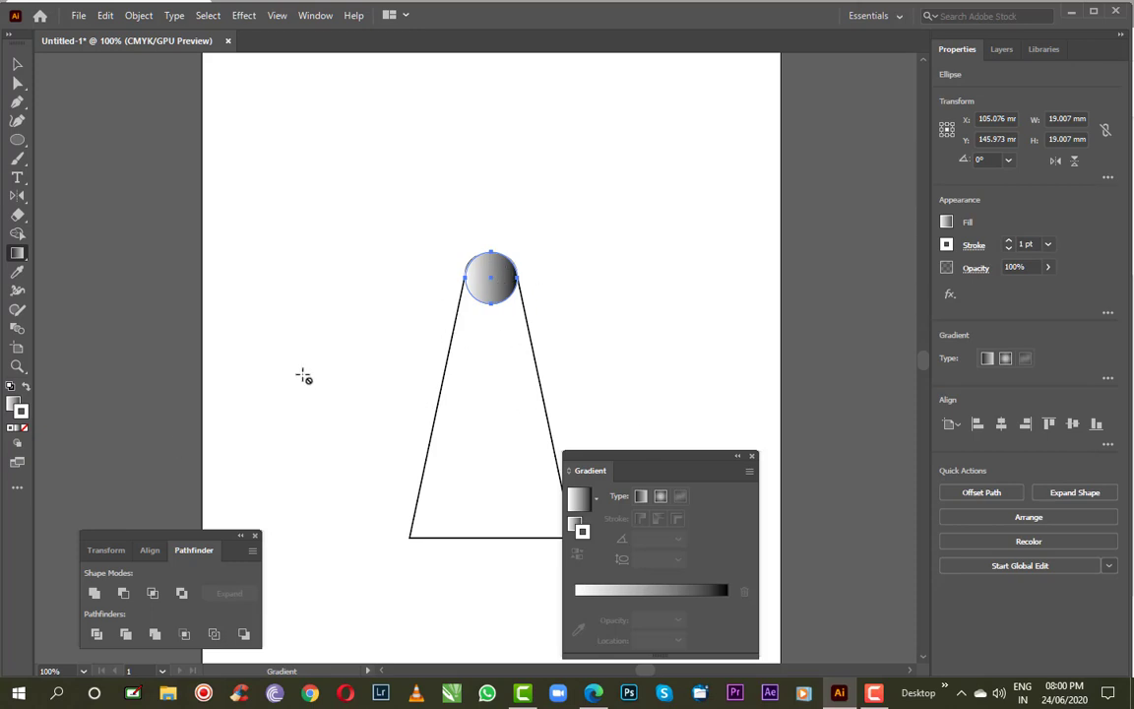
pyautogui.moveTo(678, 460)
pyautogui.mouseDown()
pyautogui.moveTo(713, 373)
pyautogui.moveTo(779, 287)
pyautogui.mouseUp()
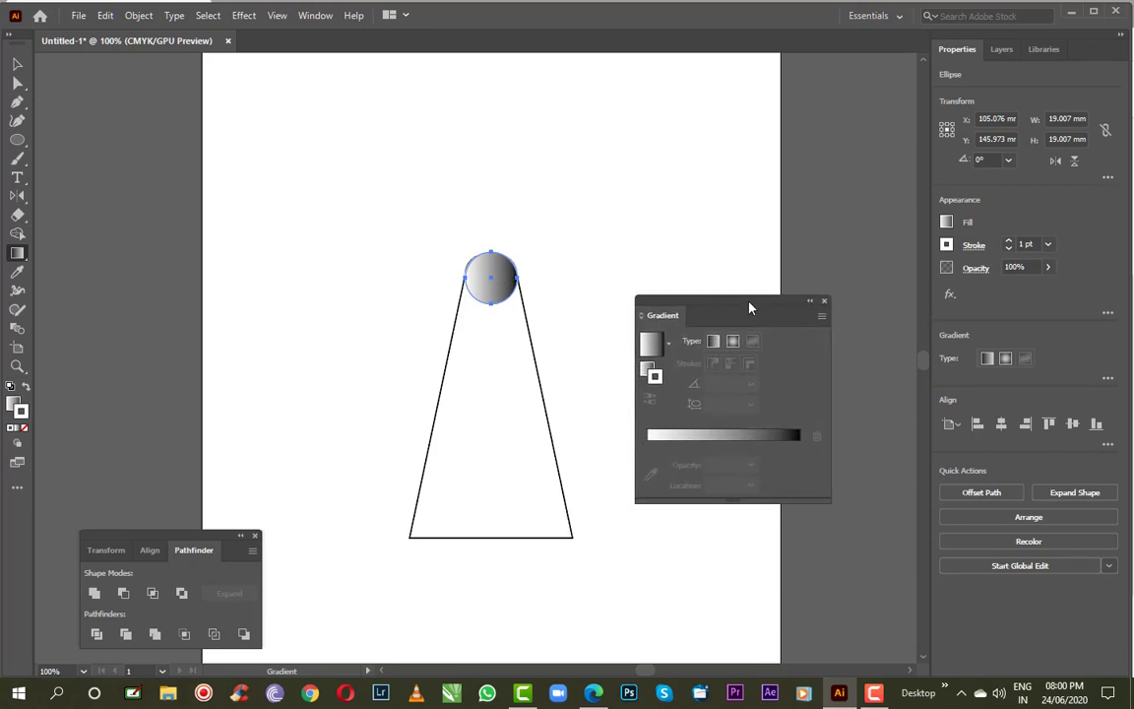
# Set the trapezoid's stroke weight to 6 pt
pyautogui.click(17, 63)
pyautogui.keyDown('shift'); pyautogui.click(443, 538); pyautogui.keyUp('shift')
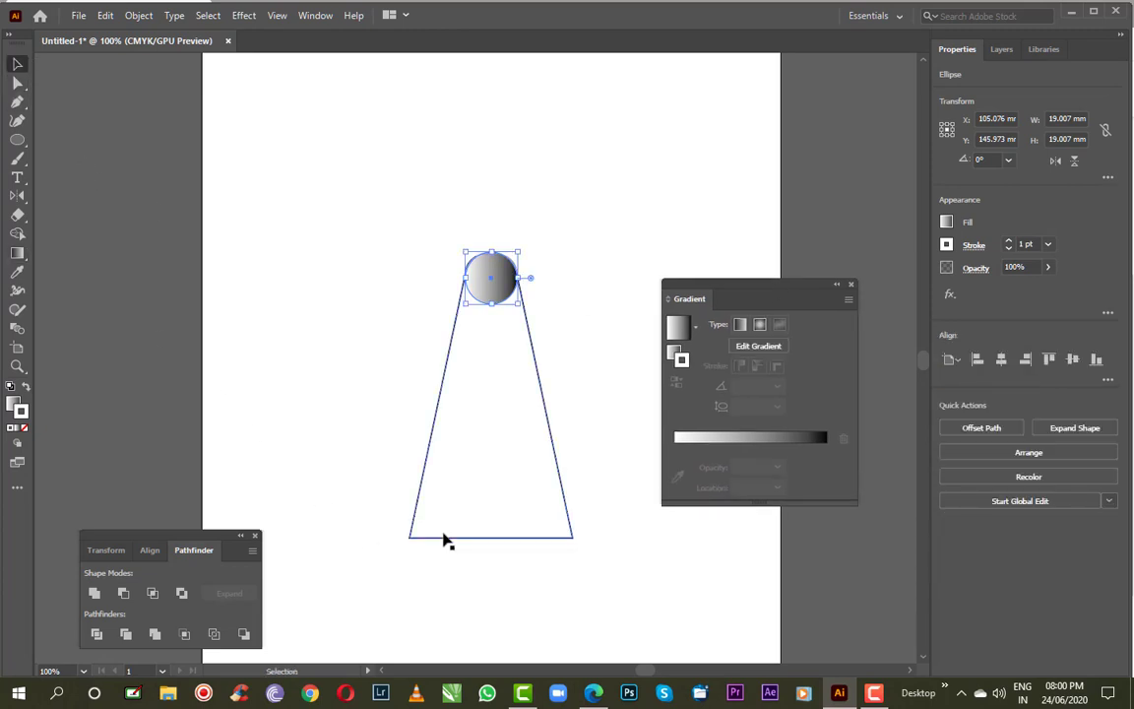
pyautogui.click(443, 537)
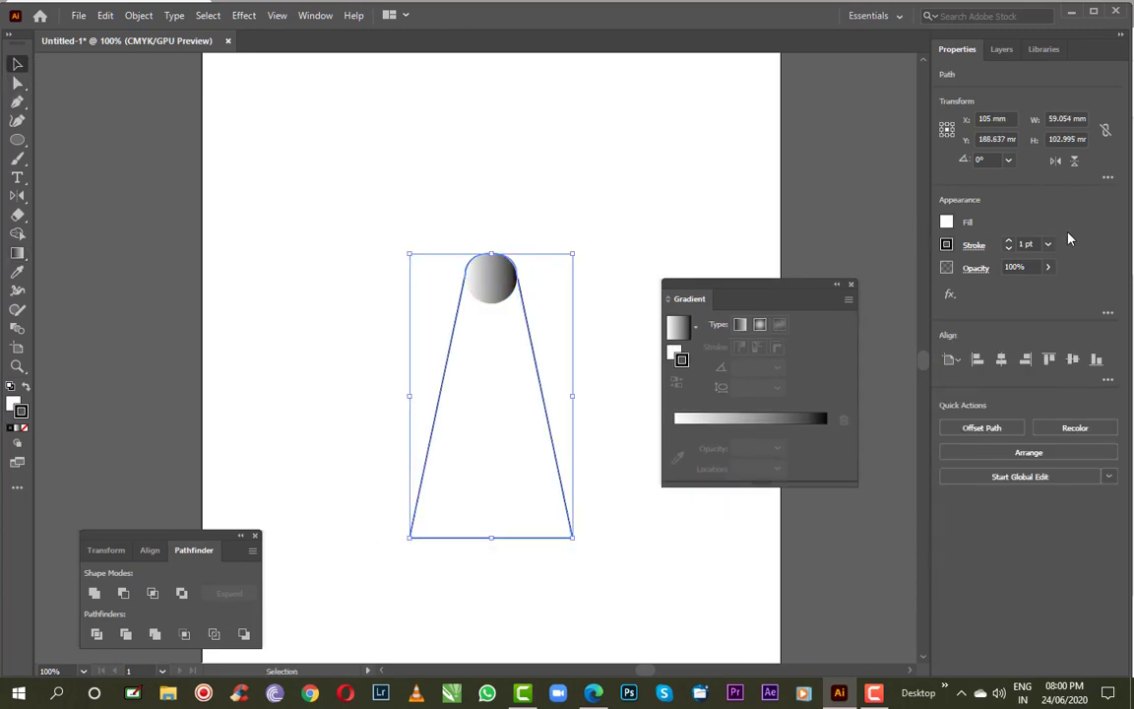
pyautogui.click(1047, 244)
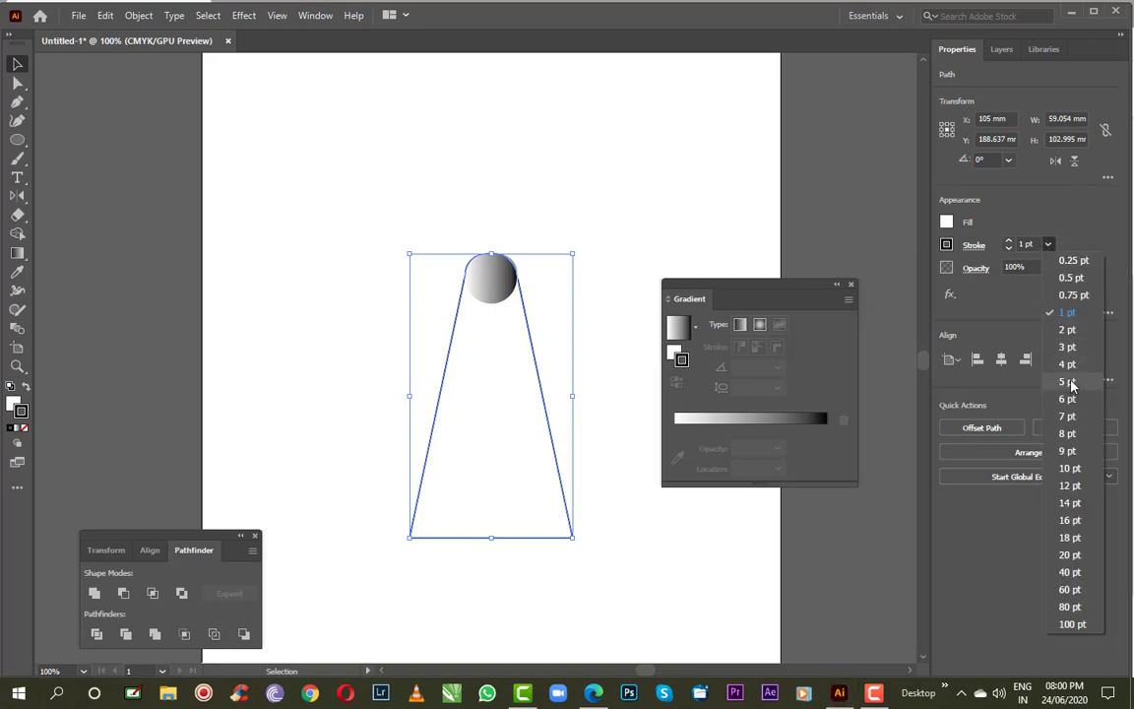
pyautogui.click(1068, 434)
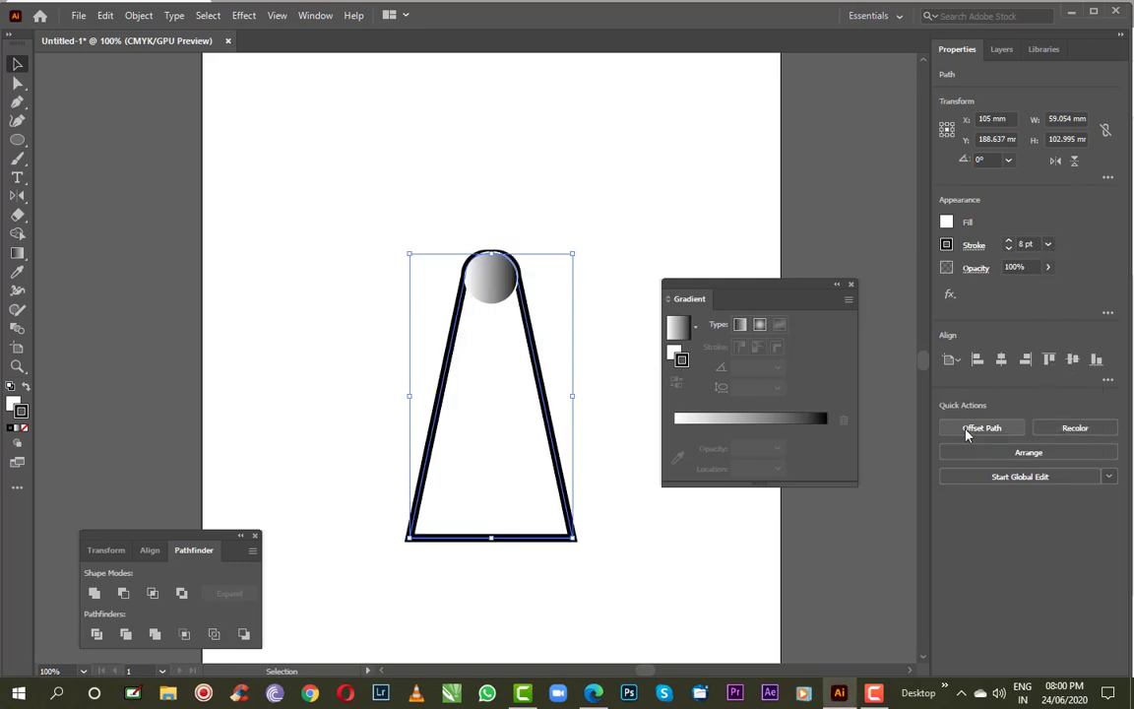
pyautogui.click(645, 257)
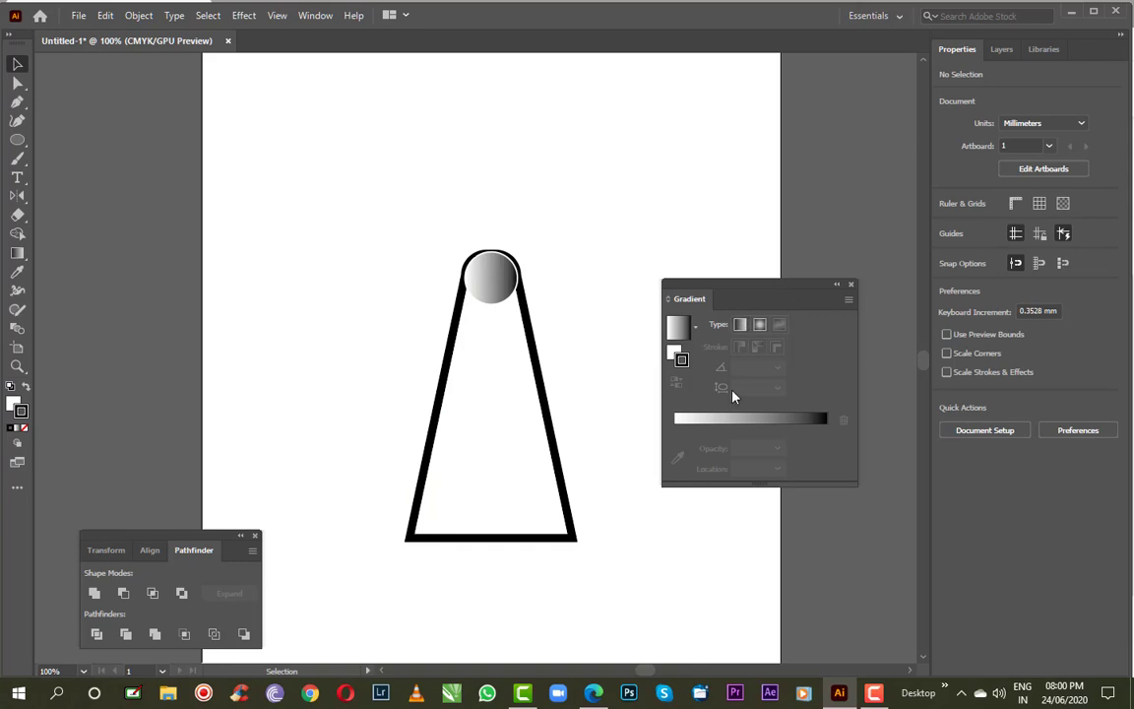
pyautogui.click(548, 404)
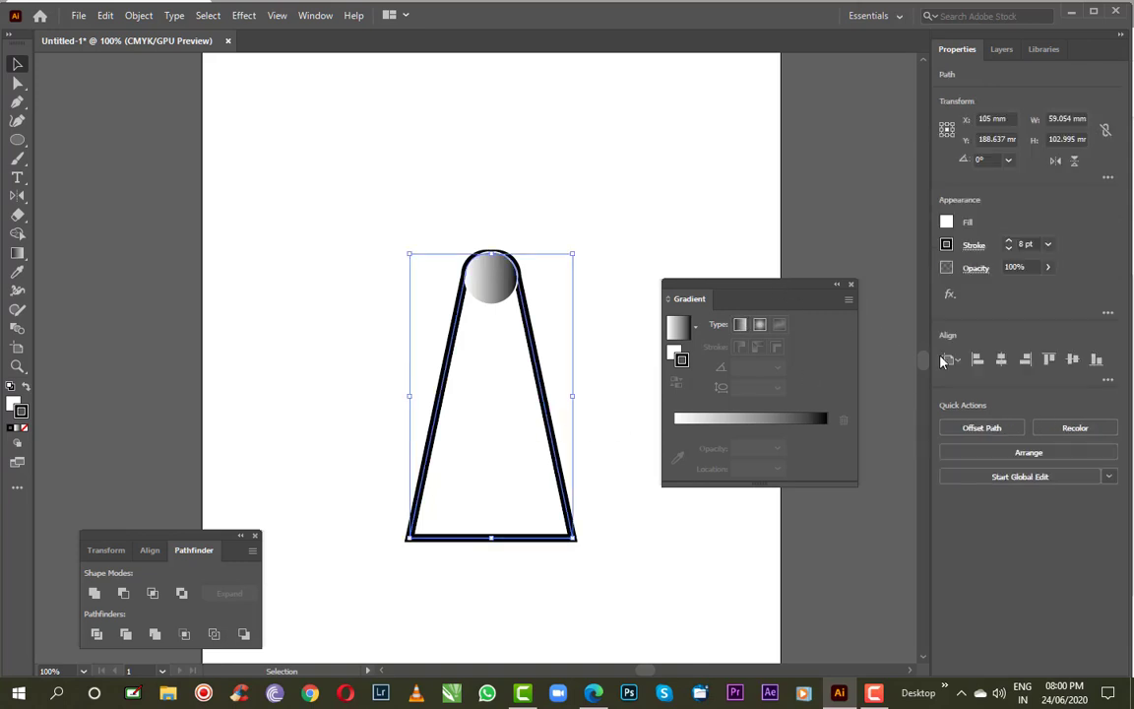
pyautogui.click(1048, 245)
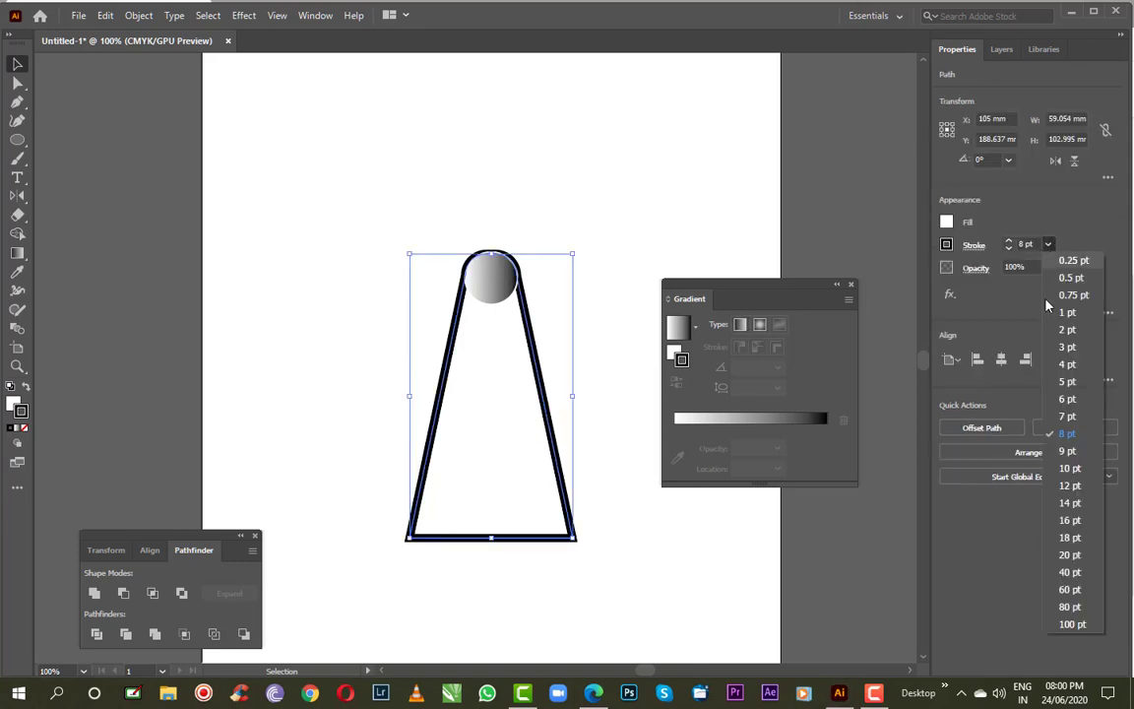
pyautogui.click(1066, 399)
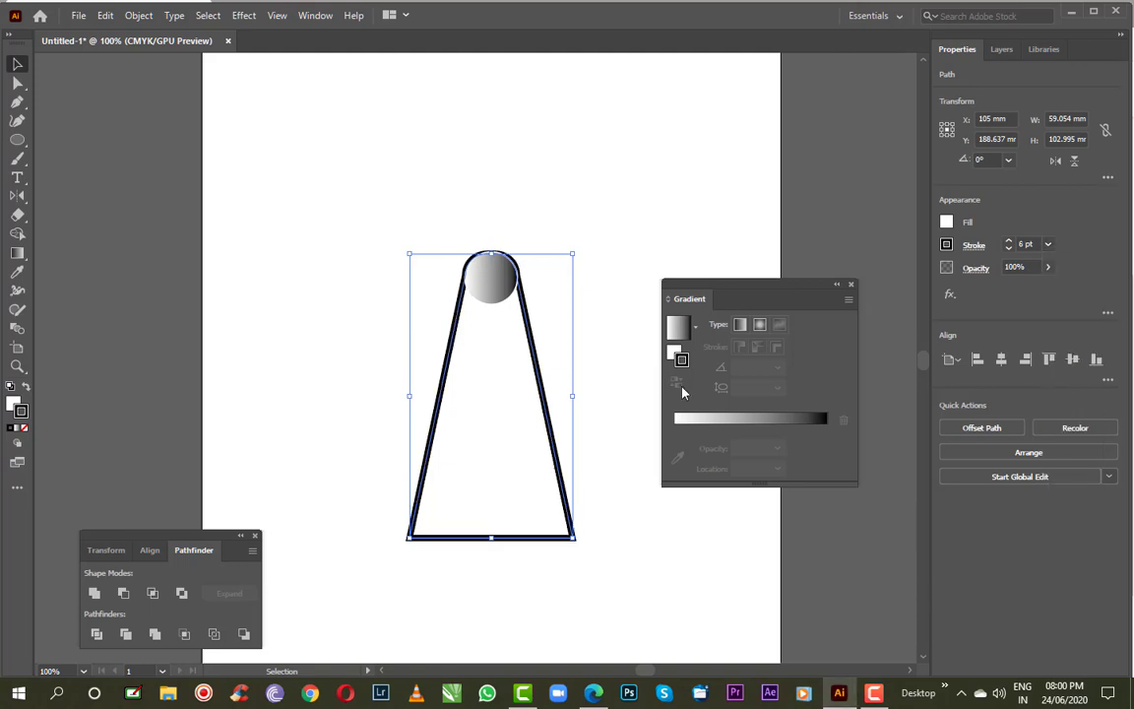
# Remove the stroke from the gradient circle
pyautogui.click(609, 322)
pyautogui.click(482, 288)
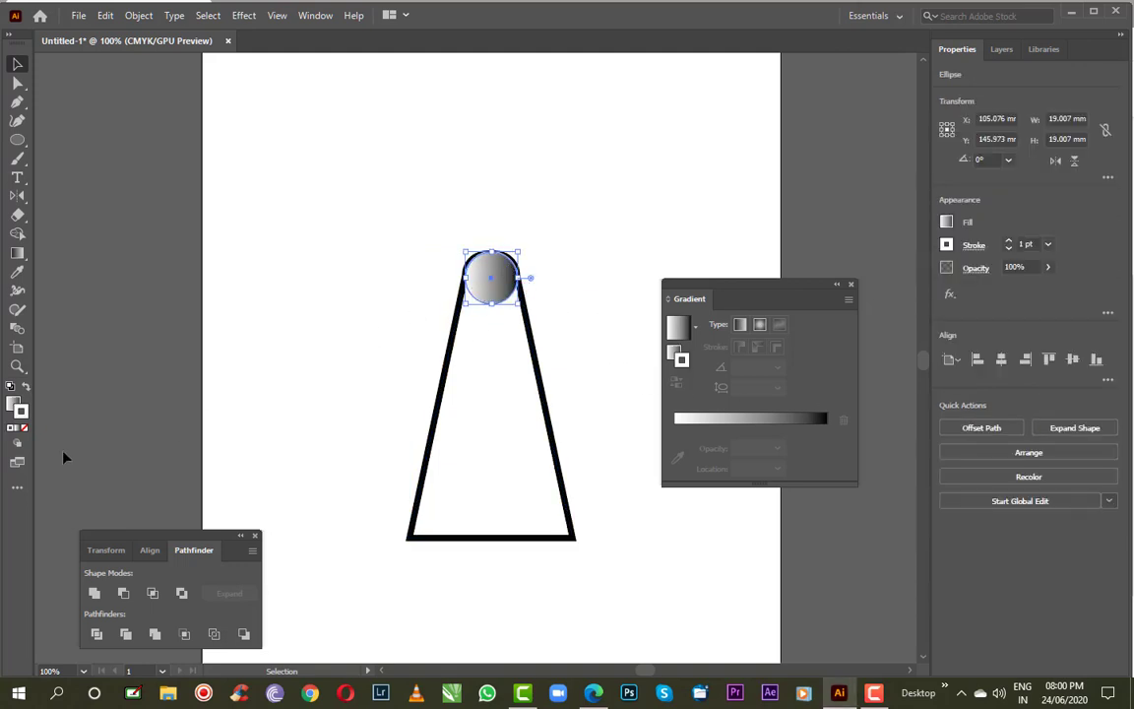
pyautogui.click(24, 428)
pyautogui.click(372, 279)
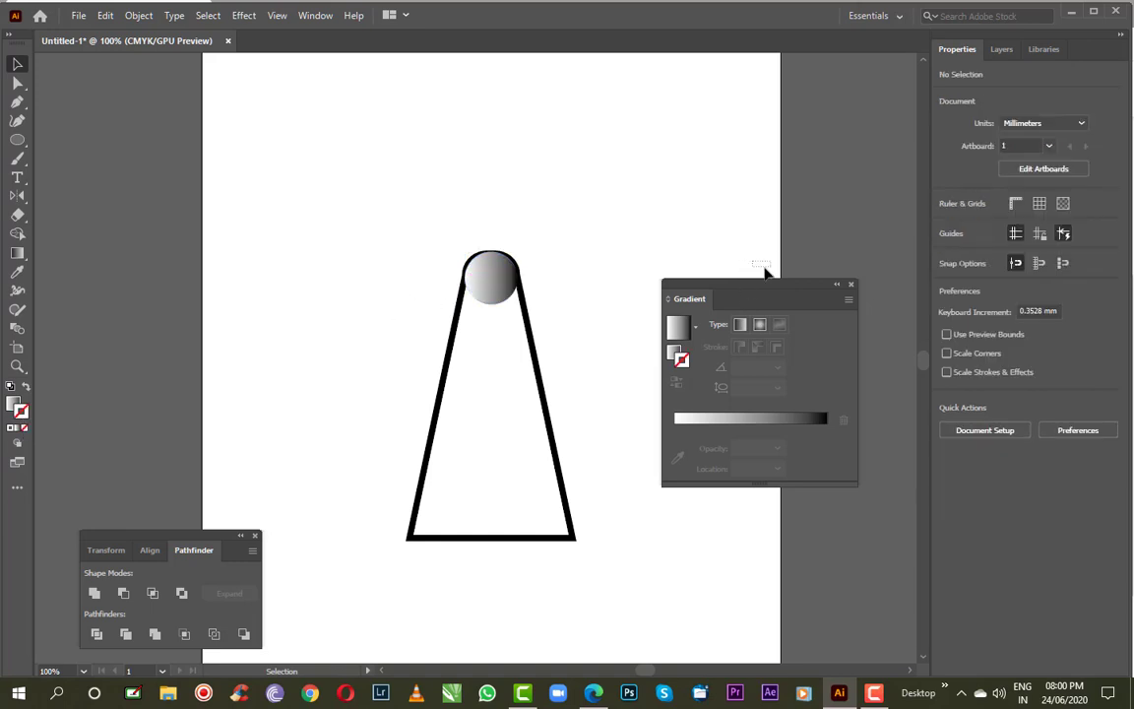
pyautogui.moveTo(765, 272); pyautogui.dragTo(814, 263)
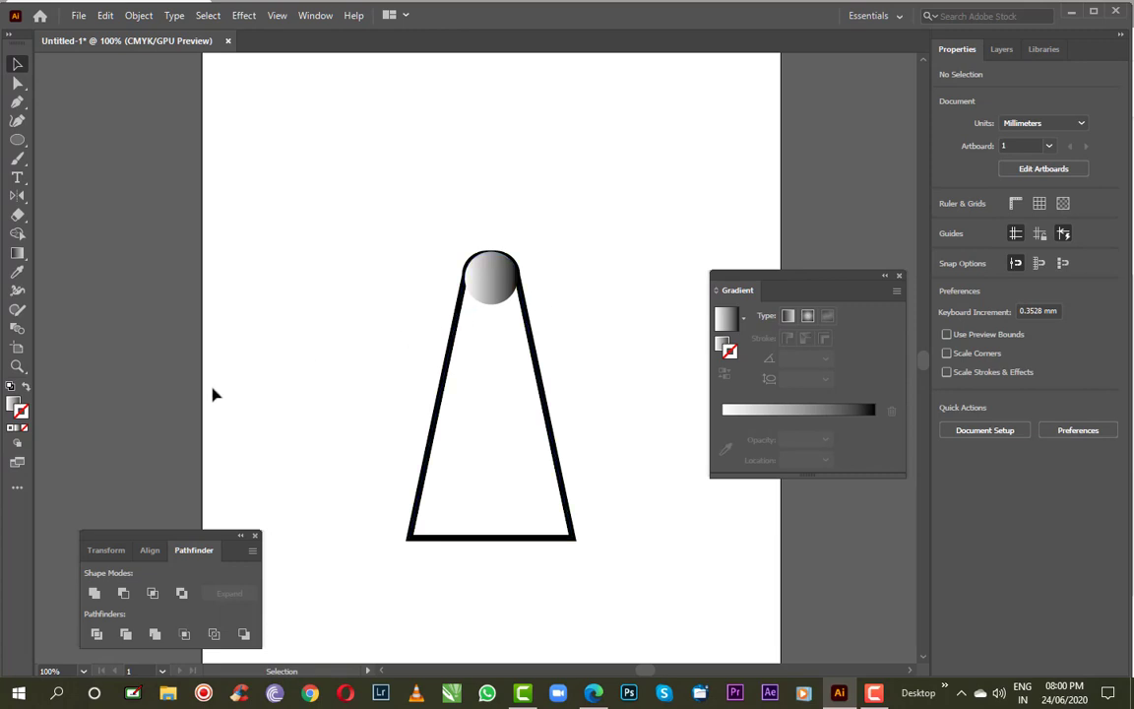
# Draw a 104.776 mm gradient circle centred on the small circle over the trapezoid
pyautogui.click(19, 144)
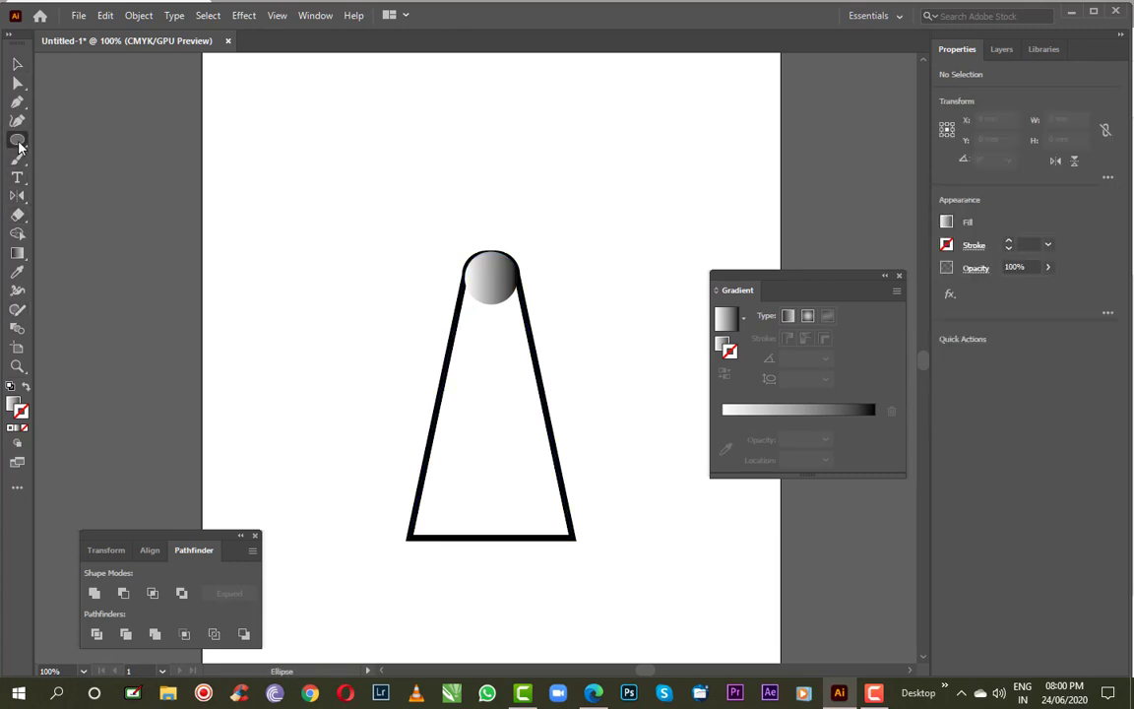
pyautogui.moveTo(19, 144); pyautogui.dragTo(73, 155)
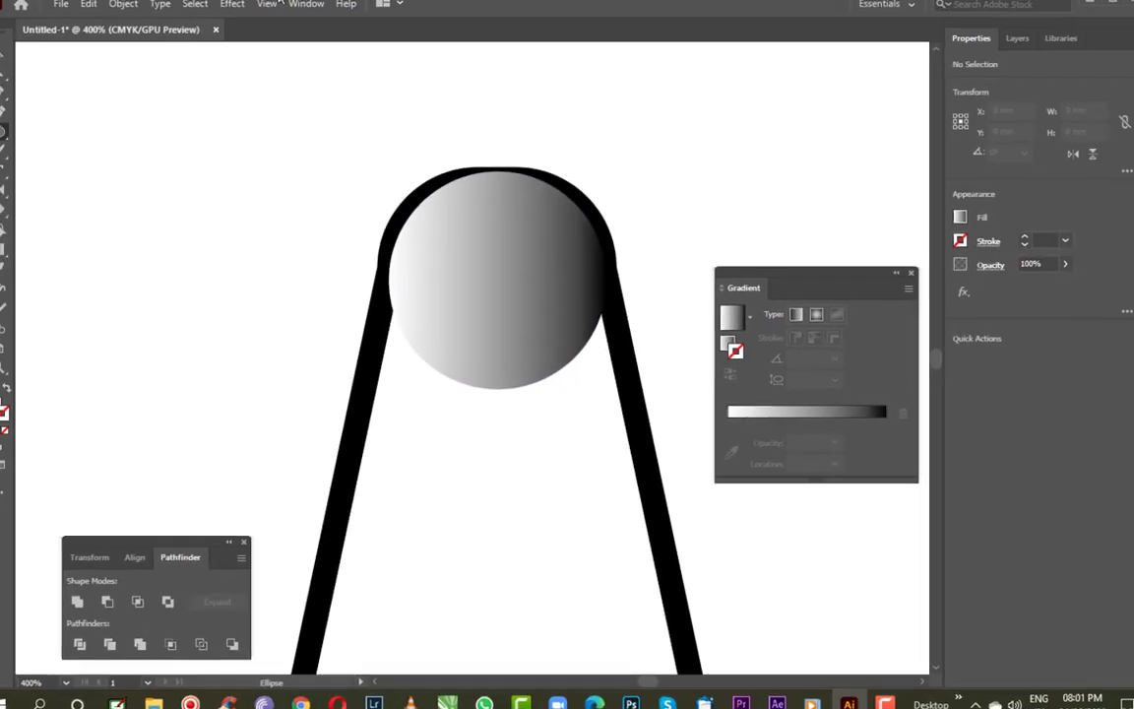
pyautogui.click(277, 16)
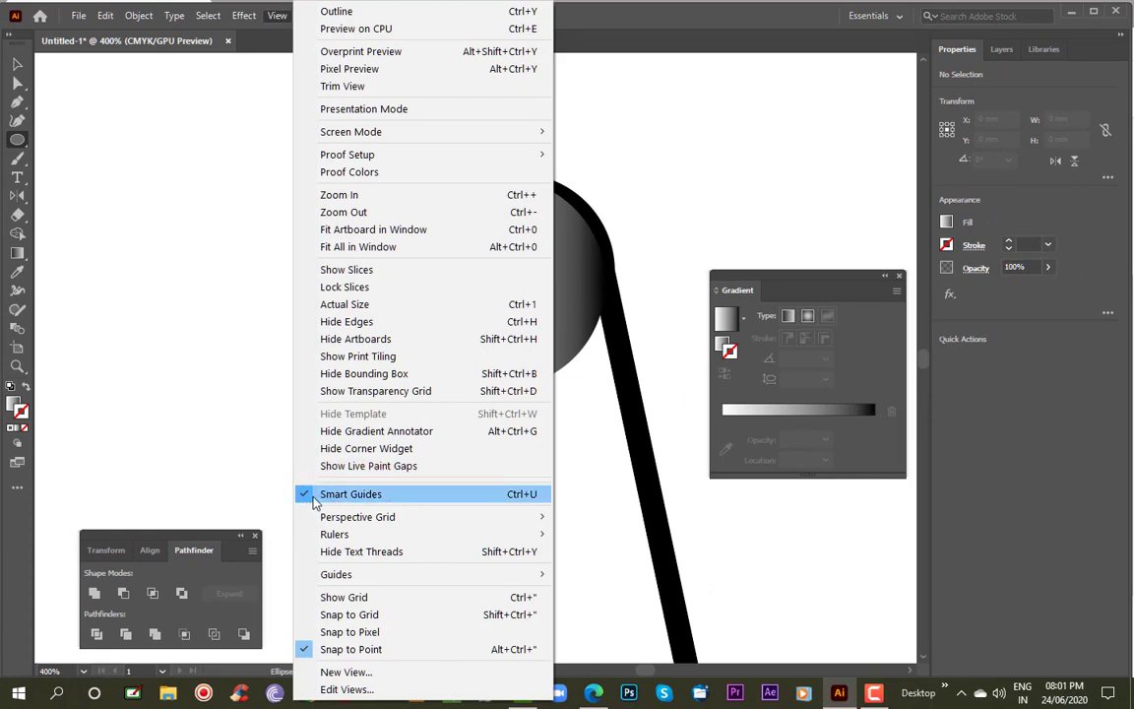
pyautogui.click(689, 29)
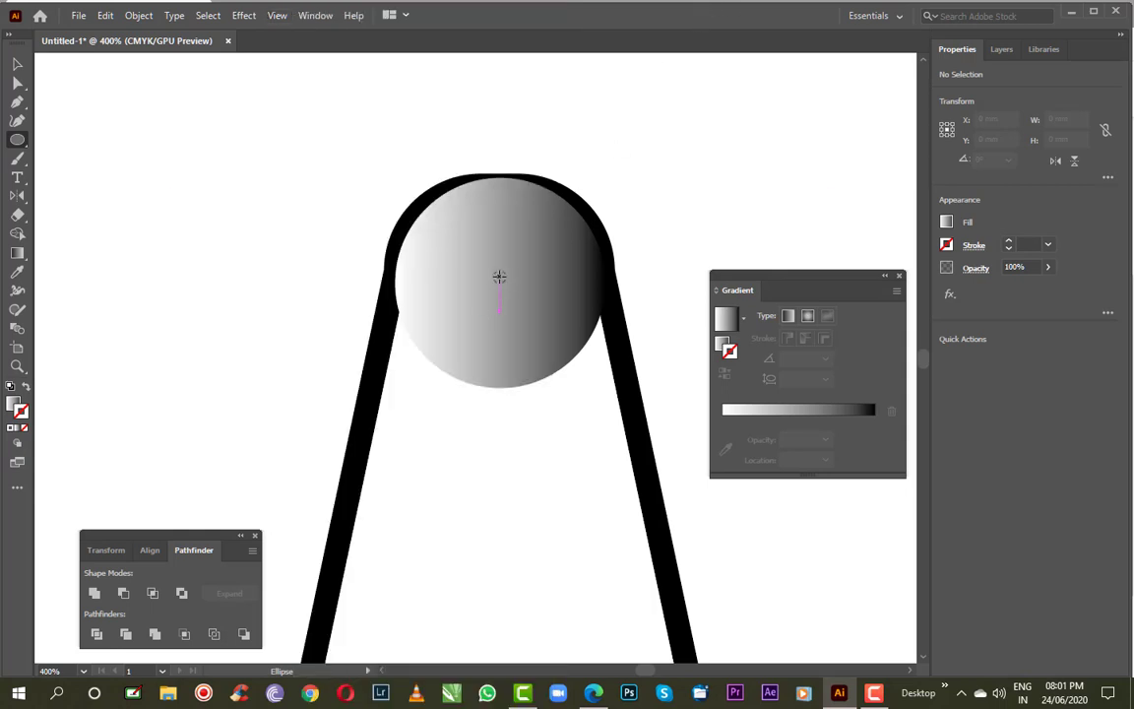
pyautogui.scroll(-2, 499, 277)
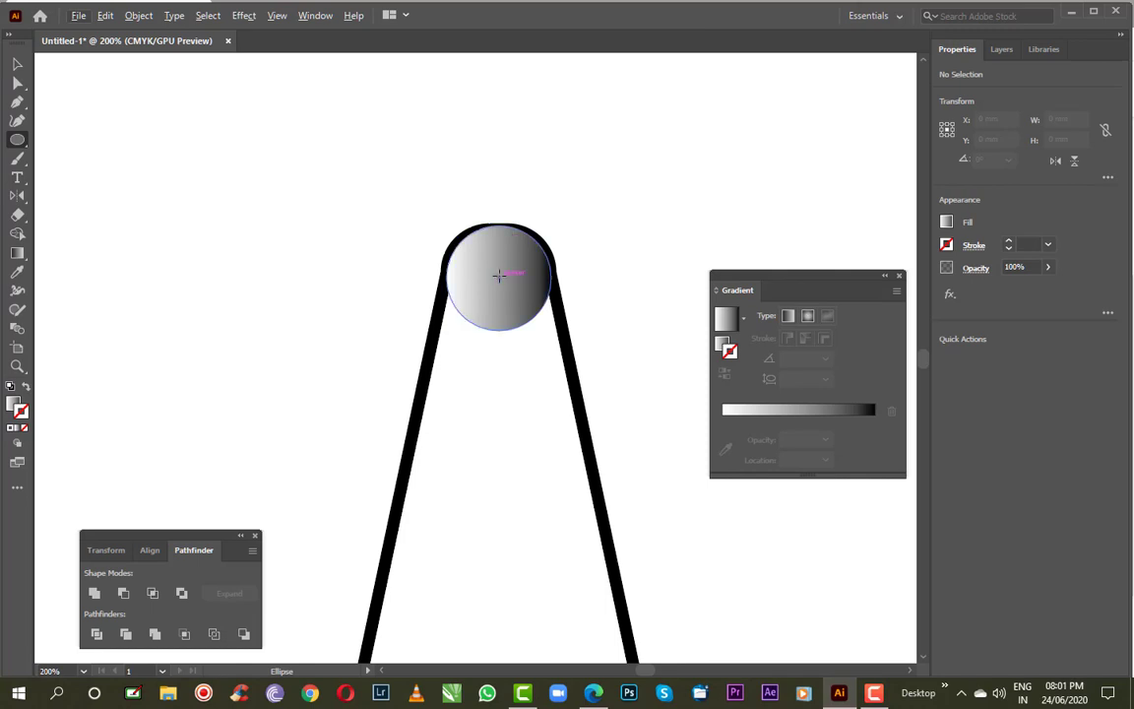
pyautogui.moveTo(499, 276); pyautogui.dragTo(576, 210)
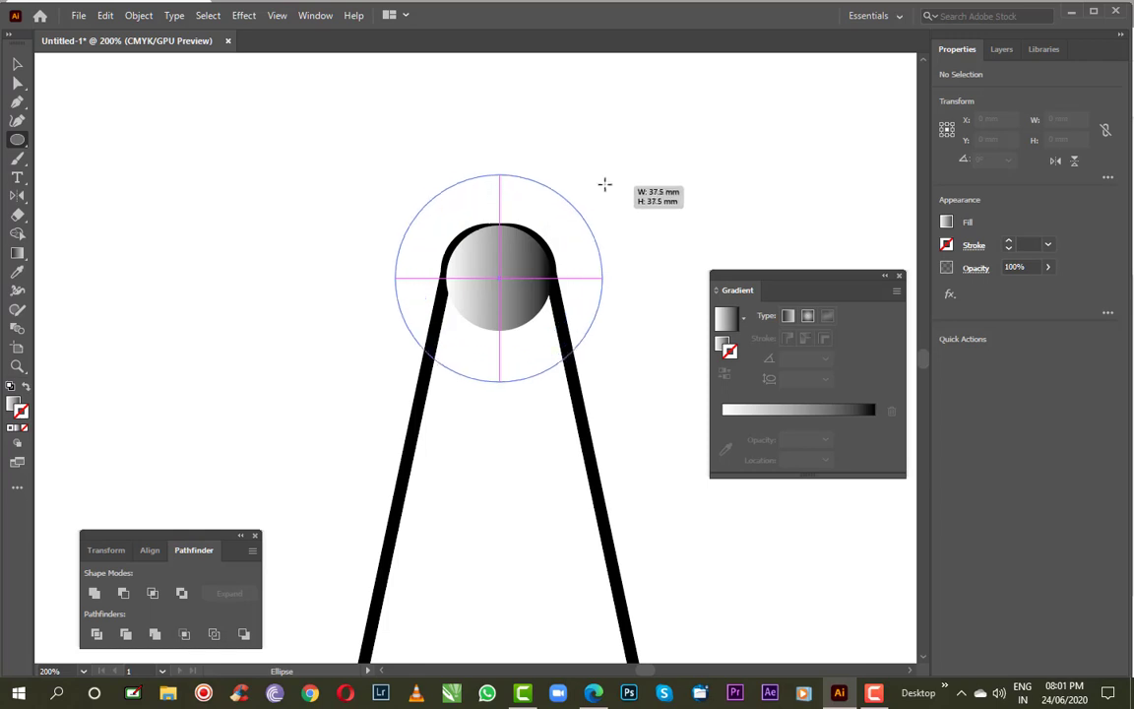
pyautogui.moveTo(576, 209)
pyautogui.mouseDown()
pyautogui.moveTo(733, 58)
pyautogui.moveTo(579, 243)
pyautogui.mouseUp()
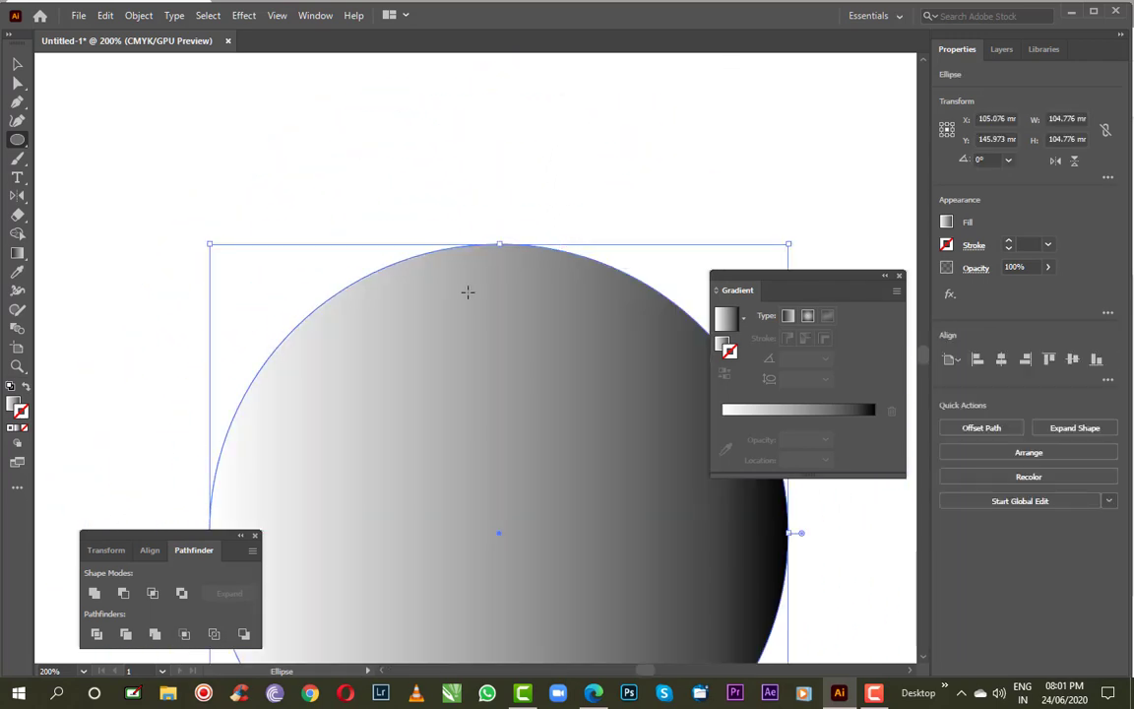
pyautogui.hotkey('ctrl', '0')
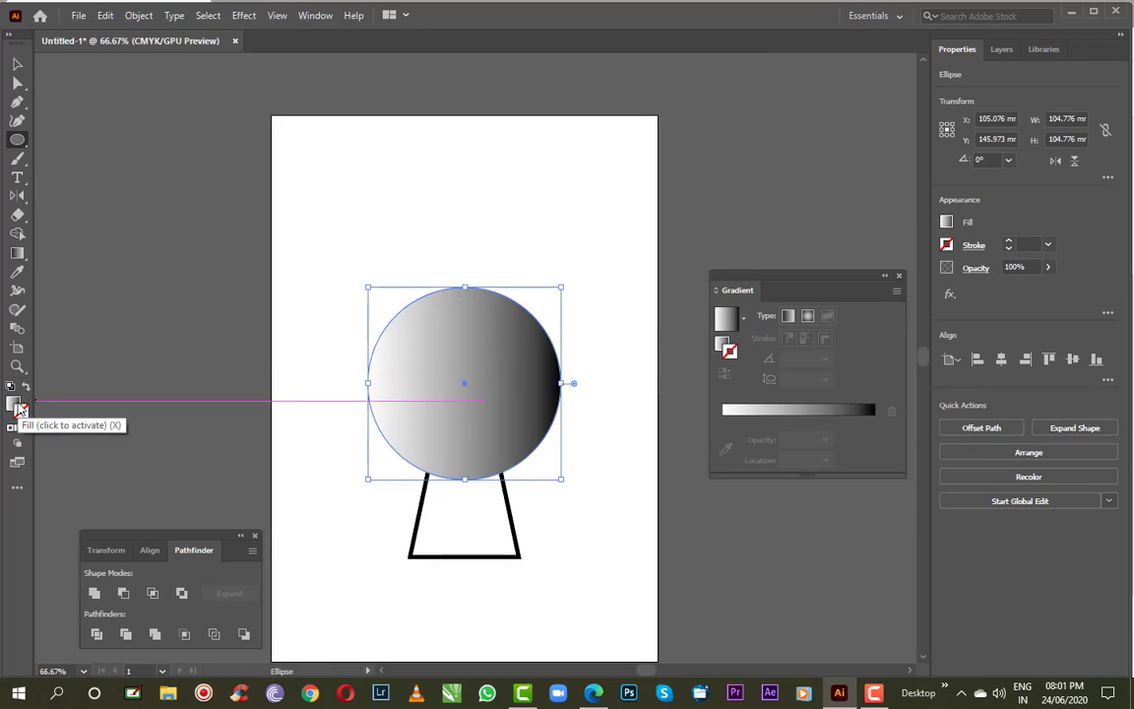
# Give the large circle a 6 pt grey (5E5E5E) stroke and no fill
pyautogui.doubleClick(21, 414)
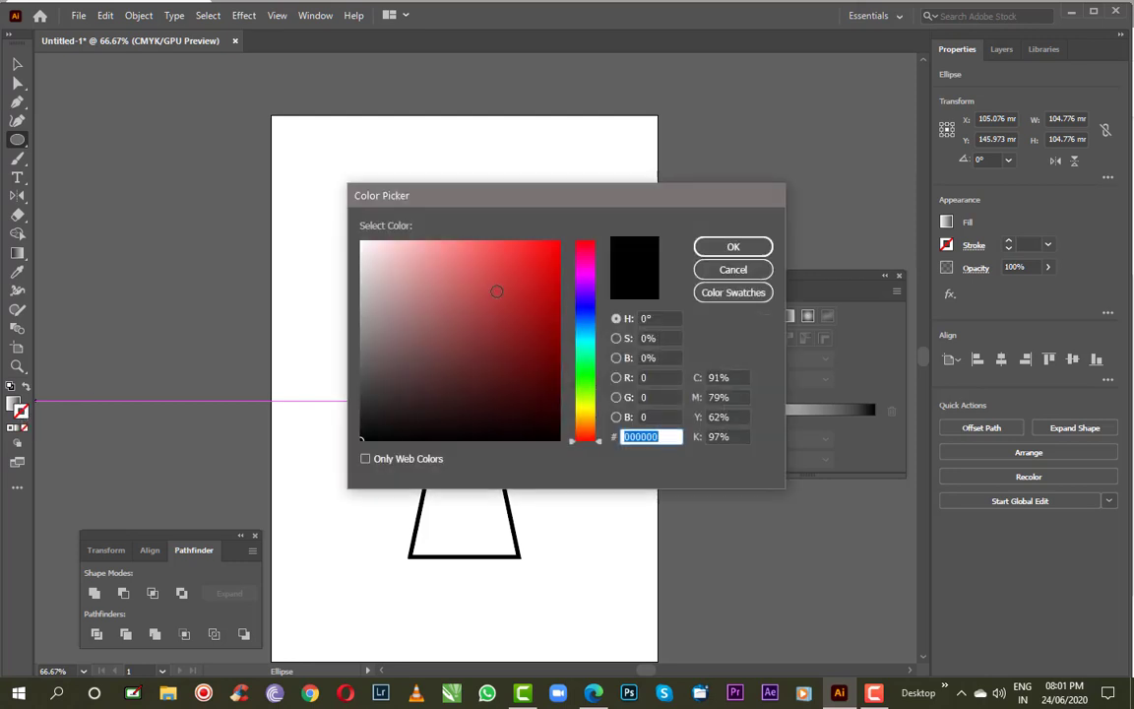
pyautogui.moveTo(462, 332)
pyautogui.mouseDown()
pyautogui.moveTo(360, 378)
pyautogui.moveTo(339, 366)
pyautogui.mouseUp()
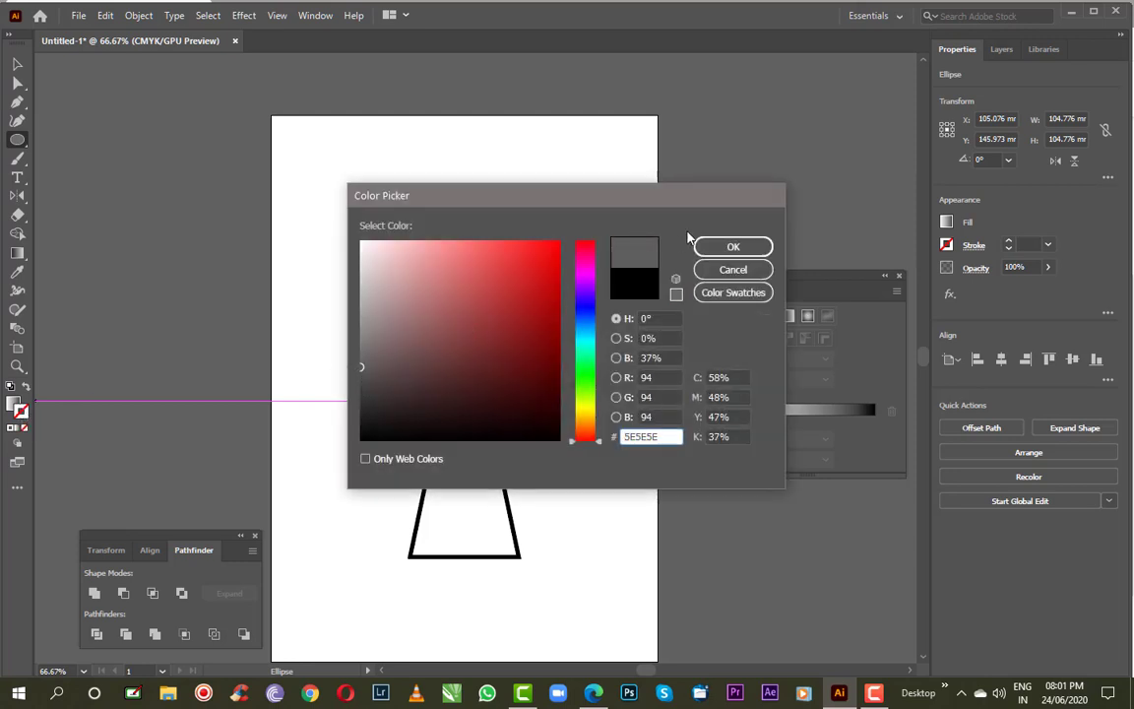
pyautogui.click(733, 246)
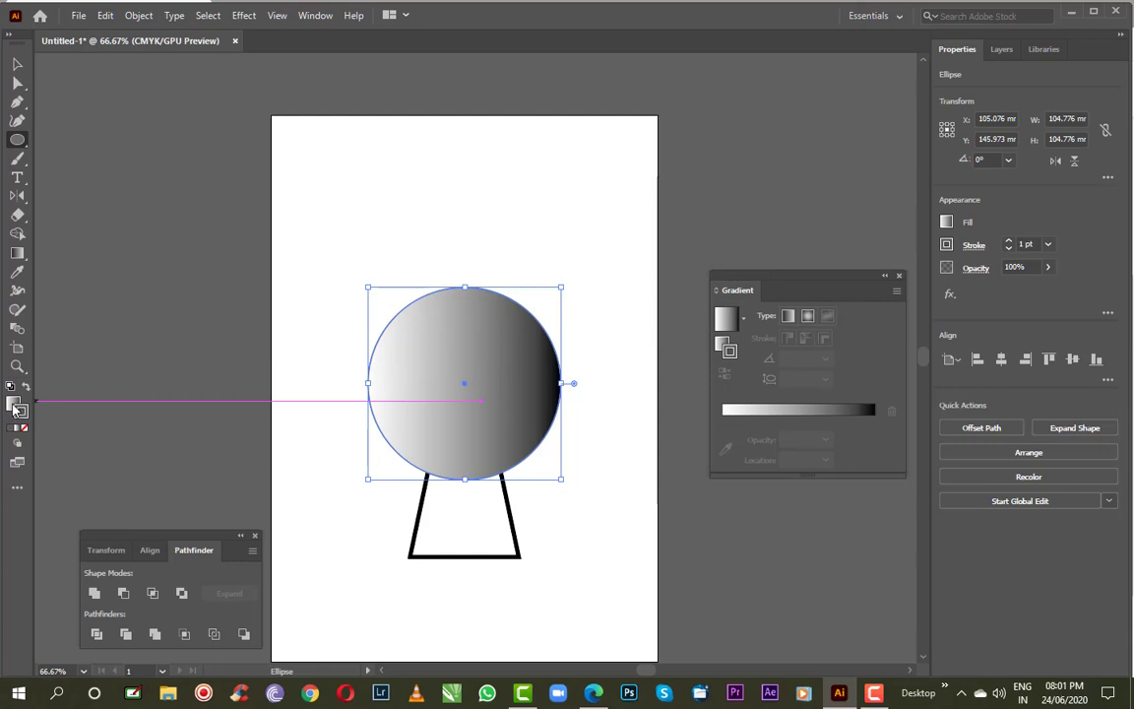
pyautogui.click(20, 426)
pyautogui.click(25, 431)
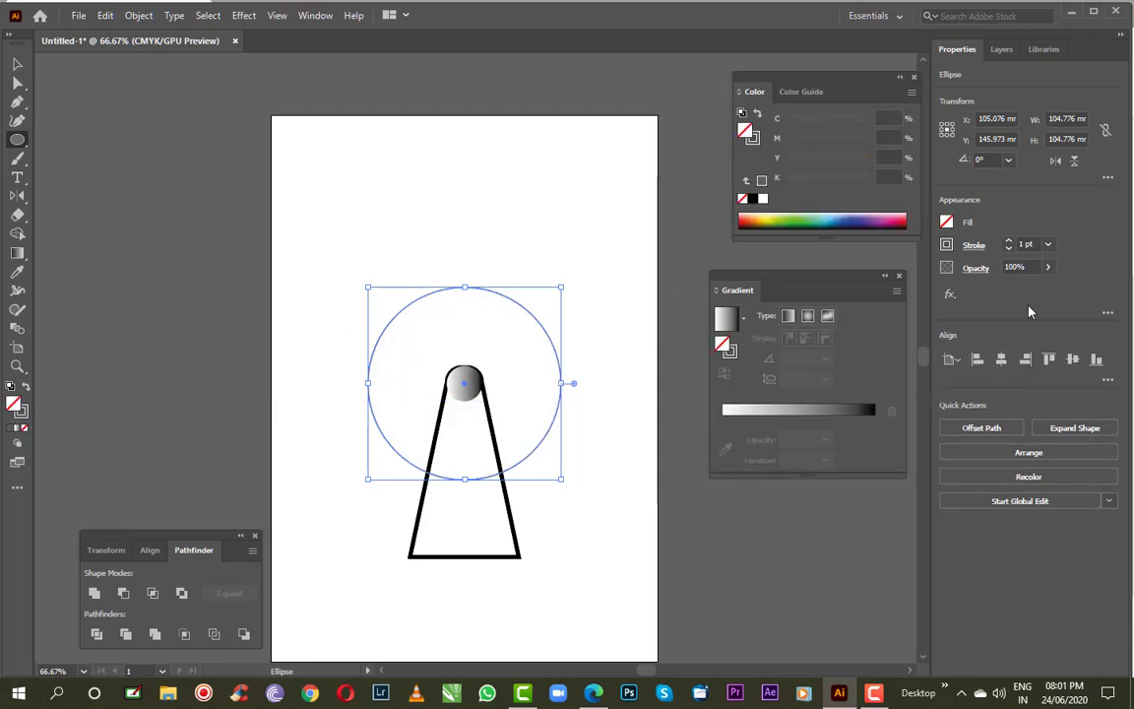
pyautogui.click(1047, 244)
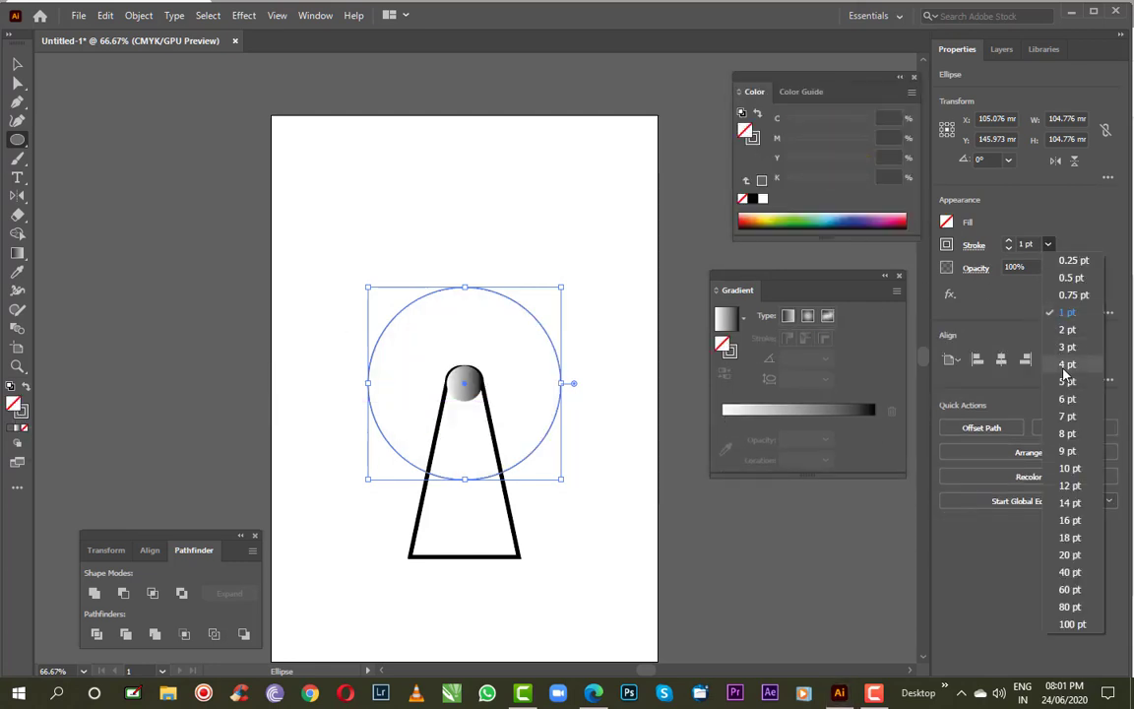
pyautogui.click(1067, 399)
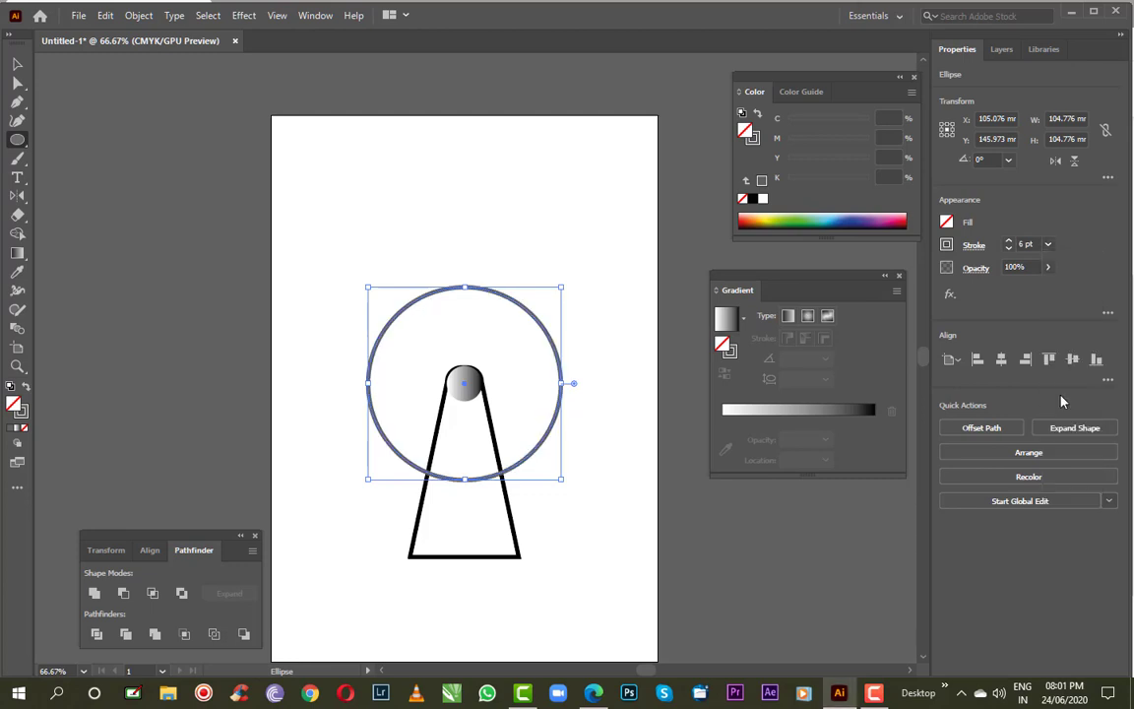
pyautogui.click(17, 64)
pyautogui.click(279, 301)
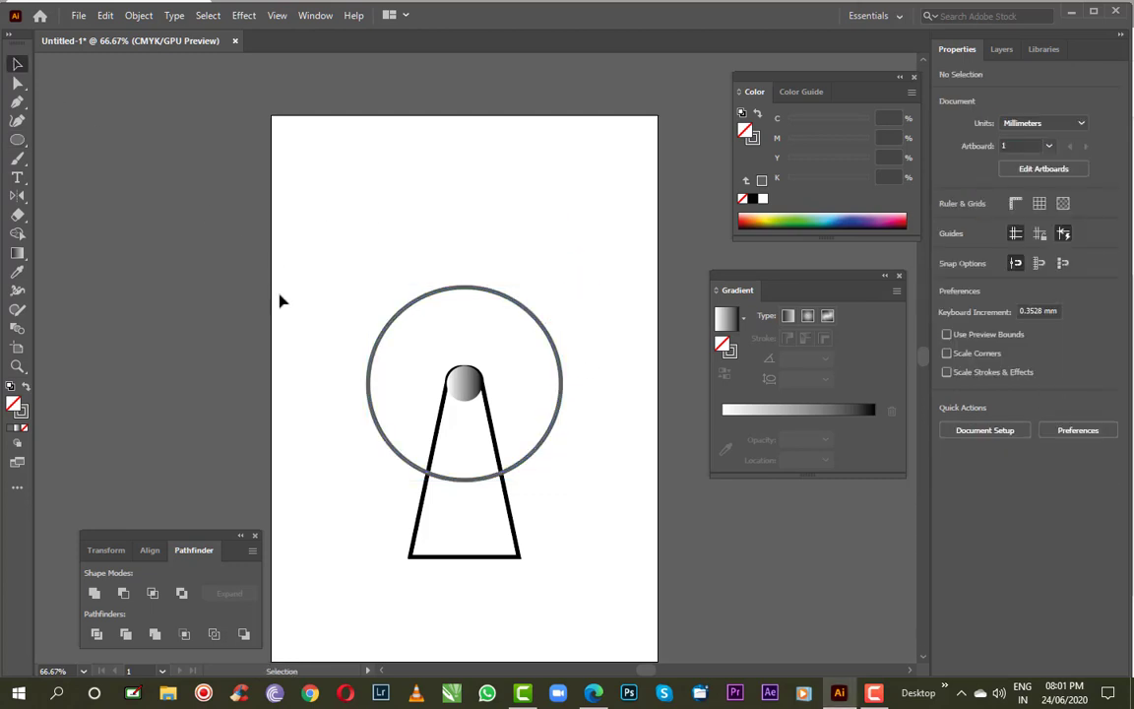
# Paste a copy of the ring in front and scale it down to about 41.13 mm
pyautogui.click(539, 324)
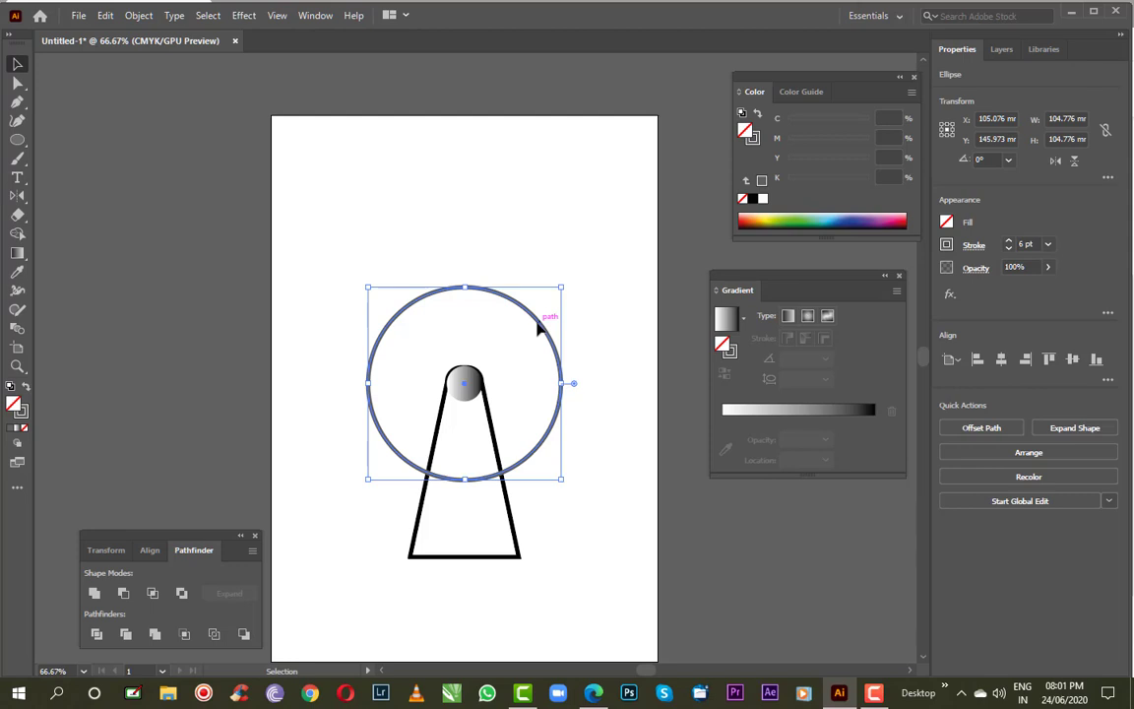
pyautogui.hotkey('ctrl', 'c')
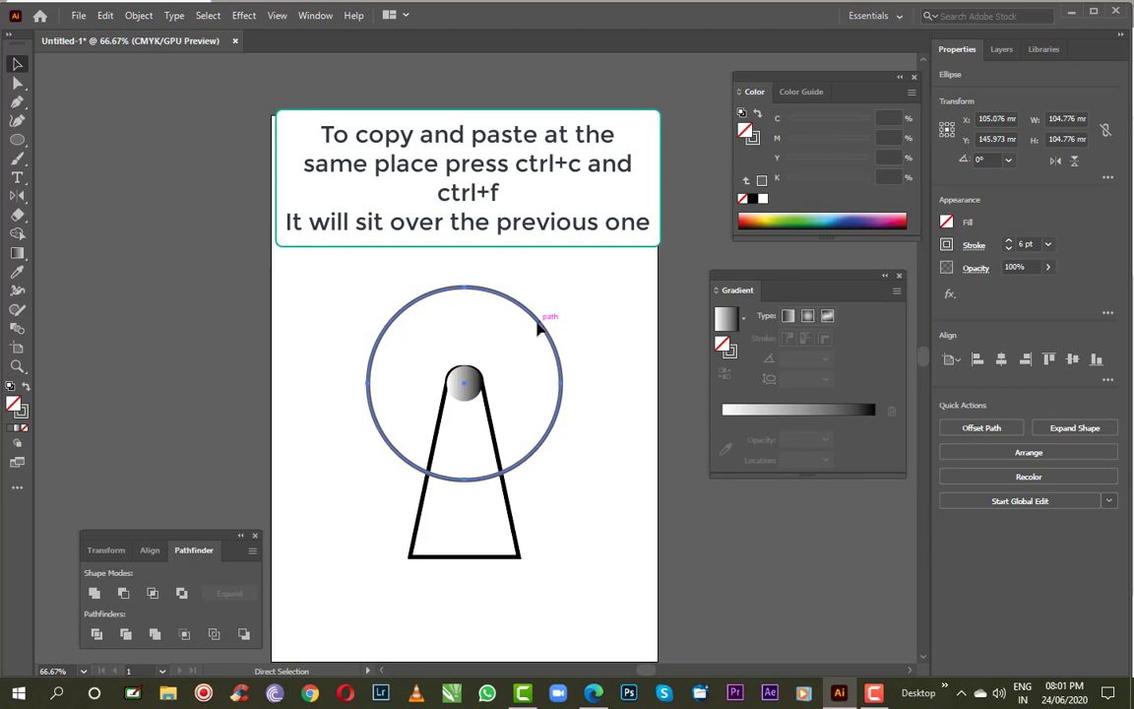
pyautogui.hotkey('ctrl', 'f')
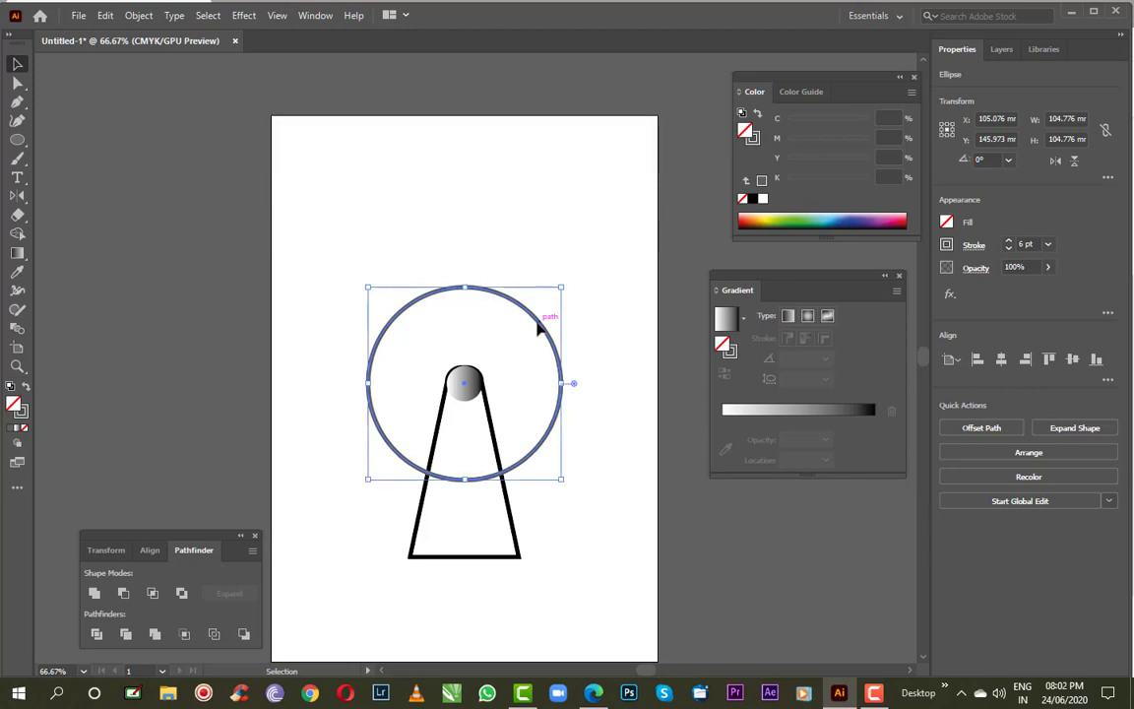
pyautogui.moveTo(538, 330); pyautogui.dragTo(550, 304)
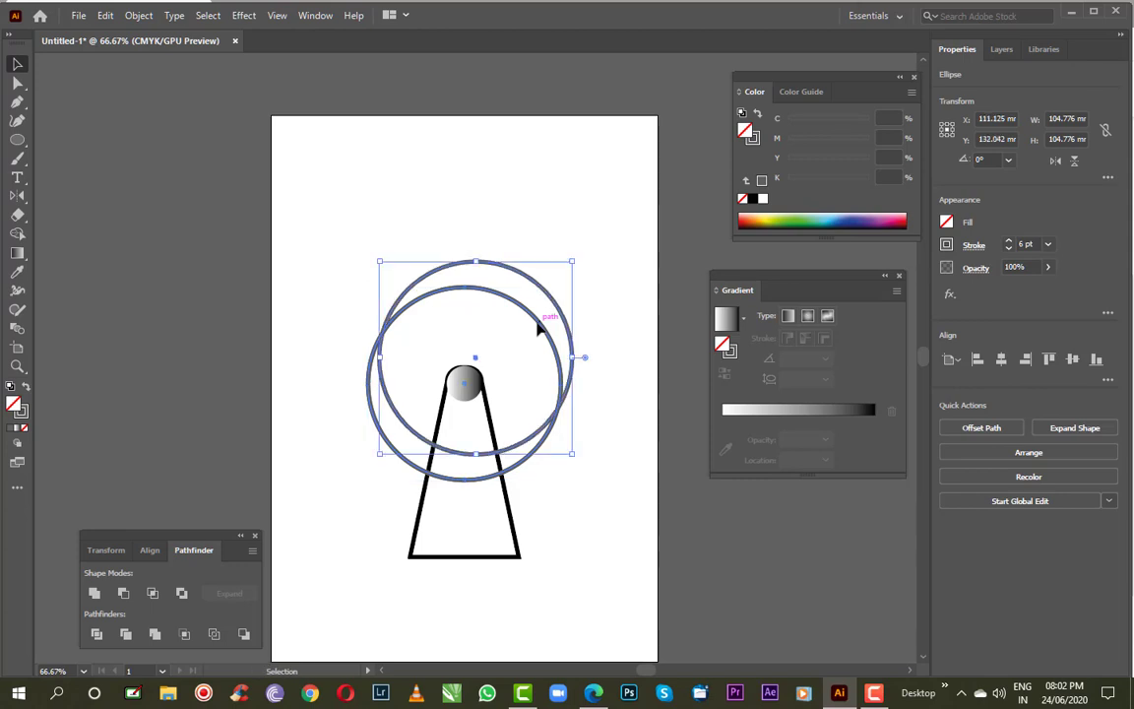
pyautogui.press('Delete')
pyautogui.click(539, 330)
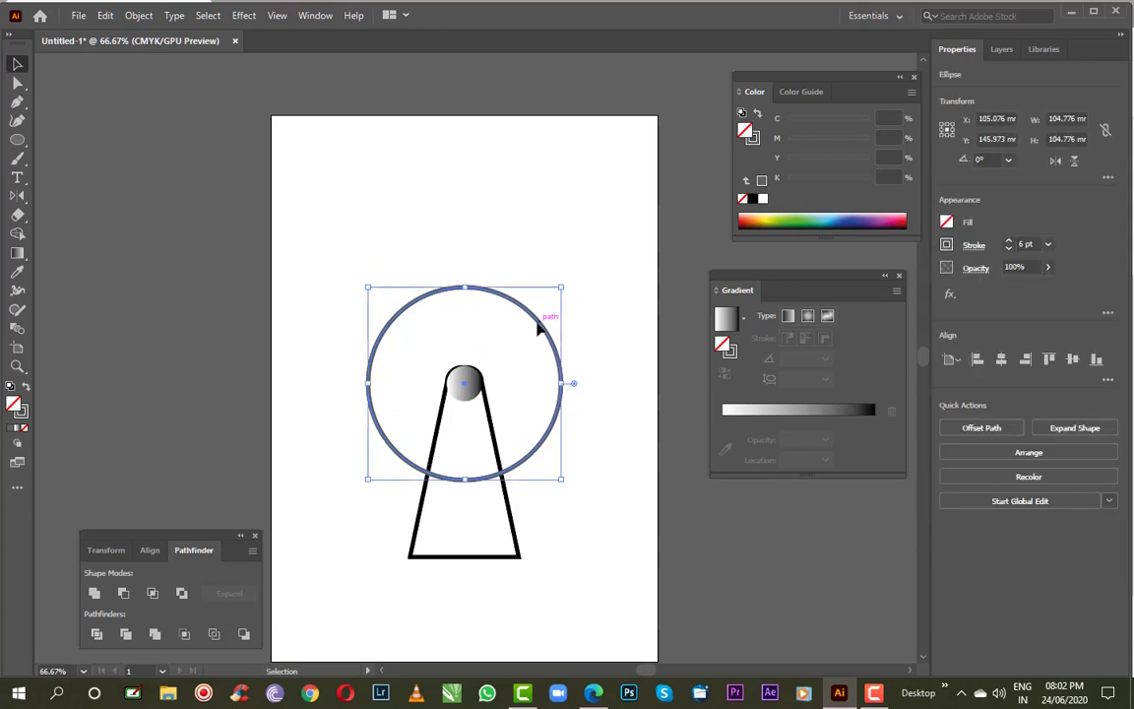
pyautogui.press('shift')
pyautogui.moveTo(562, 286); pyautogui.dragTo(528, 347)
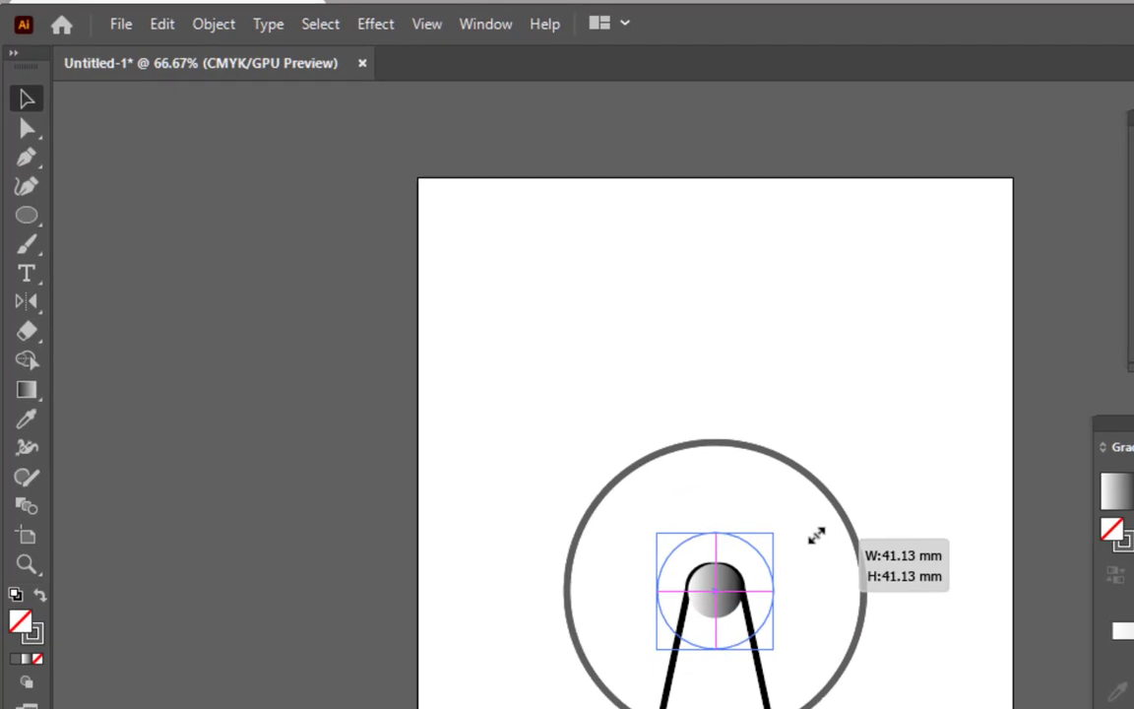
pyautogui.moveTo(17, 139); pyautogui.dragTo(84, 227)
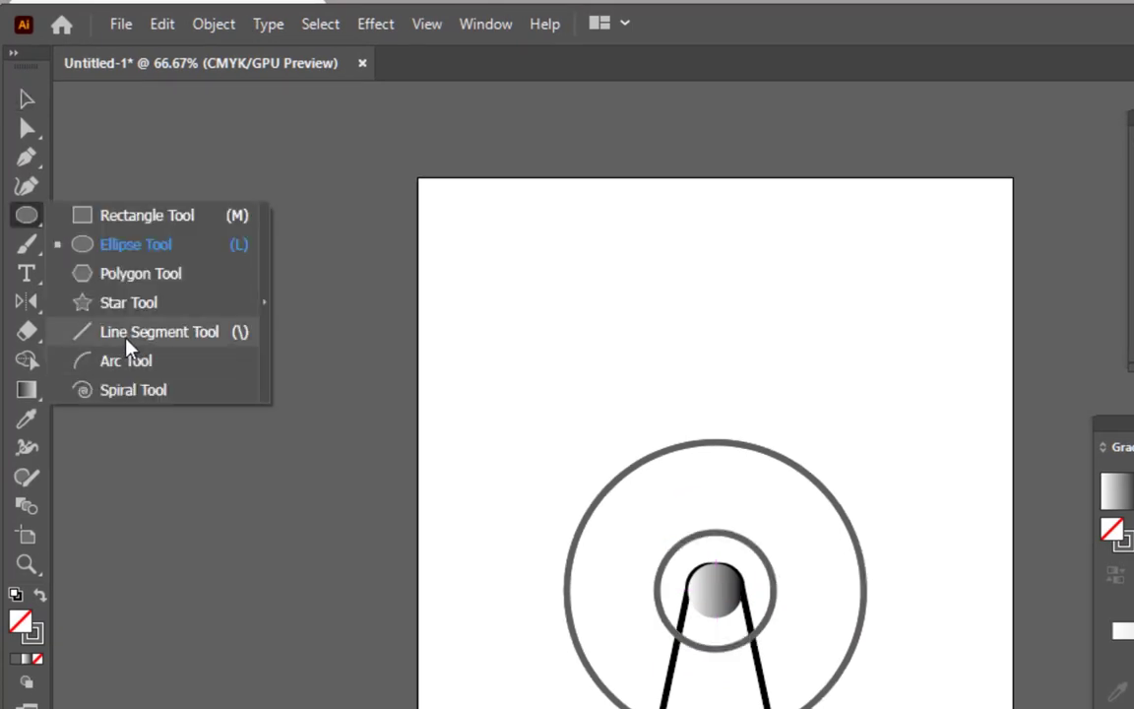
# Draw a horizontal line across both rings through the sphere, then select it with the sphere
pyautogui.click(126, 334)
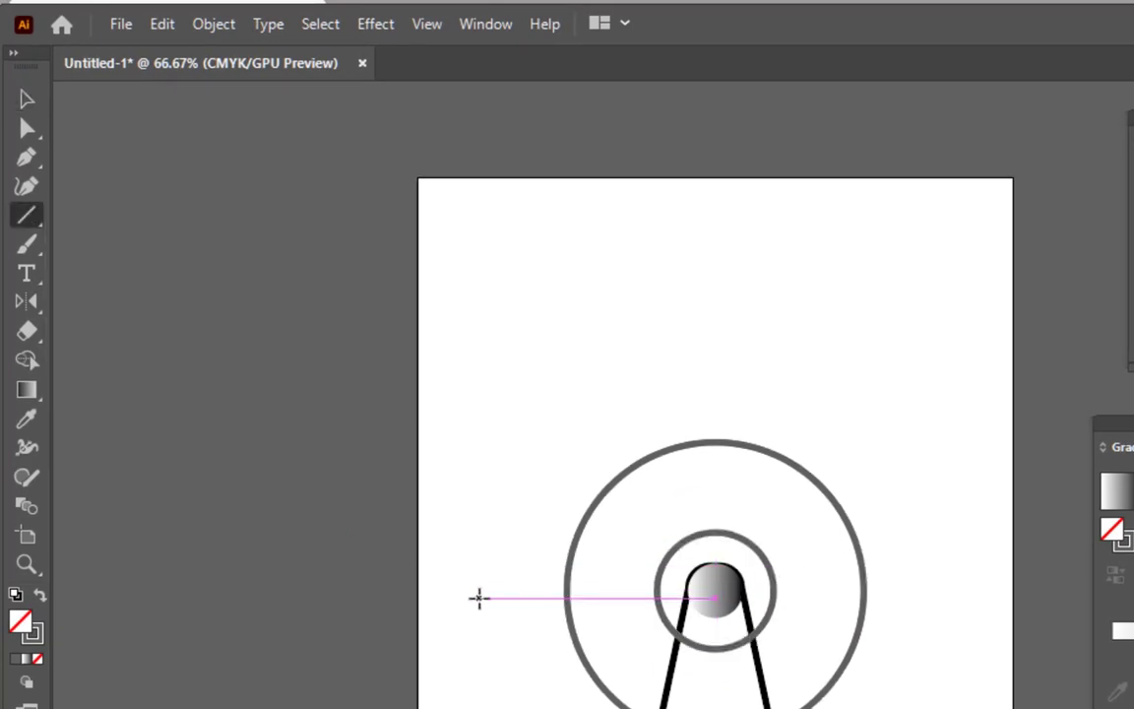
pyautogui.moveTo(479, 598); pyautogui.dragTo(965, 526)
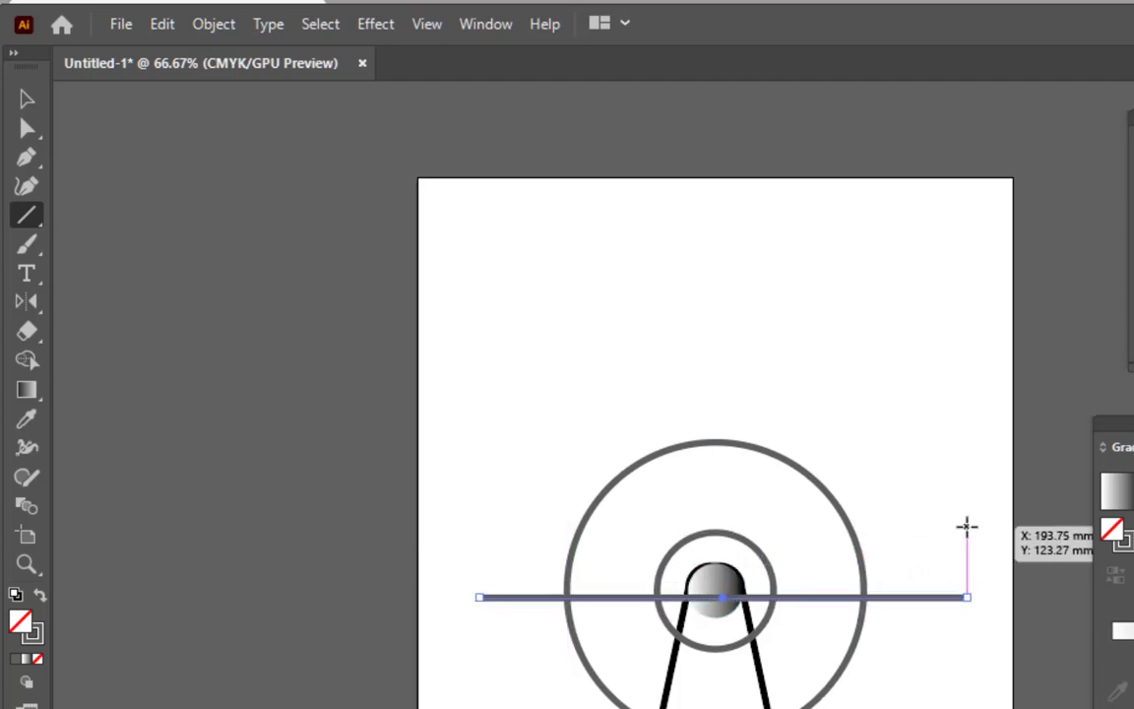
pyautogui.click(26, 100)
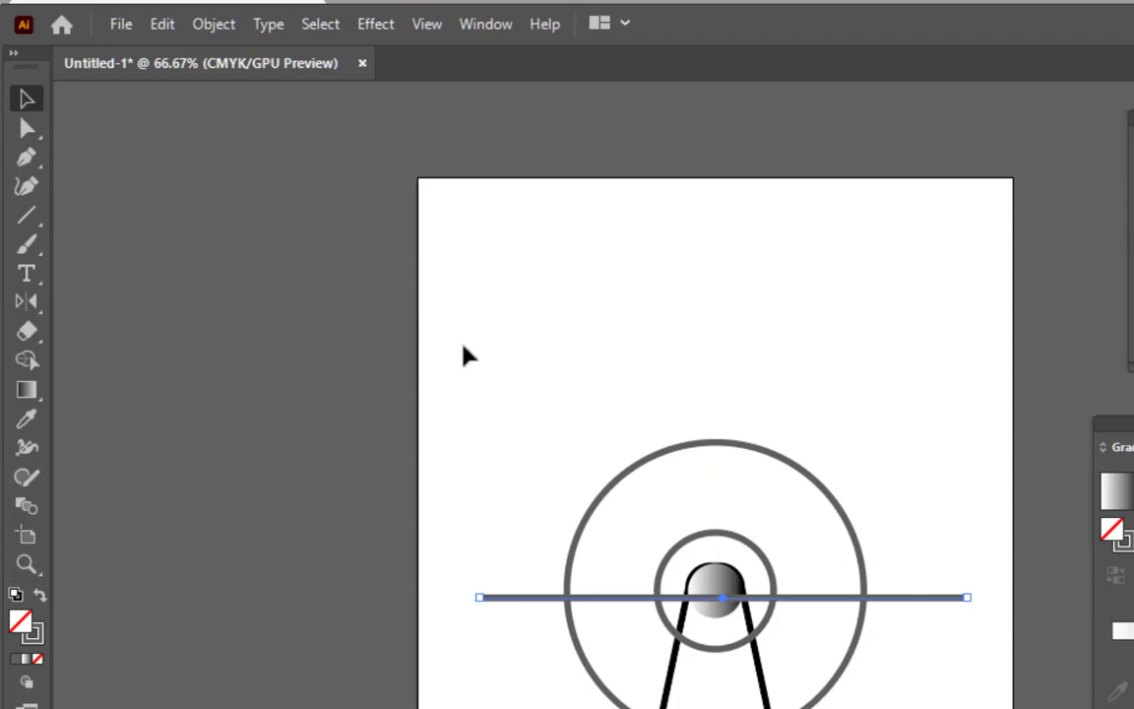
pyautogui.scroll(1, 717, 635)
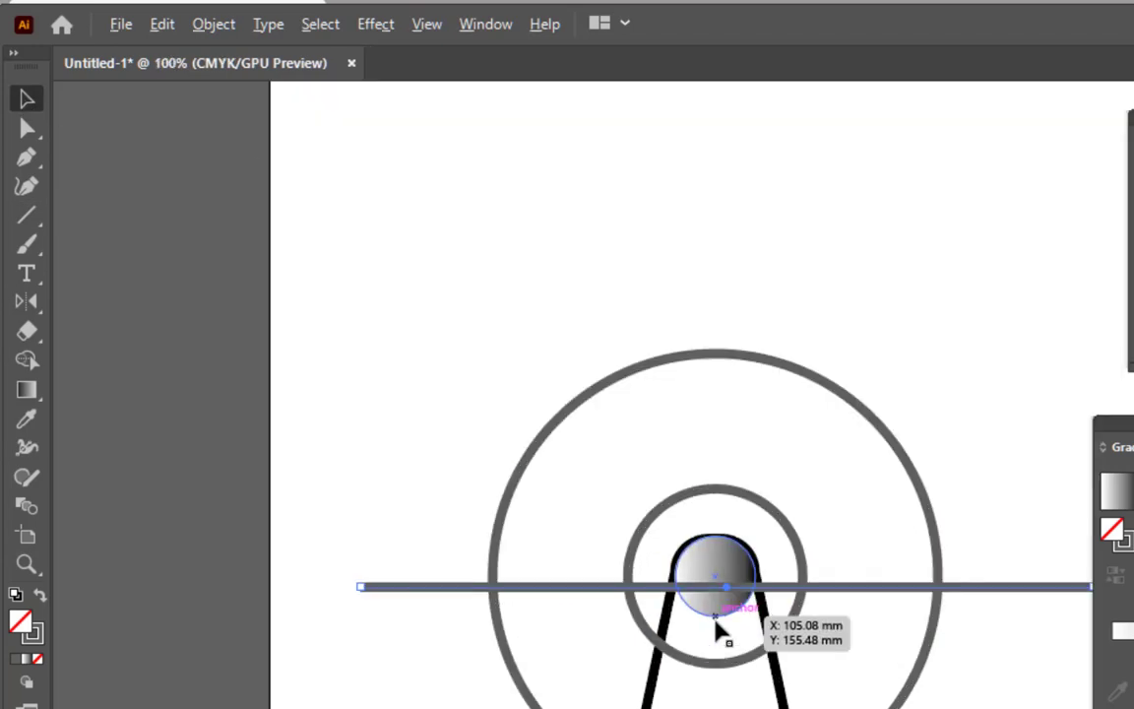
pyautogui.scroll(2, 715, 633)
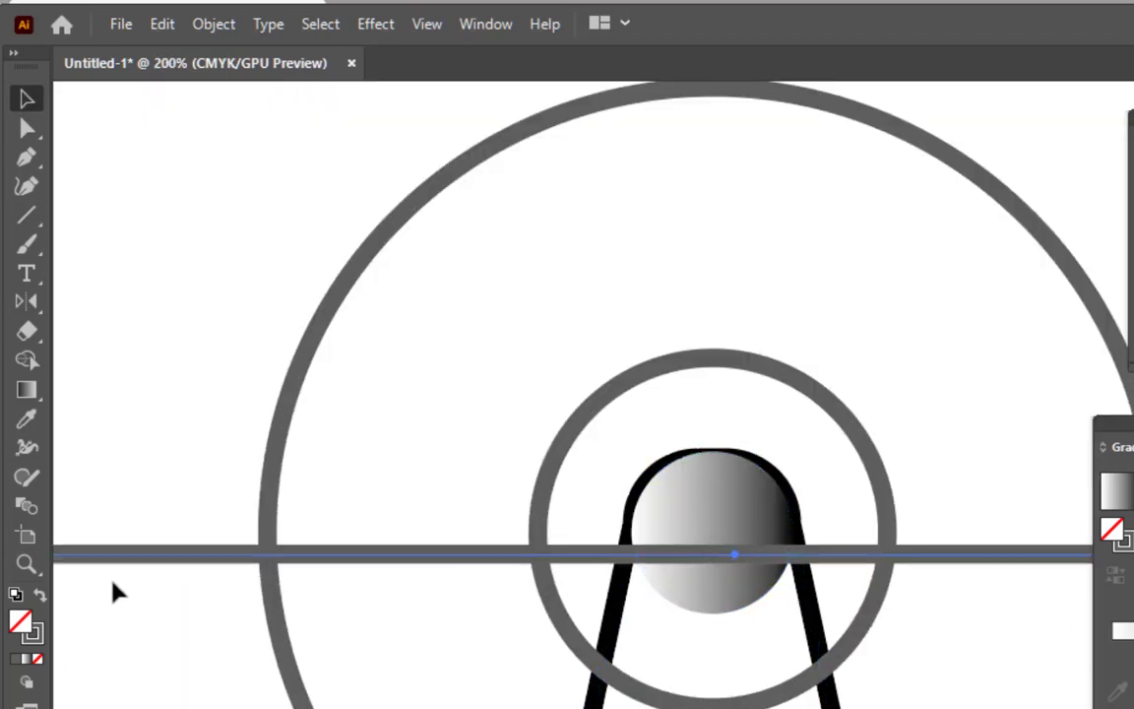
pyautogui.keyDown('shift'); pyautogui.click(696, 487); pyautogui.keyUp('shift')
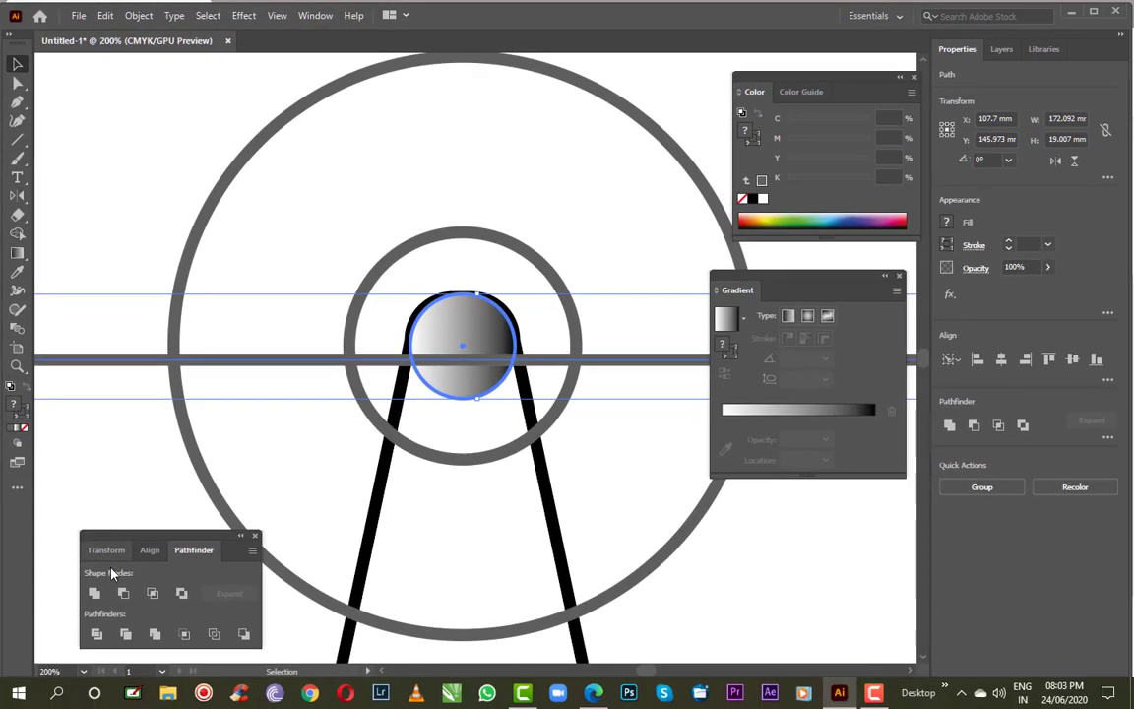
# Apply Horizontal and Vertical Align Center to the line against the sphere, then deselect
pyautogui.click(149, 550)
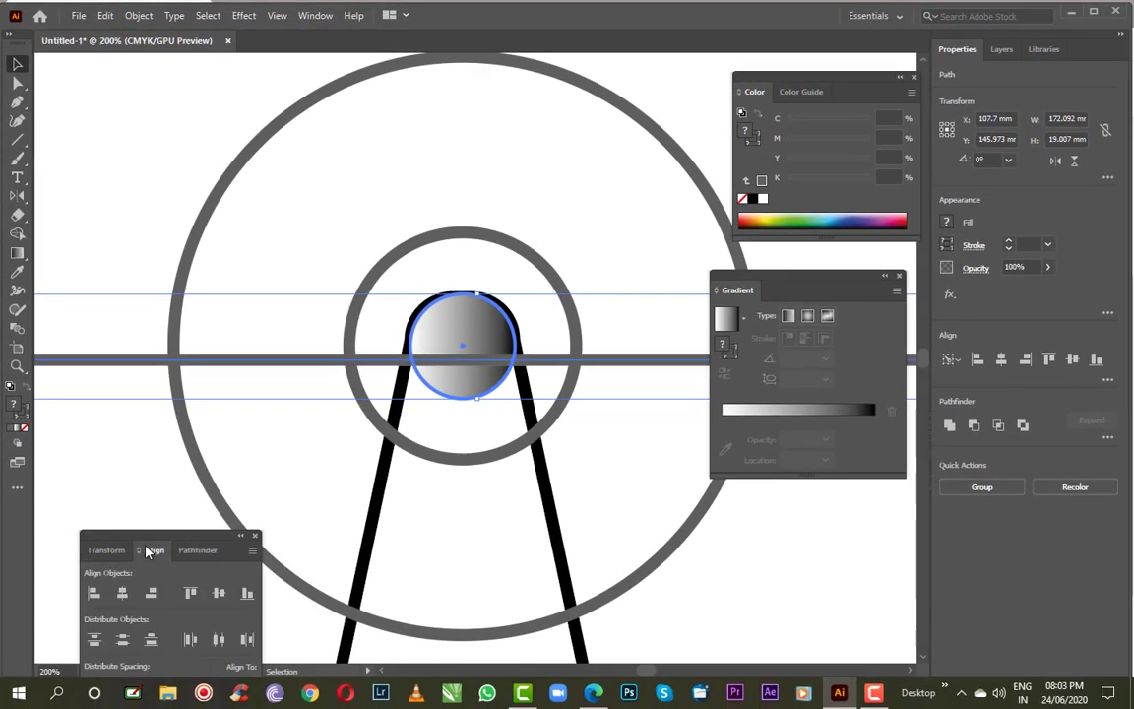
pyautogui.click(123, 594)
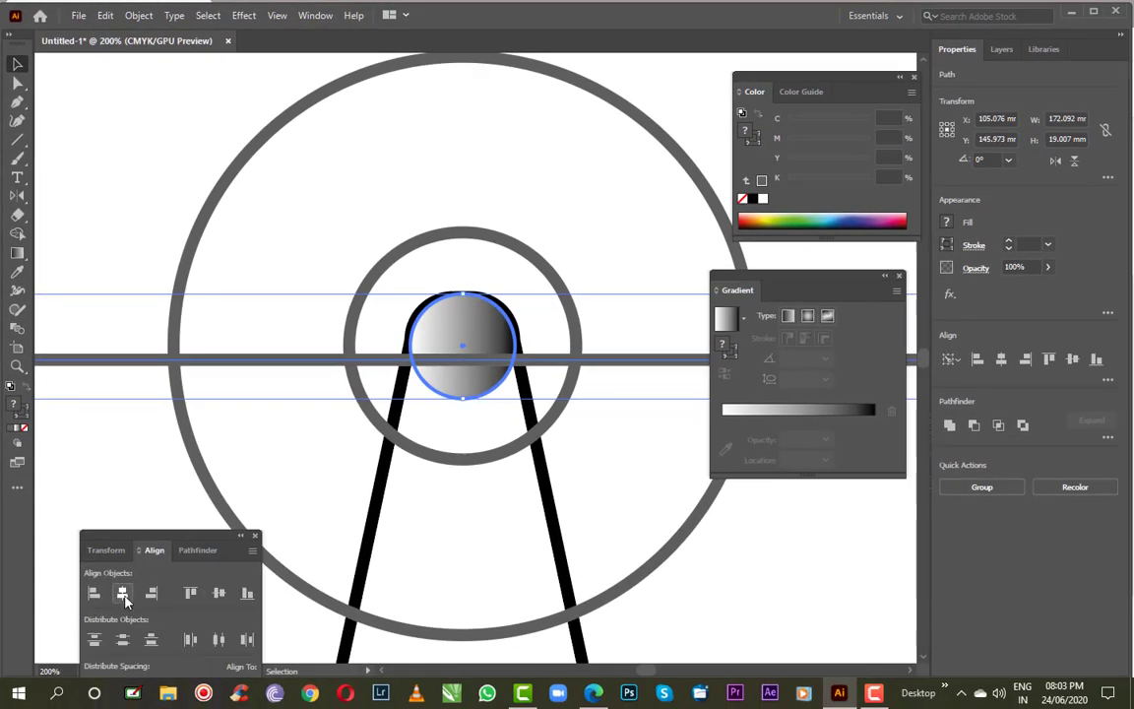
pyautogui.click(216, 593)
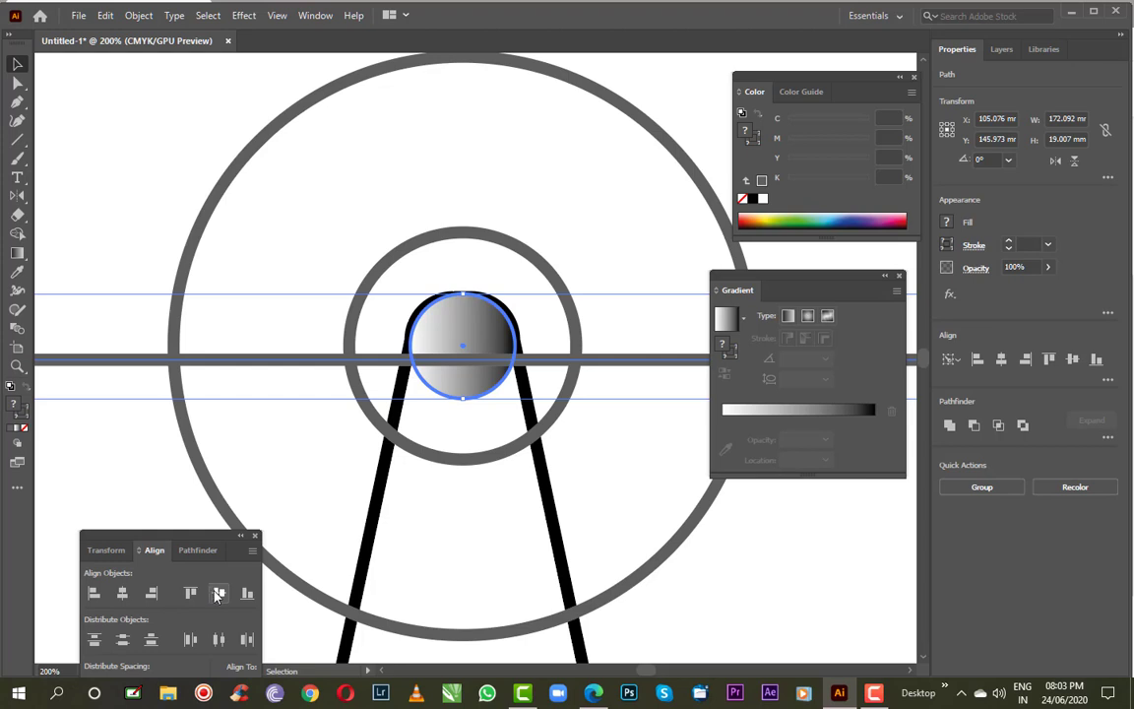
pyautogui.click(170, 174)
# Zoom out to show the whole drawing and select the horizontal line
pyautogui.scroll(-2, 170, 183)
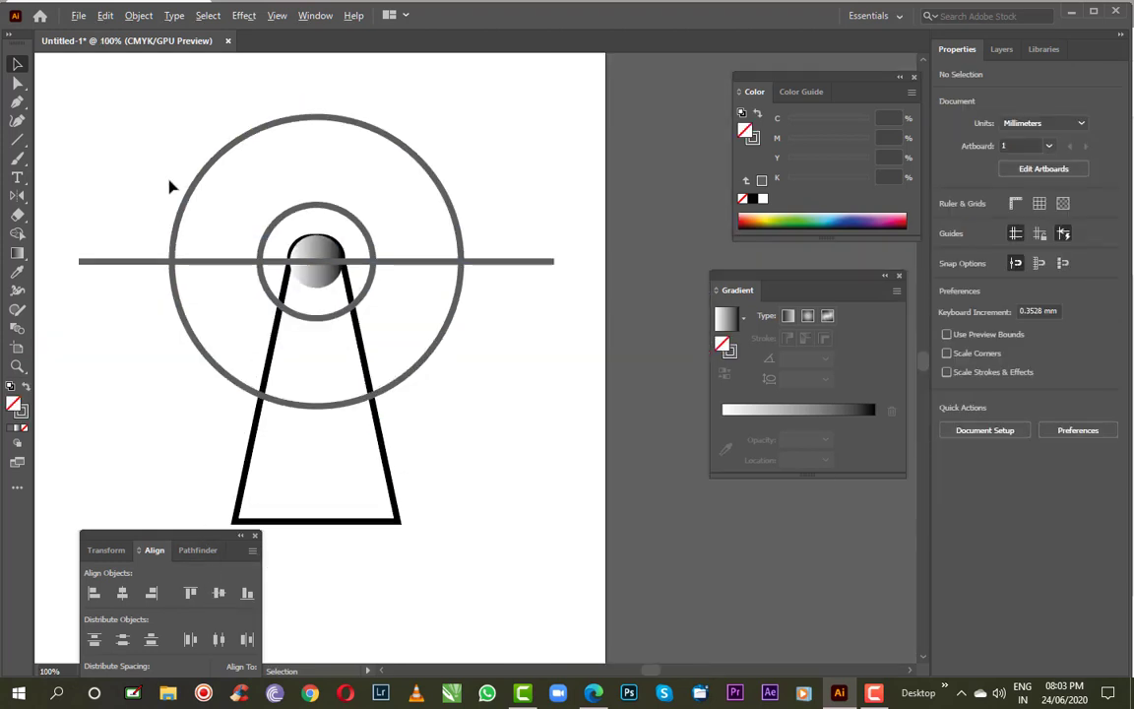
pyautogui.scroll(-1, 172, 185)
pyautogui.moveTo(187, 122); pyautogui.dragTo(262, 181)
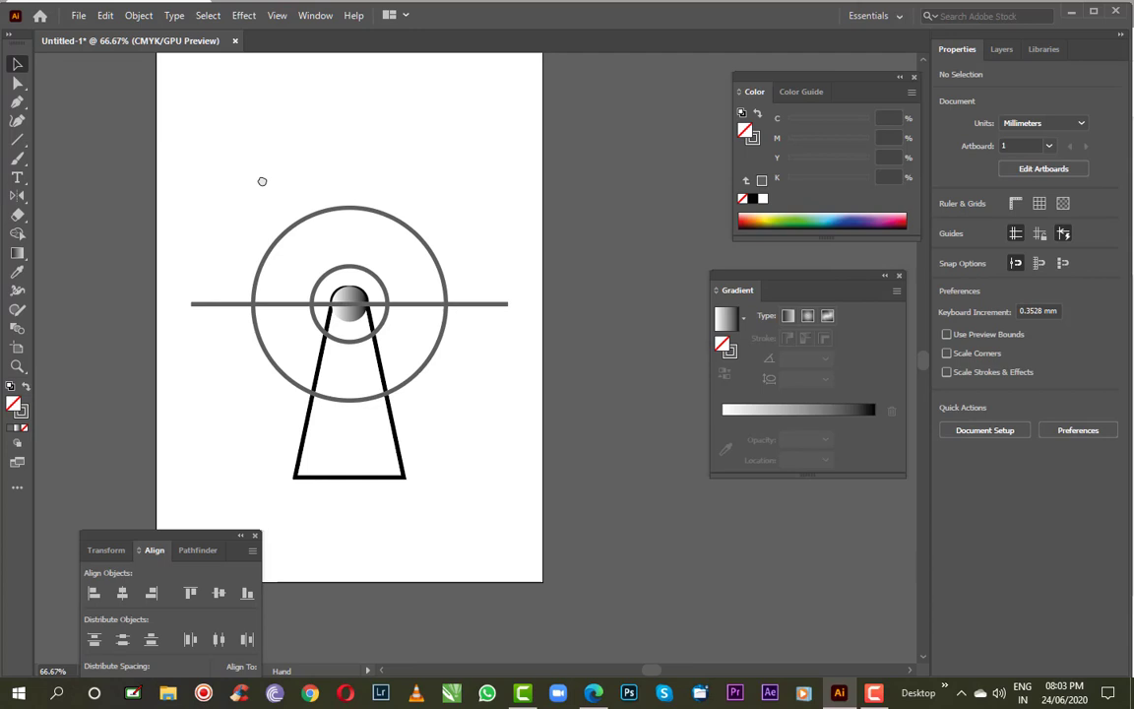
pyautogui.click(219, 306)
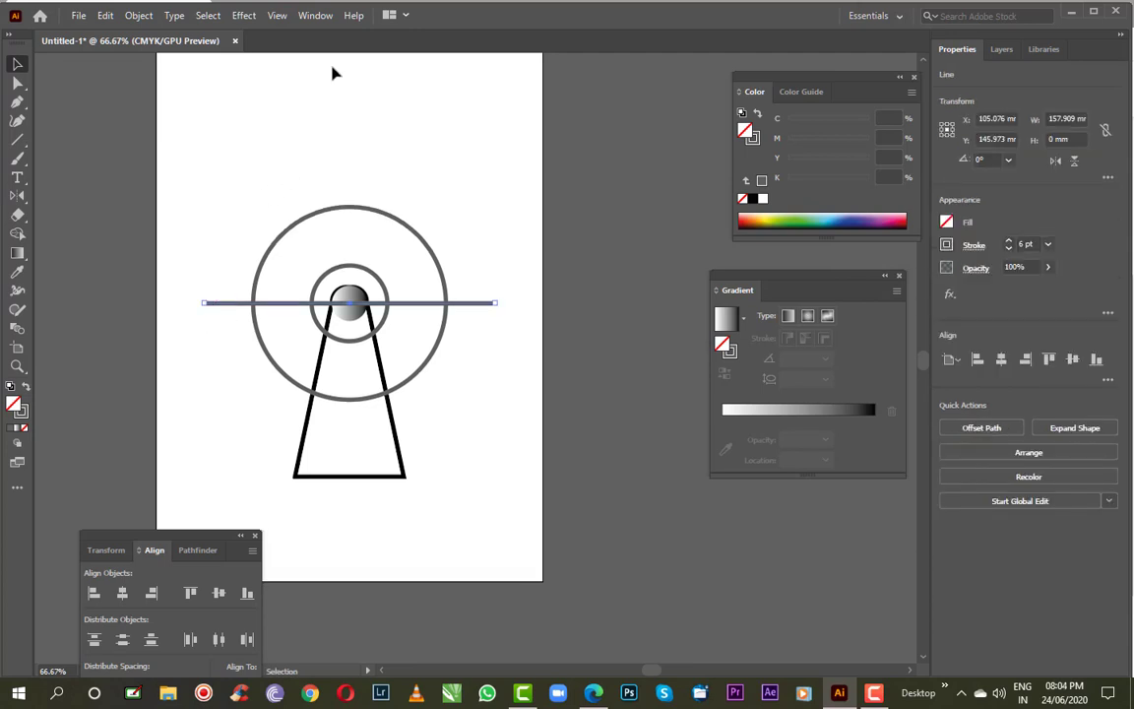
# Add a Transform effect to the grey bar with 3 copies rotated 45°, forming eight spokes
pyautogui.click(235, 25)
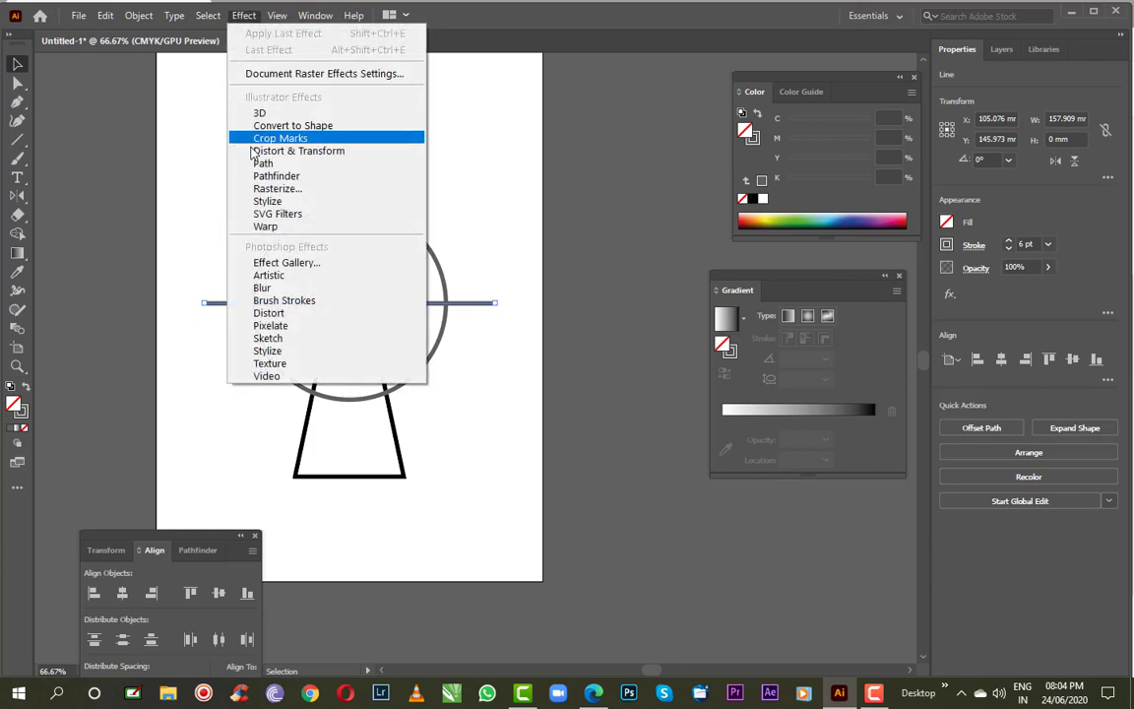
pyautogui.moveTo(298, 151)
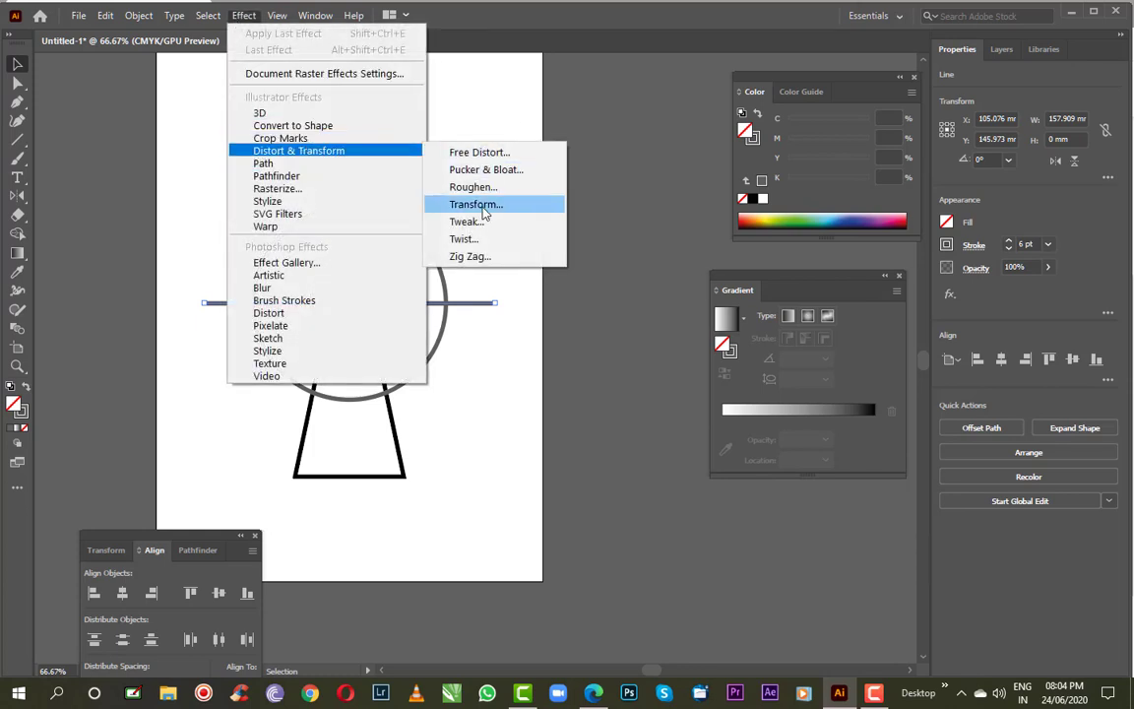
pyautogui.click(482, 204)
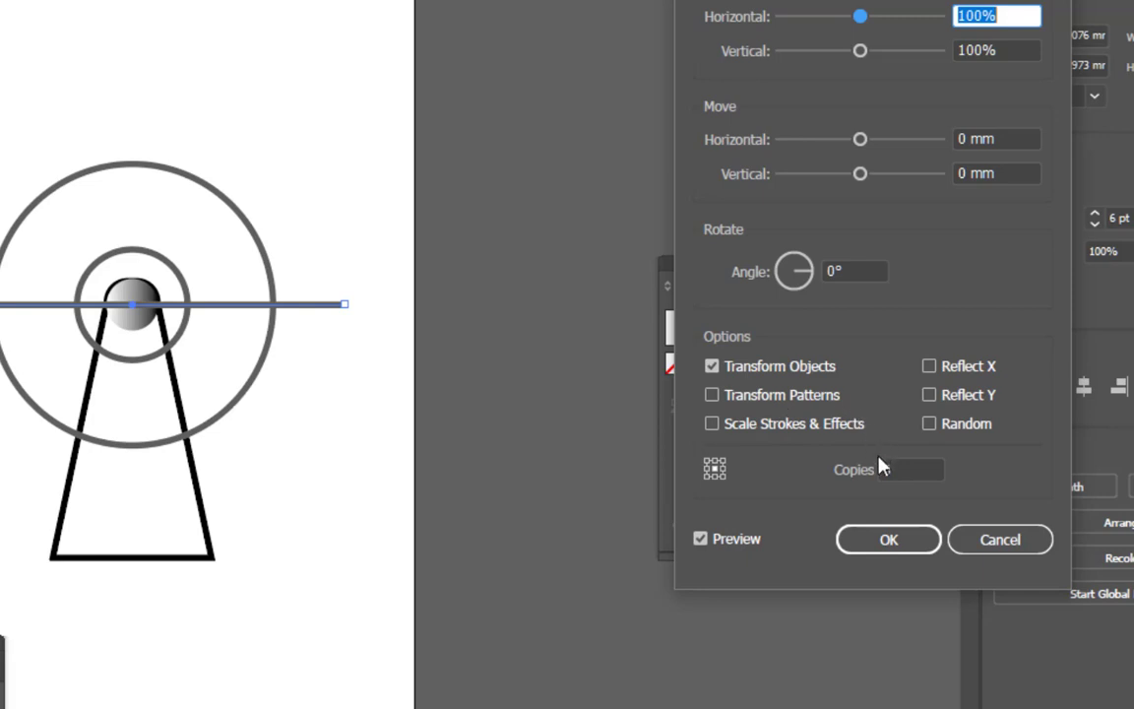
pyautogui.click(896, 468)
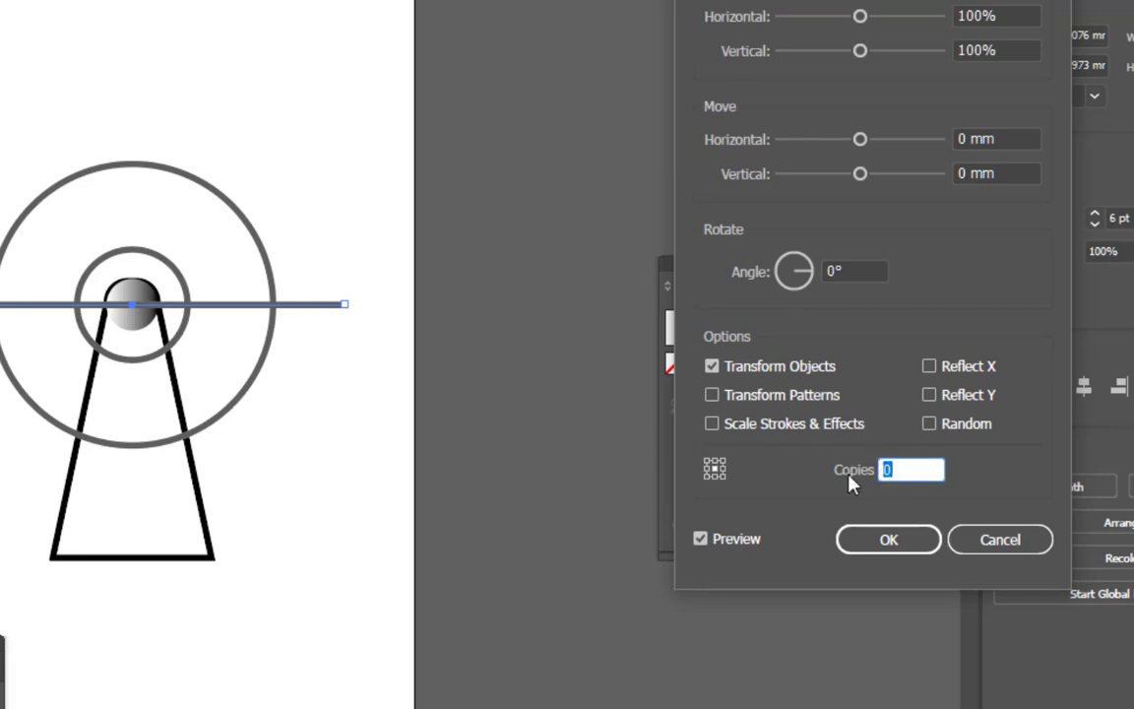
pyautogui.write('3')
pyautogui.click(853, 271)
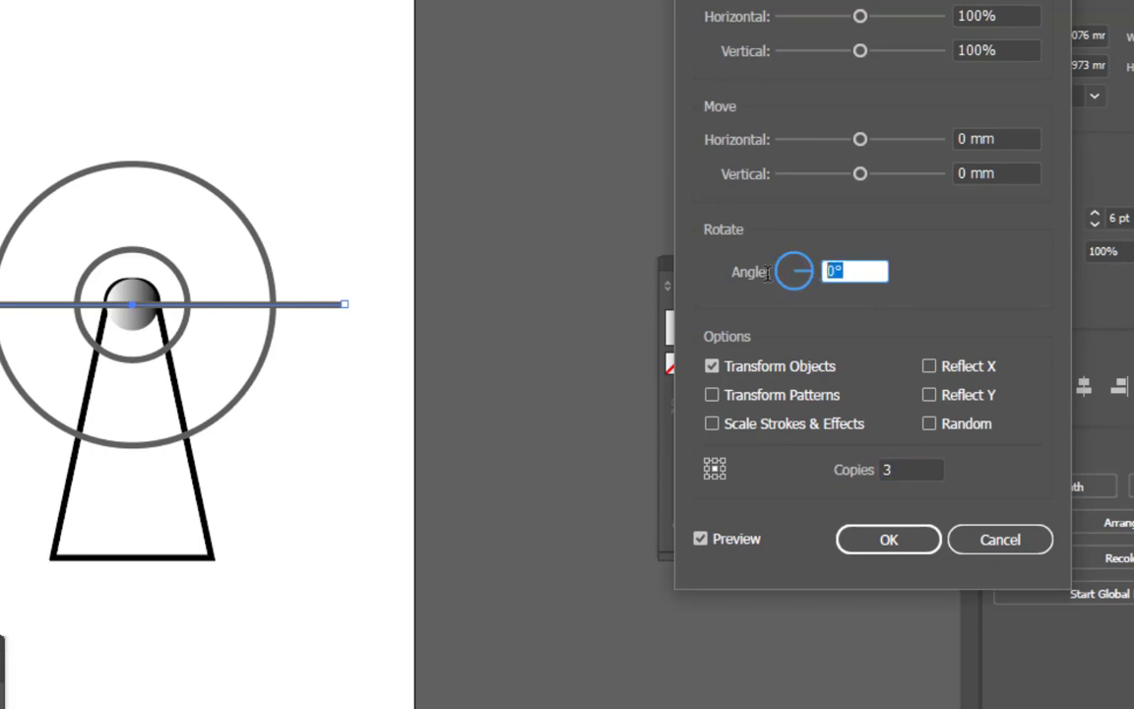
pyautogui.write('45')
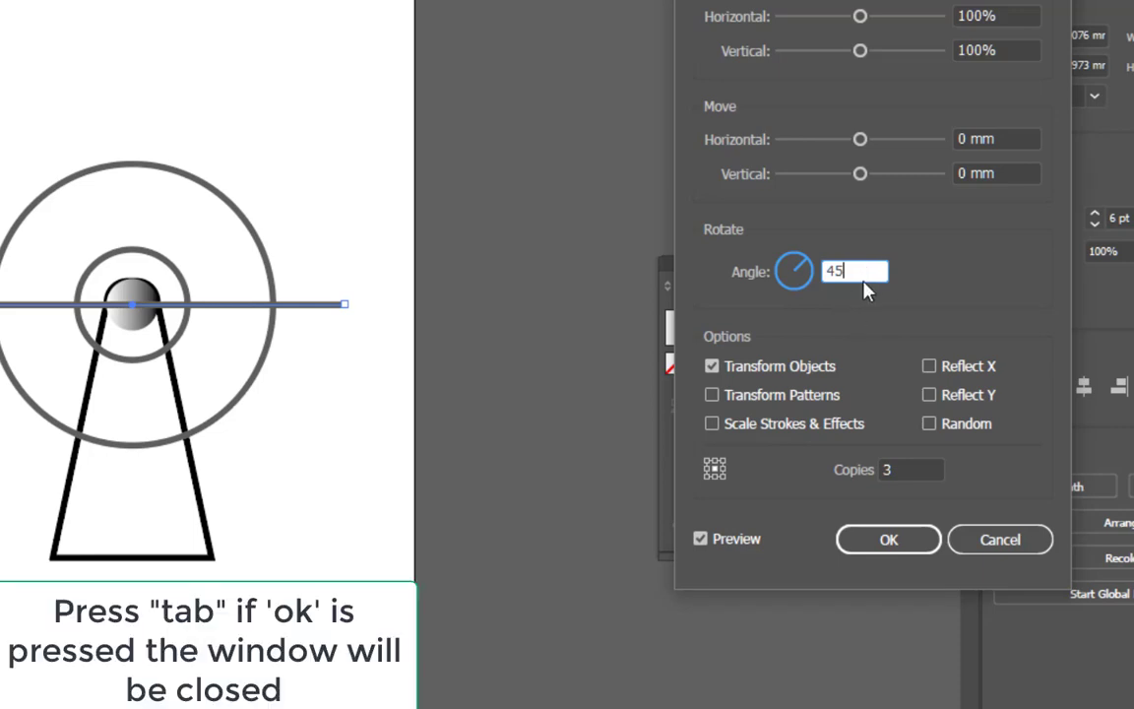
pyautogui.press('Tab')
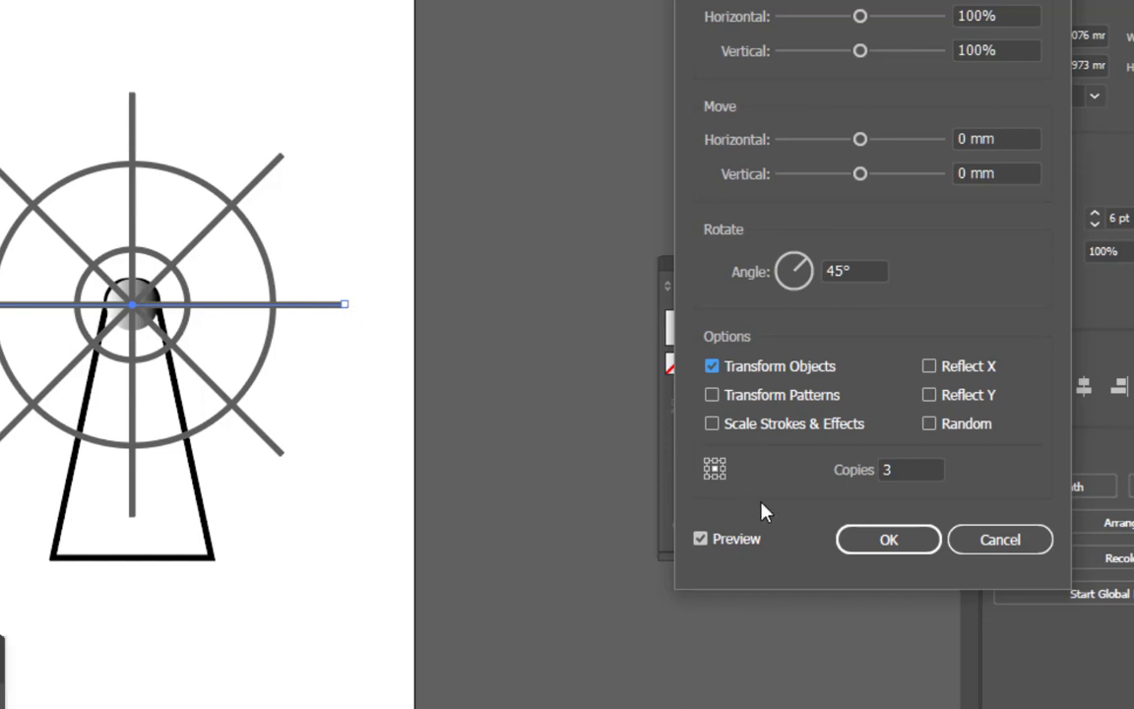
pyautogui.click(867, 547)
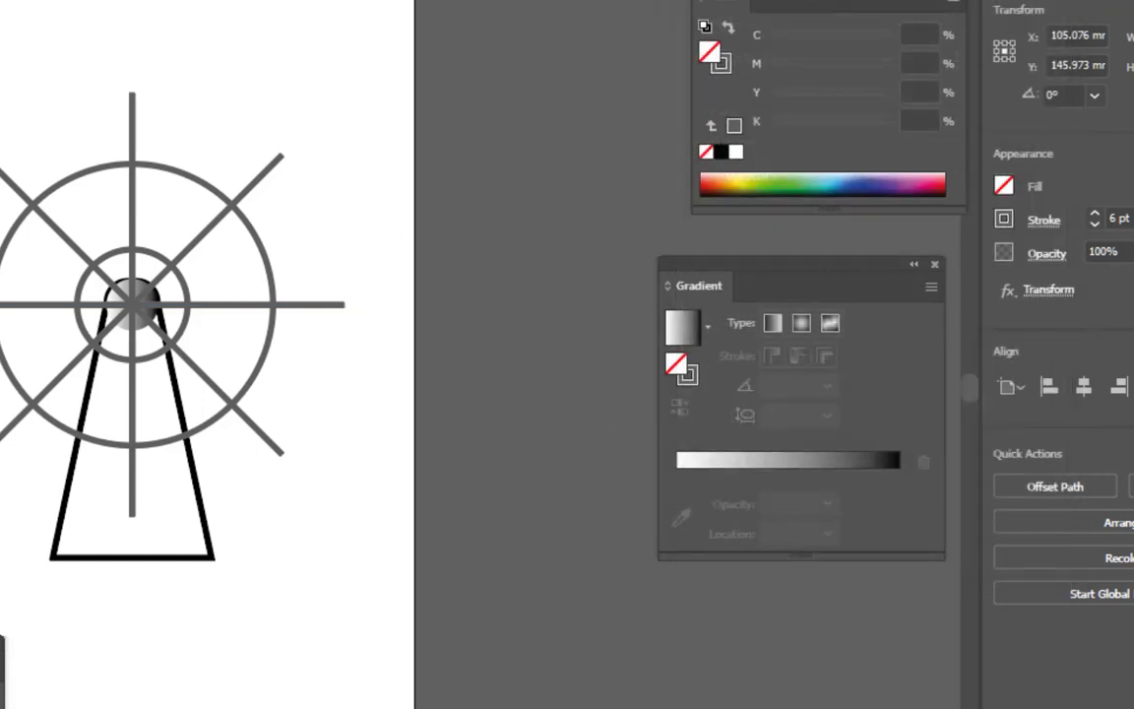
pyautogui.click(601, 325)
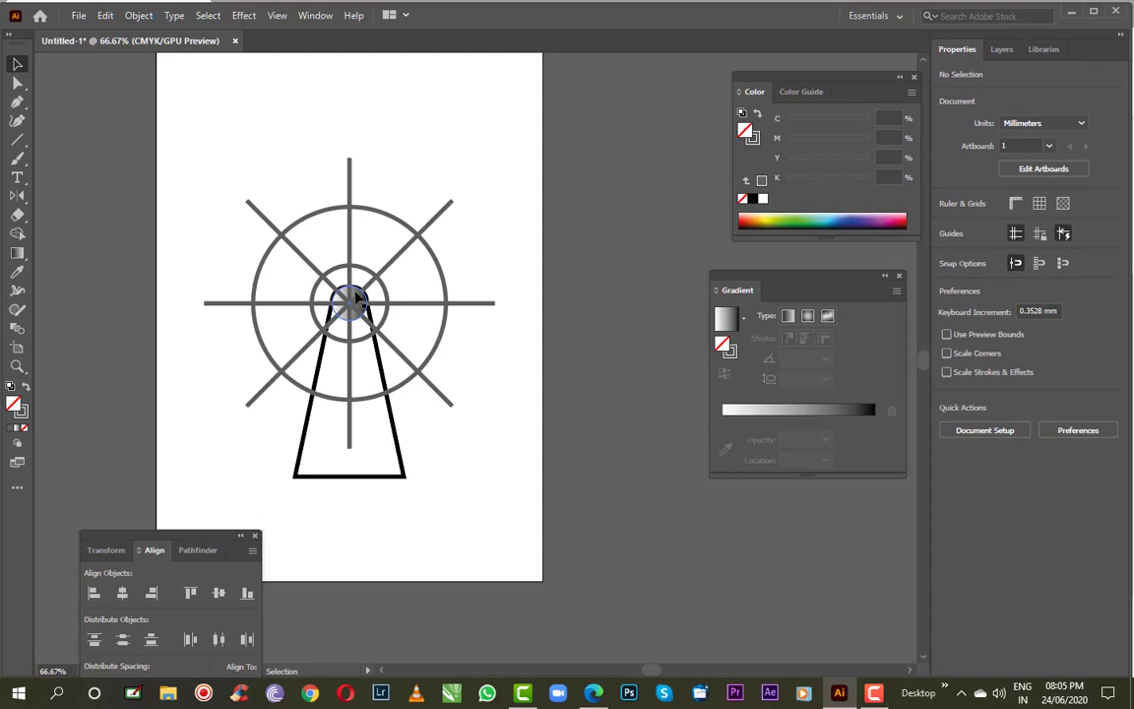
# Bring the gradient centre circle forward above the spokes with Ctrl+]
pyautogui.click(354, 300)
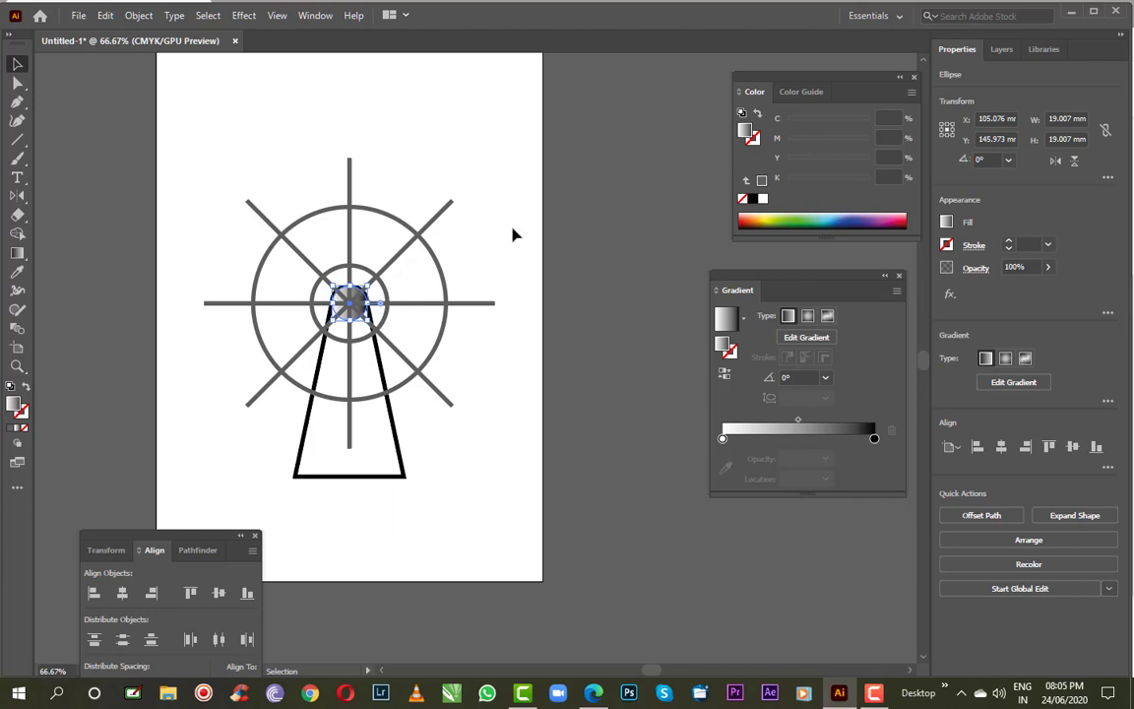
pyautogui.press('a')
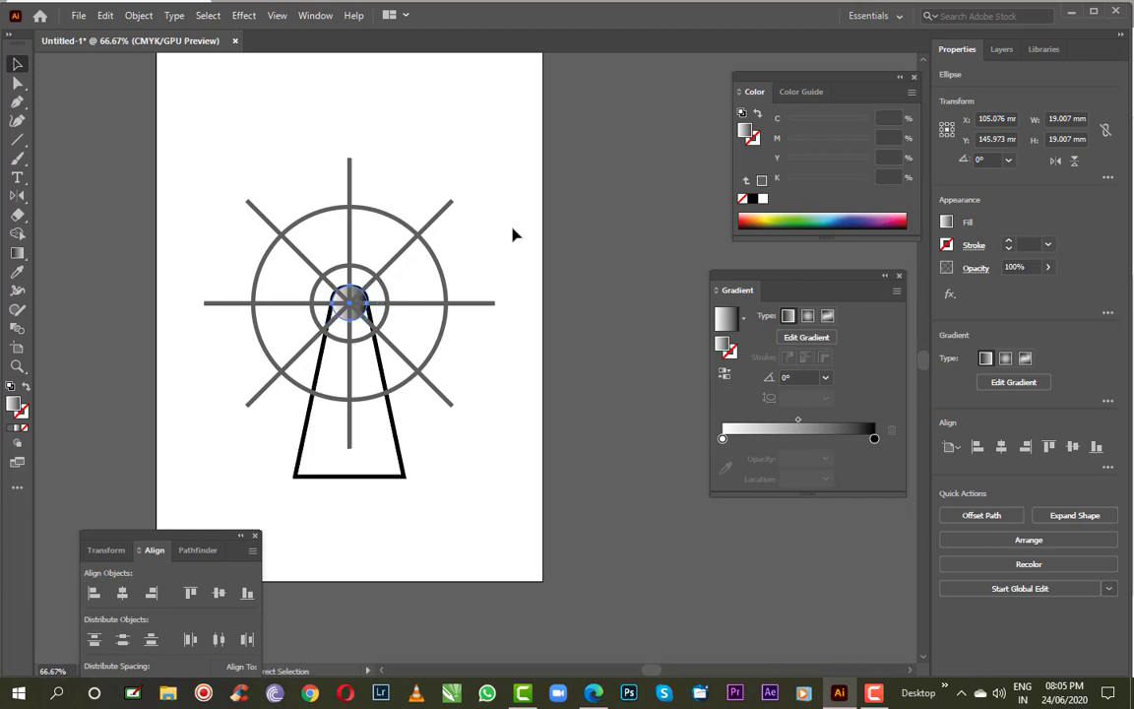
pyautogui.hotkey('ctrl', ']')
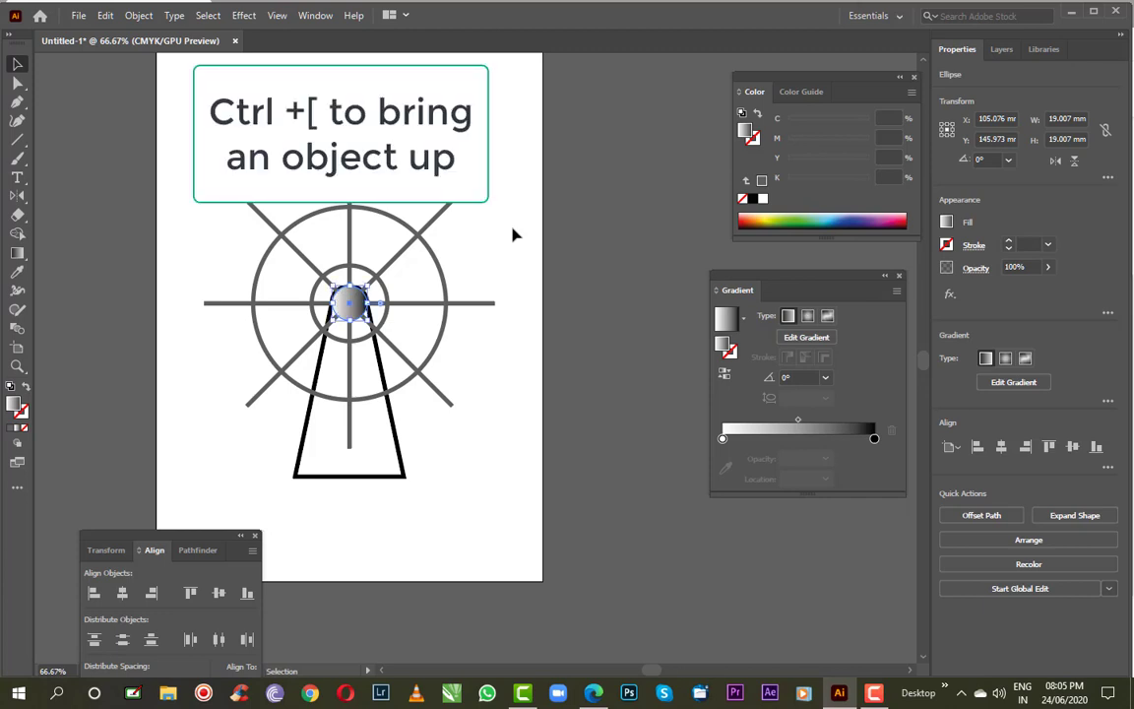
pyautogui.press('v')
pyautogui.click(440, 276)
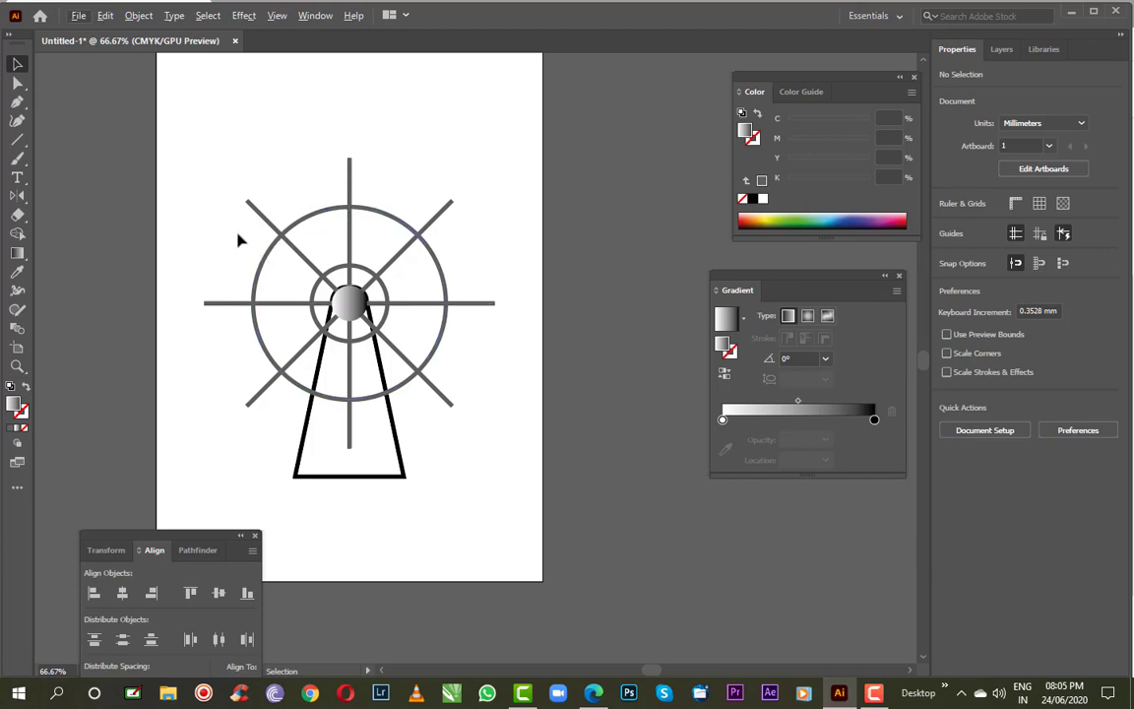
# Move the whole wheel-and-stand drawing up toward the top of the page
pyautogui.moveTo(206, 156)
pyautogui.mouseDown()
pyautogui.moveTo(276, 157)
pyautogui.moveTo(594, 519)
pyautogui.mouseUp()
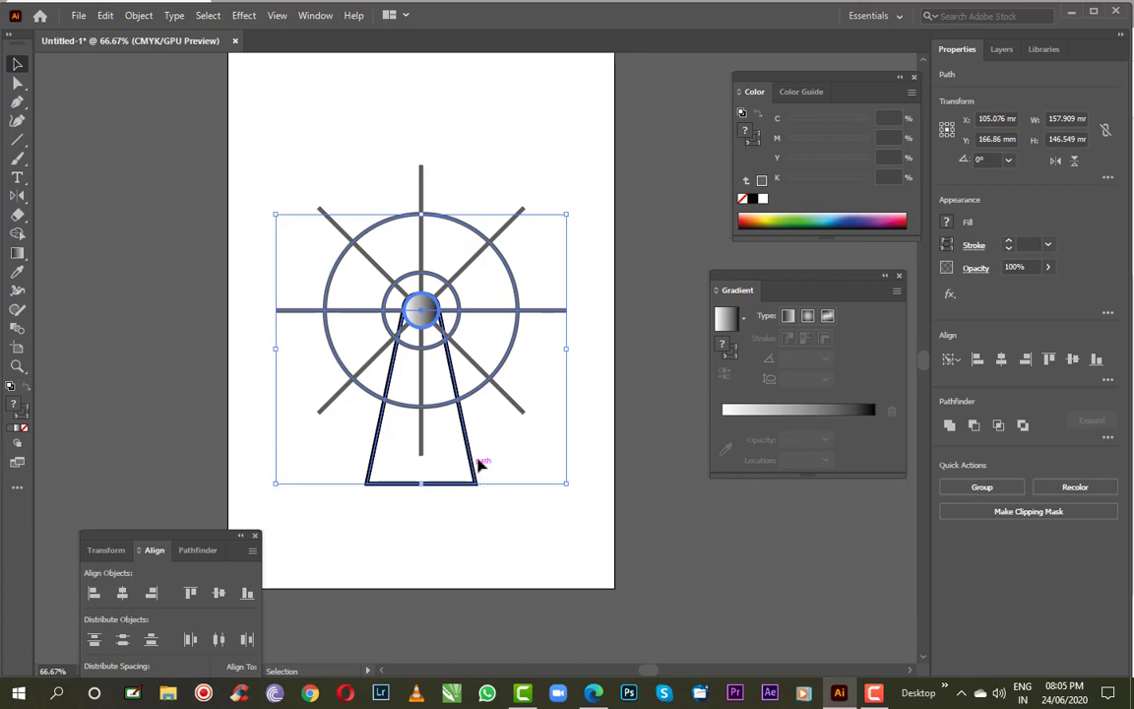
pyautogui.moveTo(477, 469); pyautogui.dragTo(537, 338)
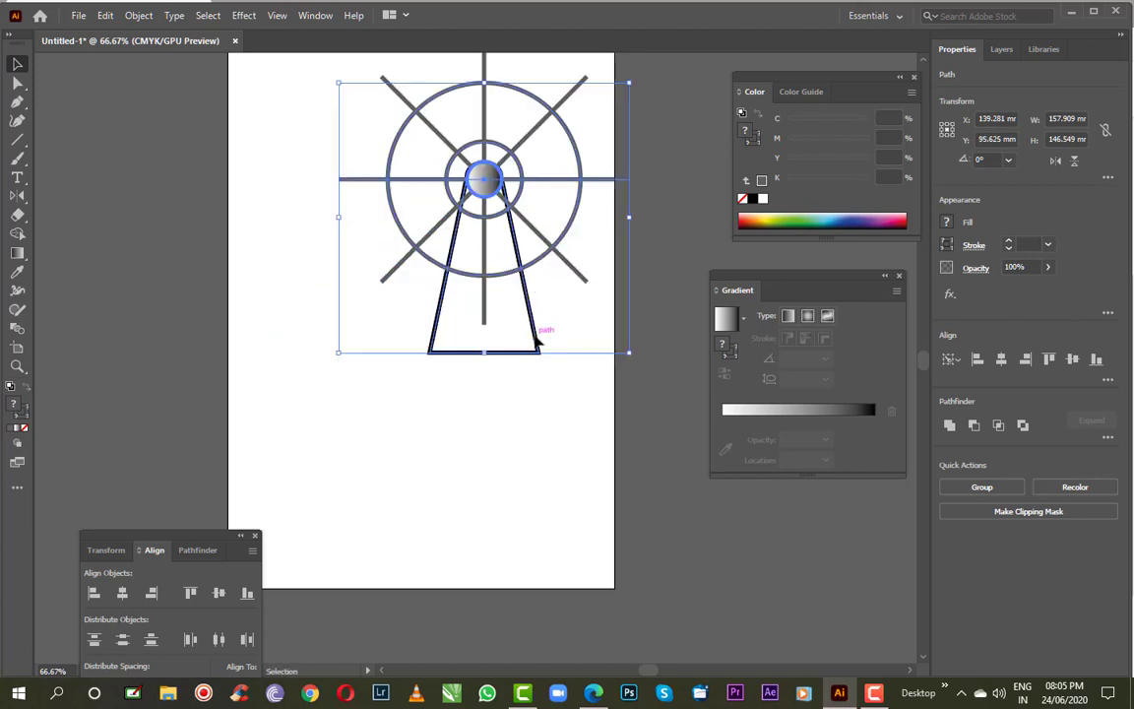
pyautogui.click(384, 463)
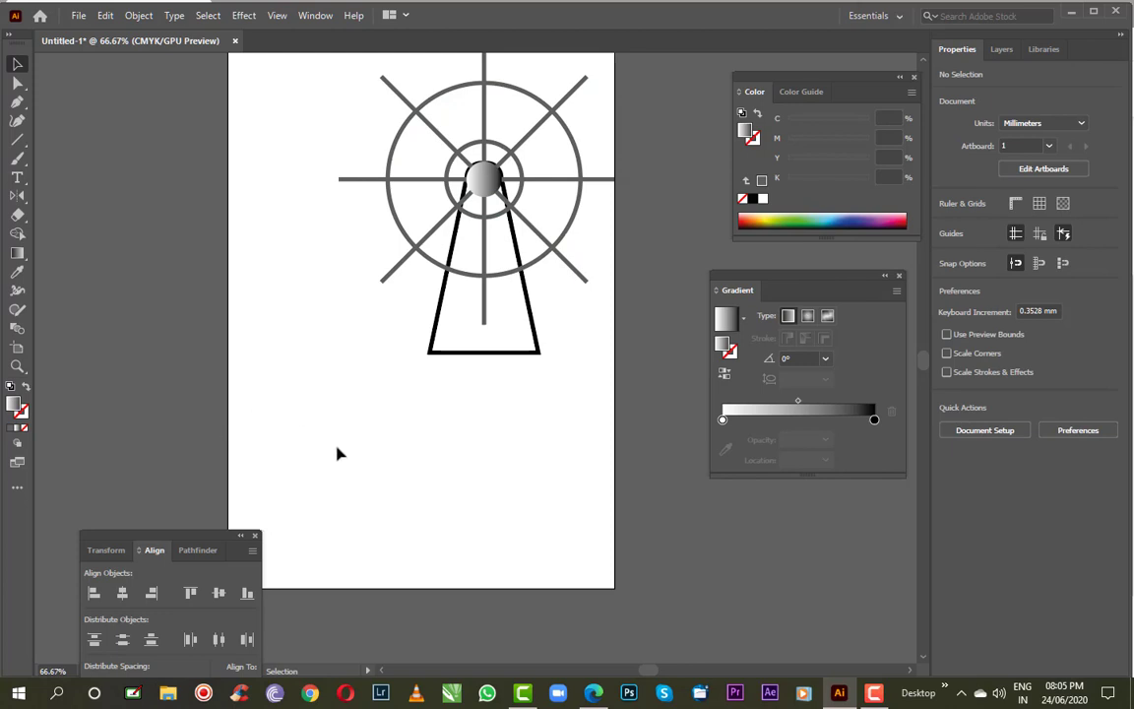
pyautogui.moveTo(337, 453); pyautogui.dragTo(416, 445)
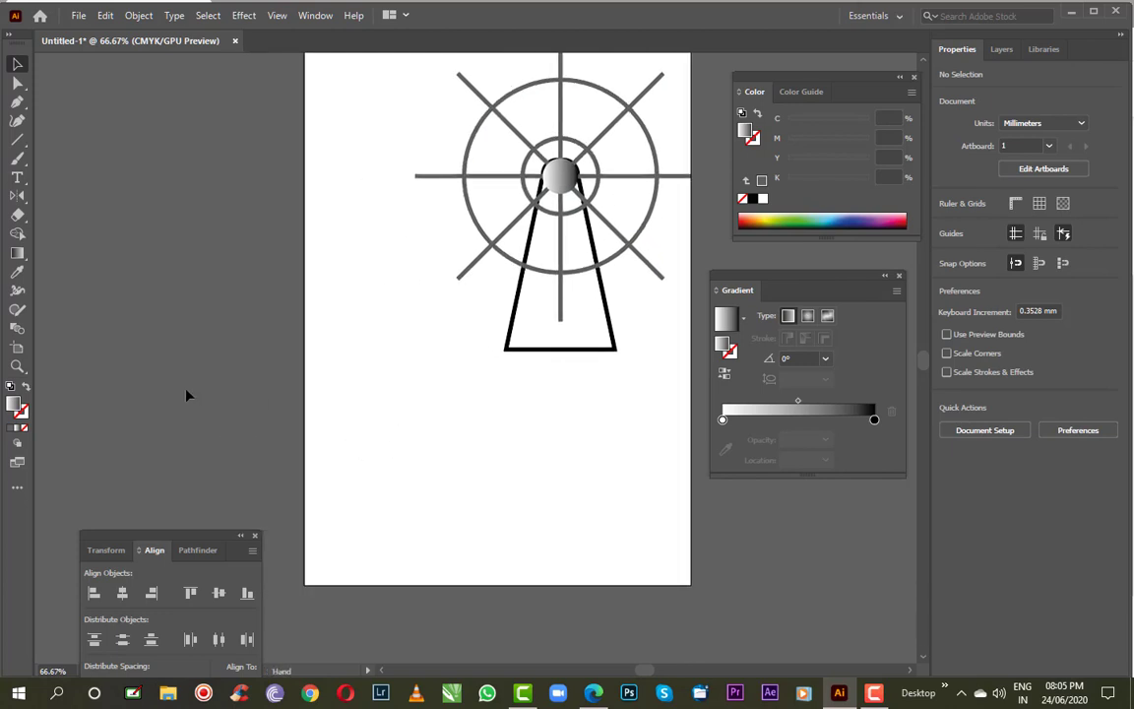
# Draw a small rectangle below the wheel and fill it bright red
pyautogui.click(17, 139)
pyautogui.click(65, 140)
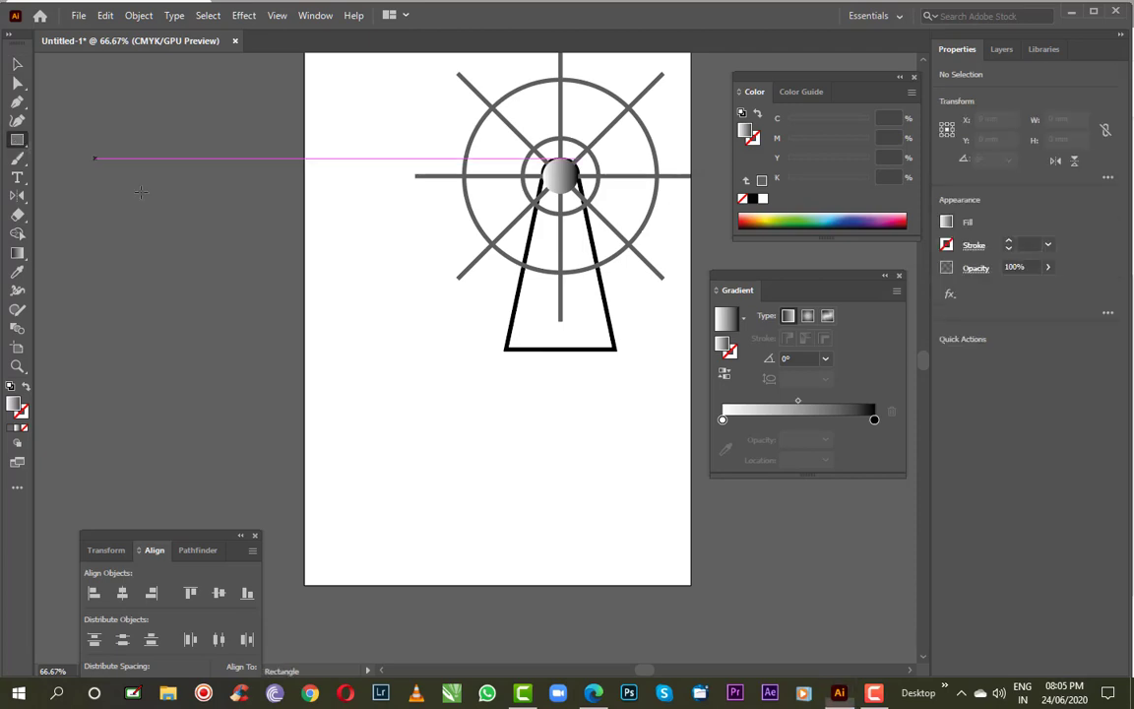
pyautogui.moveTo(349, 360); pyautogui.dragTo(422, 384)
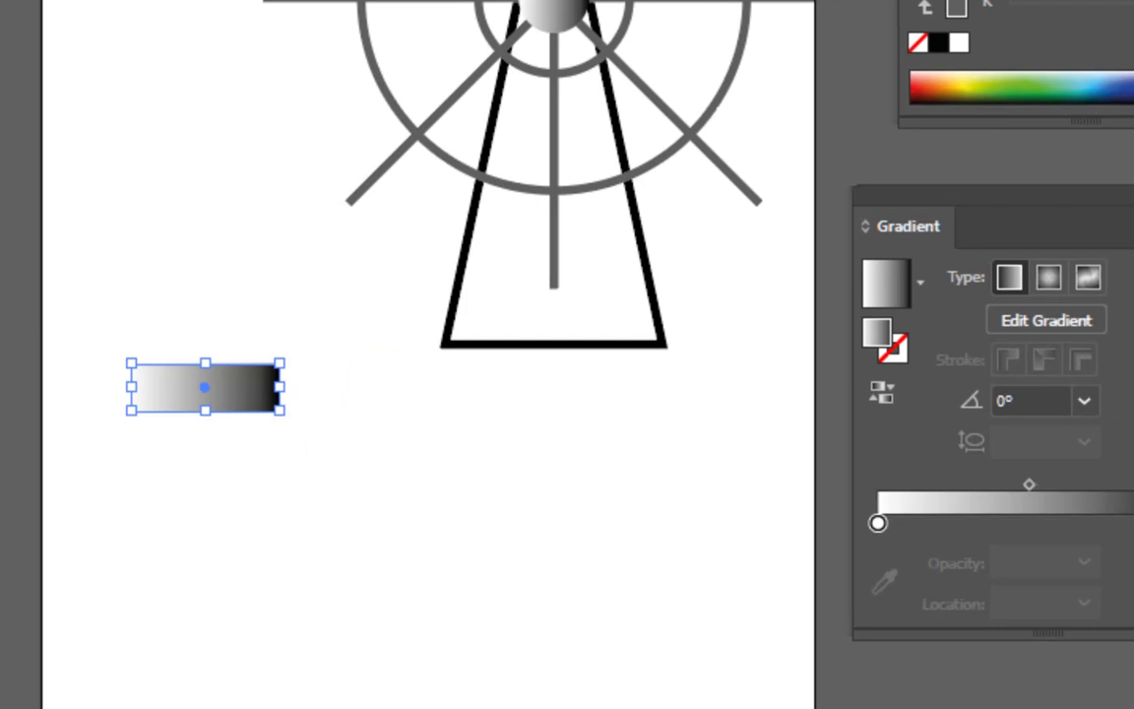
pyautogui.doubleClick(877, 523)
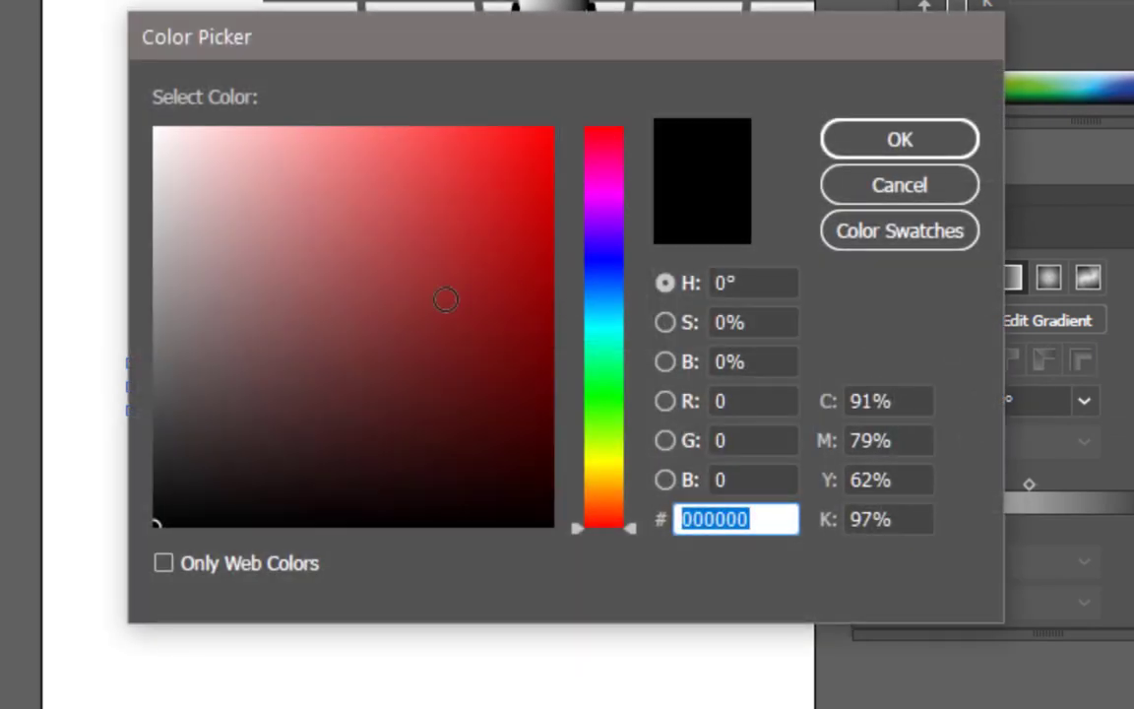
pyautogui.click(440, 303)
pyautogui.click(476, 174)
pyautogui.moveTo(497, 123); pyautogui.dragTo(536, 127)
pyautogui.click(870, 140)
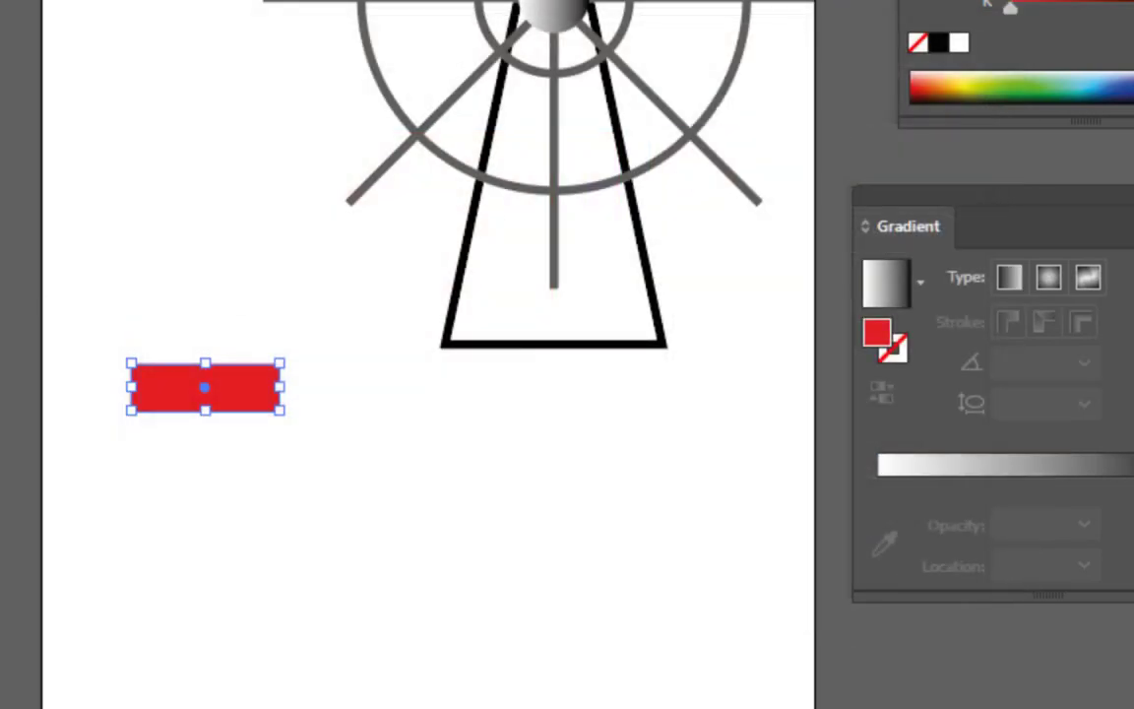
# Round the red rectangle's top corners into a dome using live corners
pyautogui.press('a')
pyautogui.scroll(1, 185, 392)
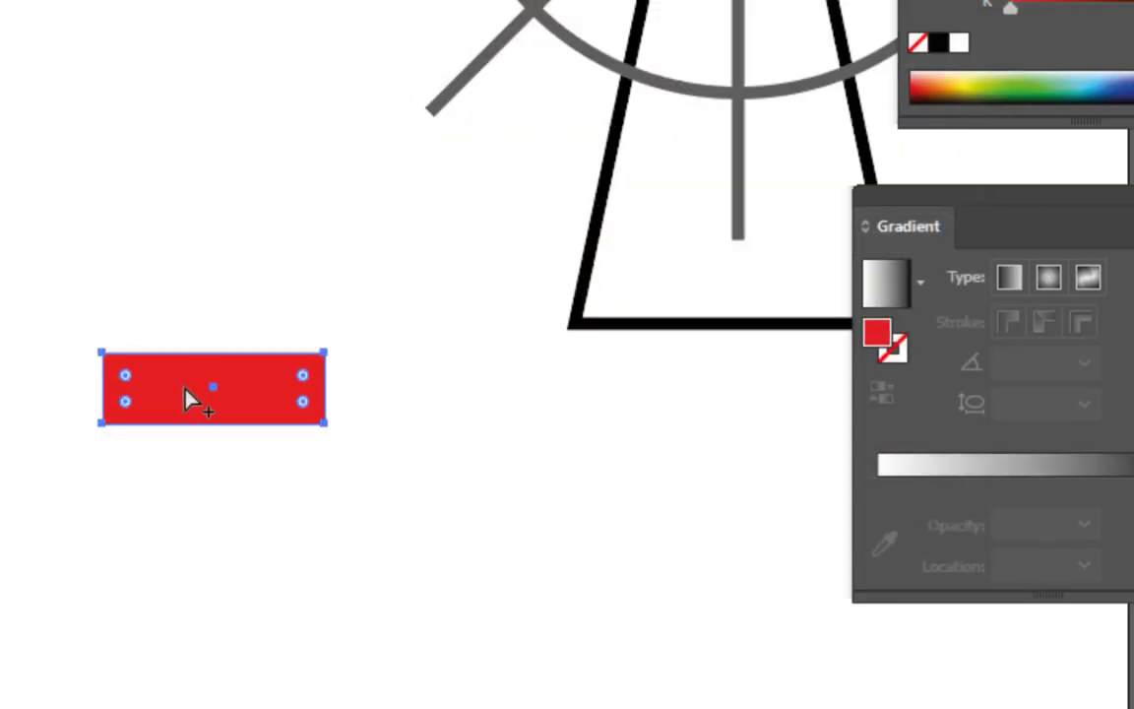
pyautogui.scroll(1, 185, 392)
pyautogui.scroll(1, 185, 392)
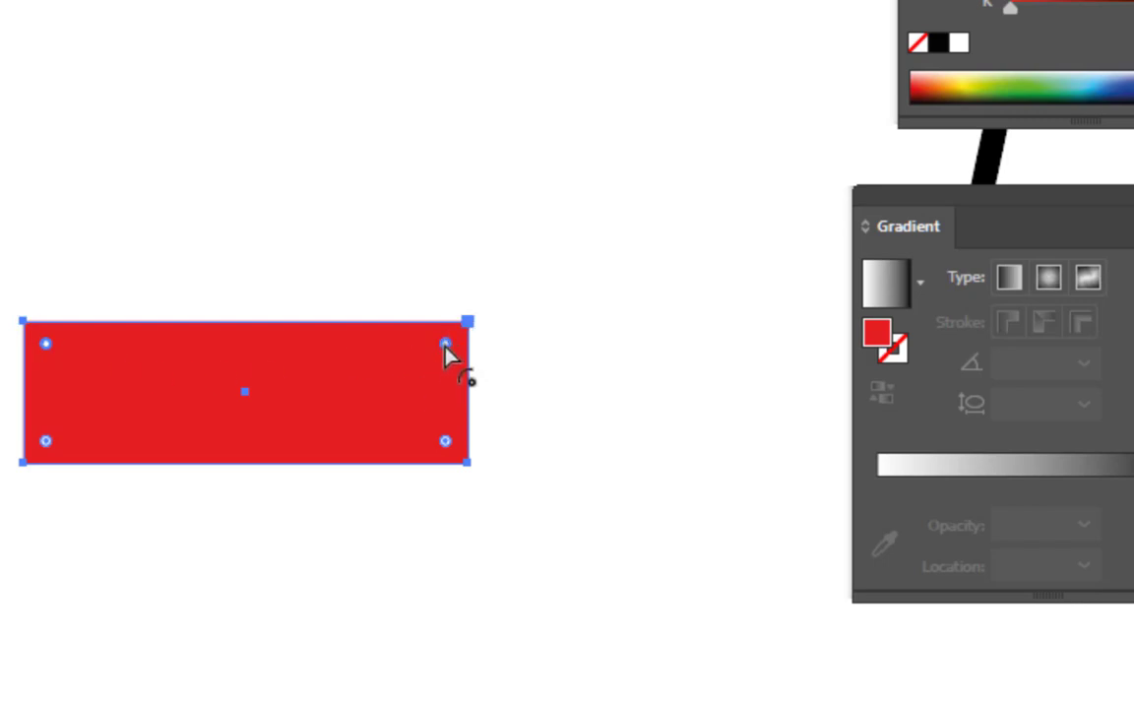
pyautogui.moveTo(444, 356); pyautogui.dragTo(381, 436)
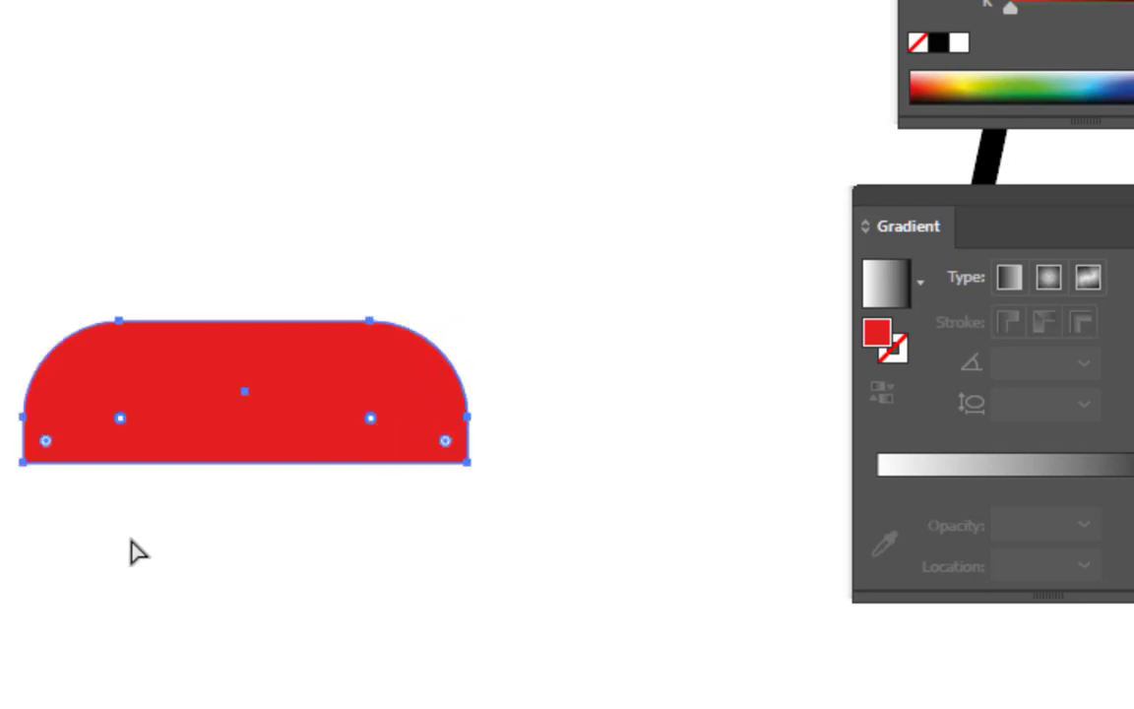
pyautogui.press('v')
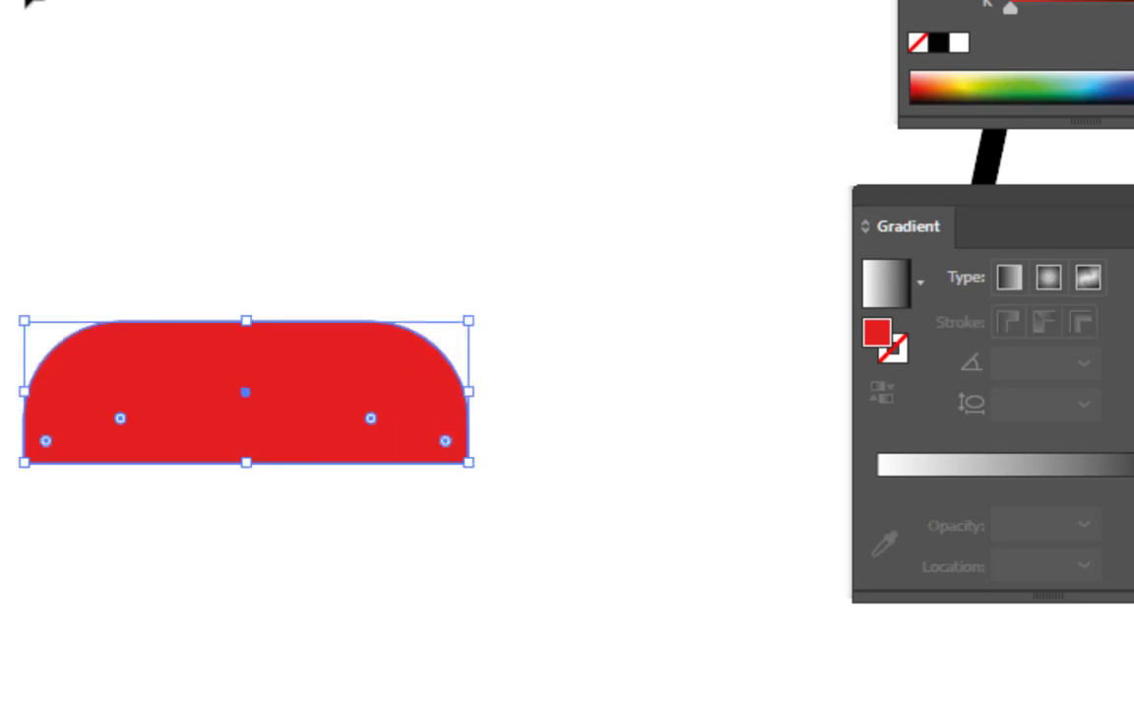
pyautogui.click(30, 3)
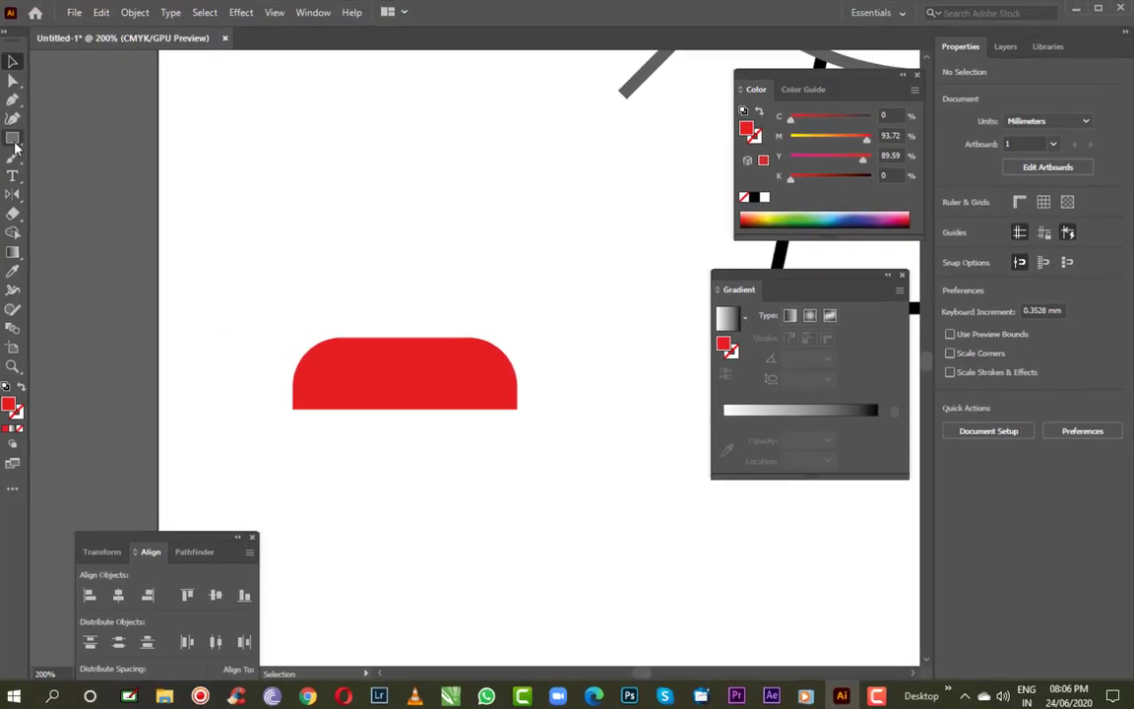
# Draw a small 6.136 mm circle and centre it on the red dome's top edge
pyautogui.moveTo(17, 143); pyautogui.dragTo(59, 155)
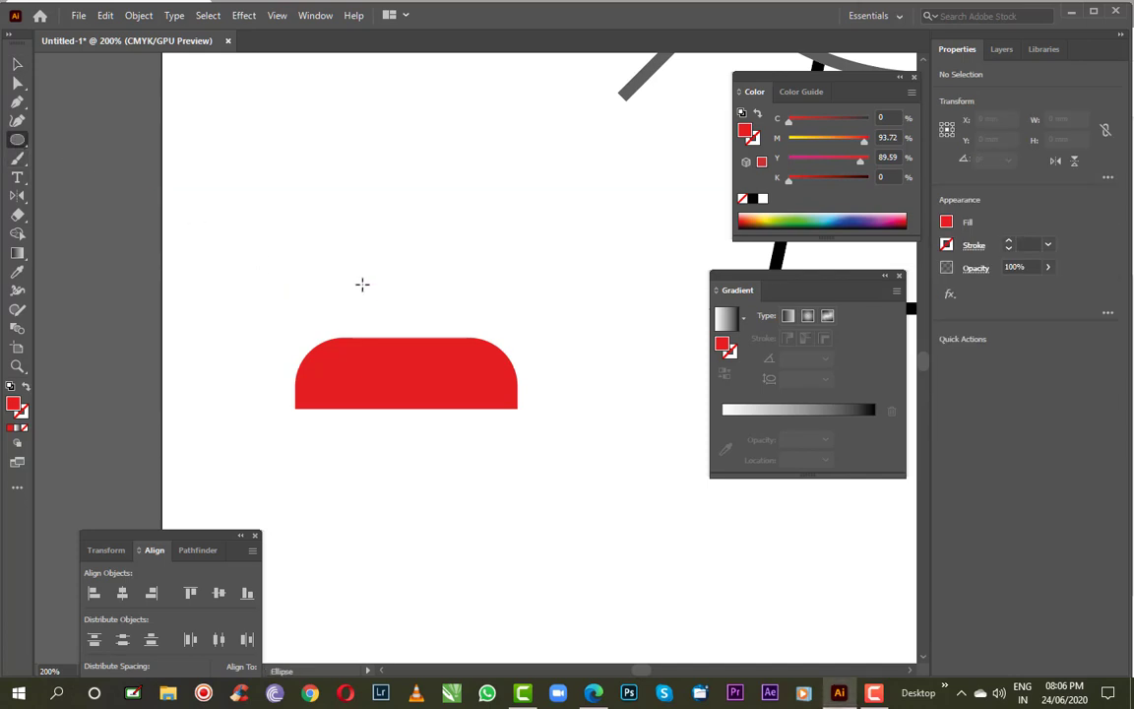
pyautogui.moveTo(349, 255); pyautogui.dragTo(372, 287)
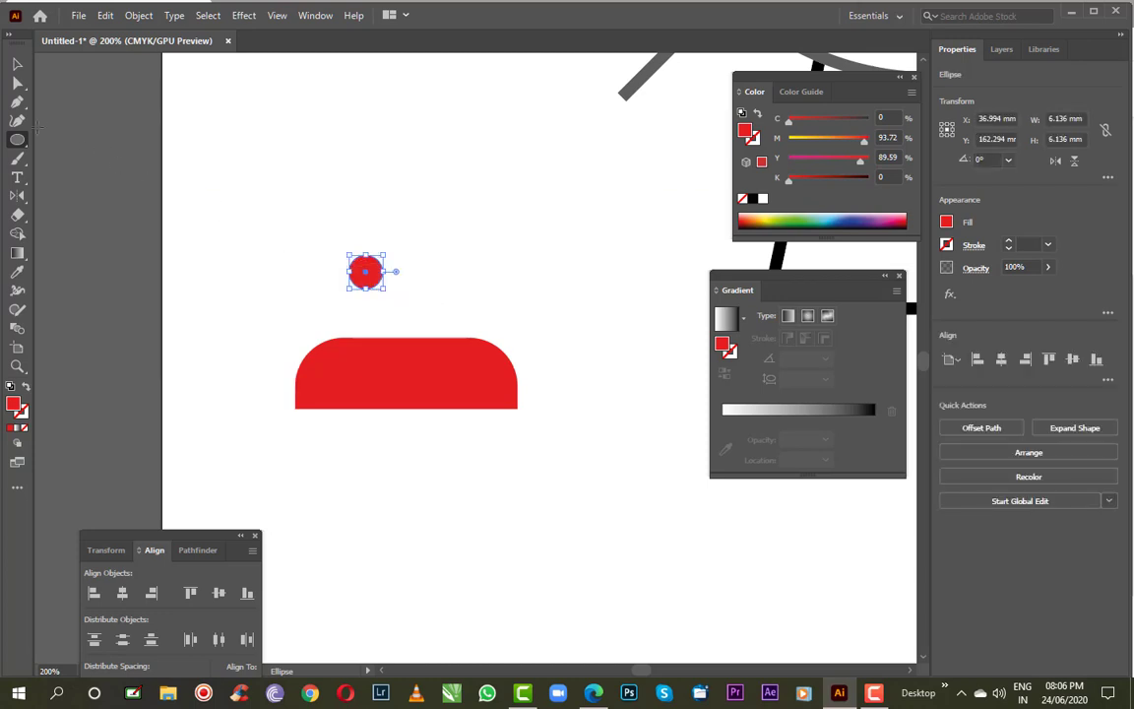
pyautogui.press('v')
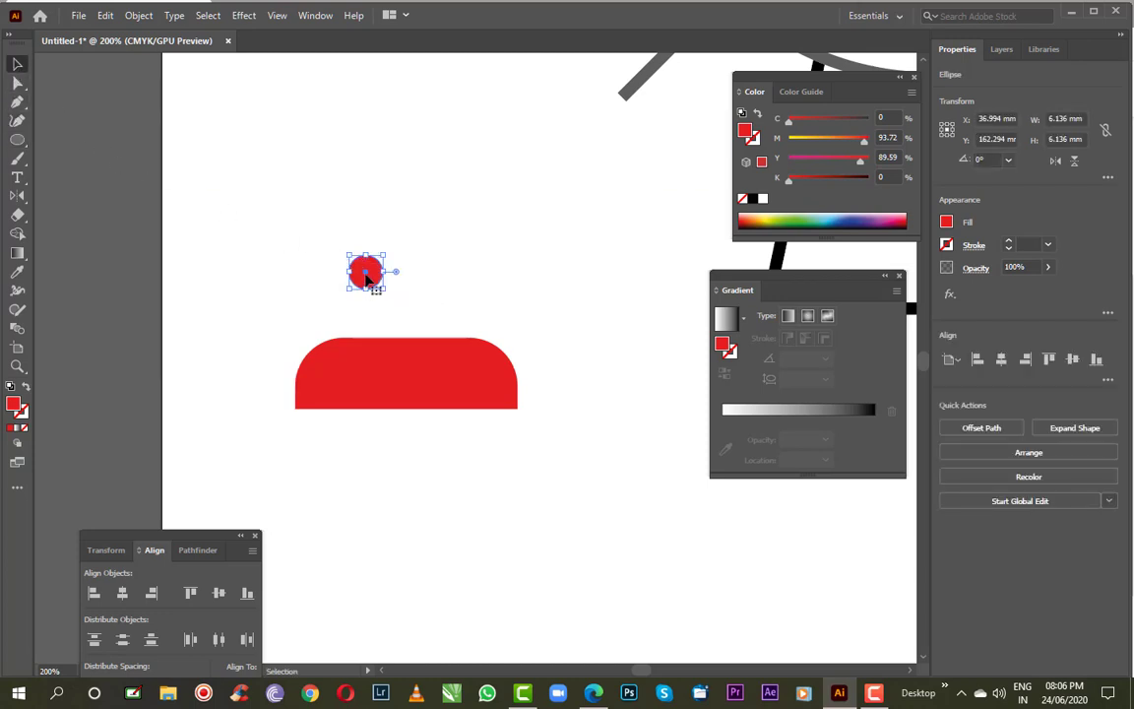
pyautogui.moveTo(366, 279); pyautogui.dragTo(408, 340)
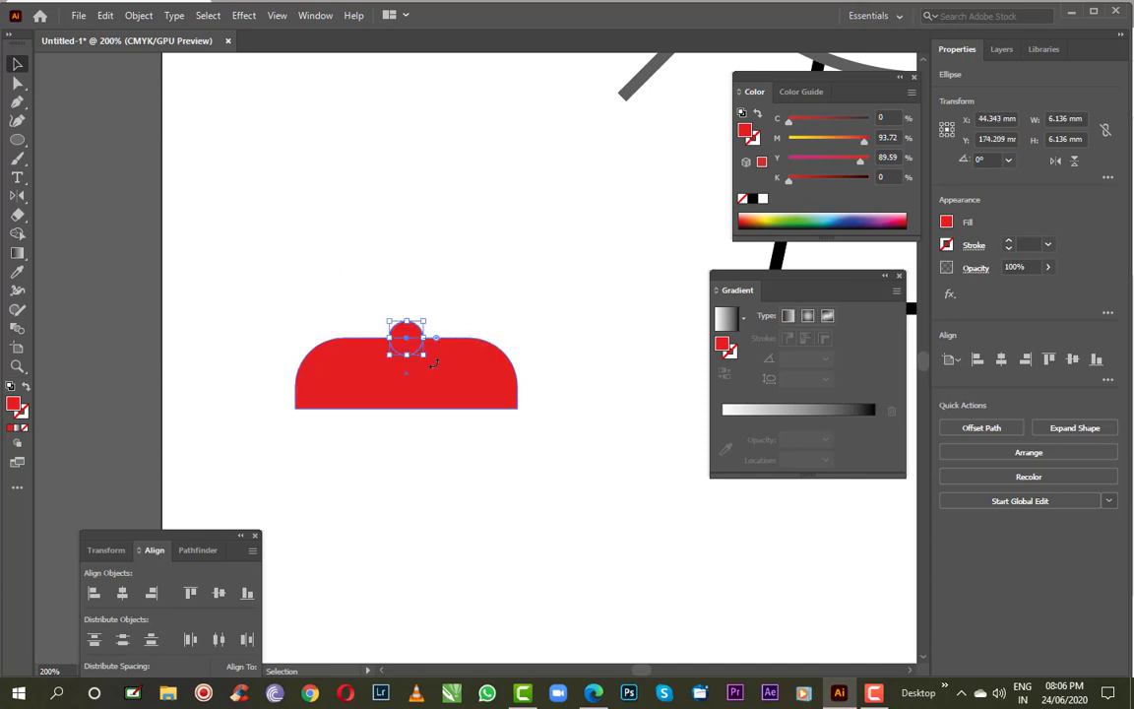
pyautogui.click(471, 296)
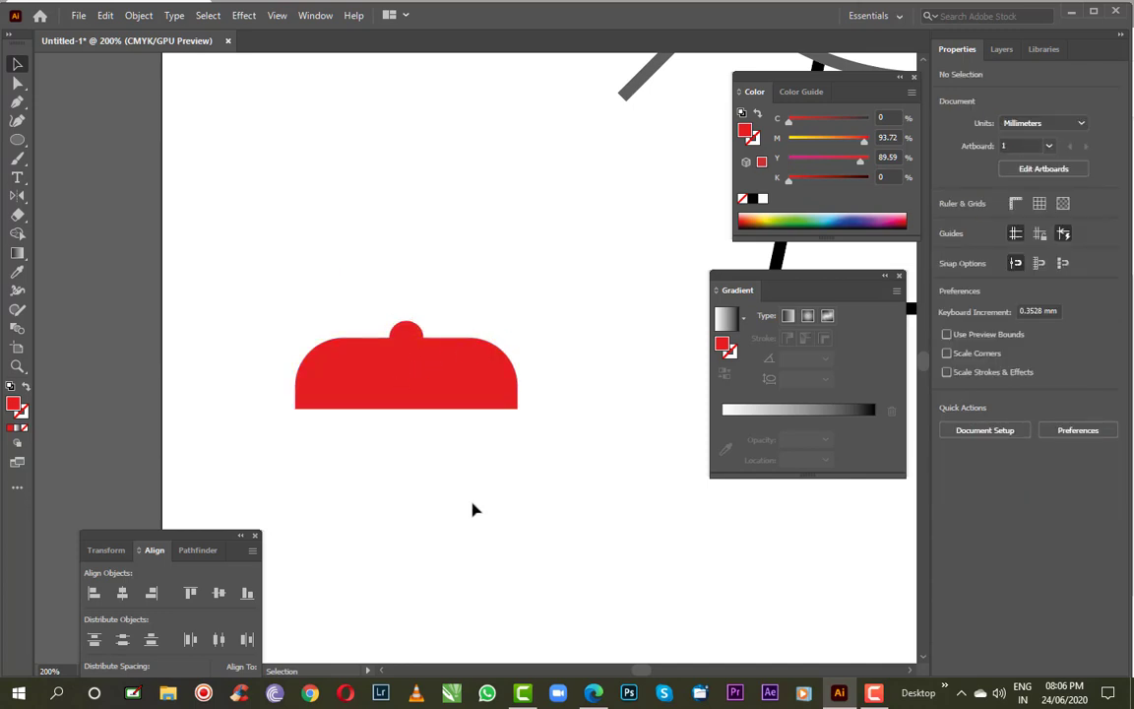
pyautogui.press('space')
pyautogui.moveTo(408, 532); pyautogui.dragTo(408, 428)
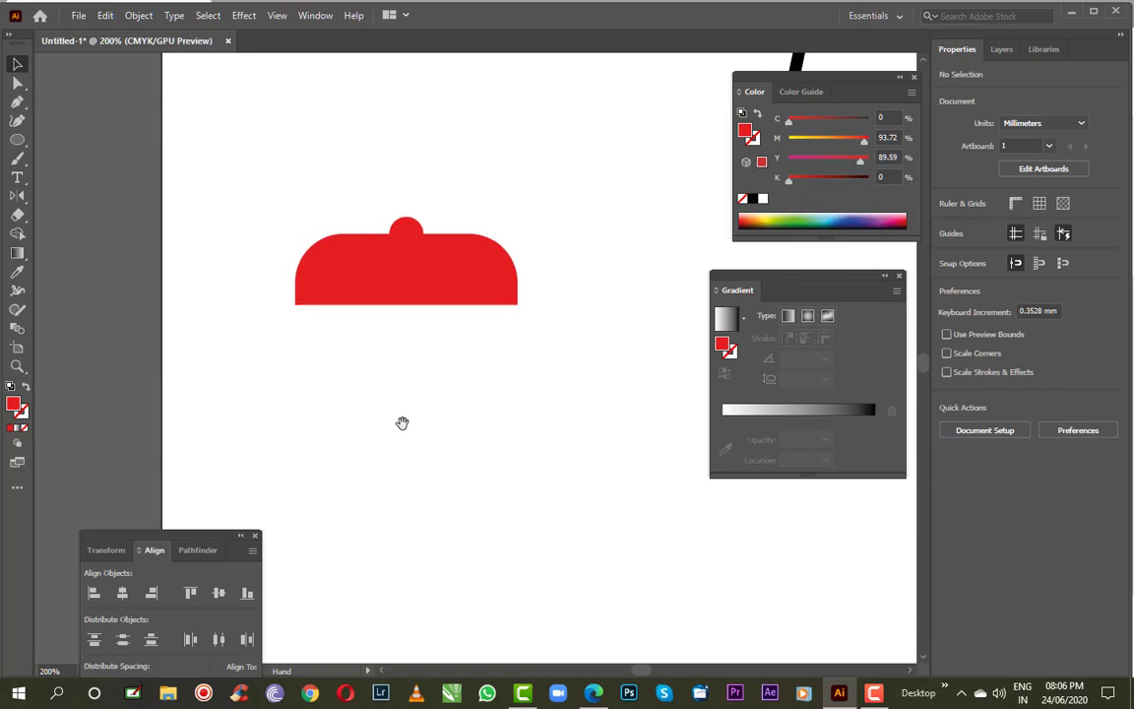
pyautogui.click(17, 139)
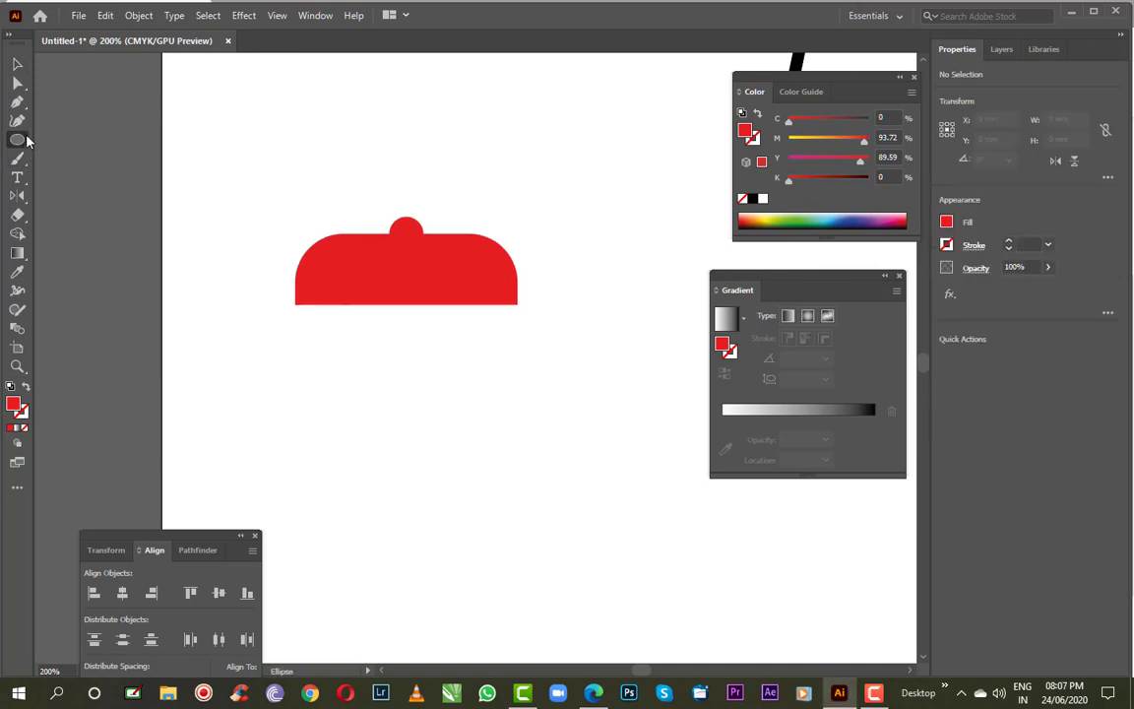
# Draw a thin tall red bar hanging down from the dome's left edge
pyautogui.click(20, 140)
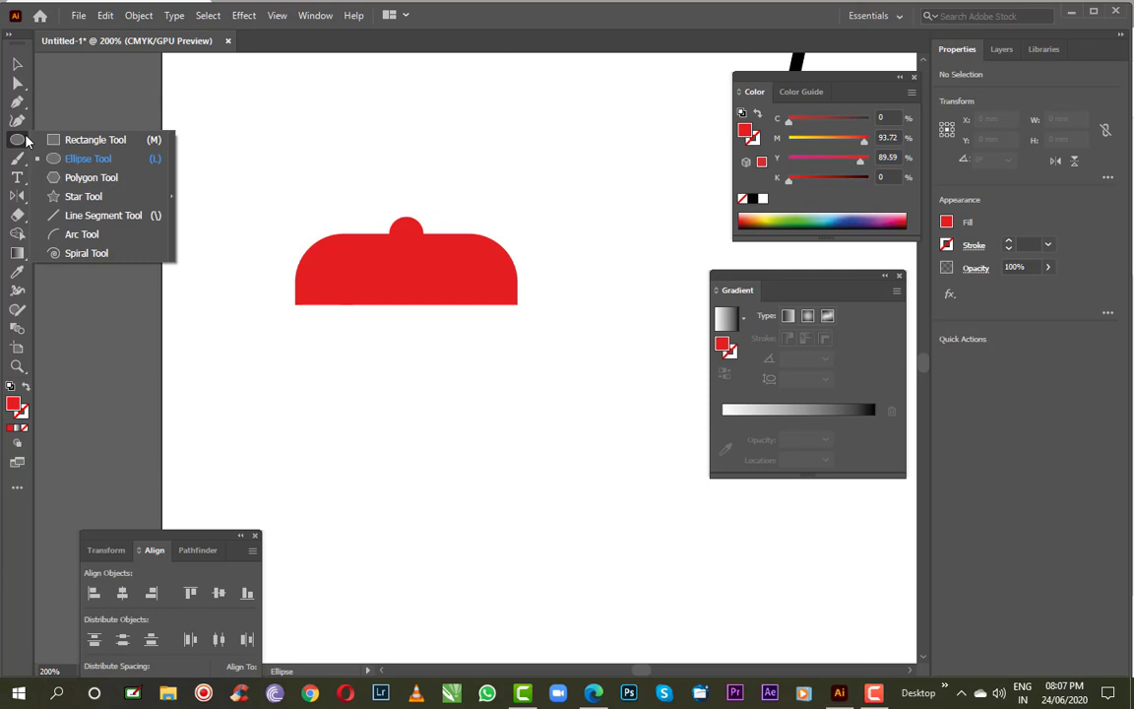
pyautogui.click(89, 137)
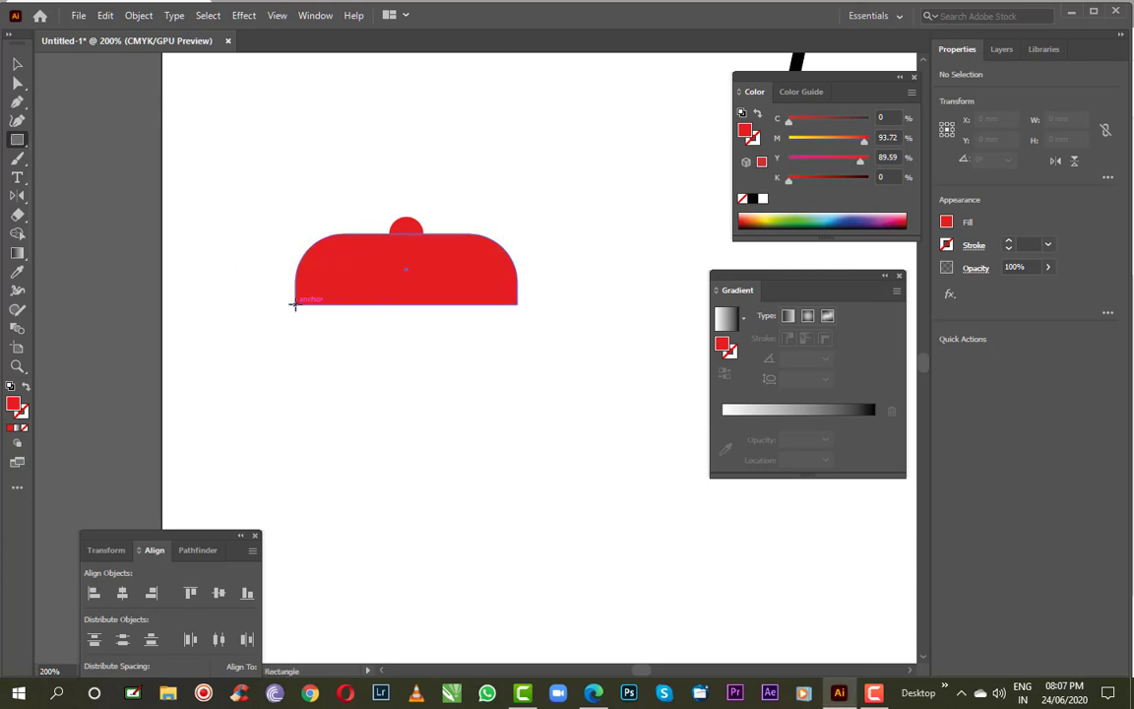
pyautogui.moveTo(293, 305); pyautogui.dragTo(315, 453)
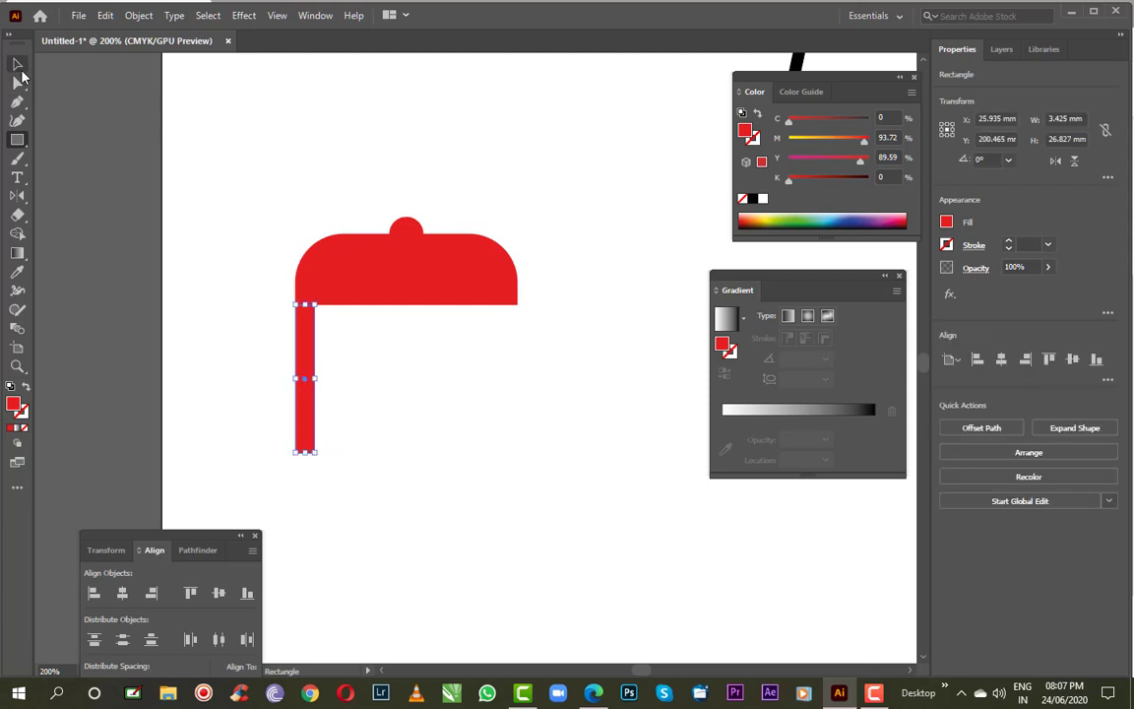
pyautogui.click(17, 64)
pyautogui.click(283, 246)
# Align the bar to the dome's right edge with the dome as key object, then select the dome
pyautogui.click(315, 388)
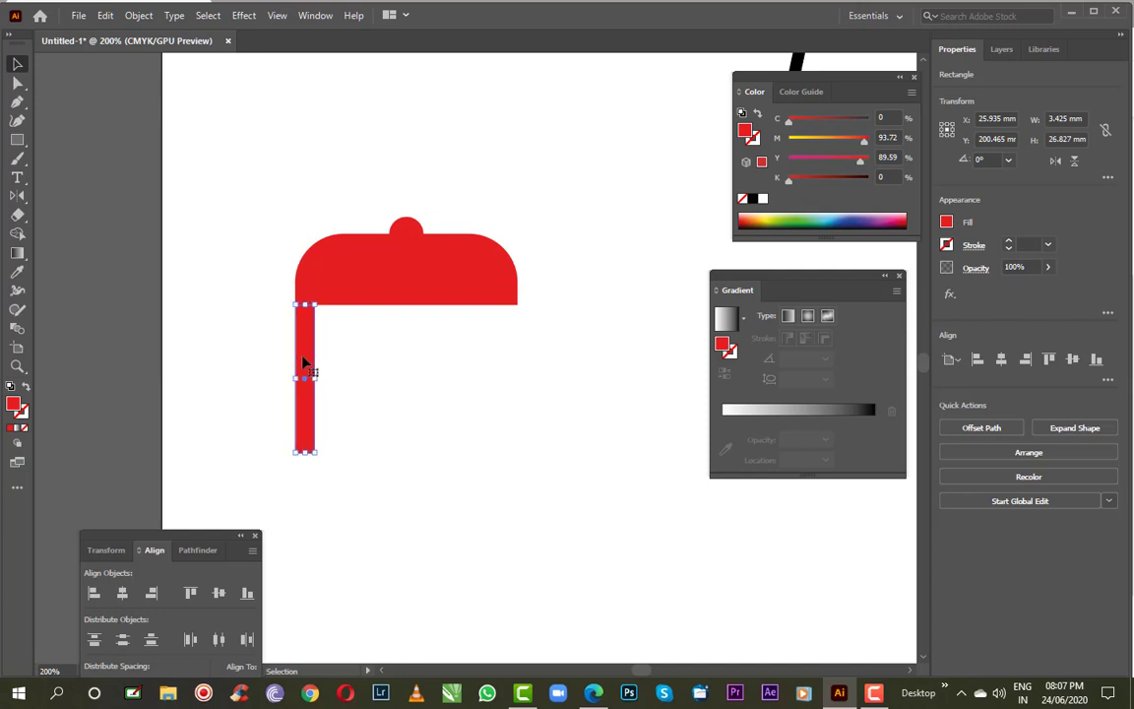
pyautogui.keyDown('shift'); pyautogui.click(411, 294); pyautogui.keyUp('shift')
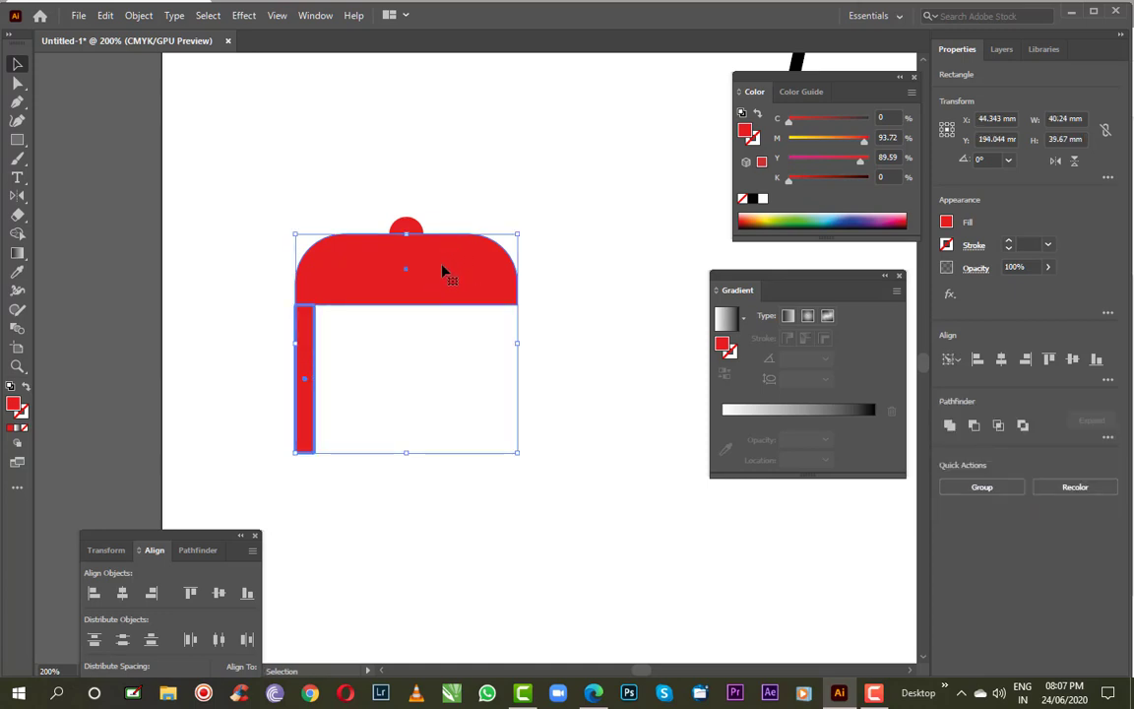
pyautogui.click(438, 269)
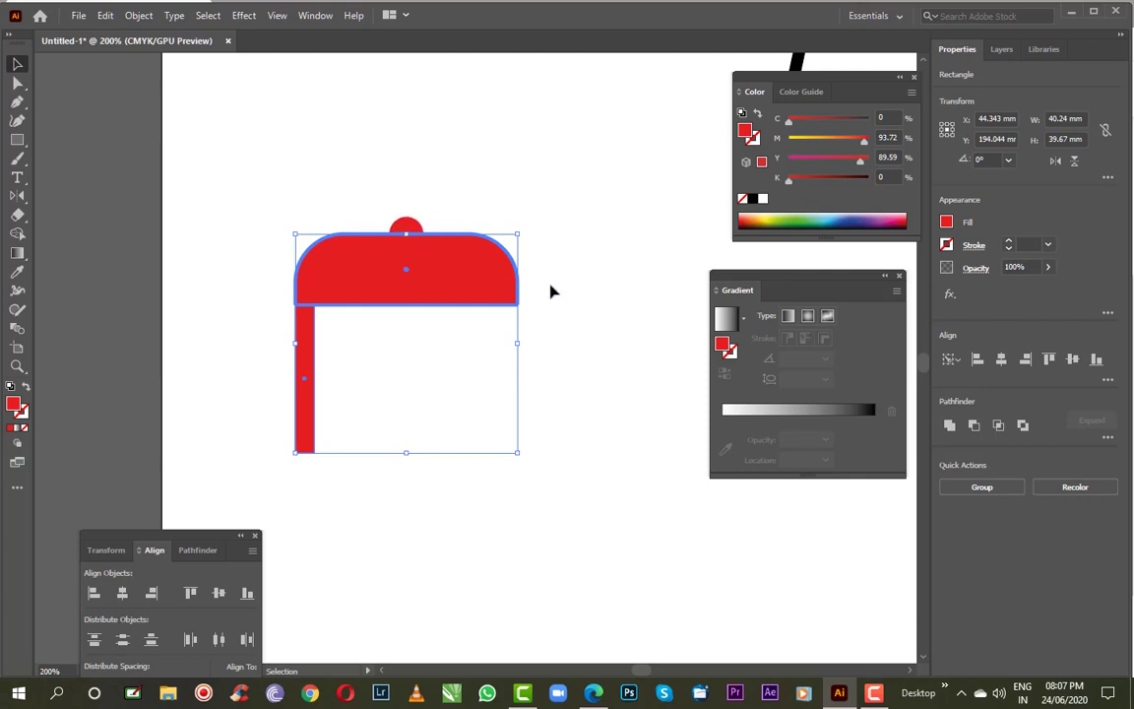
pyautogui.click(151, 593)
pyautogui.click(409, 572)
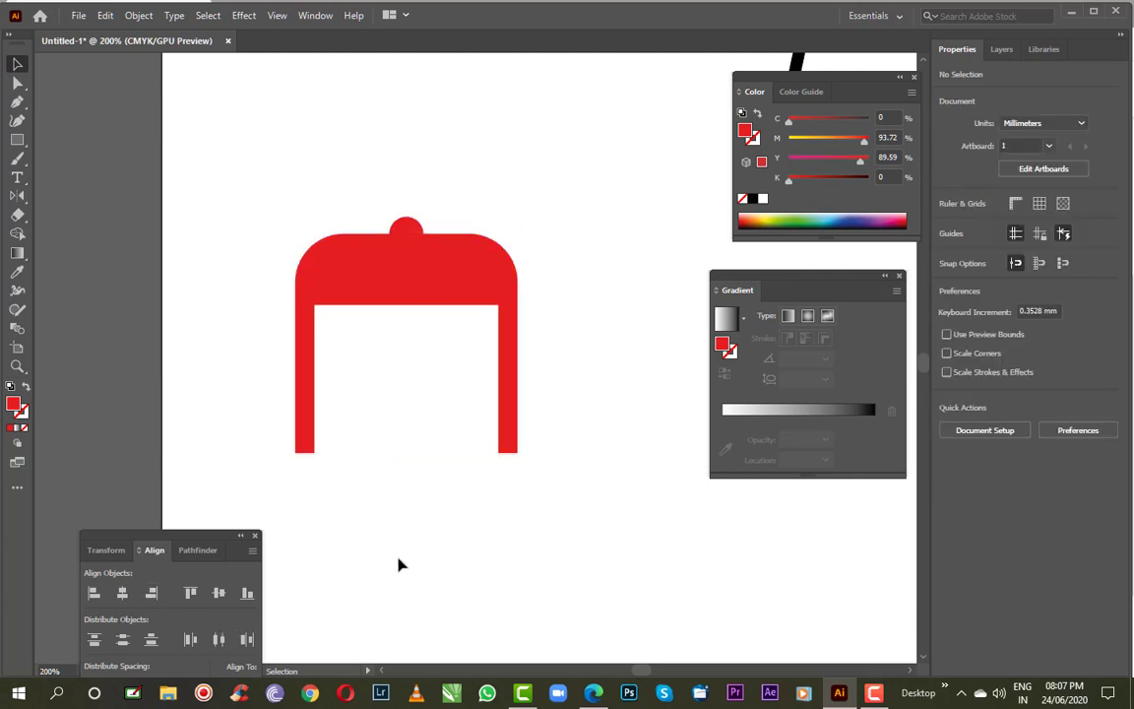
pyautogui.click(381, 287)
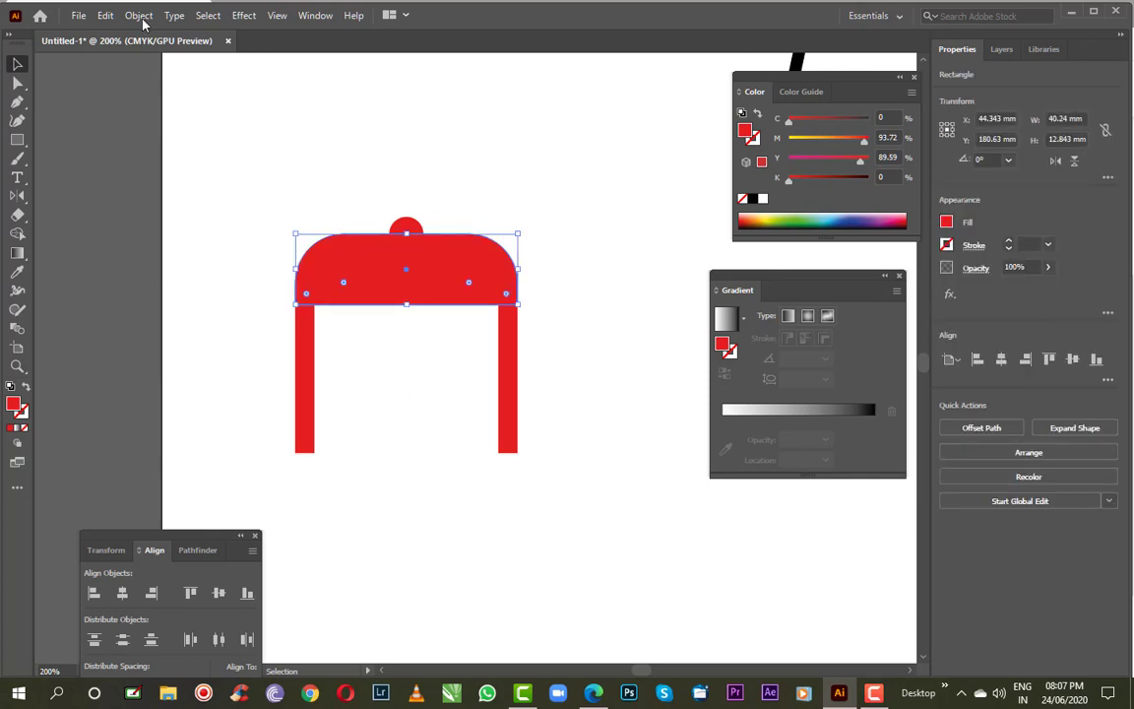
# Reflect a copy of the rounded top across the horizontal axis to close the bag's bottom
pyautogui.click(17, 195)
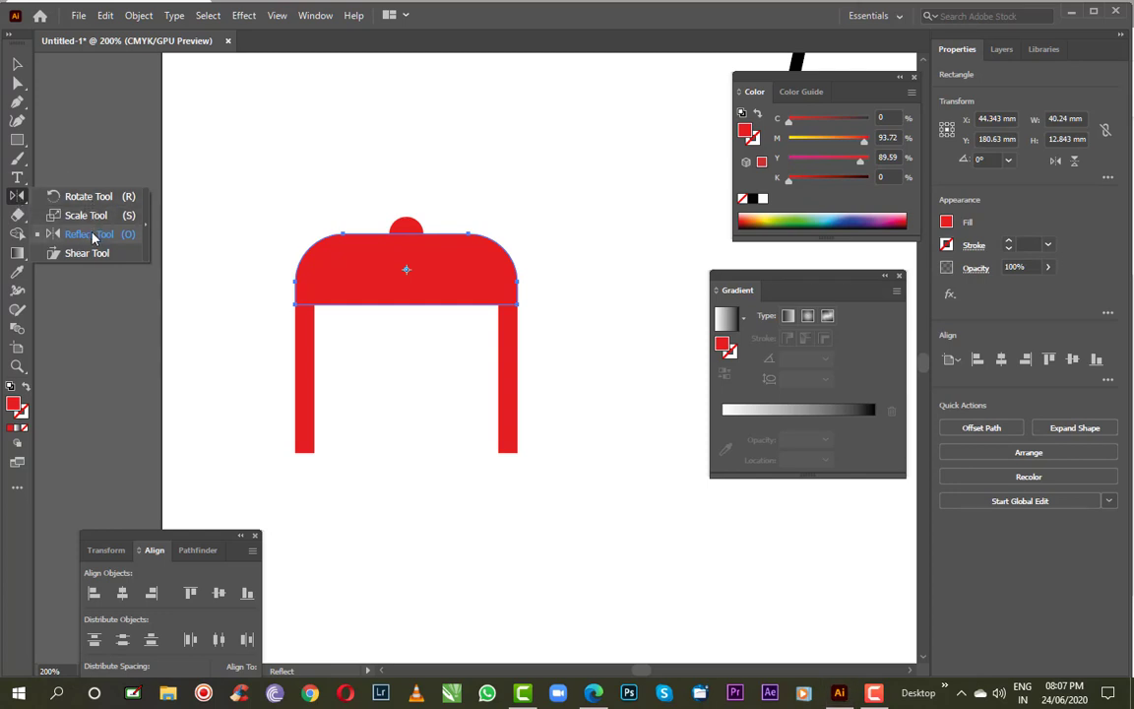
pyautogui.click(88, 233)
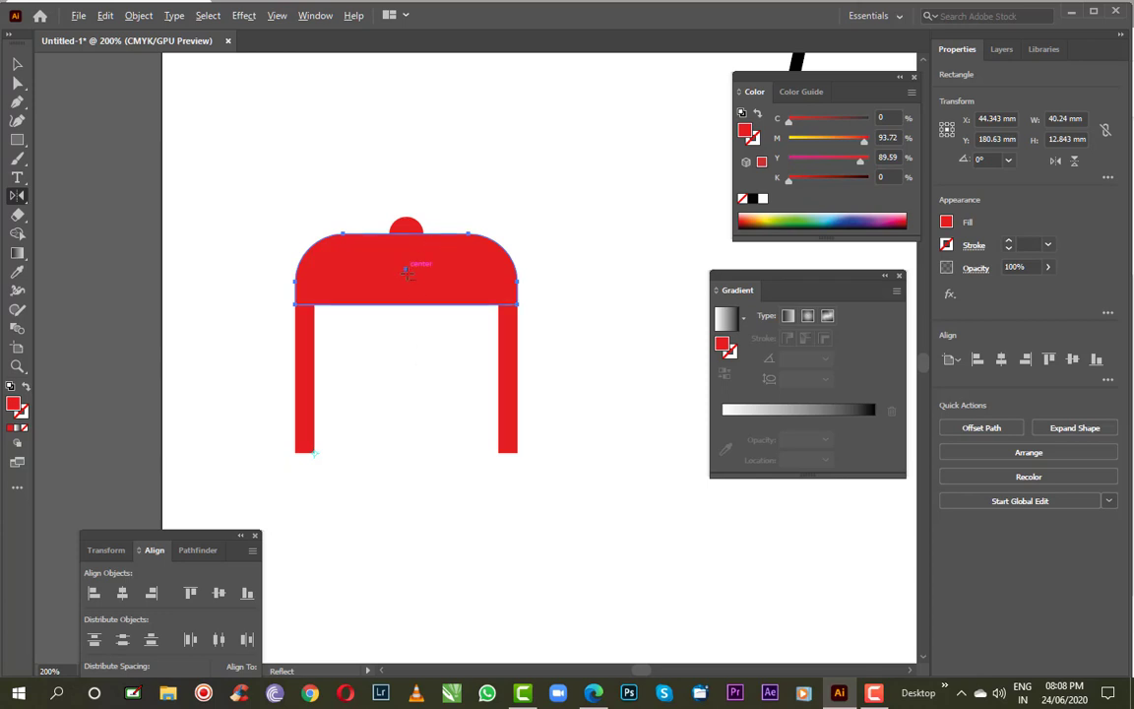
pyautogui.keyDown('alt'); pyautogui.click(406, 374); pyautogui.keyUp('alt')
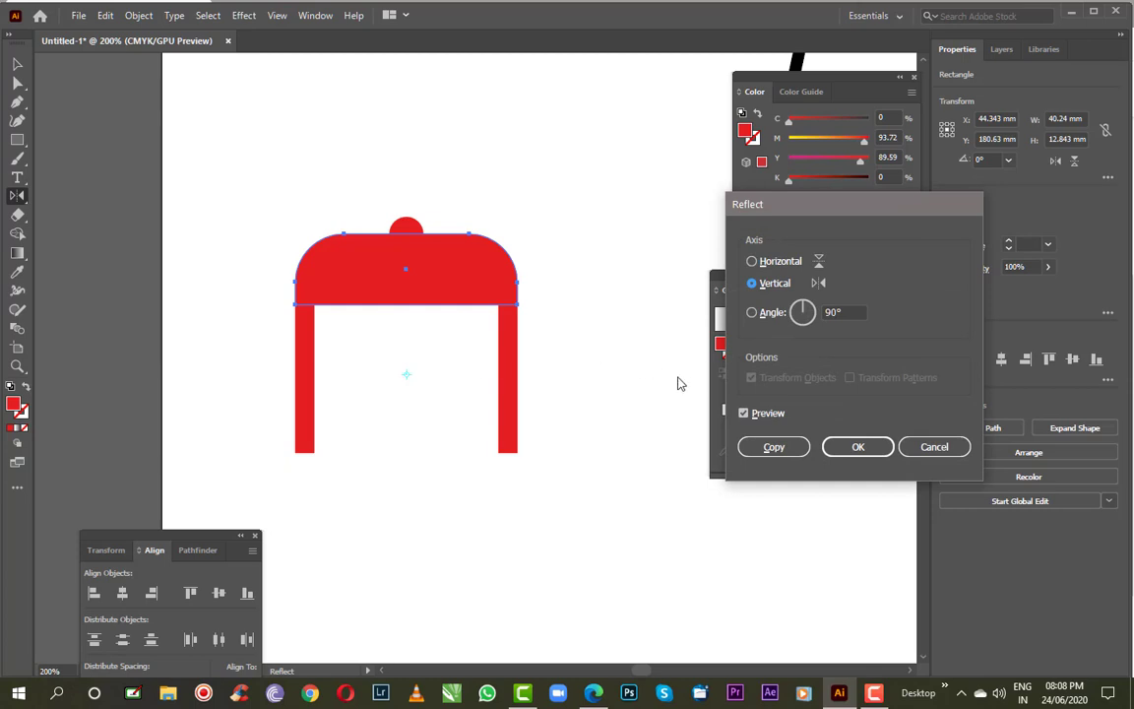
pyautogui.click(760, 267)
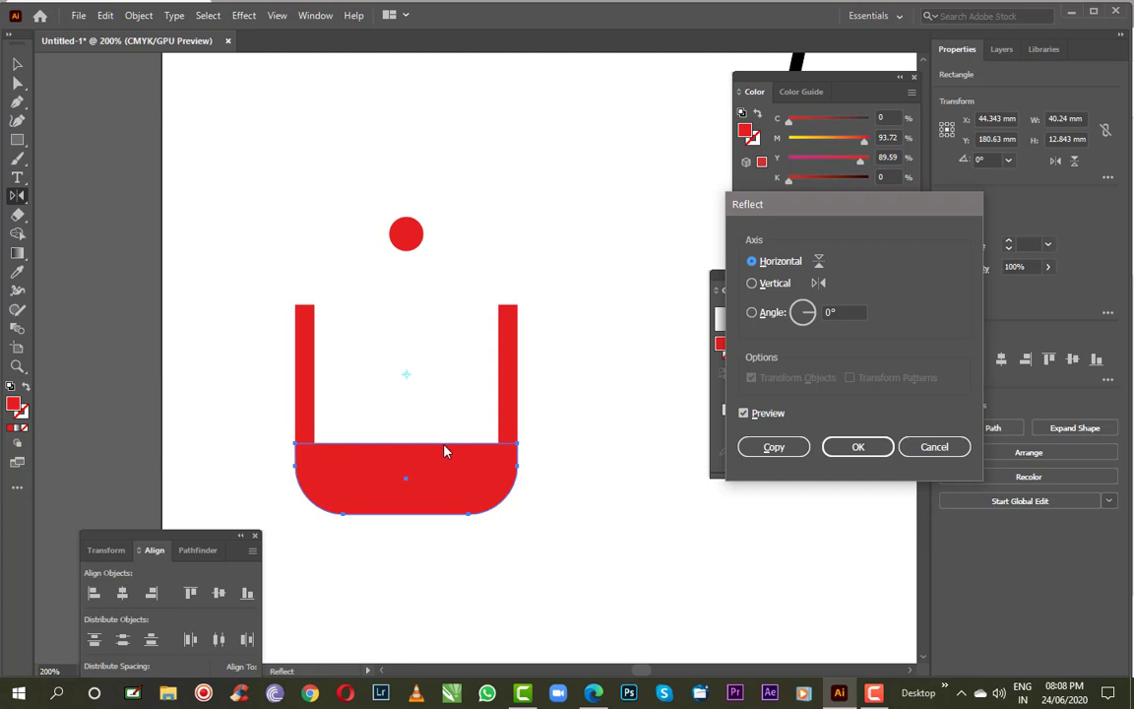
pyautogui.click(755, 448)
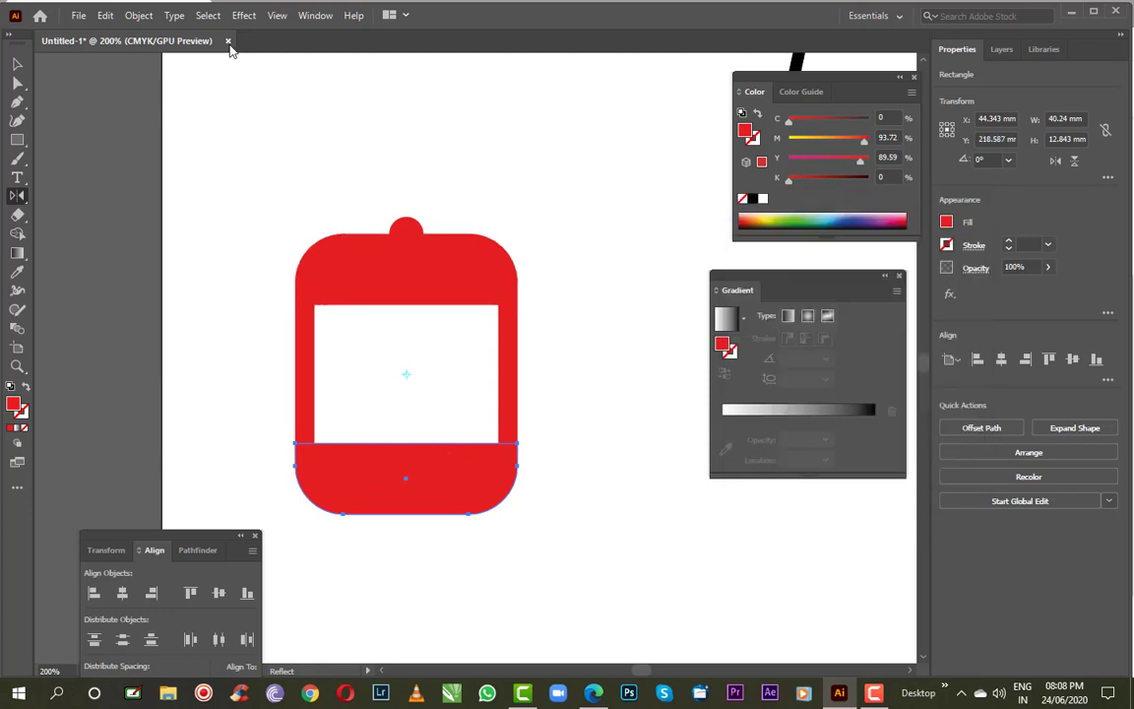
# Nudge the bottom rounded piece slightly down with the arrow keys
pyautogui.click(18, 65)
pyautogui.click(220, 399)
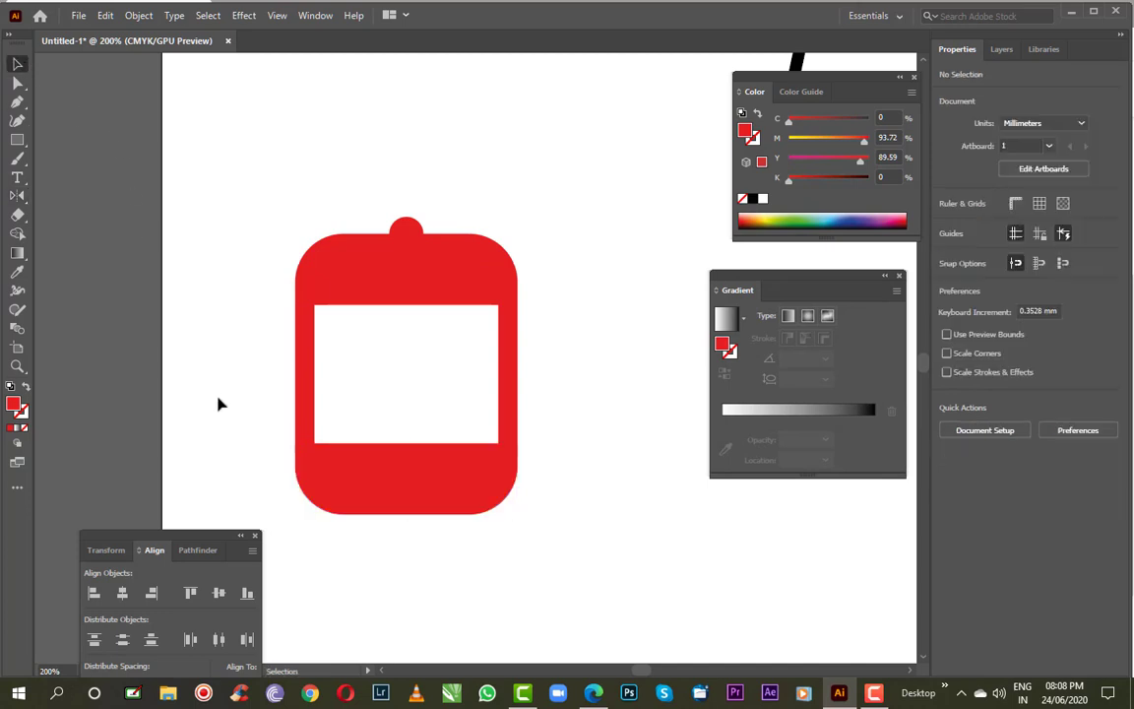
pyautogui.click(344, 487)
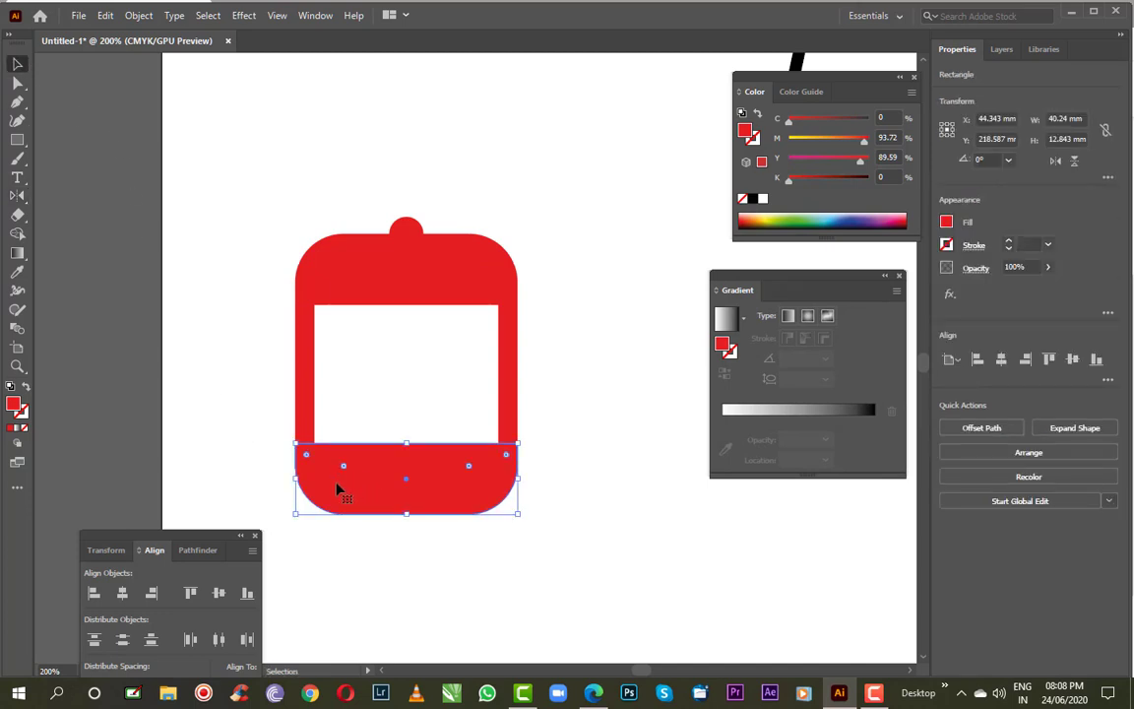
pyautogui.press('Down')
pyautogui.press('Down')
pyautogui.press('Down')
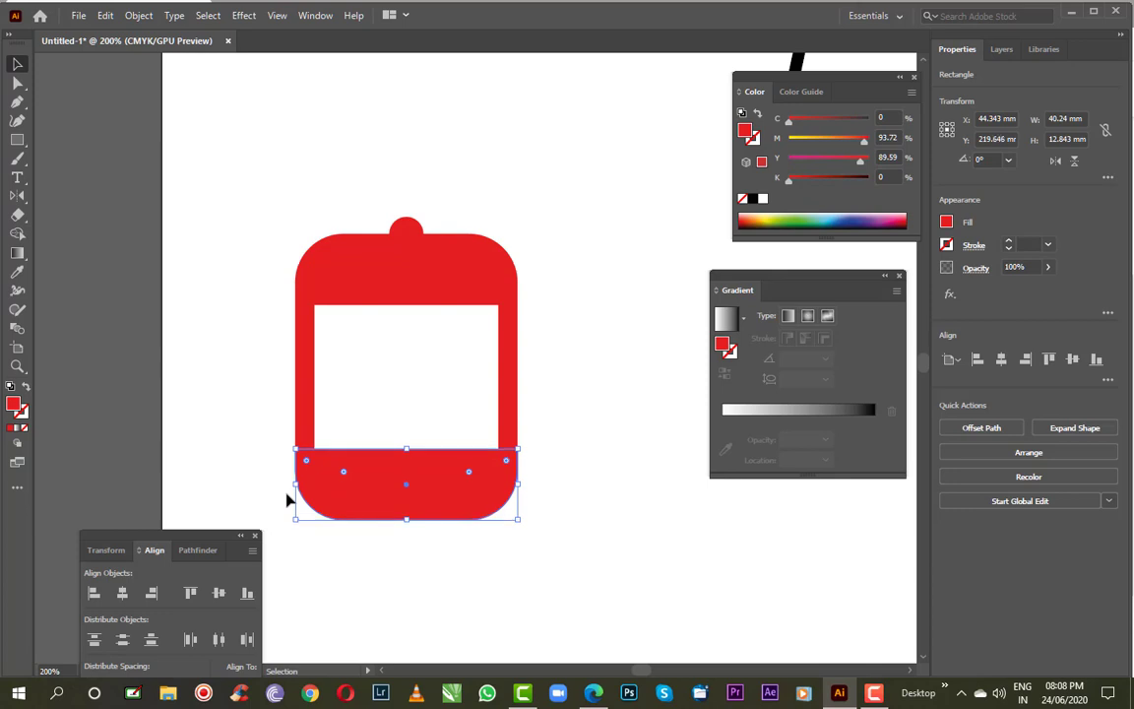
pyautogui.press('Down')
pyautogui.press('Down')
pyautogui.press('Down')
pyautogui.press('Up')
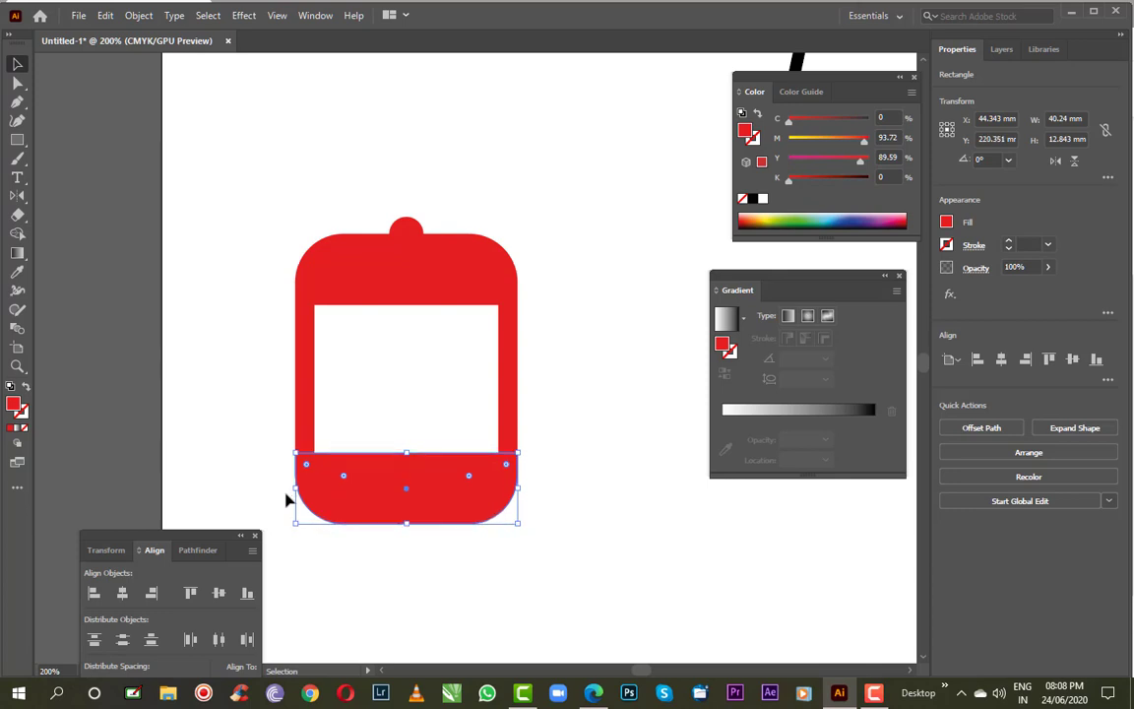
pyautogui.click(262, 407)
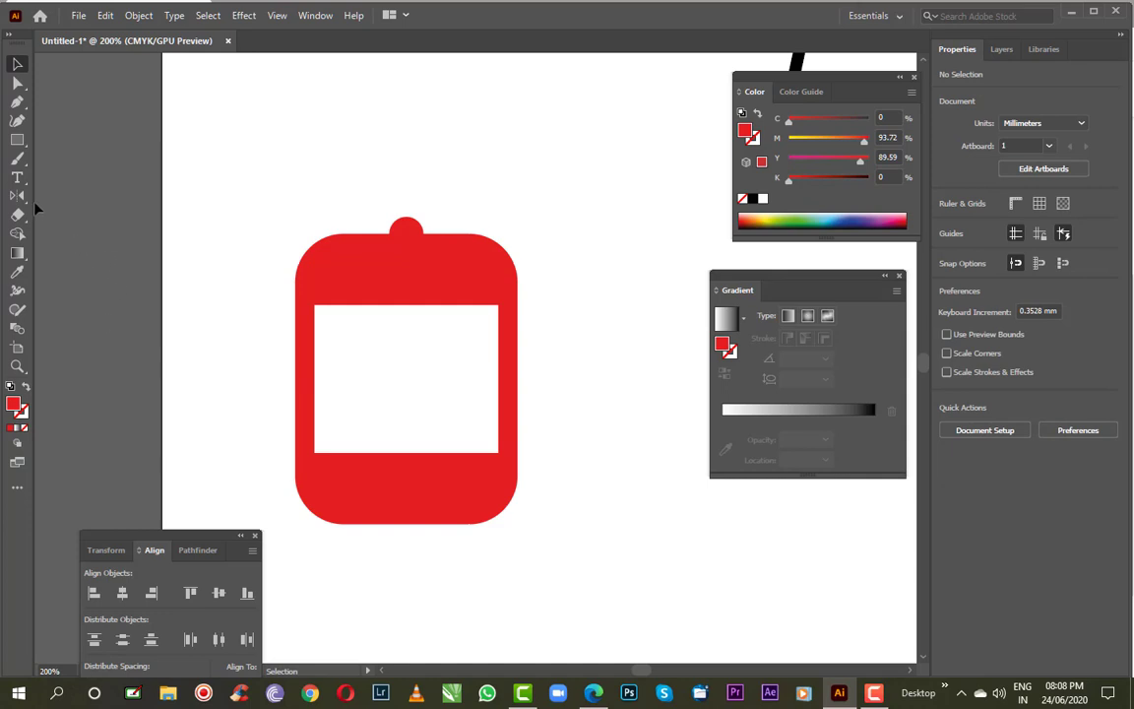
# Draw a rectangle about 33.4 × 26.8 mm covering the bag's white window
pyautogui.click(16, 139)
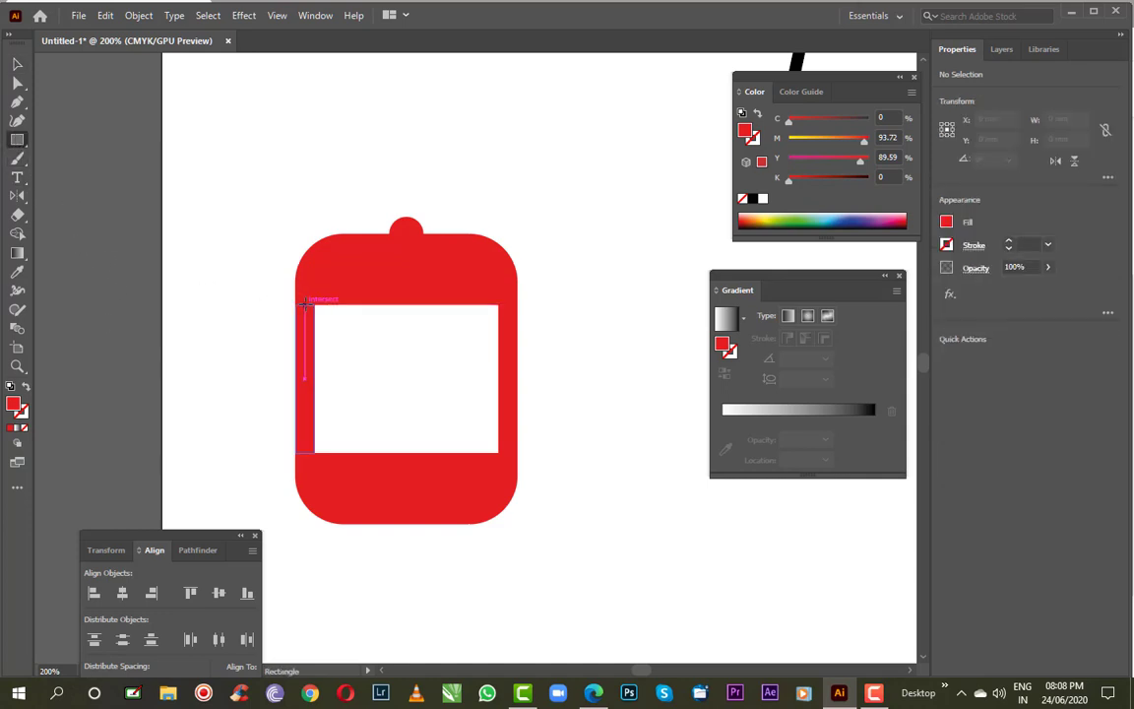
pyautogui.moveTo(315, 306); pyautogui.dragTo(497, 453)
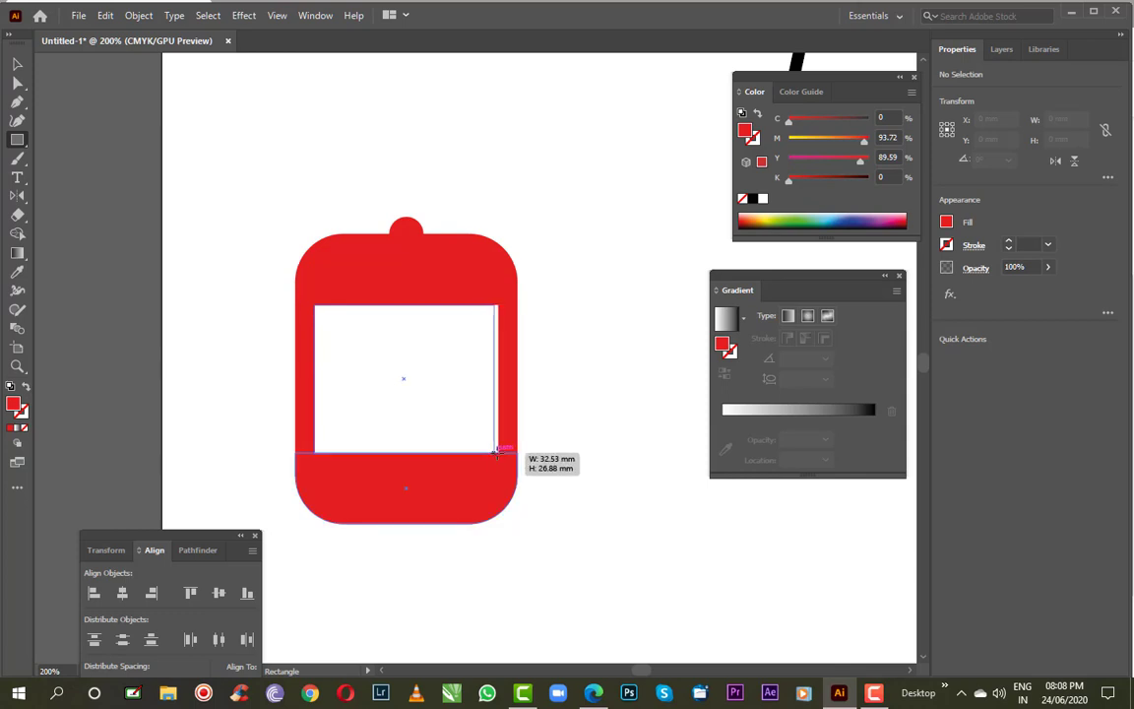
pyautogui.moveTo(497, 453); pyautogui.dragTo(498, 453)
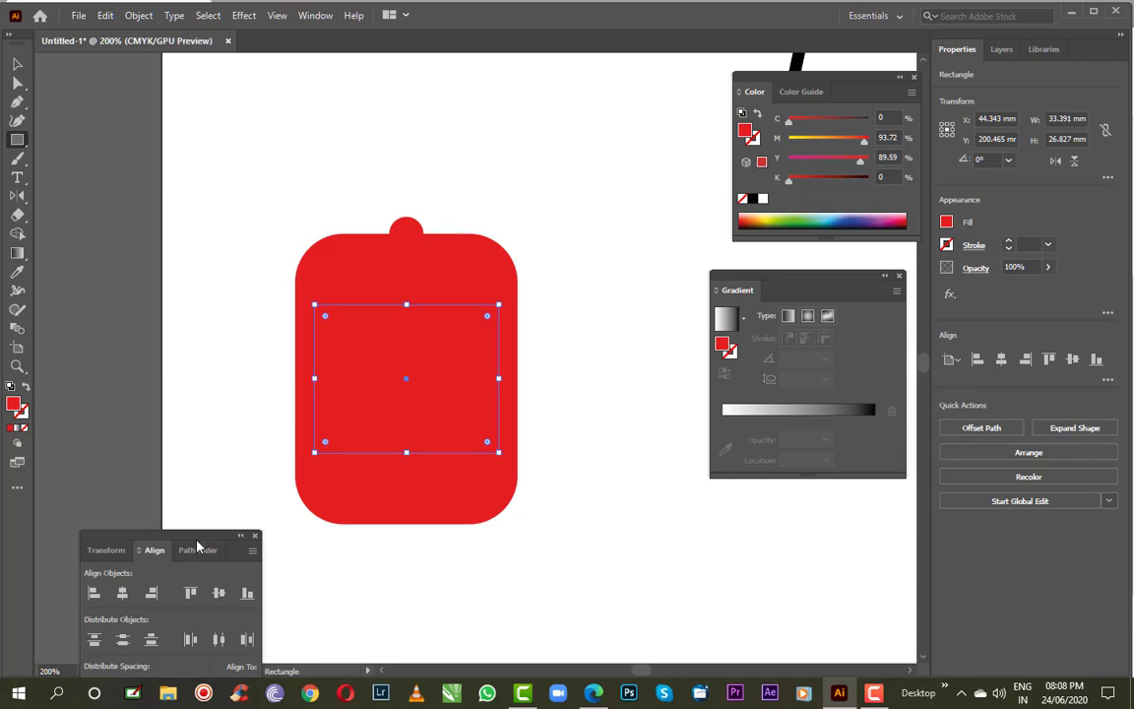
pyautogui.moveTo(185, 536); pyautogui.dragTo(205, 300)
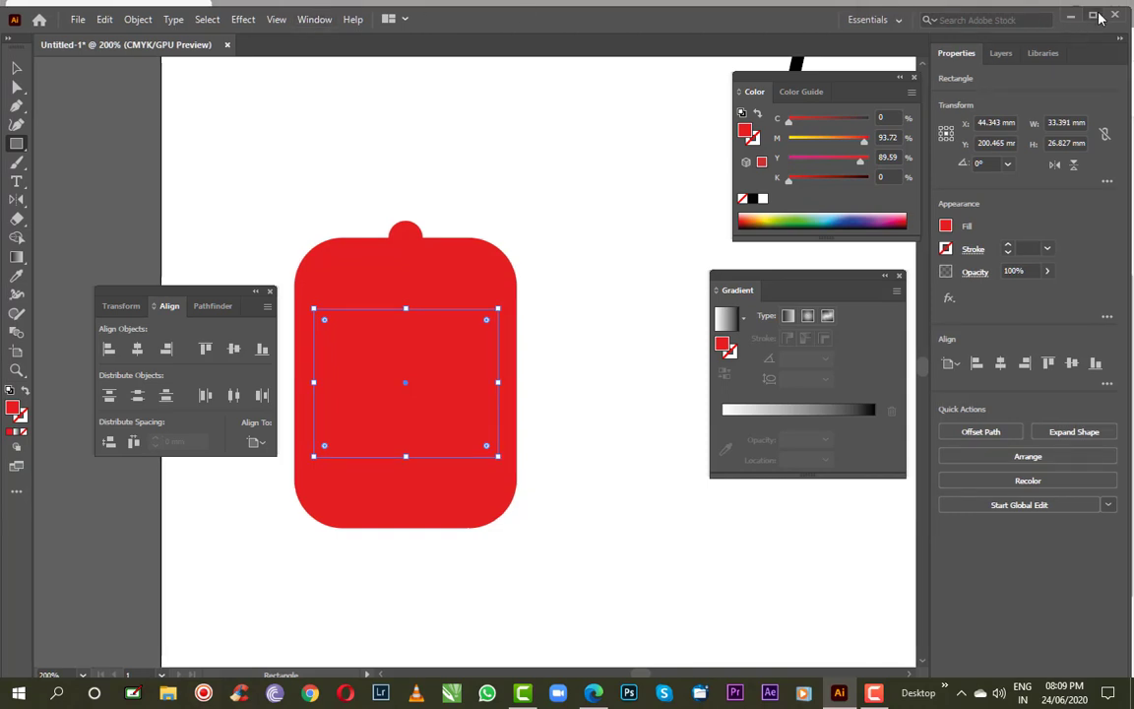
# Set the window rectangle's opacity to 46% in the Appearance panel, then deselect
pyautogui.click(322, 16)
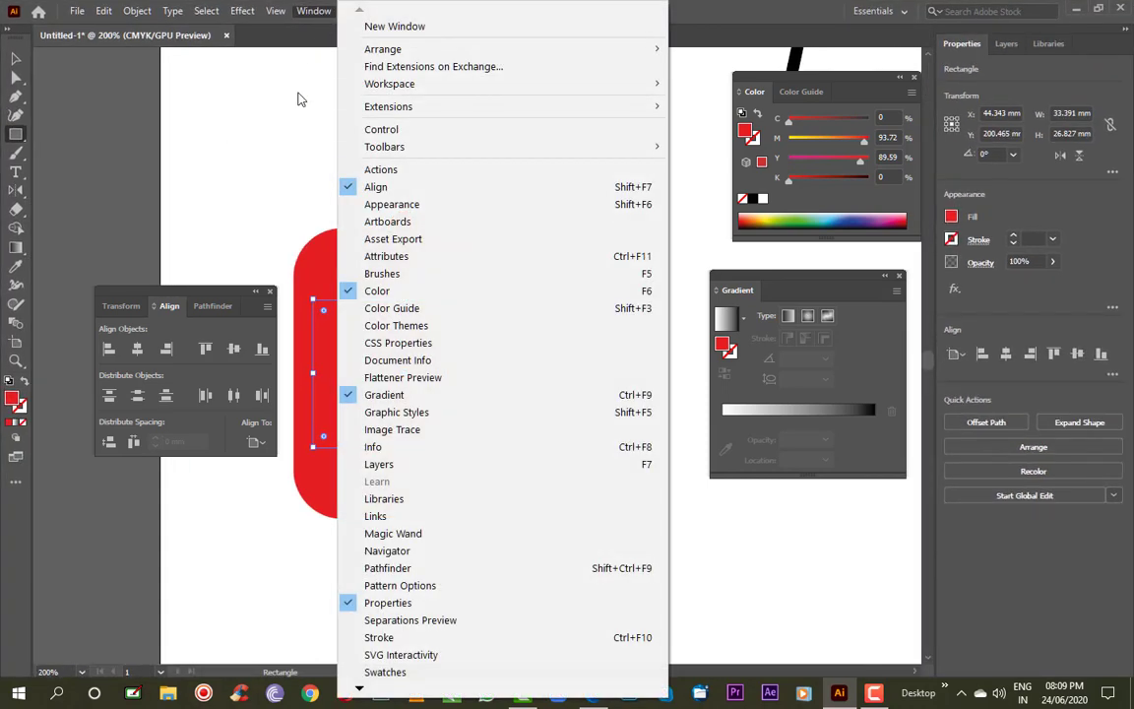
pyautogui.click(414, 200)
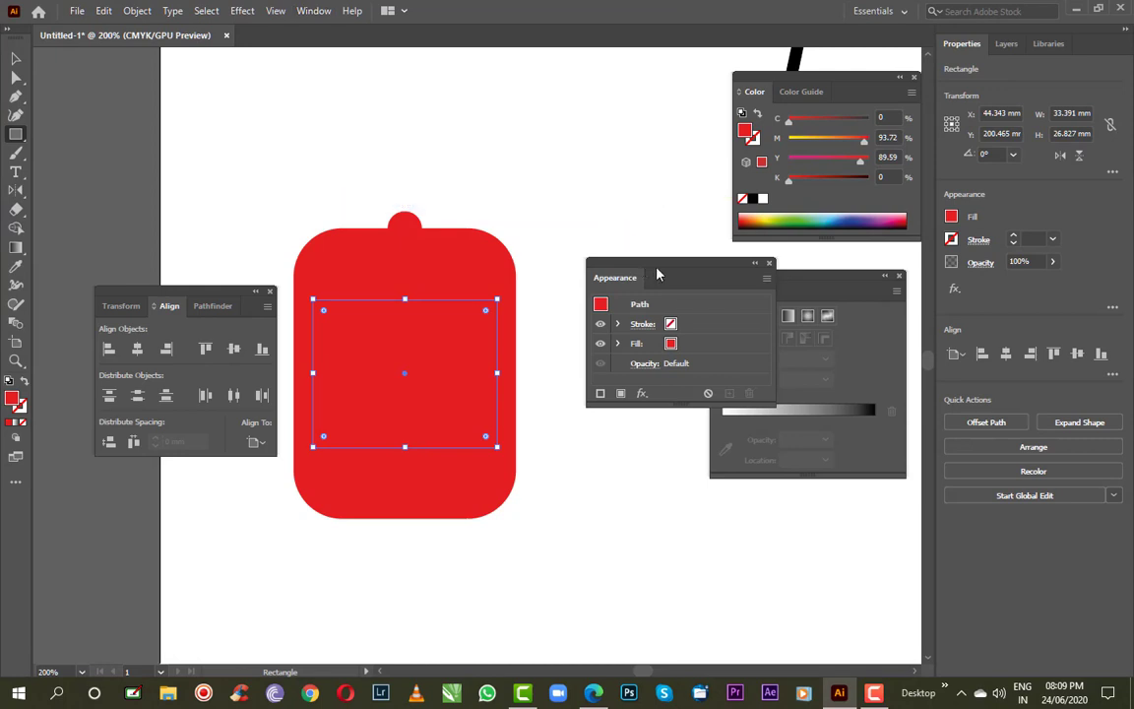
pyautogui.moveTo(661, 277); pyautogui.dragTo(638, 157)
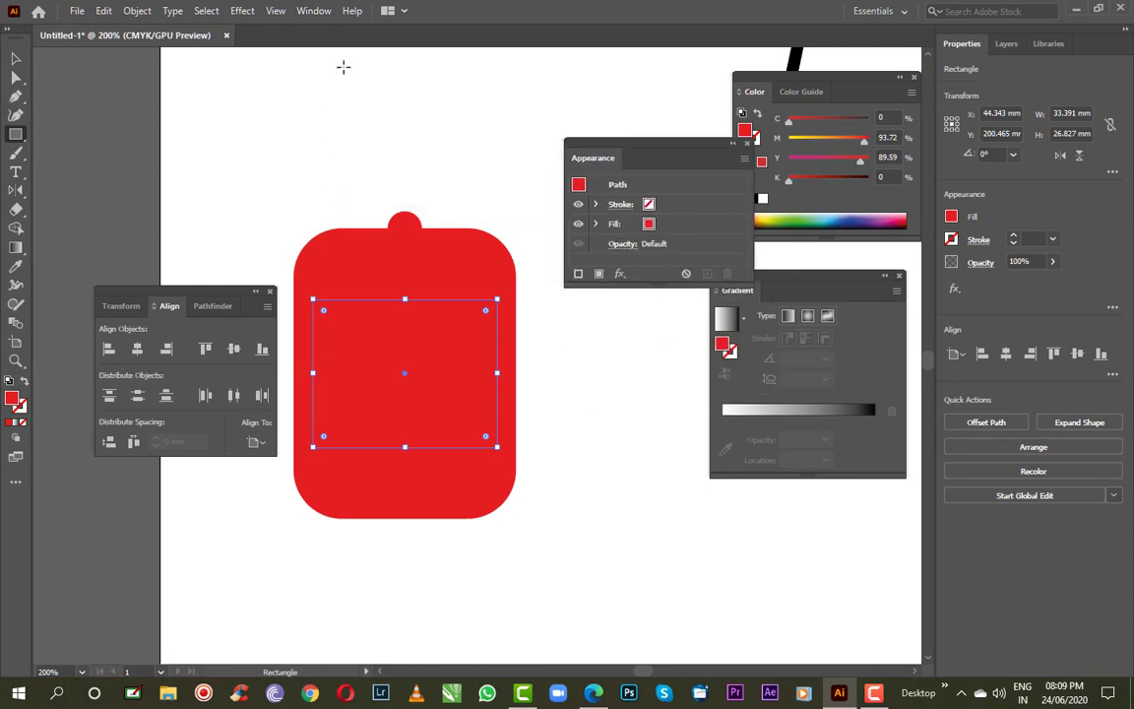
pyautogui.click(624, 243)
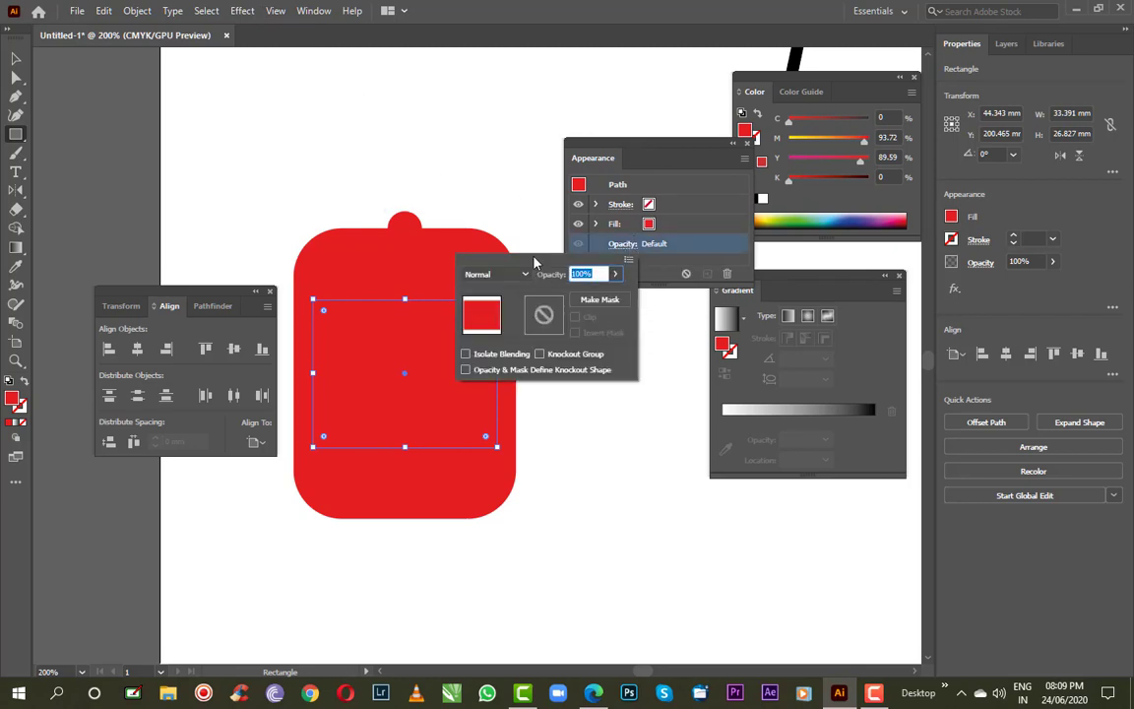
pyautogui.click(616, 274)
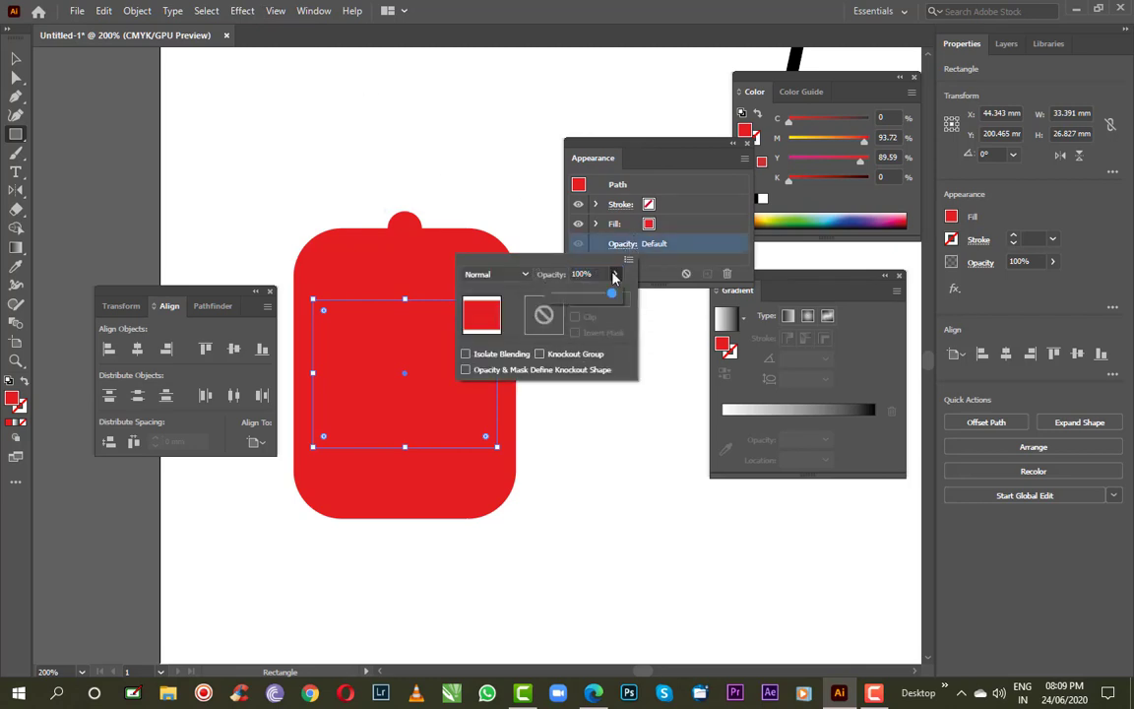
pyautogui.moveTo(613, 295); pyautogui.dragTo(580, 297)
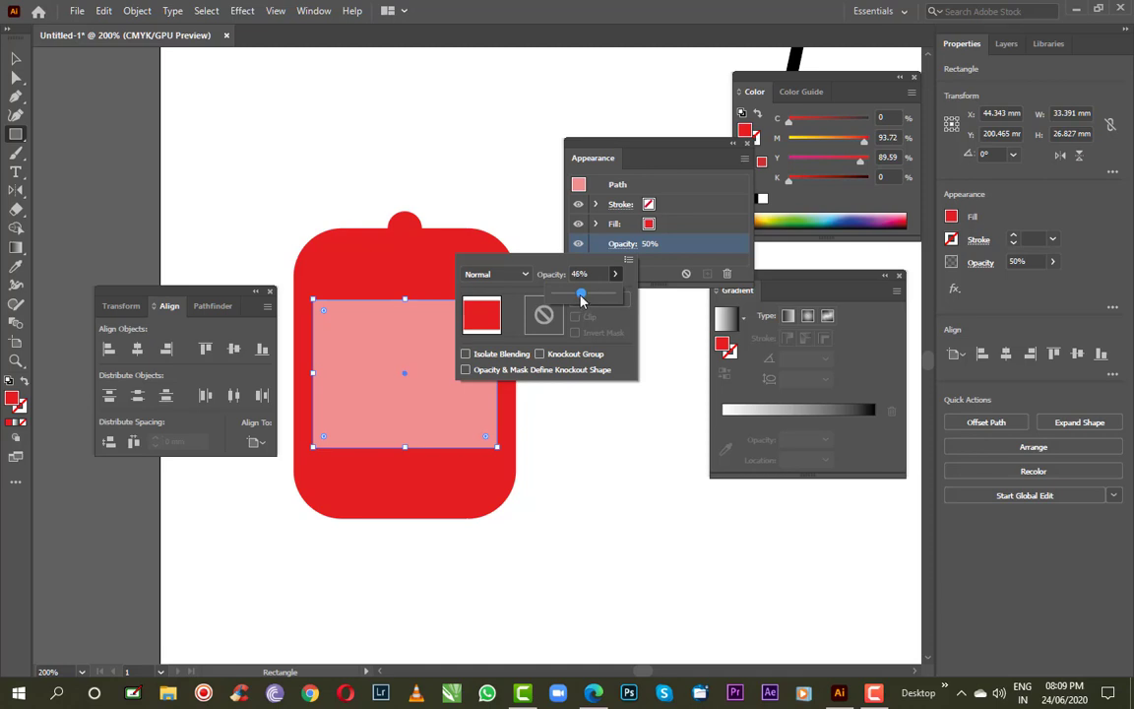
pyautogui.press('Return')
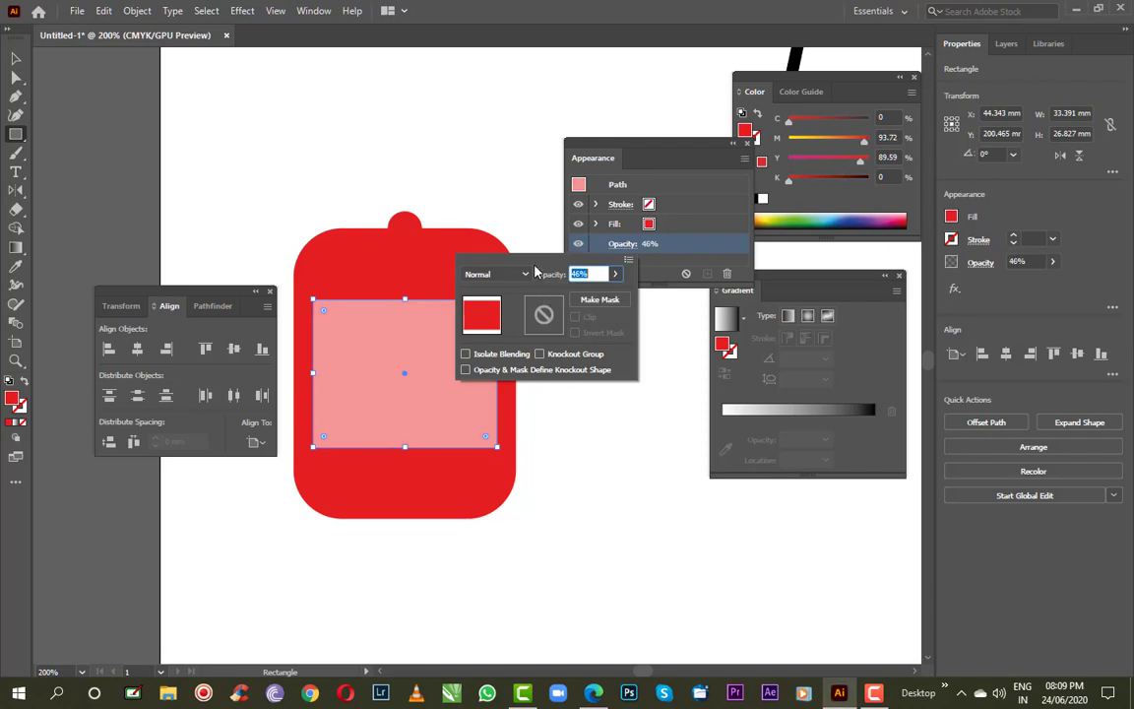
pyautogui.click(673, 369)
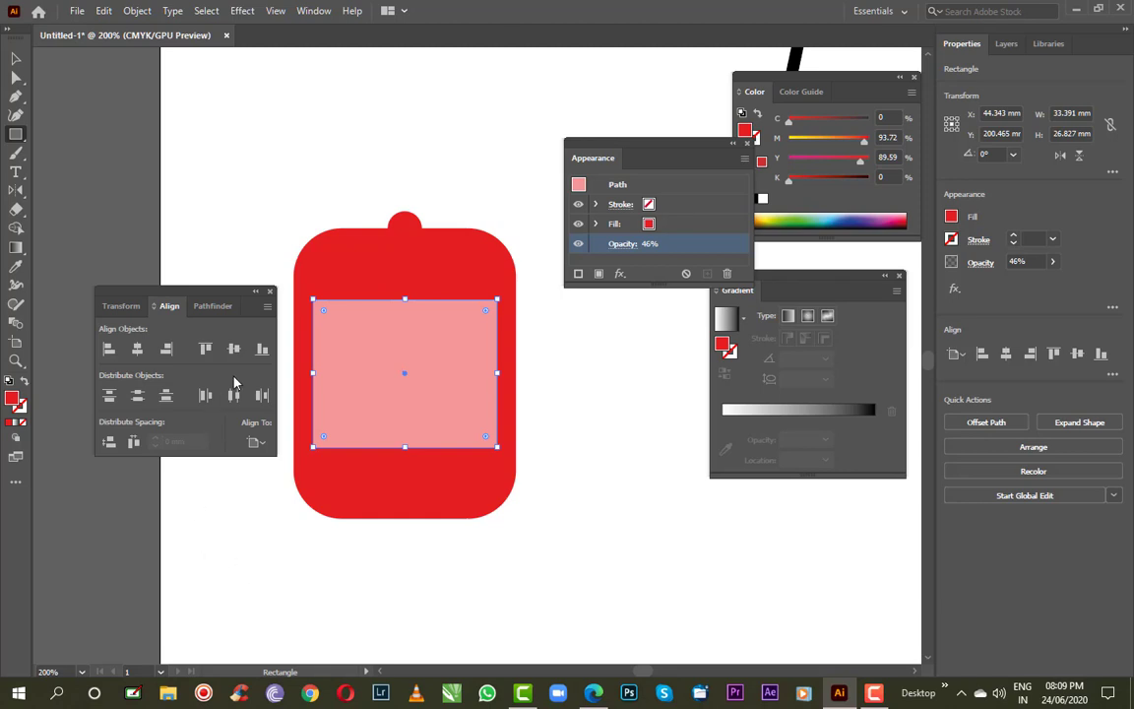
pyautogui.click(16, 58)
pyautogui.click(199, 113)
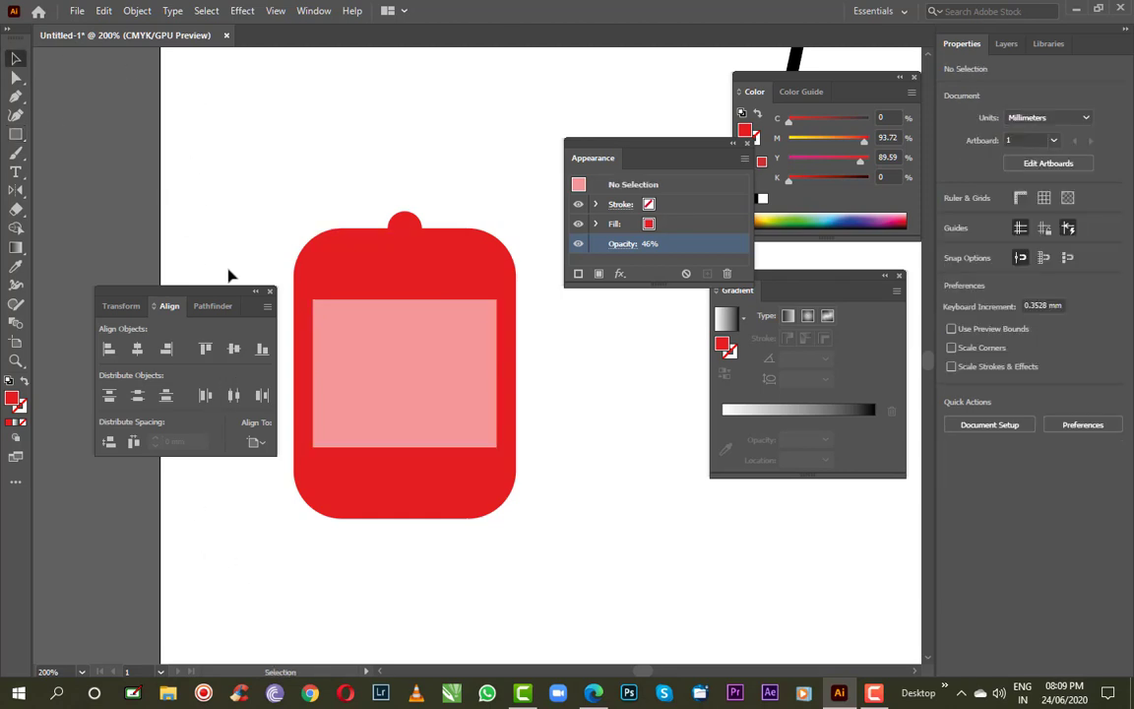
# Select the bag's rounded top piece and shrink it slightly inward
pyautogui.click(369, 276)
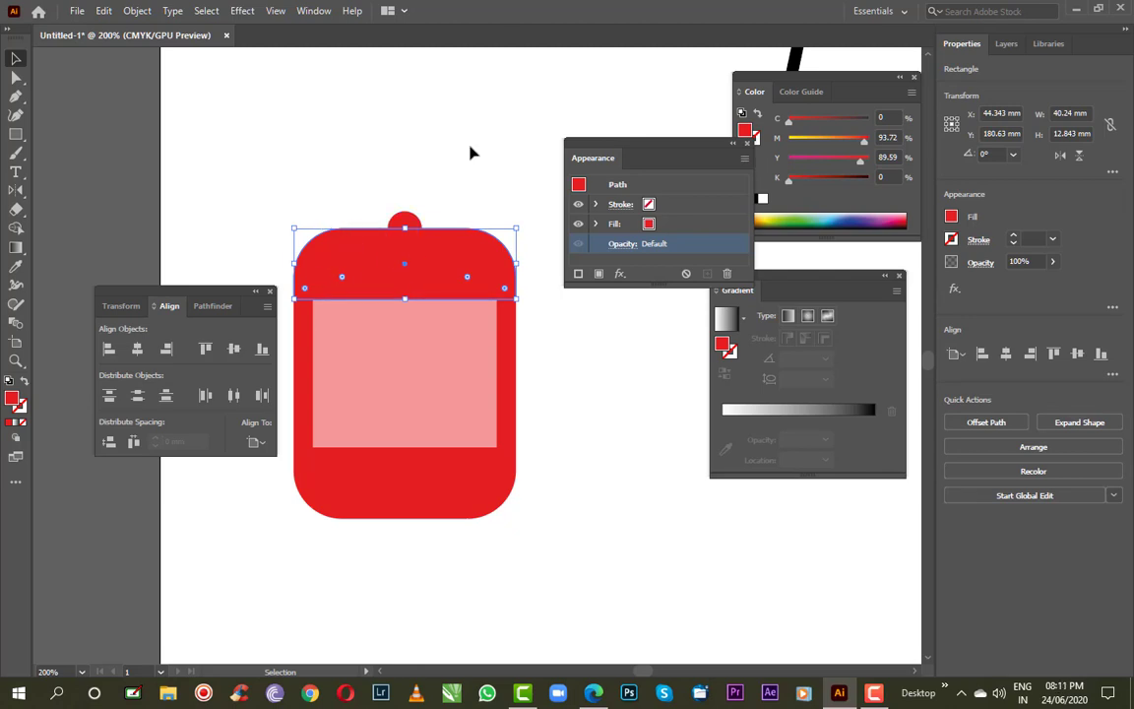
pyautogui.press('a')
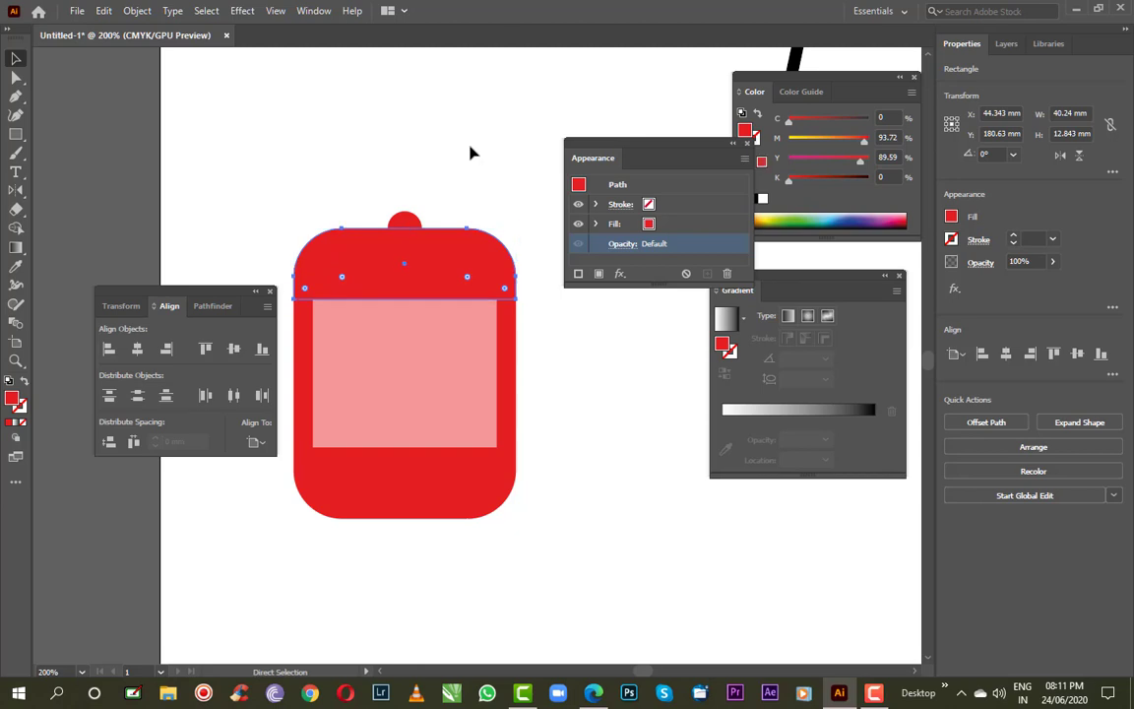
pyautogui.press('v')
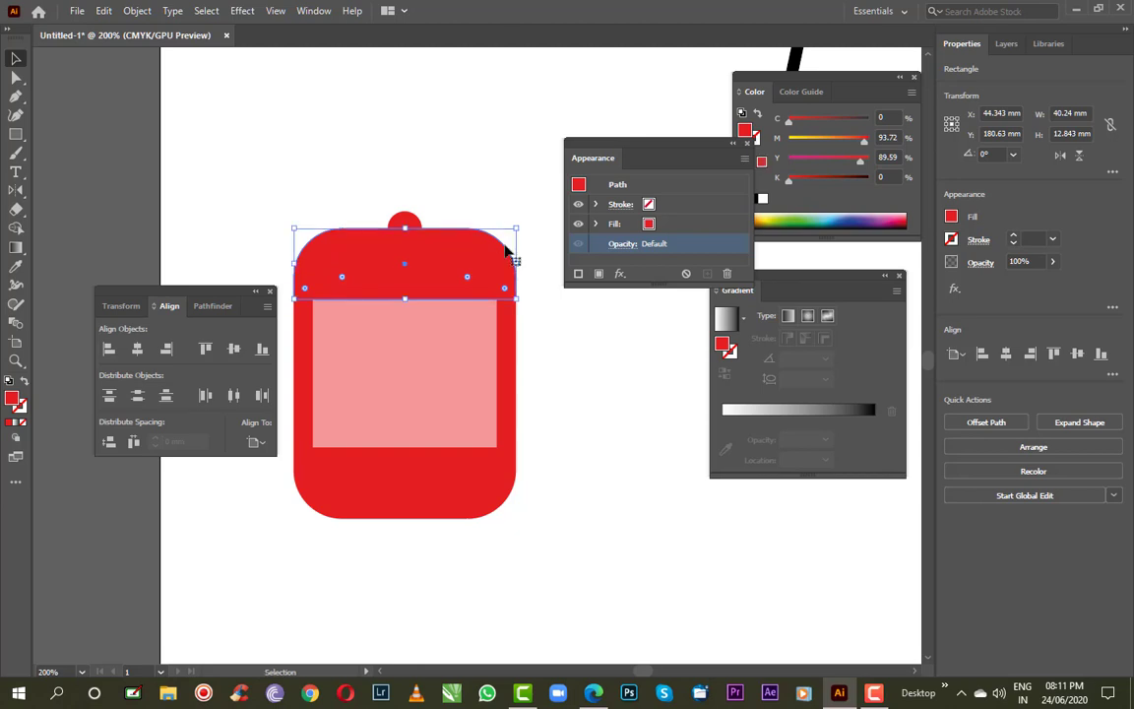
pyautogui.moveTo(515, 298); pyautogui.dragTo(486, 280)
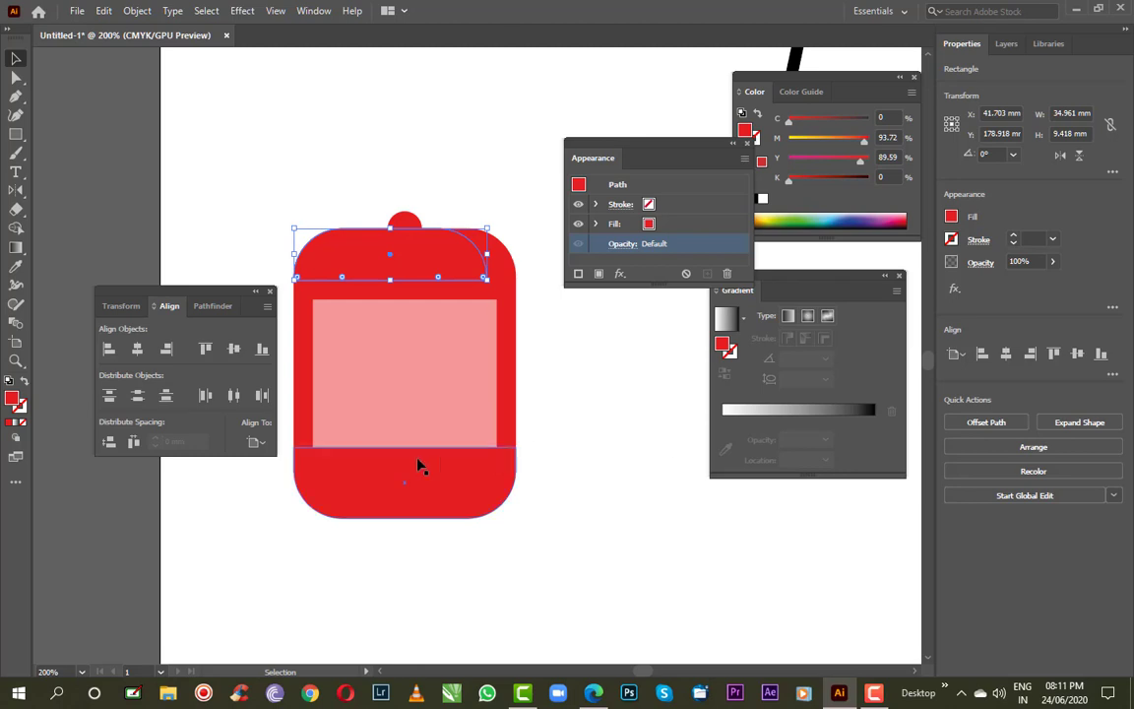
# Give the top piece a linear gradient whose dark end stop is 0% opacity
pyautogui.click(815, 414)
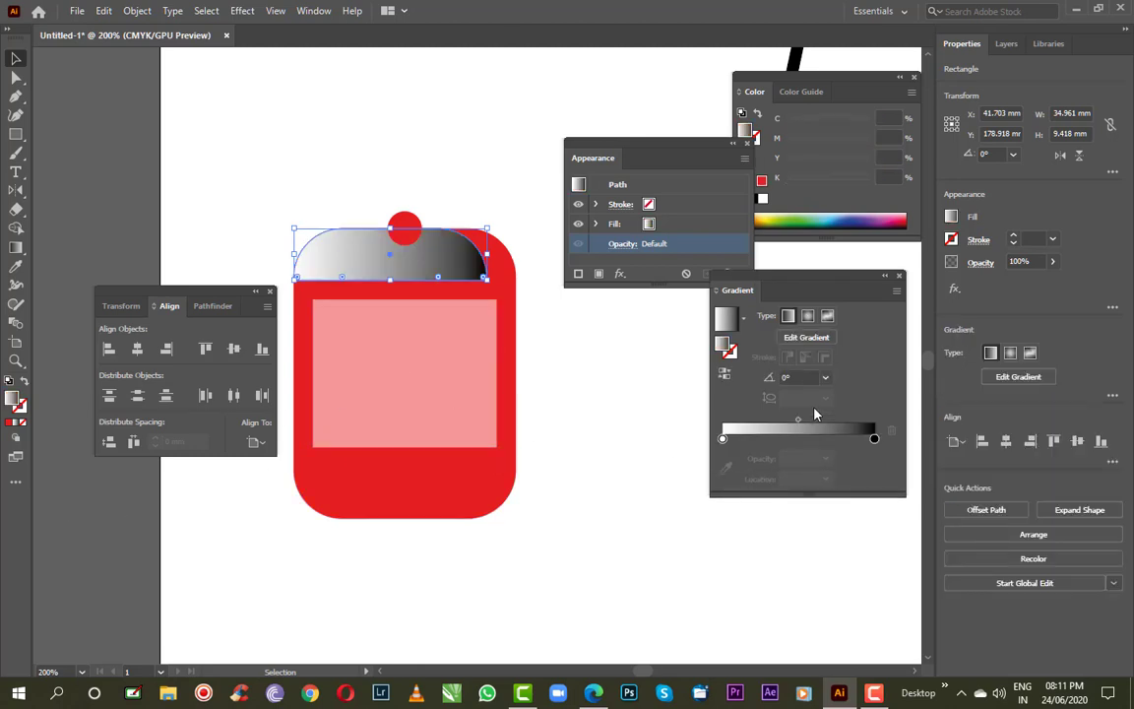
pyautogui.click(873, 440)
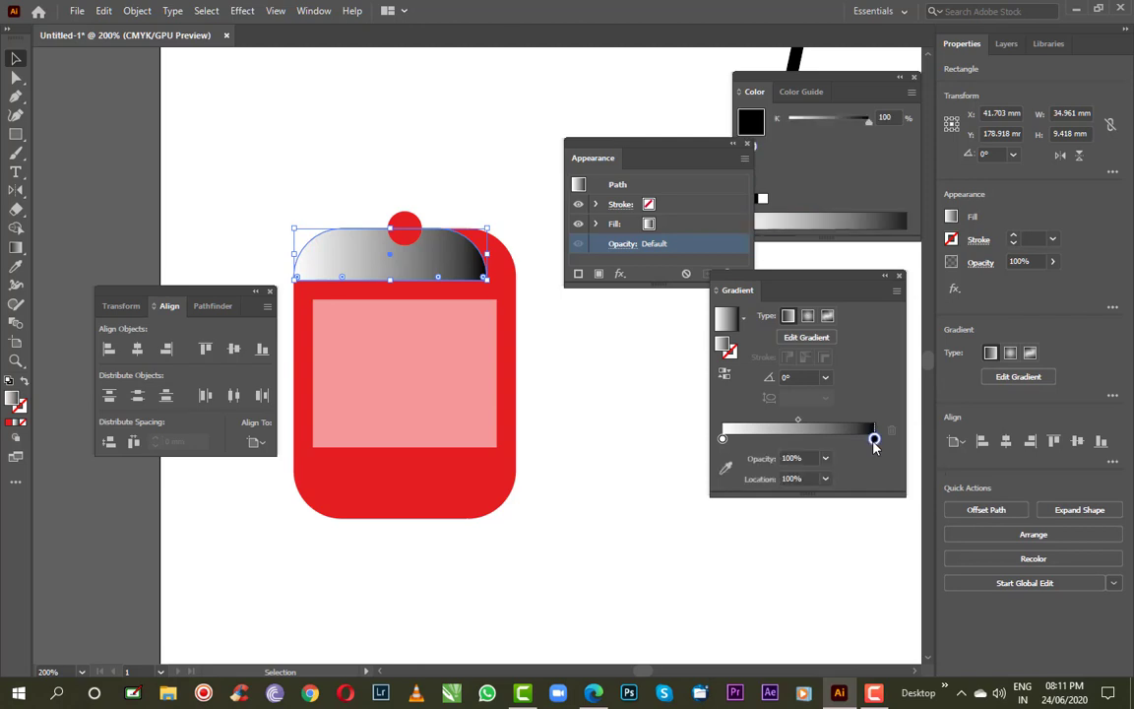
pyautogui.click(824, 459)
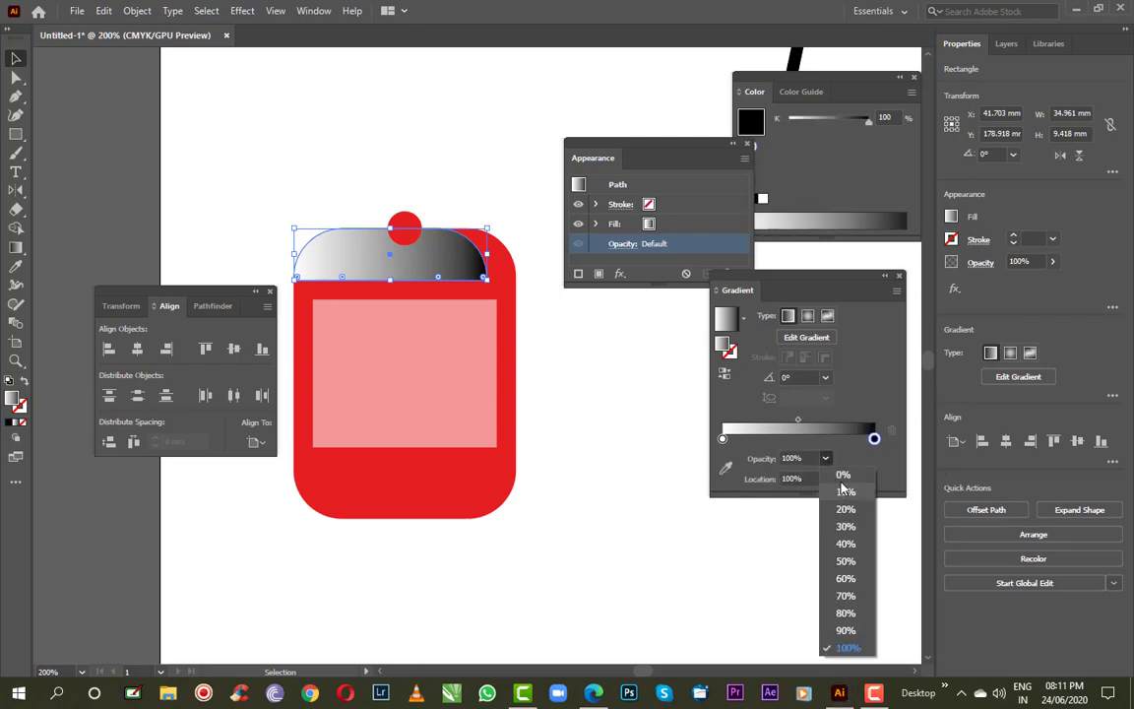
pyautogui.click(843, 477)
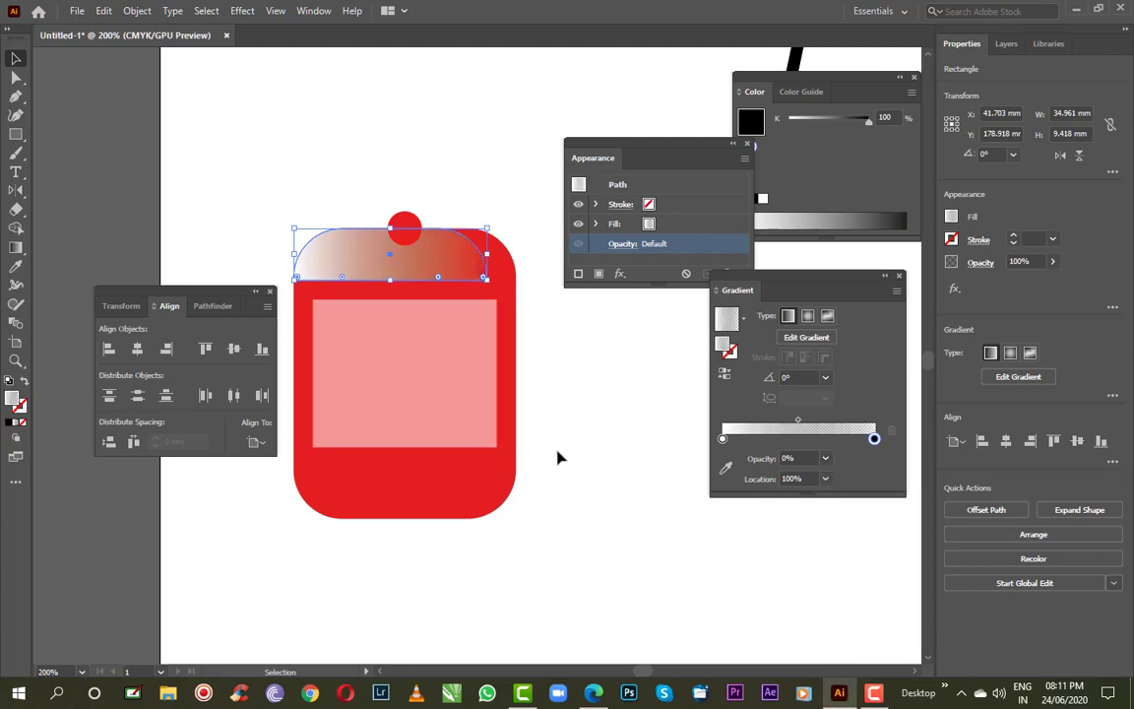
# Give the bag's rounded top highlight 43% opacity with a Screen blend mode
pyautogui.click(623, 245)
pyautogui.click(614, 276)
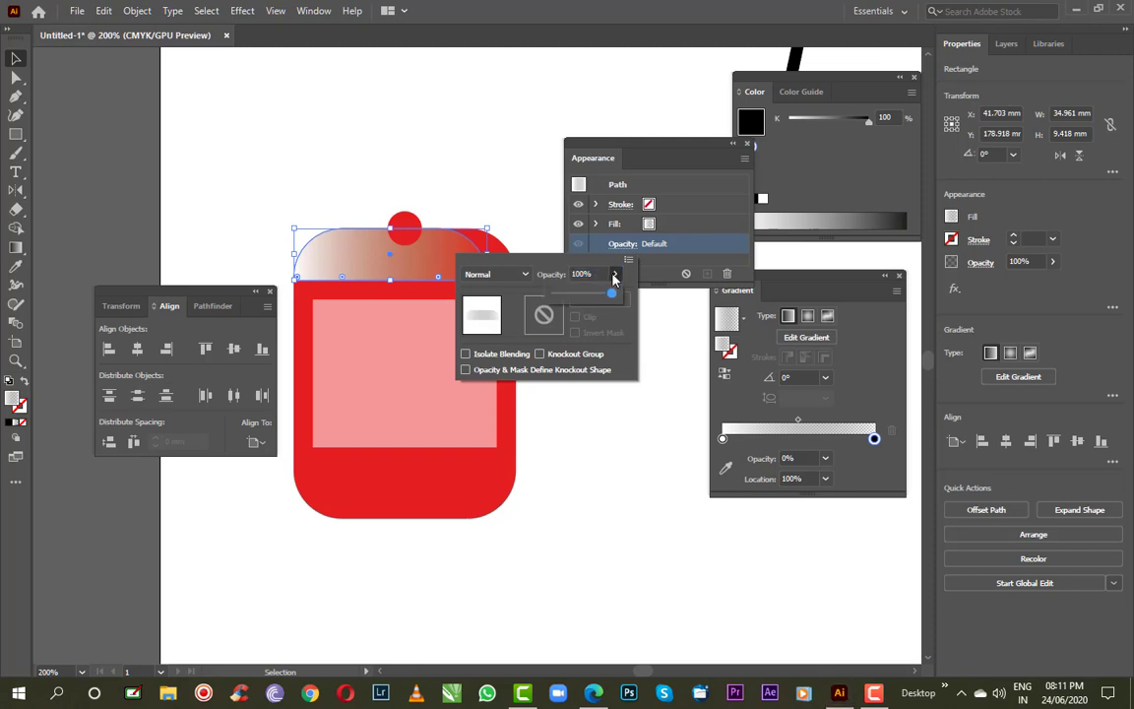
pyautogui.moveTo(613, 293)
pyautogui.mouseDown()
pyautogui.moveTo(596, 310)
pyautogui.moveTo(577, 305)
pyautogui.mouseUp()
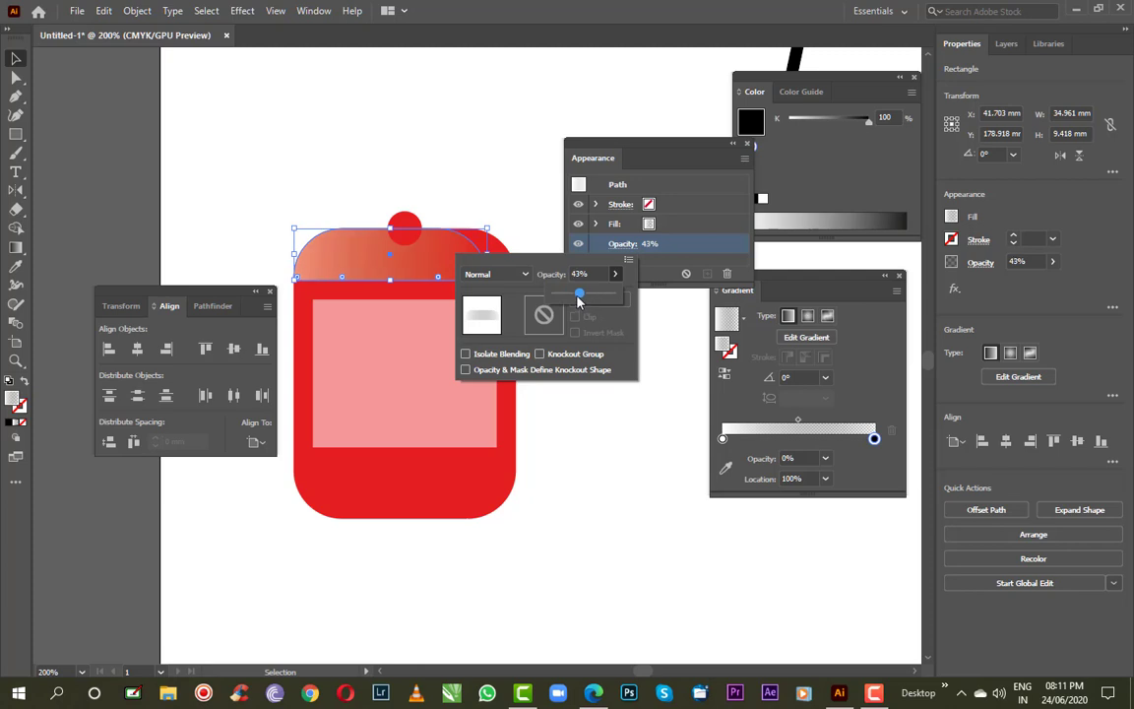
pyautogui.click(504, 279)
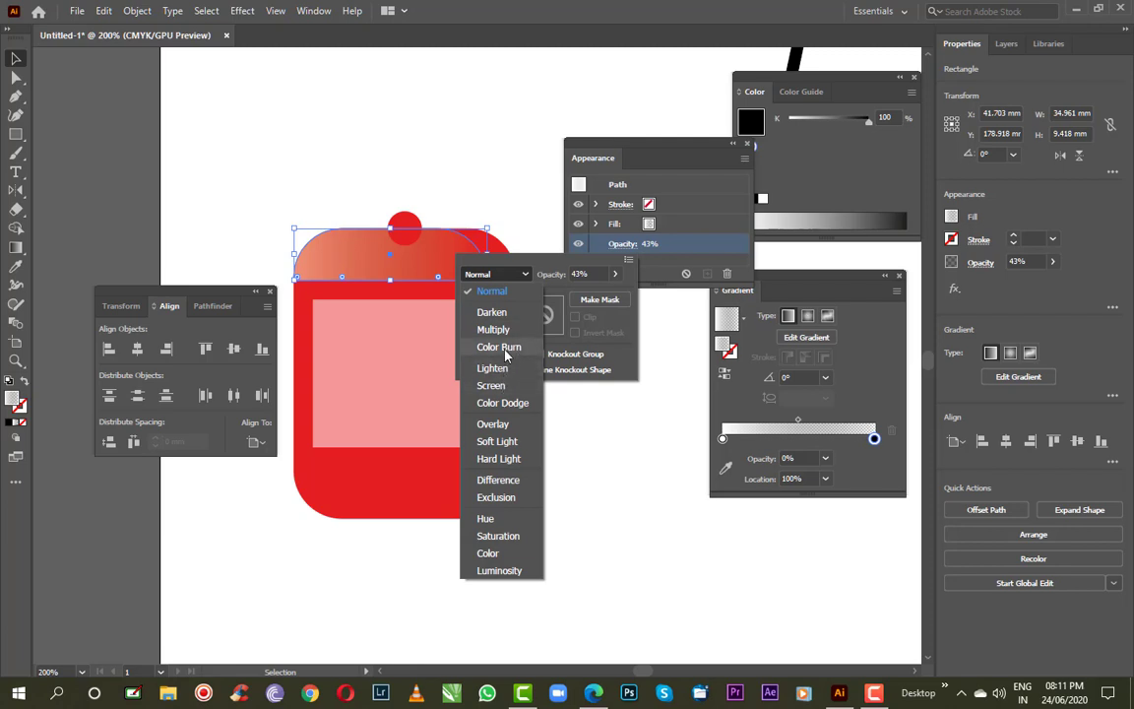
pyautogui.press('Escape')
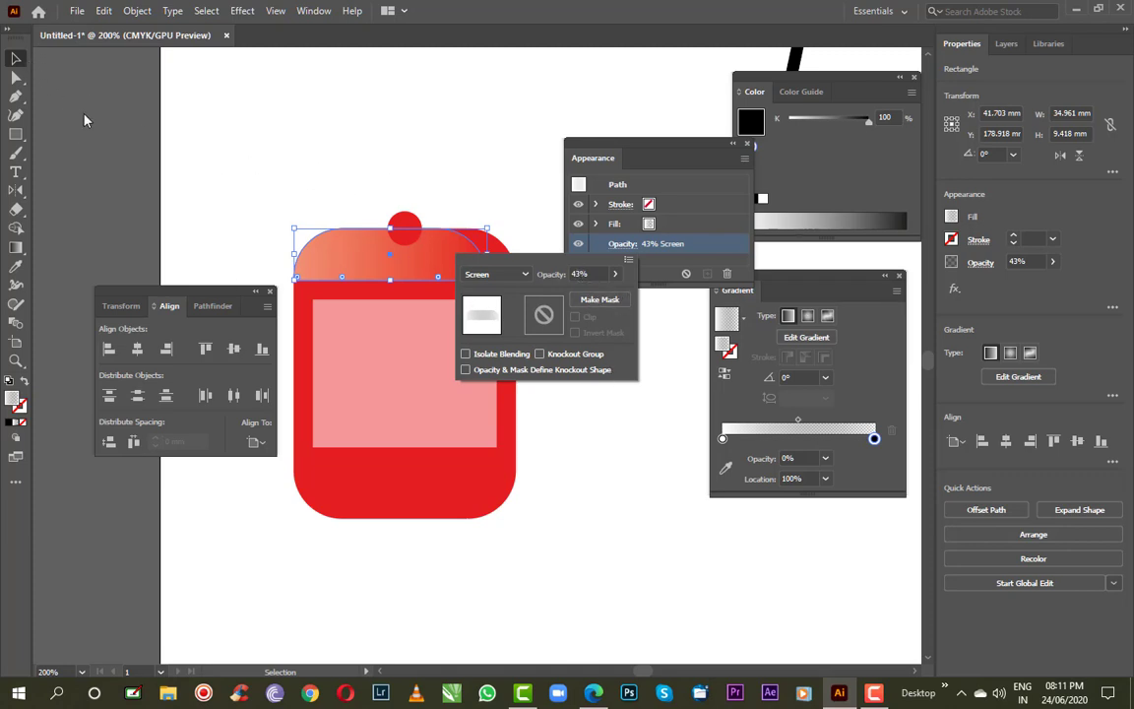
pyautogui.click(241, 134)
pyautogui.click(285, 235)
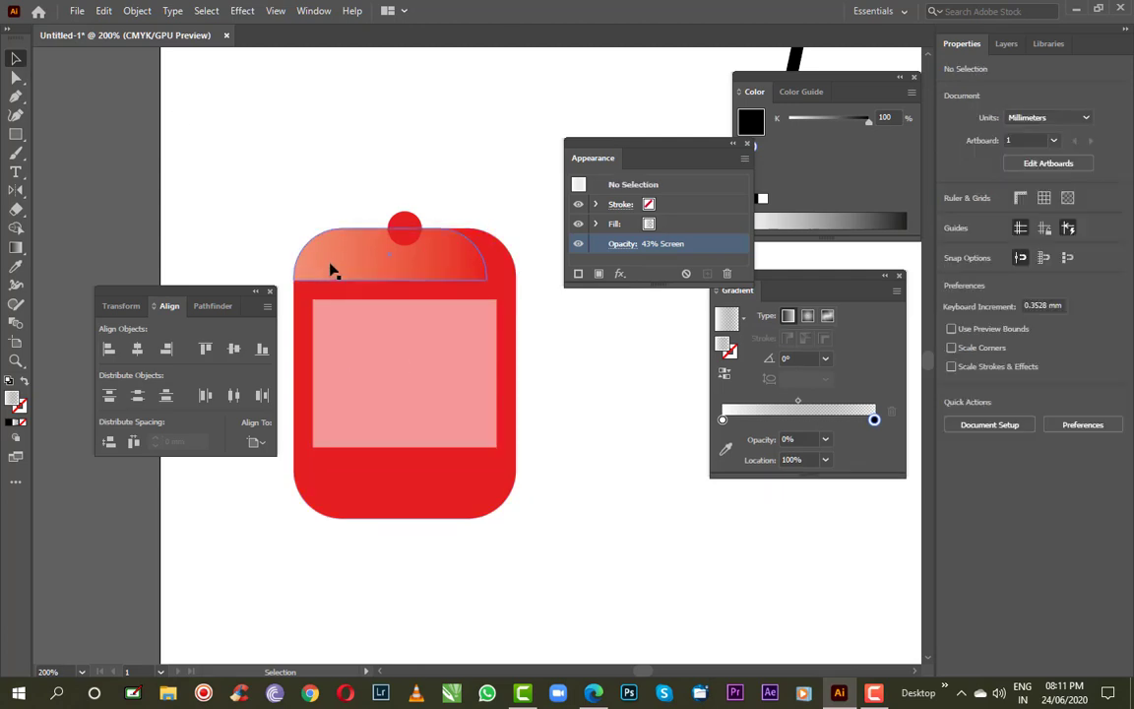
pyautogui.click(406, 226)
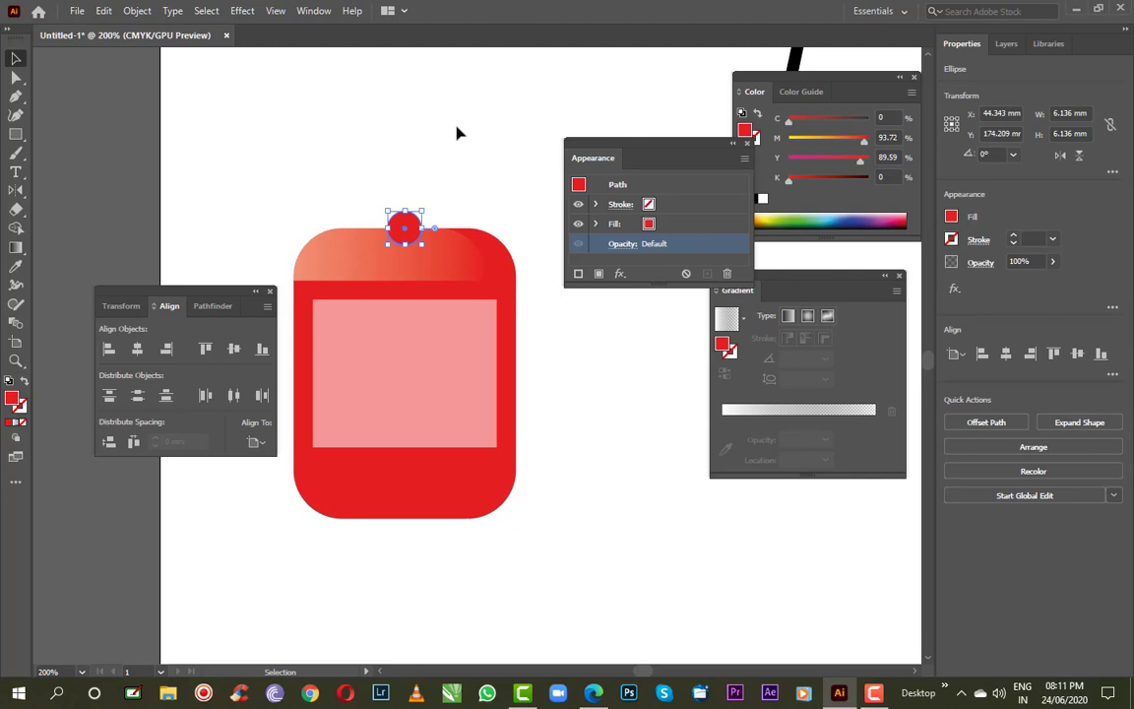
# In Layer 1, move the red Ellipse below the bag's rectangles in stacking order
pyautogui.press('a')
pyautogui.press('v')
pyautogui.click(1005, 44)
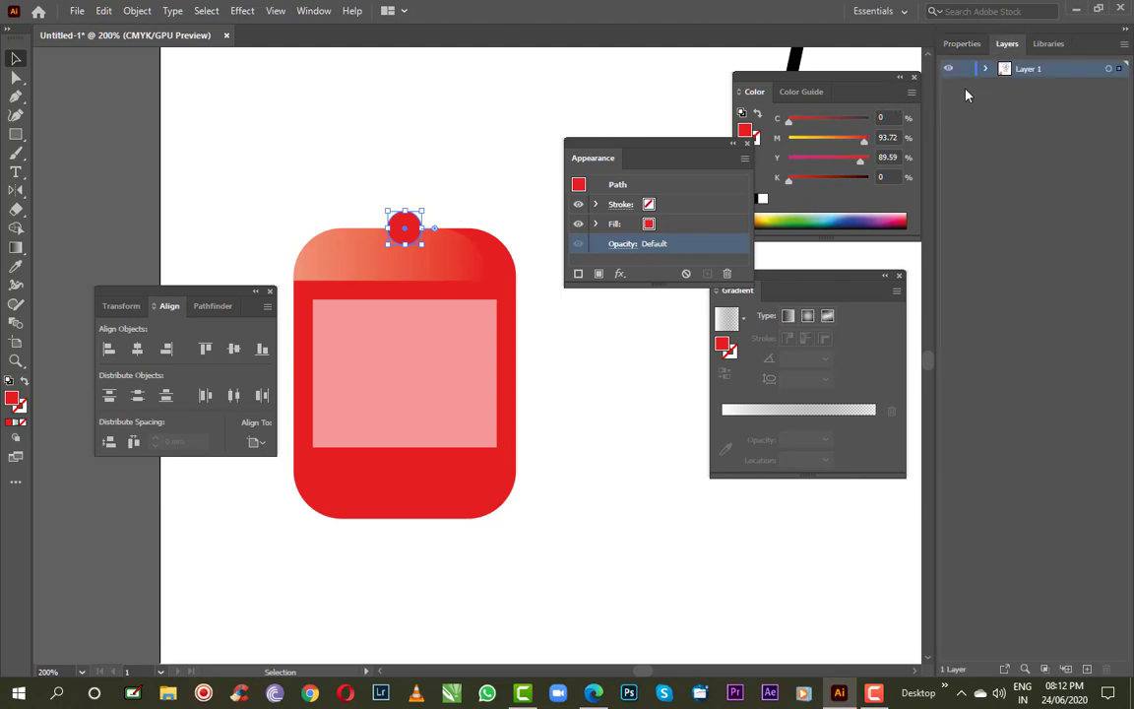
pyautogui.click(985, 69)
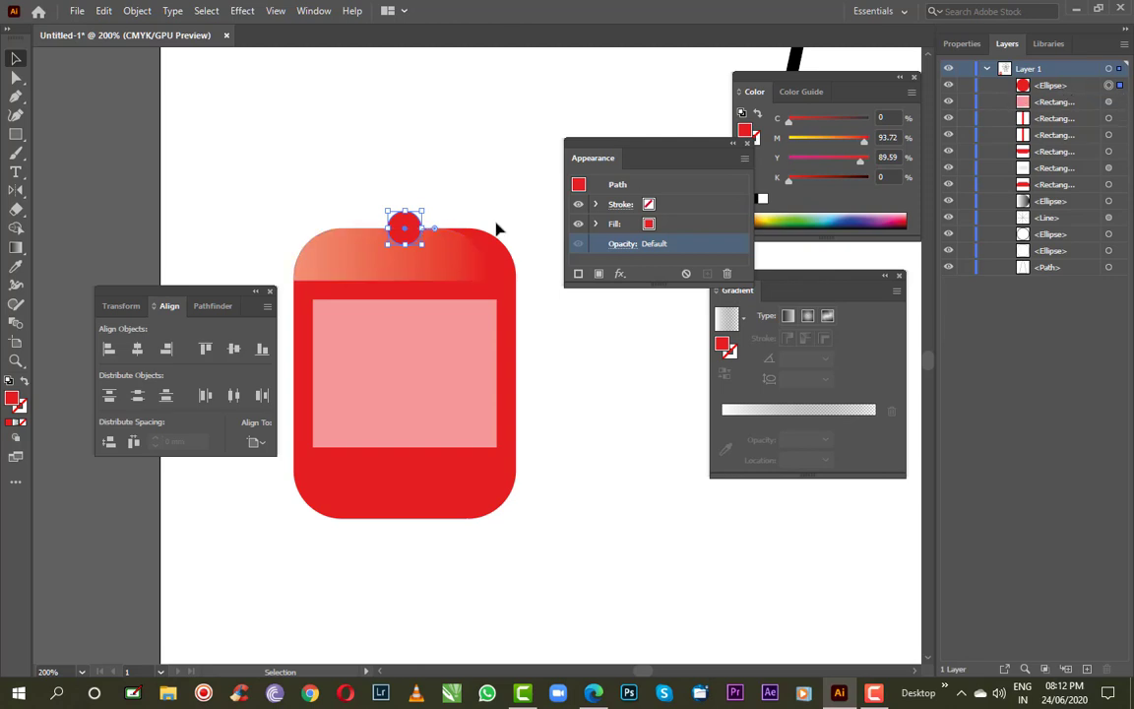
pyautogui.moveTo(1053, 87); pyautogui.dragTo(1060, 205)
pyautogui.click(482, 152)
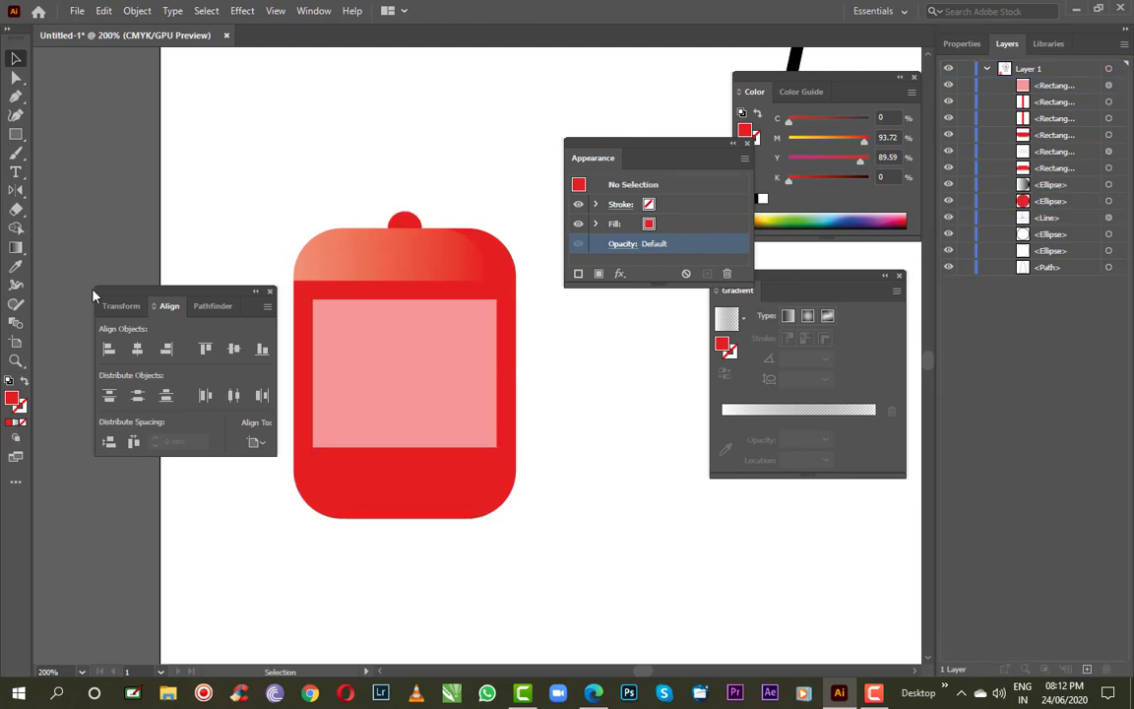
pyautogui.click(20, 138)
# Draw a bar across the bag's lower red band and fill it white (FFFFFF)
pyautogui.moveTo(323, 467); pyautogui.dragTo(478, 491)
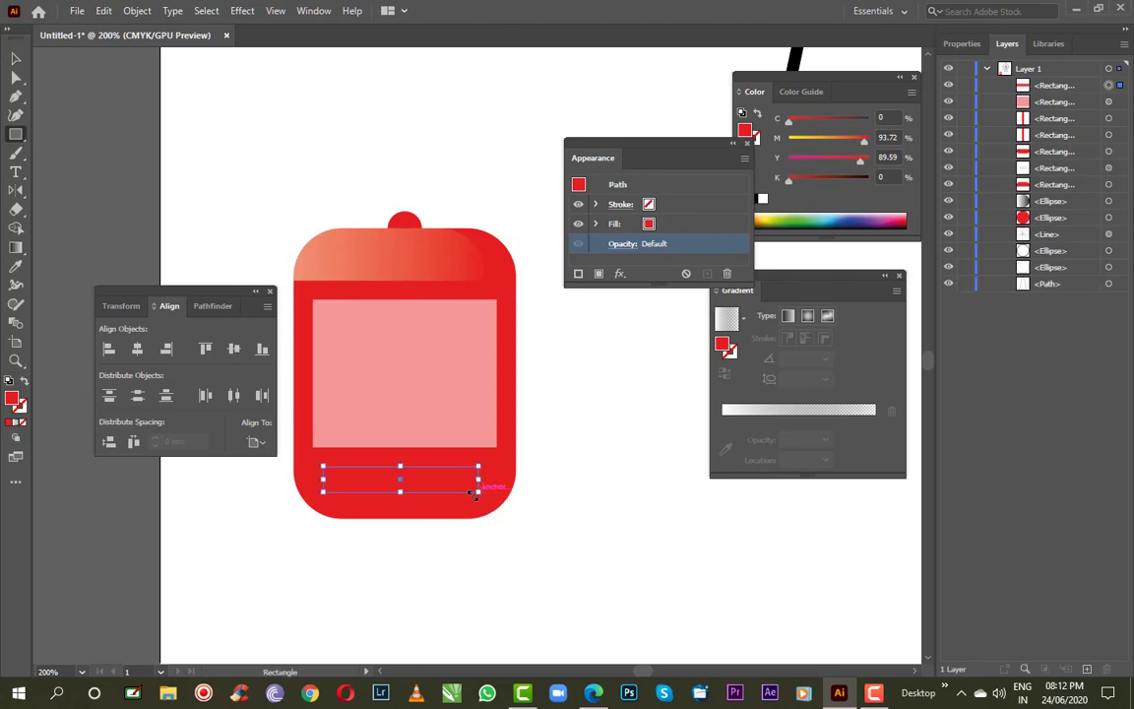
pyautogui.doubleClick(12, 398)
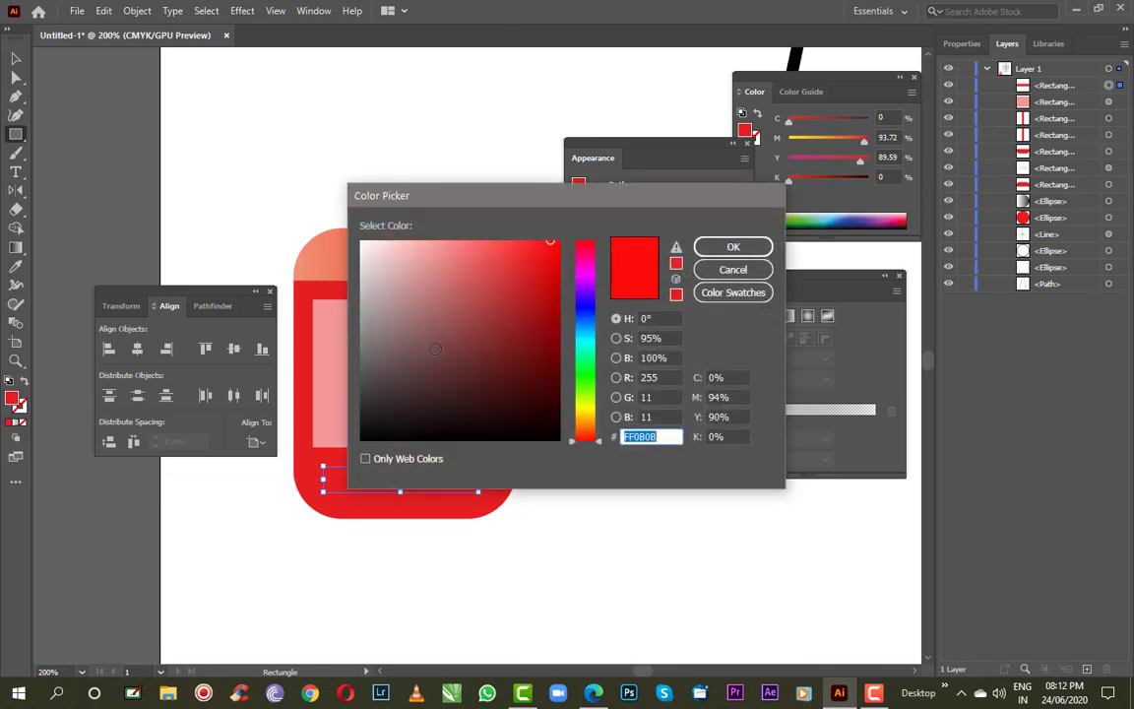
pyautogui.click(732, 246)
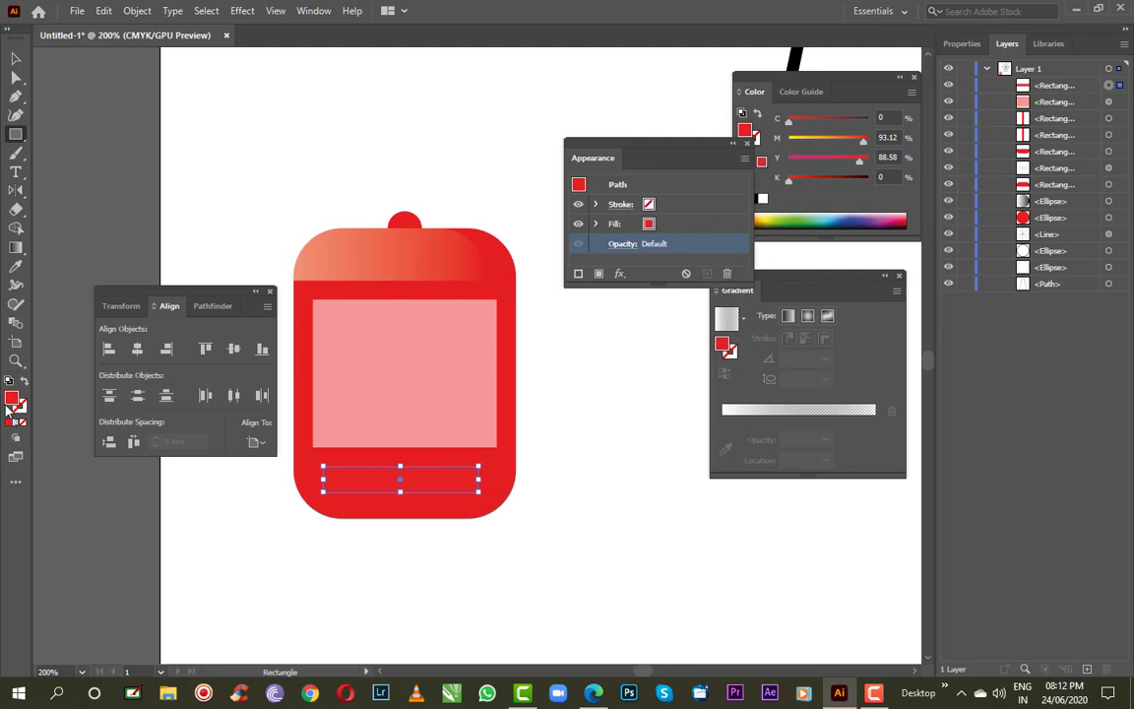
pyautogui.doubleClick(13, 399)
pyautogui.moveTo(433, 254); pyautogui.dragTo(360, 240)
pyautogui.click(732, 246)
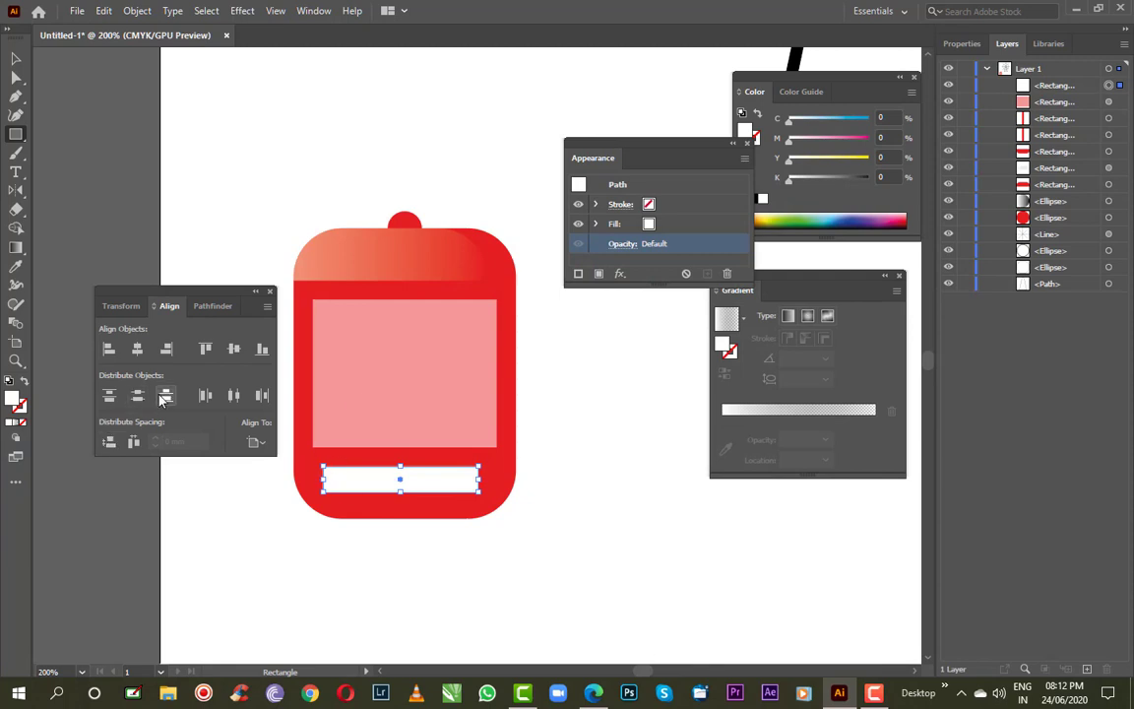
pyautogui.click(16, 248)
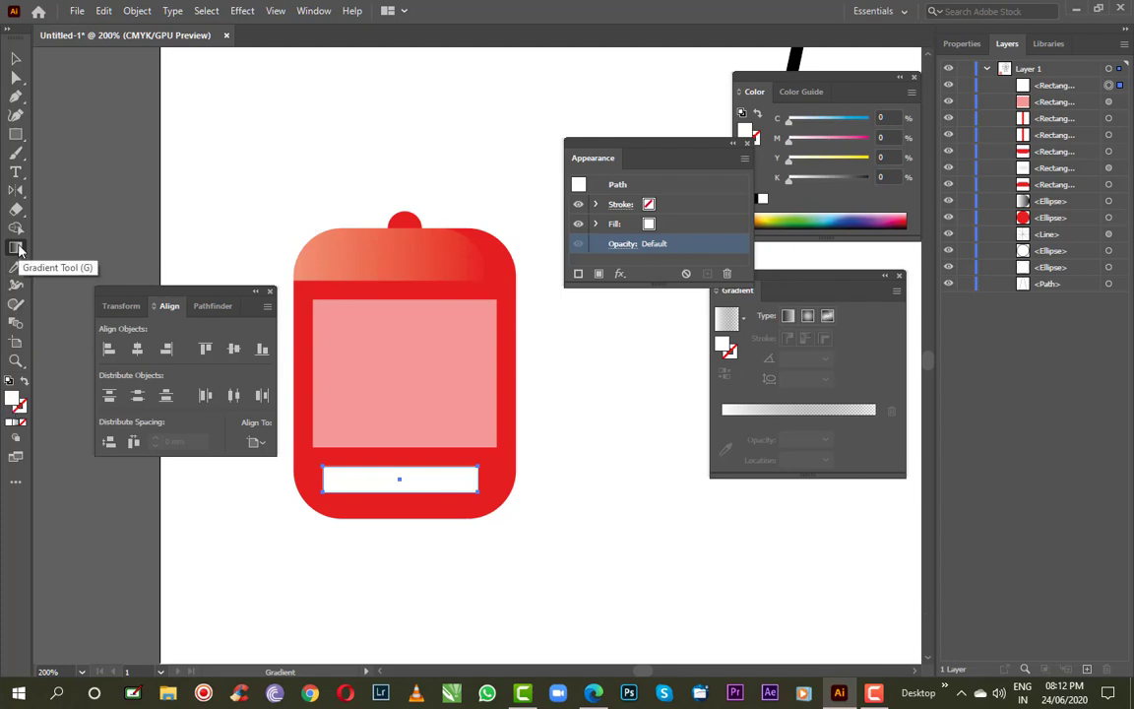
# Fill the bar with a white-to-transparent gradient, pulling both stops inward
pyautogui.click(796, 409)
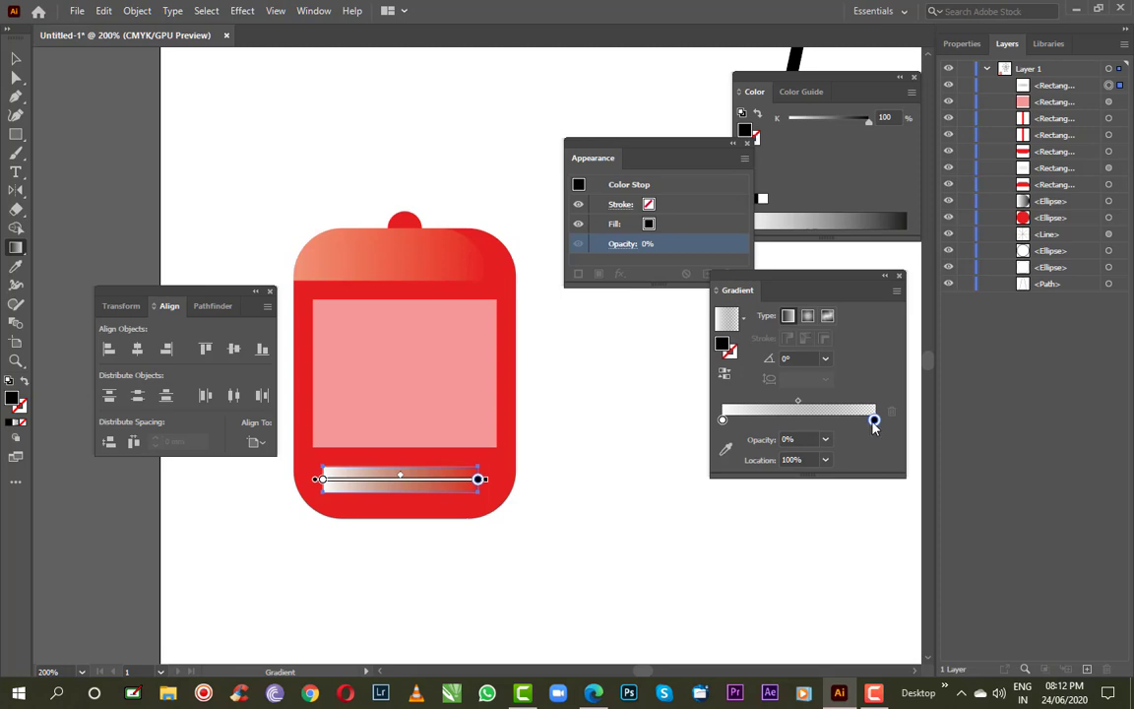
pyautogui.moveTo(873, 424); pyautogui.dragTo(845, 420)
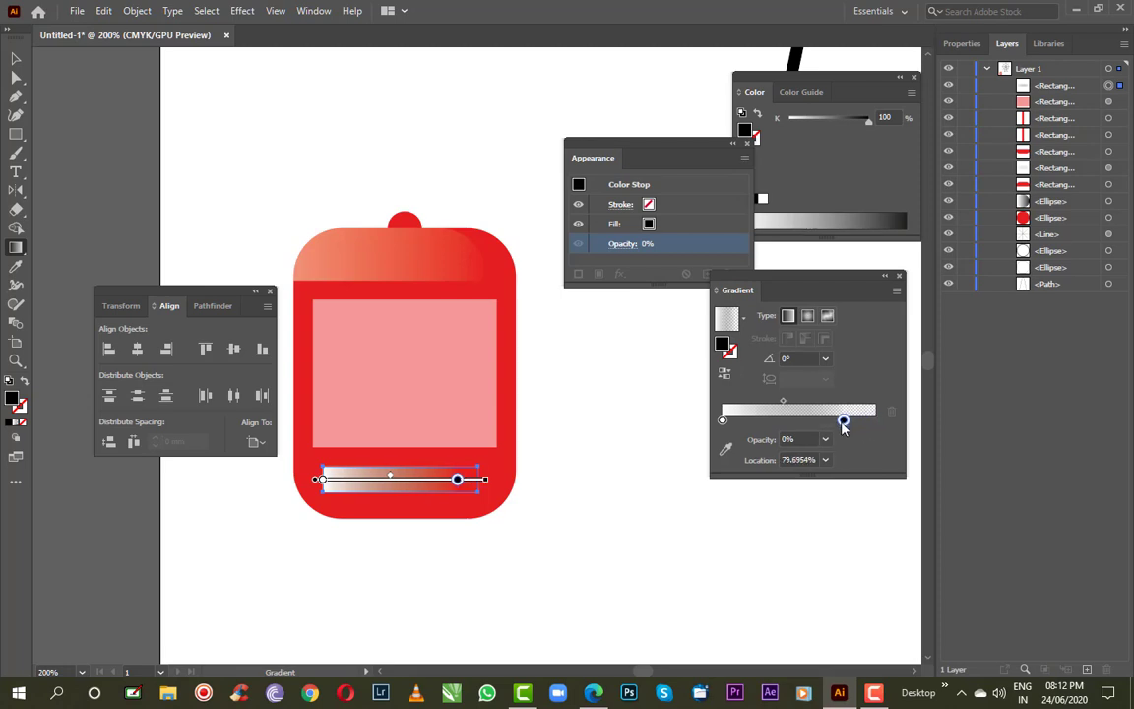
pyautogui.moveTo(722, 419); pyautogui.dragTo(738, 419)
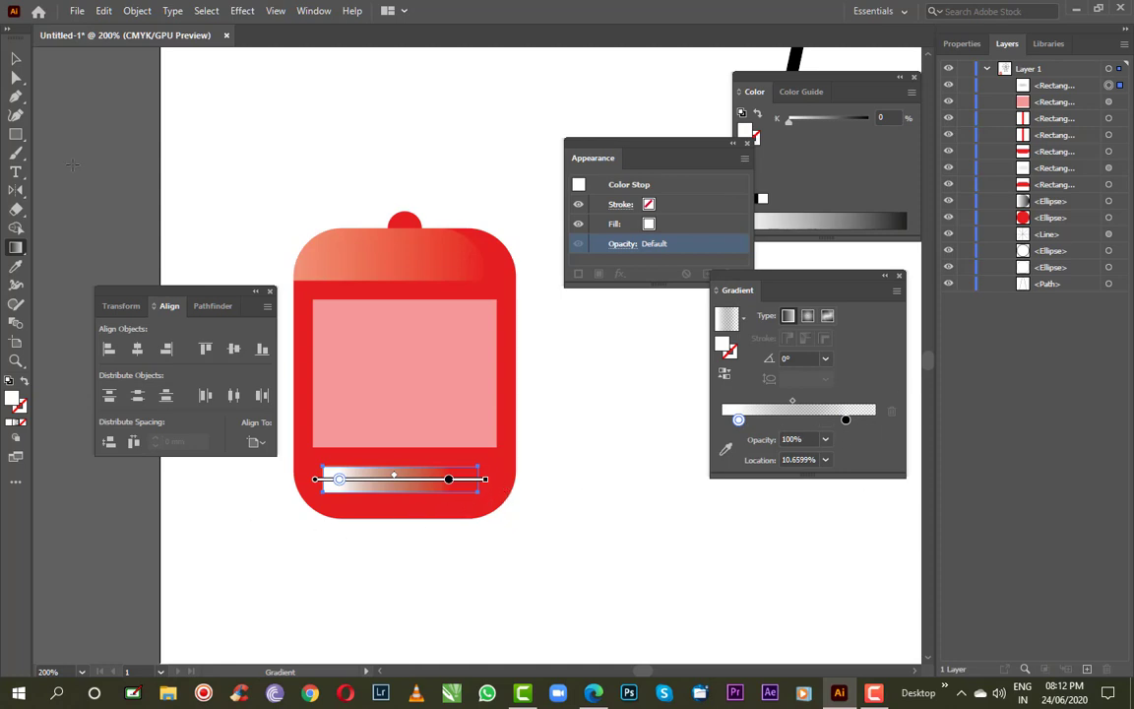
# Round the bar's corners with the live-corner widget
pyautogui.press('a')
pyautogui.scroll(1, 415, 494)
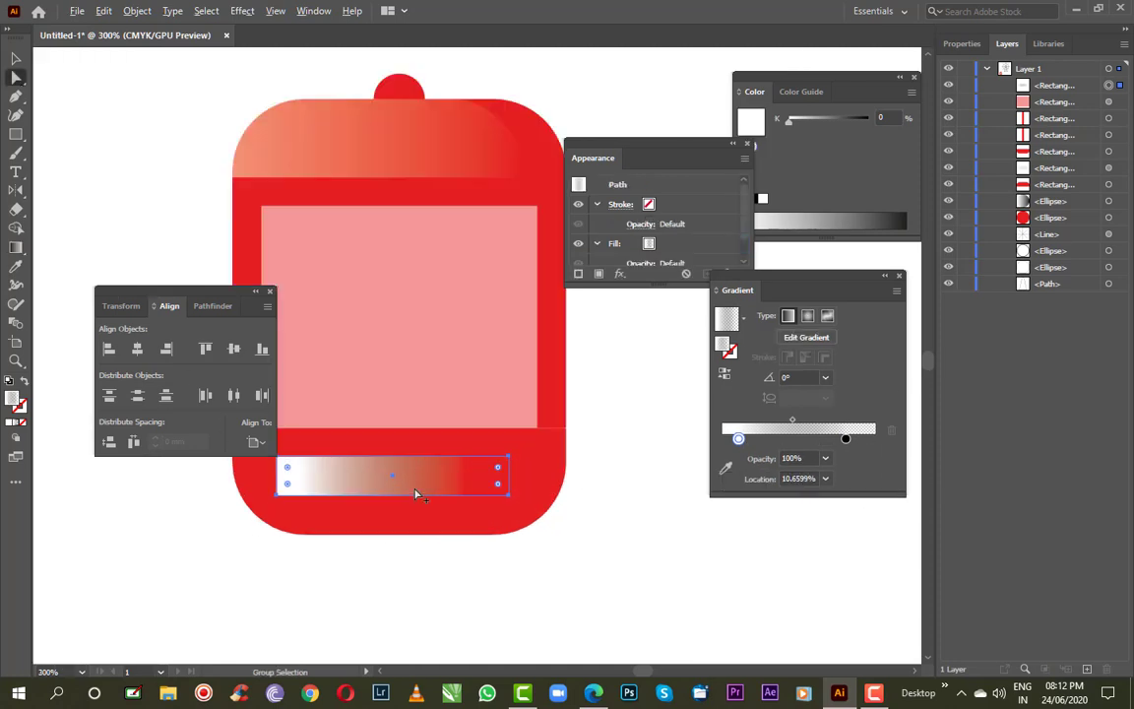
pyautogui.scroll(1, 415, 494)
pyautogui.moveTo(147, 302); pyautogui.dragTo(67, 213)
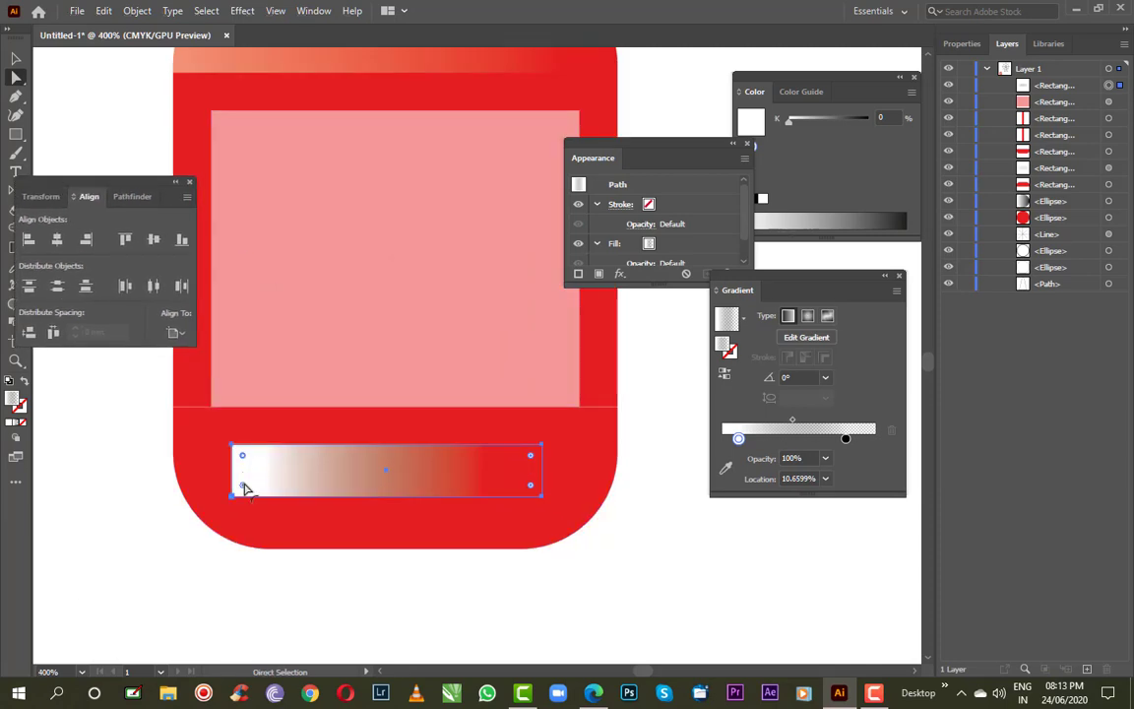
pyautogui.moveTo(244, 489); pyautogui.dragTo(236, 448)
# Round the bar's bottom-left corner with the live-corner widget
pyautogui.click(196, 571)
pyautogui.moveTo(268, 465); pyautogui.dragTo(232, 499)
pyautogui.click(173, 535)
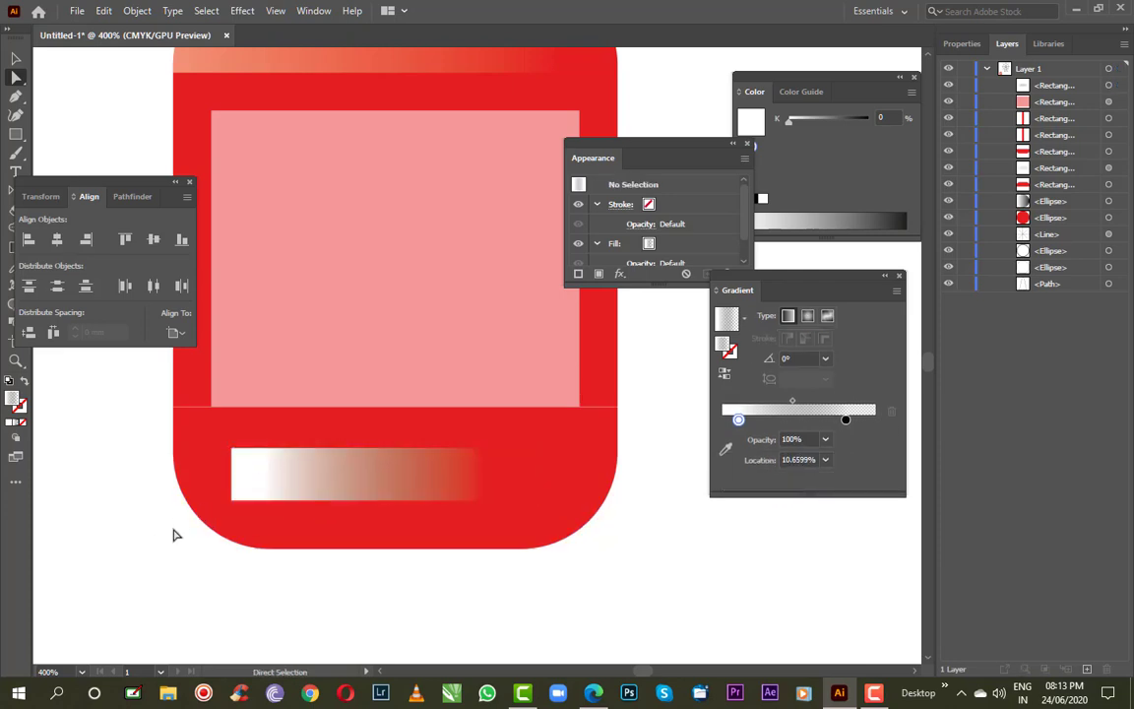
pyautogui.click(247, 494)
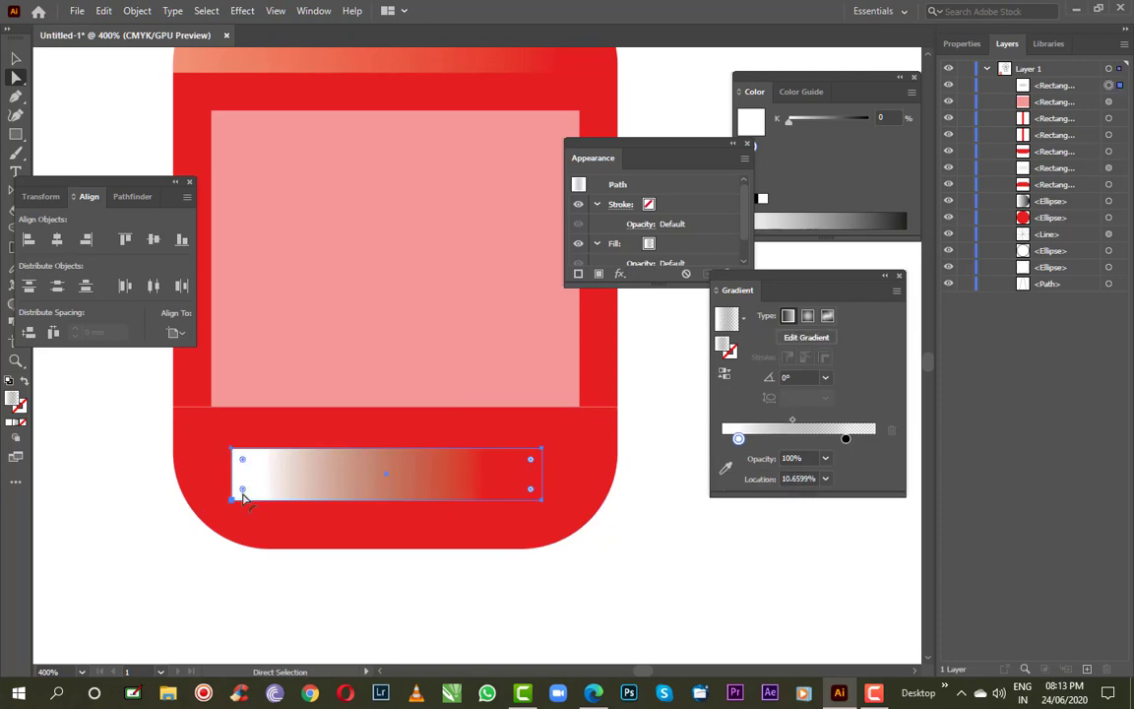
pyautogui.moveTo(243, 491); pyautogui.dragTo(279, 477)
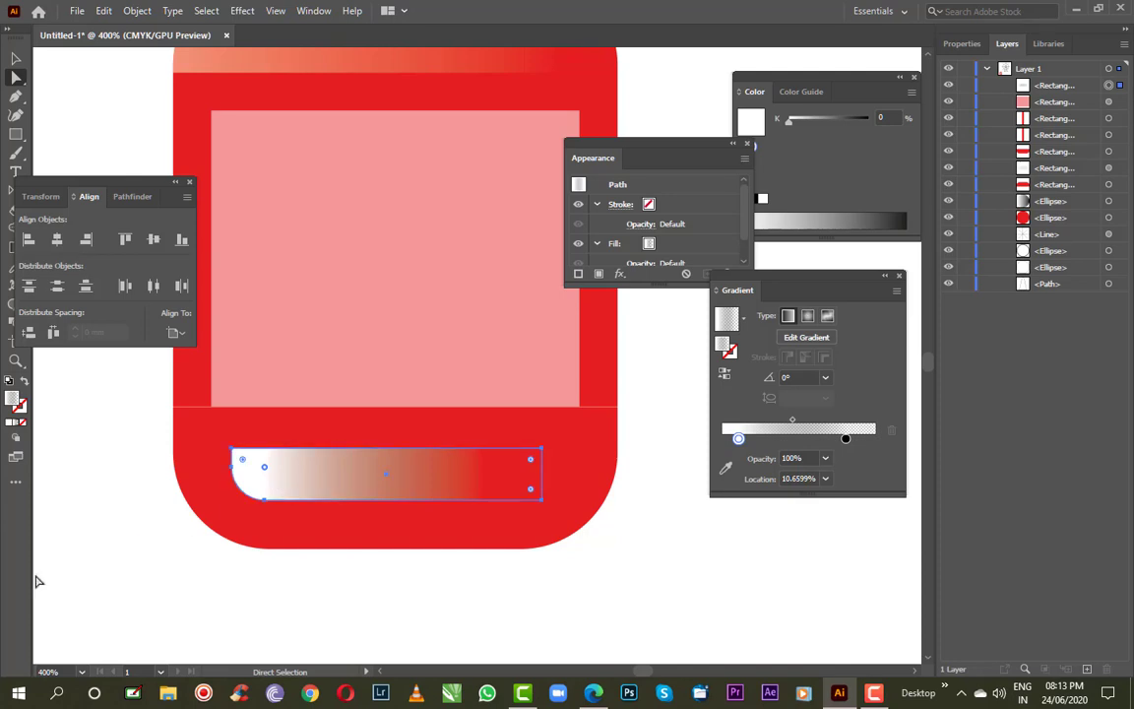
pyautogui.click(177, 531)
# Set the bar's stroke to None so it has no outline
pyautogui.click(258, 492)
pyautogui.press('x')
pyautogui.press('.')
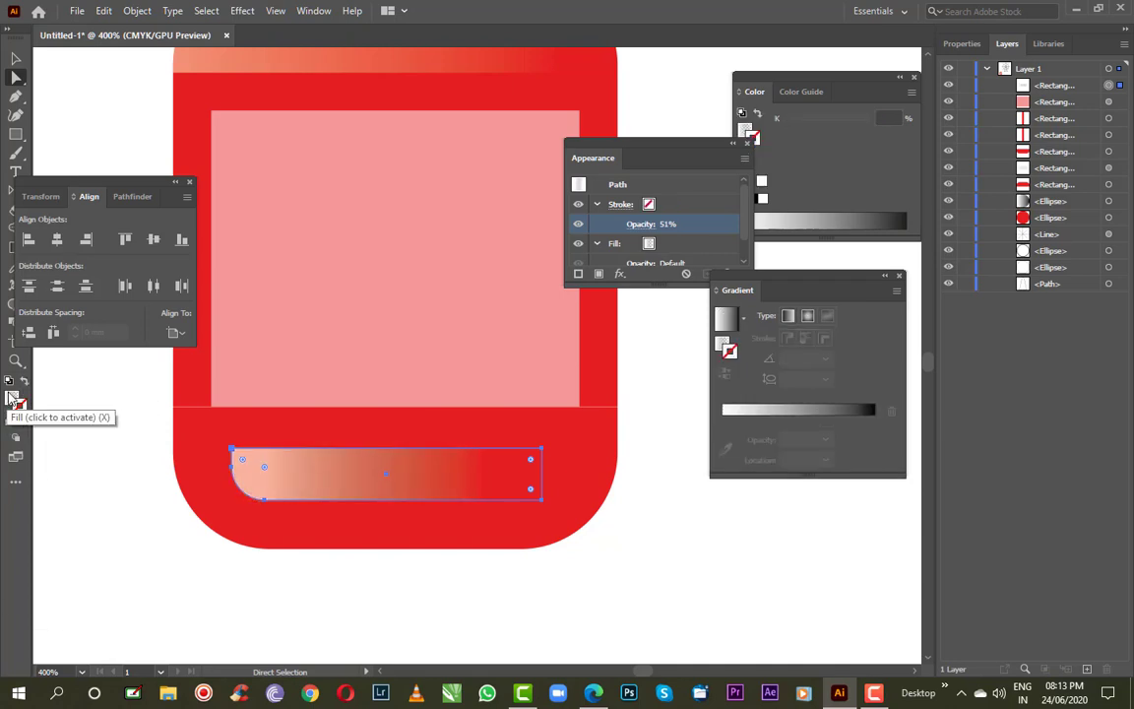
pyautogui.click(23, 422)
pyautogui.click(235, 590)
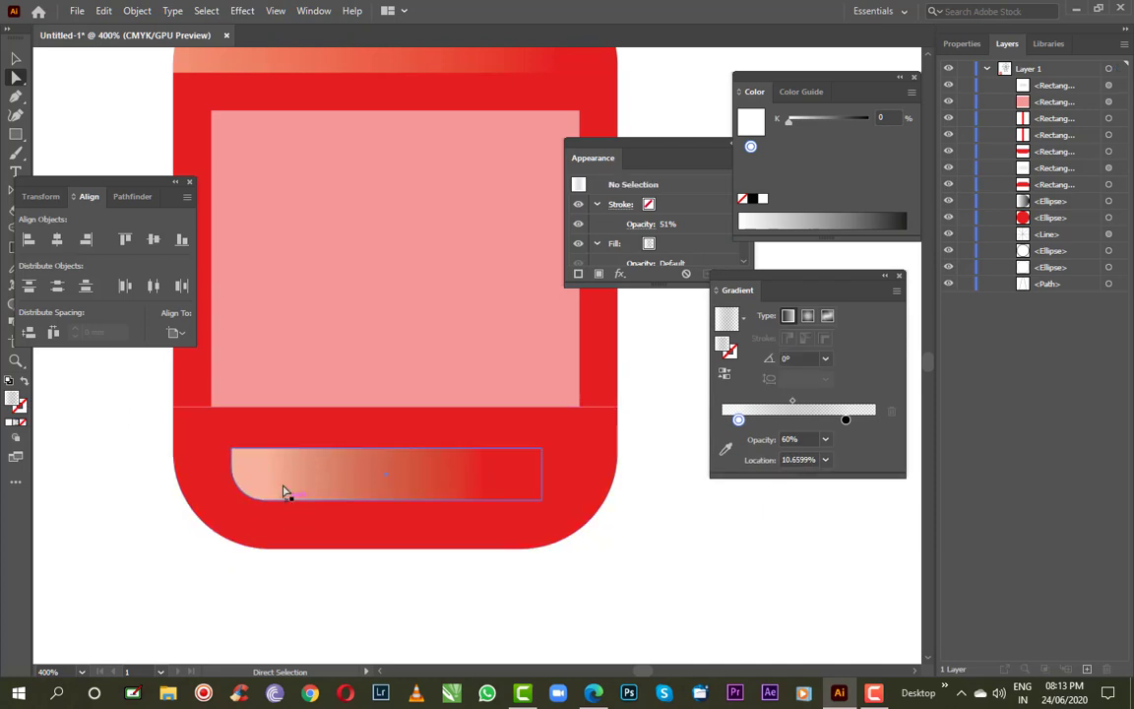
# Slide the bar left until it sits flush against the bag's left edge
pyautogui.click(282, 486)
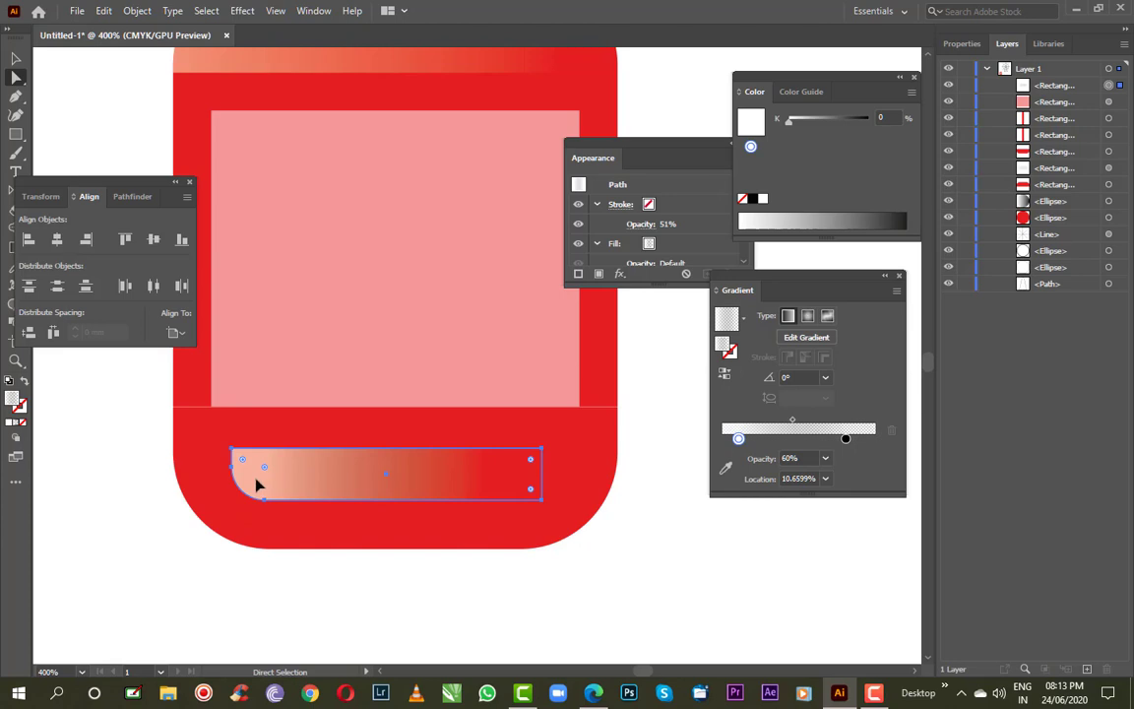
pyautogui.moveTo(257, 484); pyautogui.dragTo(202, 484)
pyautogui.click(153, 532)
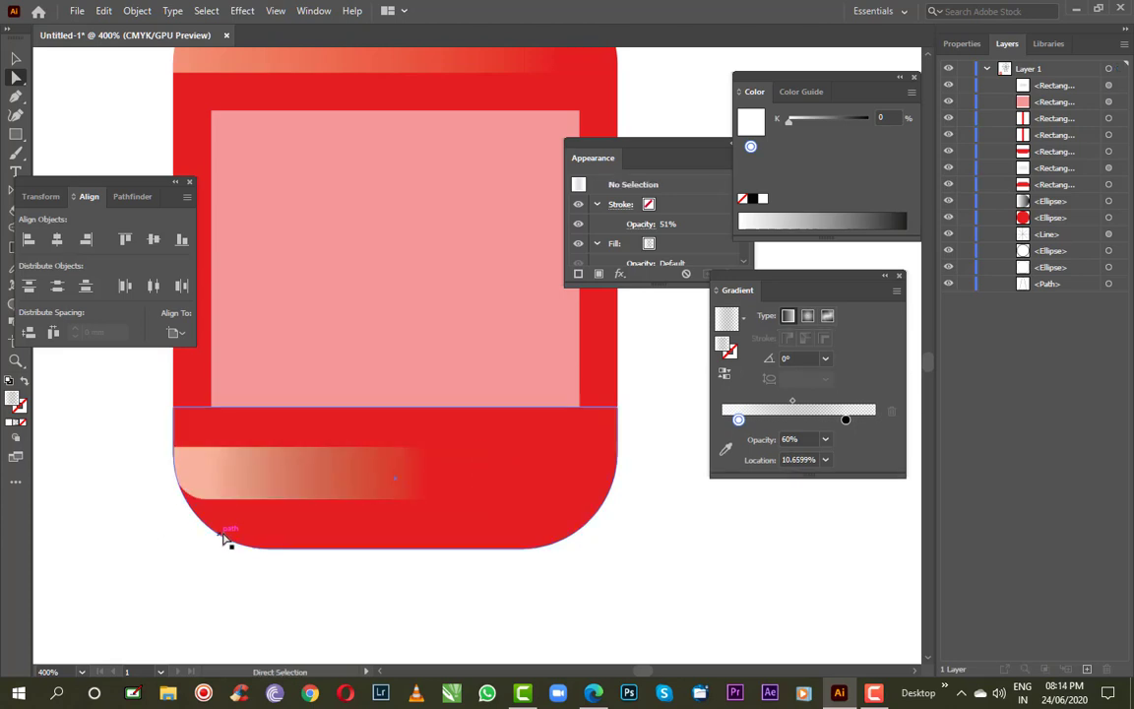
pyautogui.scroll(-3, 224, 537)
pyautogui.scroll(-1, 224, 536)
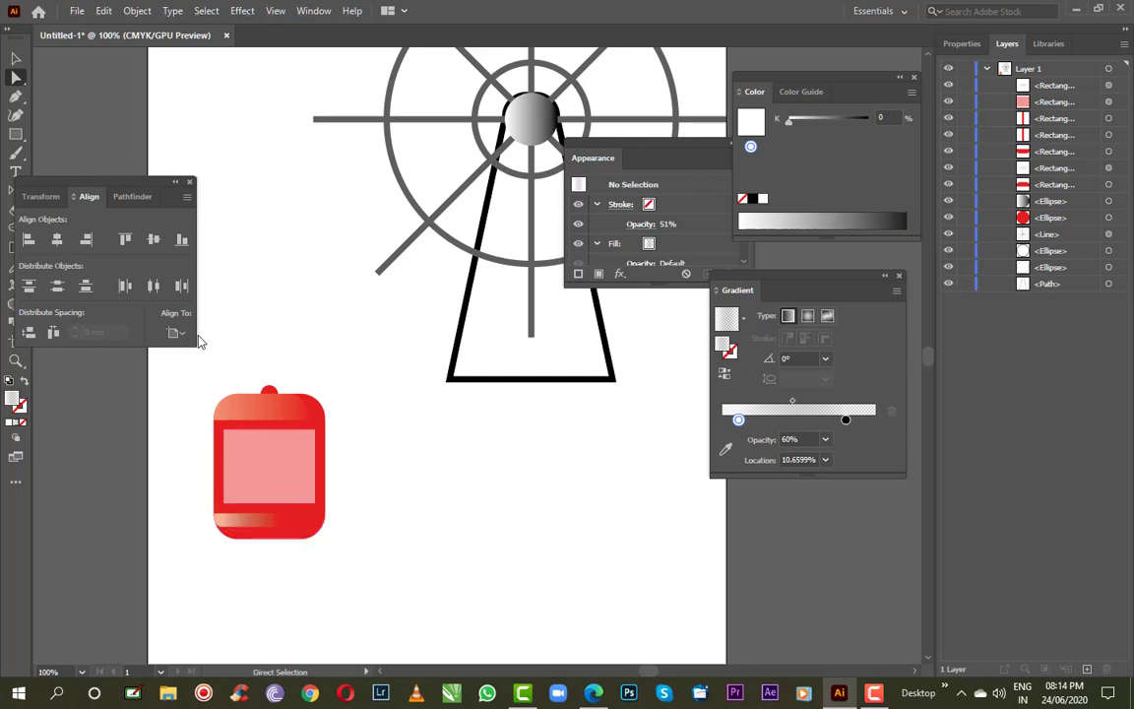
# Select all parts of the bag and scale them down to about 36.1 × 42.54 mm
pyautogui.click(15, 59)
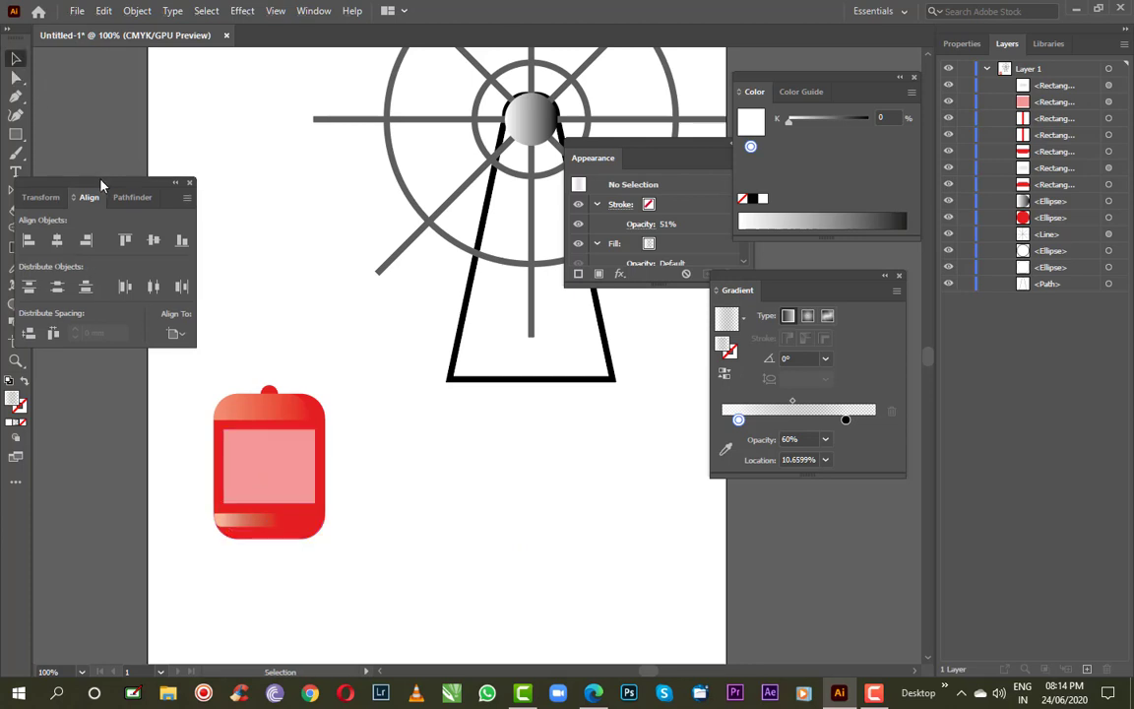
pyautogui.moveTo(101, 183); pyautogui.dragTo(66, 128)
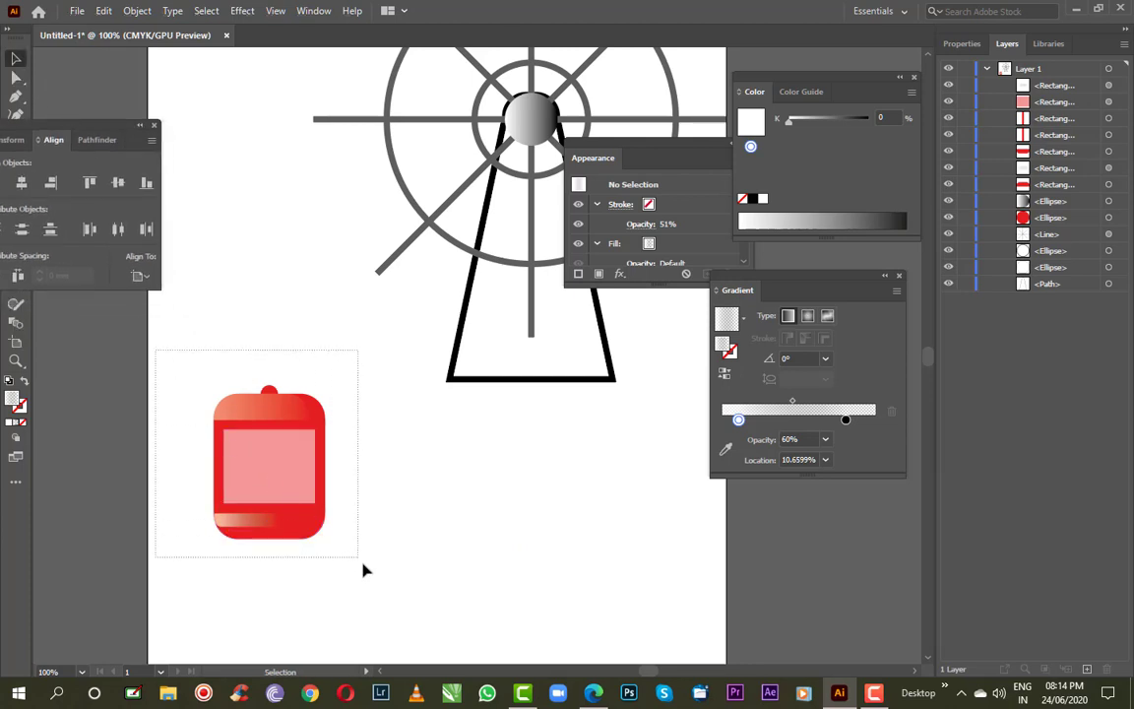
pyautogui.moveTo(139, 315); pyautogui.dragTo(346, 532)
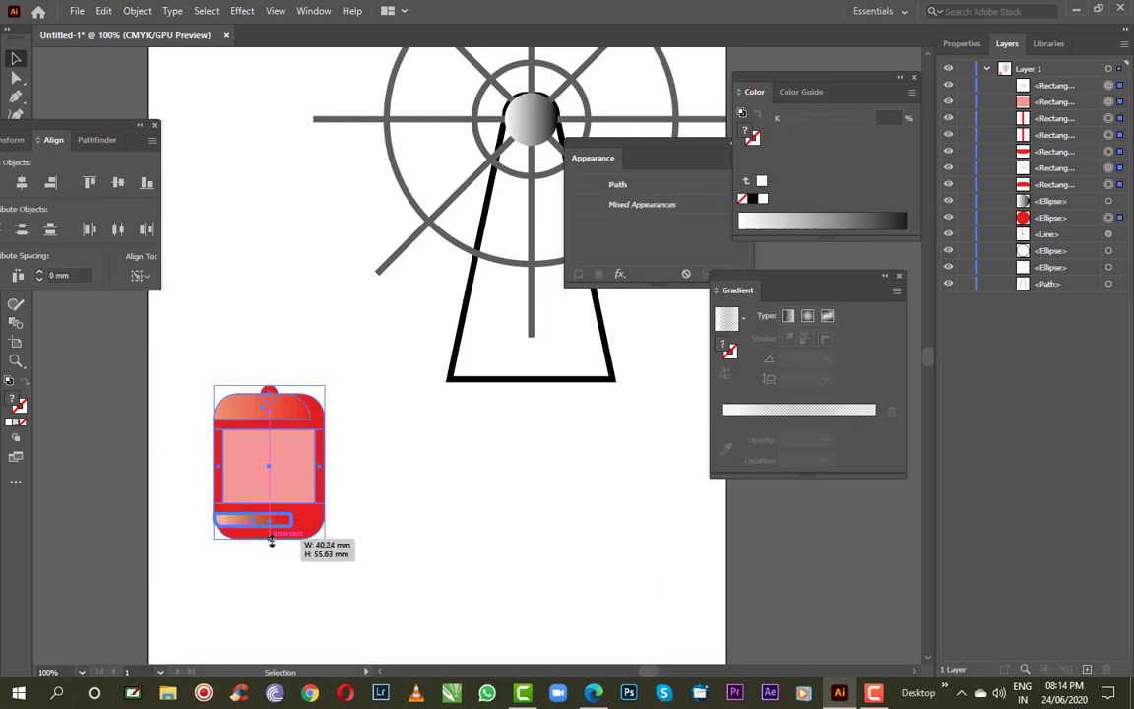
pyautogui.moveTo(270, 539); pyautogui.dragTo(271, 513)
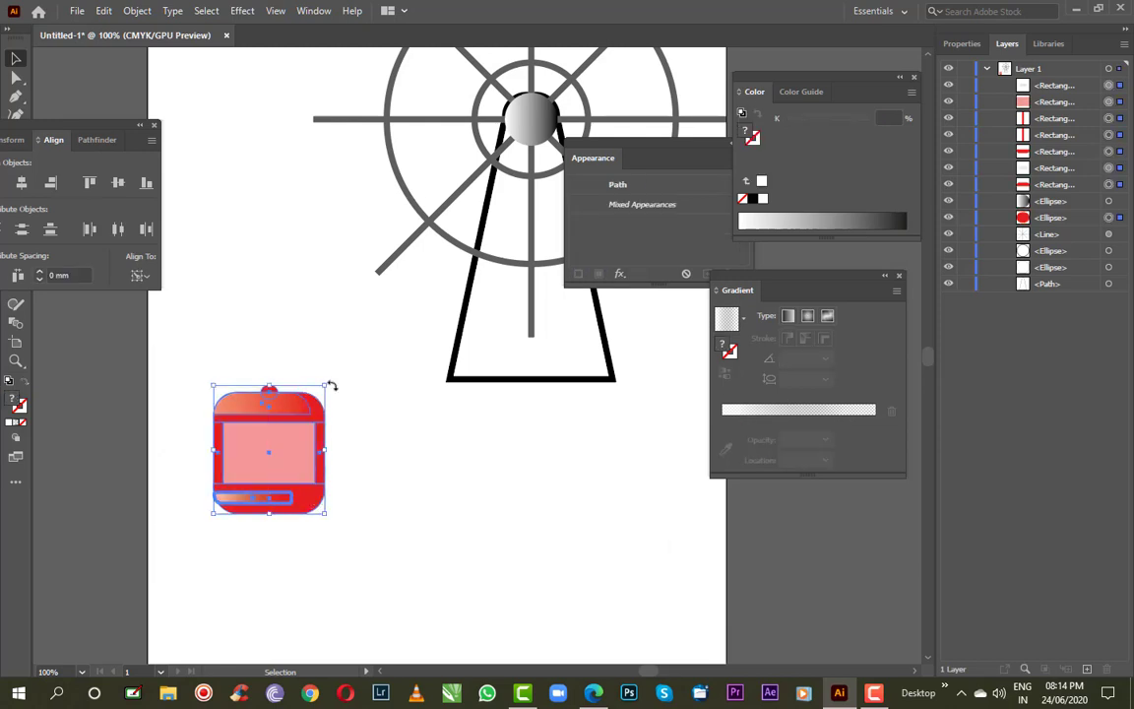
pyautogui.moveTo(328, 386); pyautogui.dragTo(313, 400)
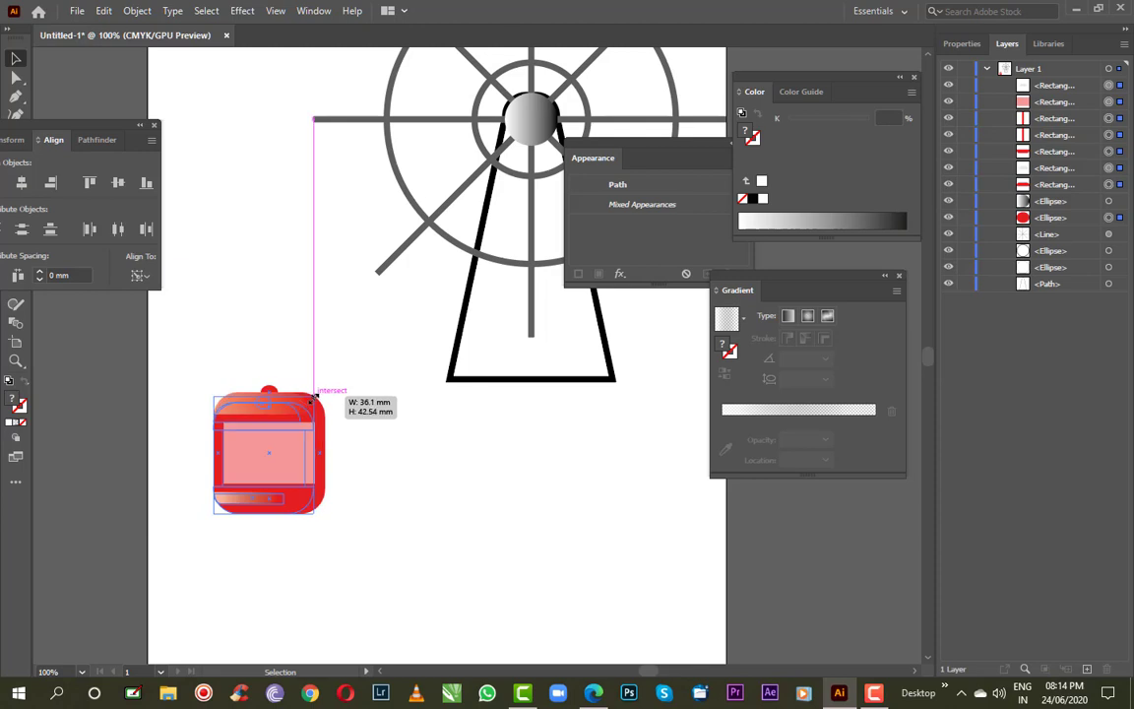
pyautogui.click(346, 397)
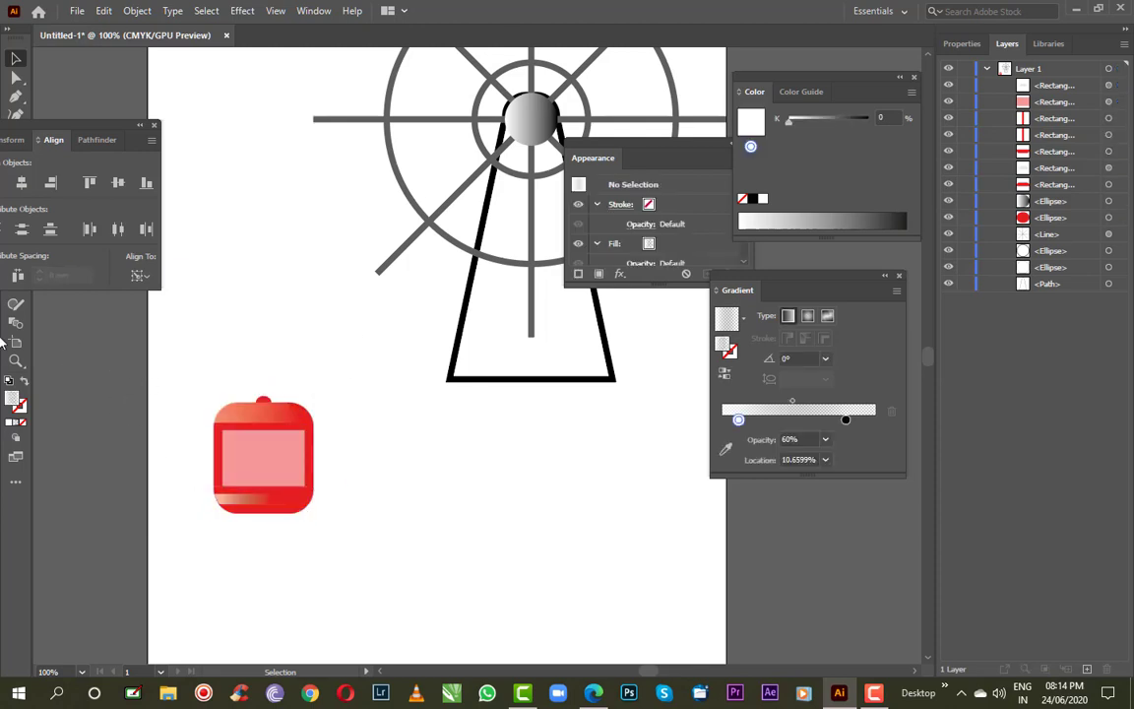
pyautogui.moveTo(62, 135); pyautogui.dragTo(166, 118)
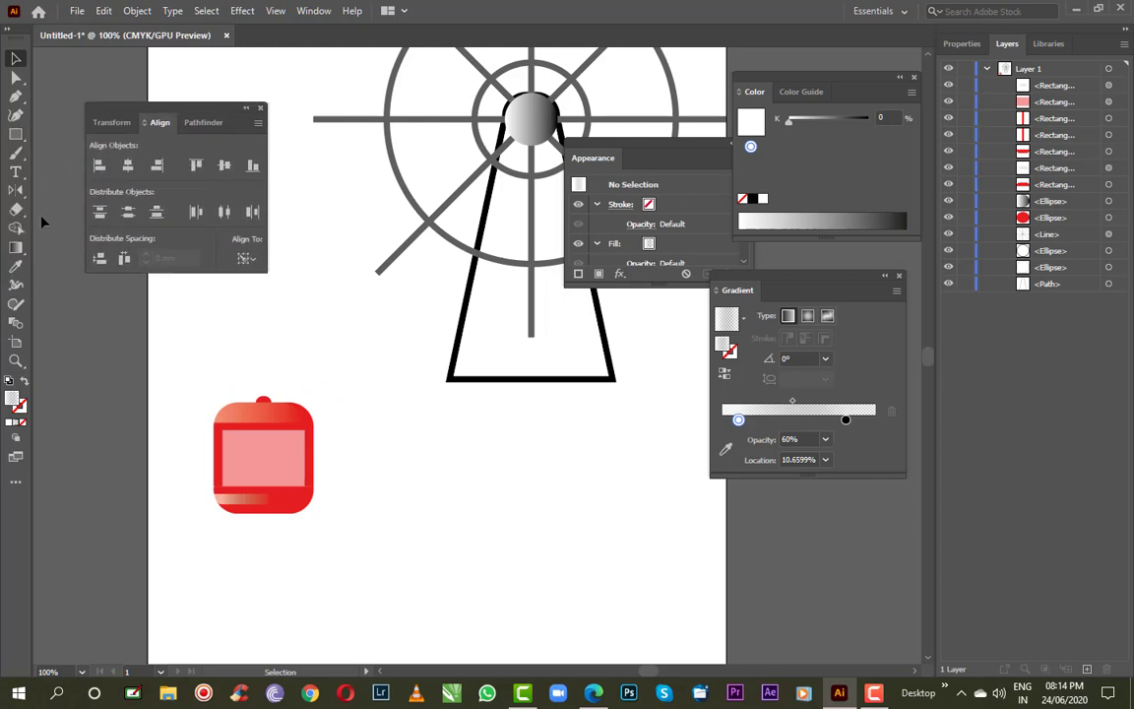
# Draw a small circle above the bag with a solid near-black #161616 fill
pyautogui.click(16, 132)
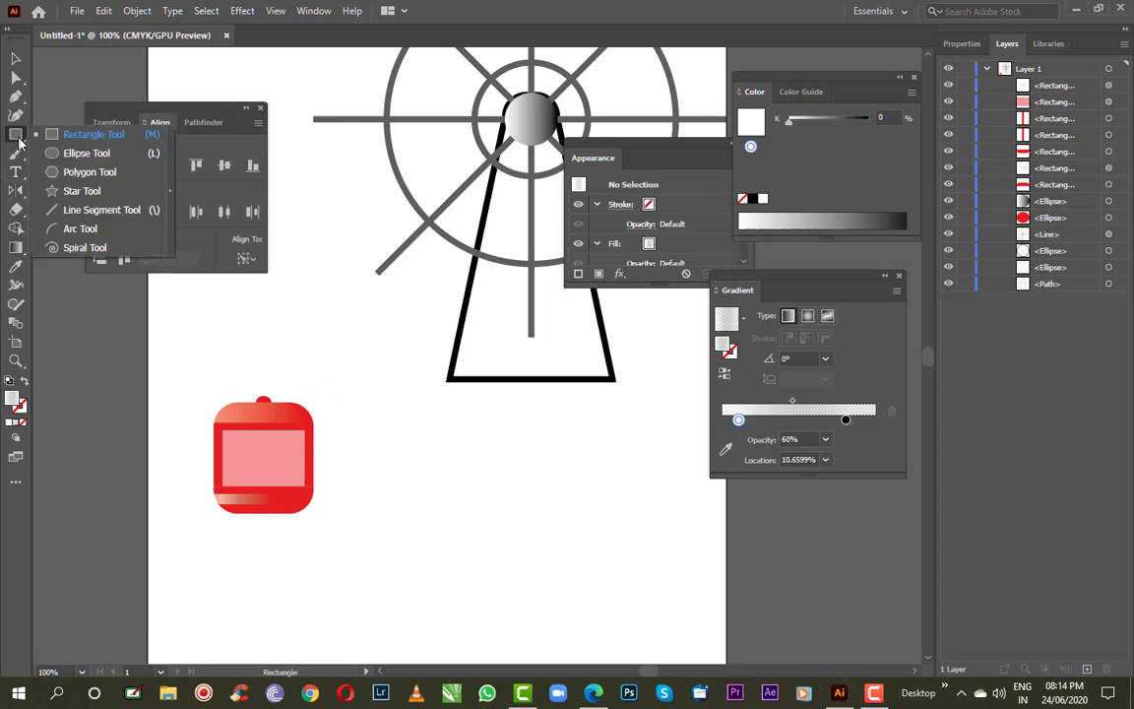
pyautogui.click(50, 148)
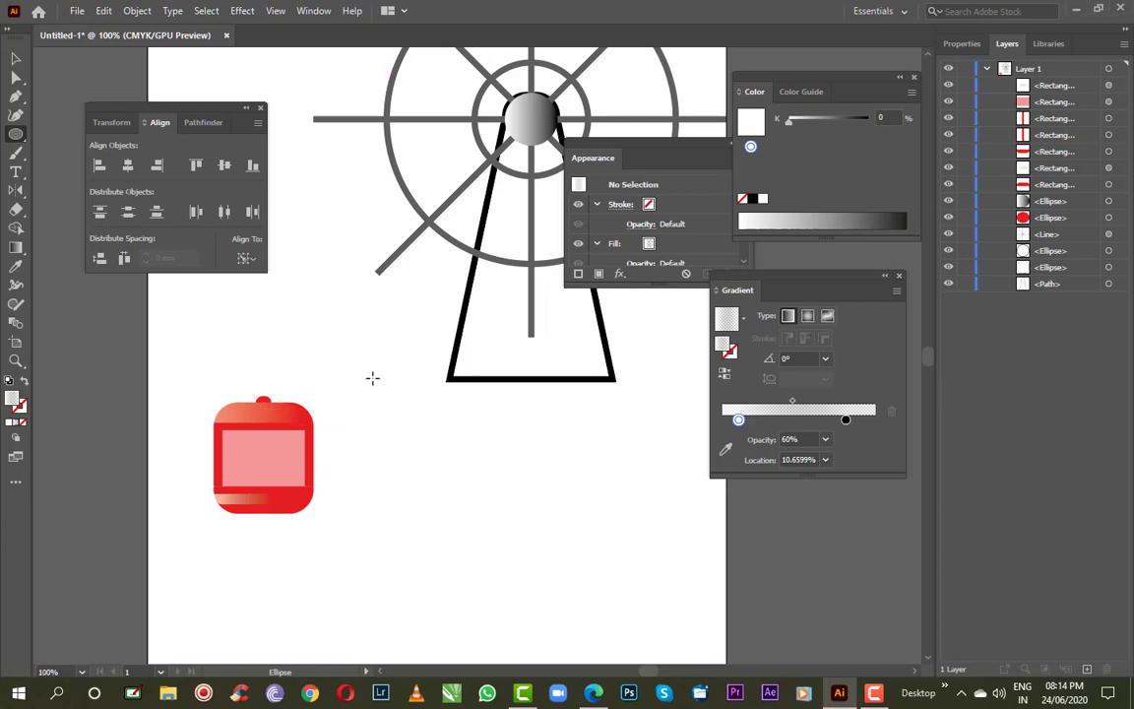
pyautogui.moveTo(352, 347); pyautogui.dragTo(366, 363)
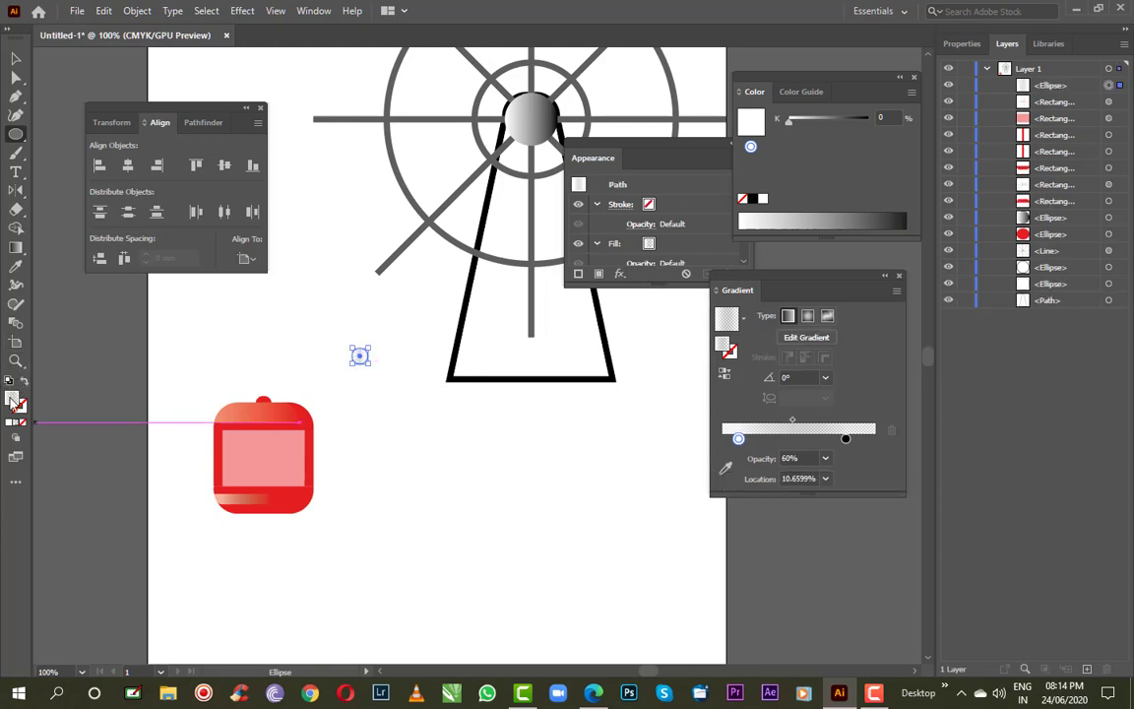
pyautogui.doubleClick(12, 396)
pyautogui.write('000000')
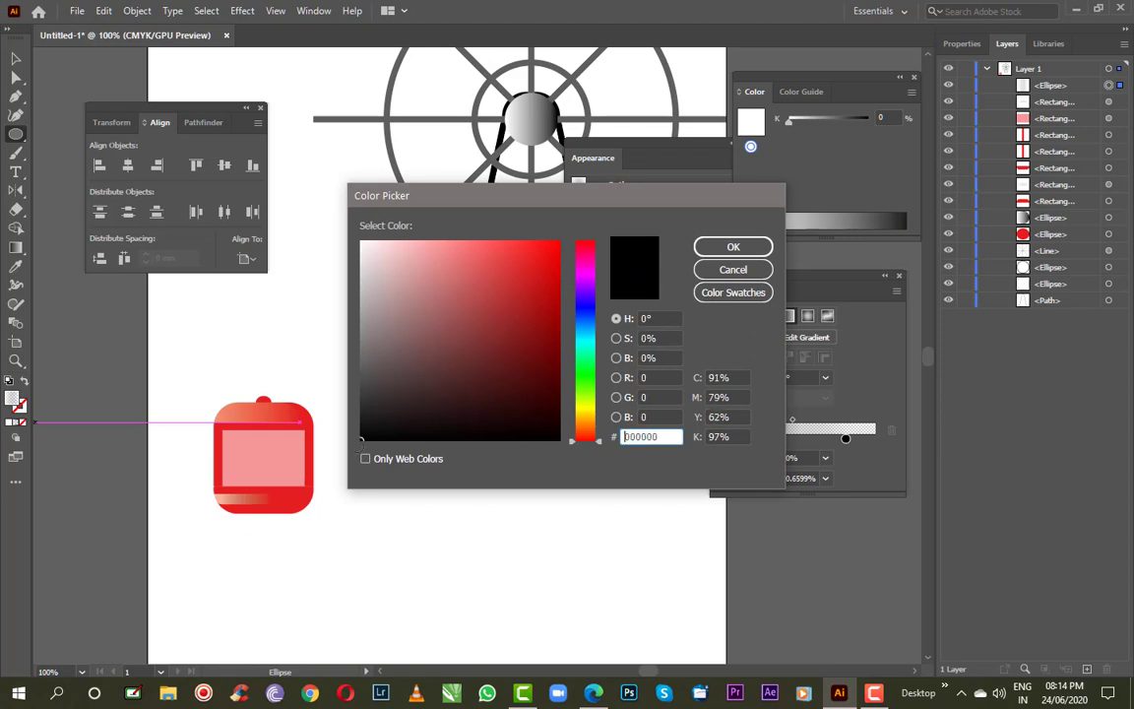
pyautogui.click(732, 246)
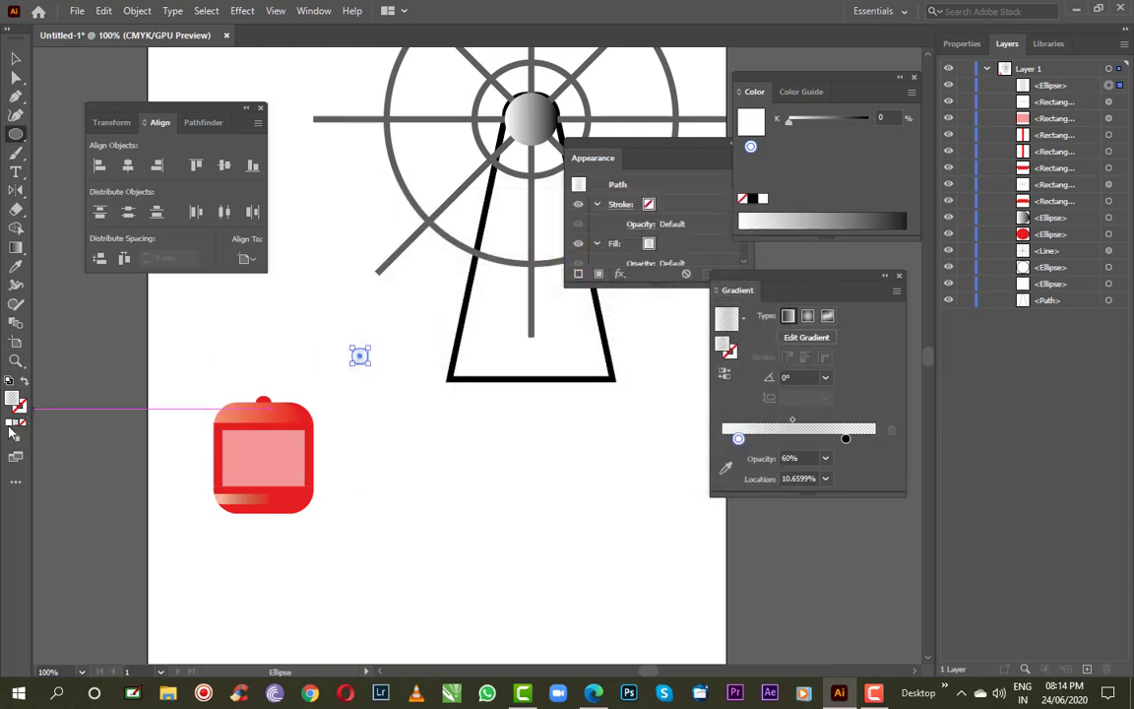
pyautogui.click(9, 422)
pyautogui.doubleClick(18, 404)
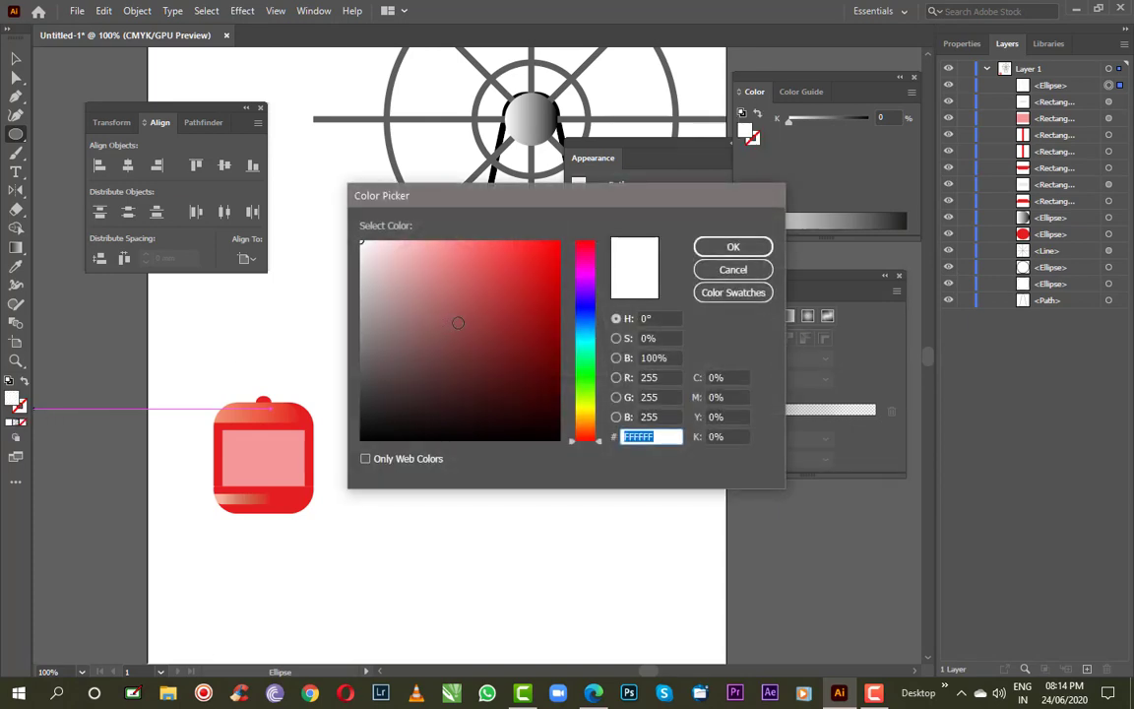
pyautogui.click(360, 425)
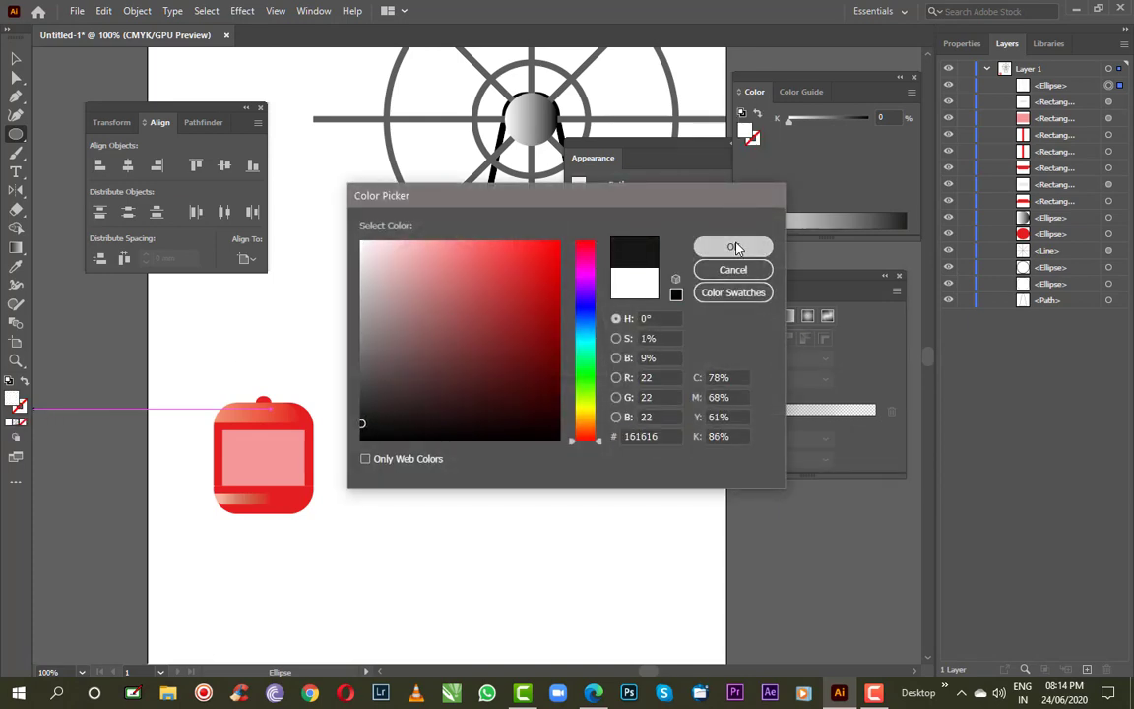
pyautogui.click(733, 246)
pyautogui.click(16, 95)
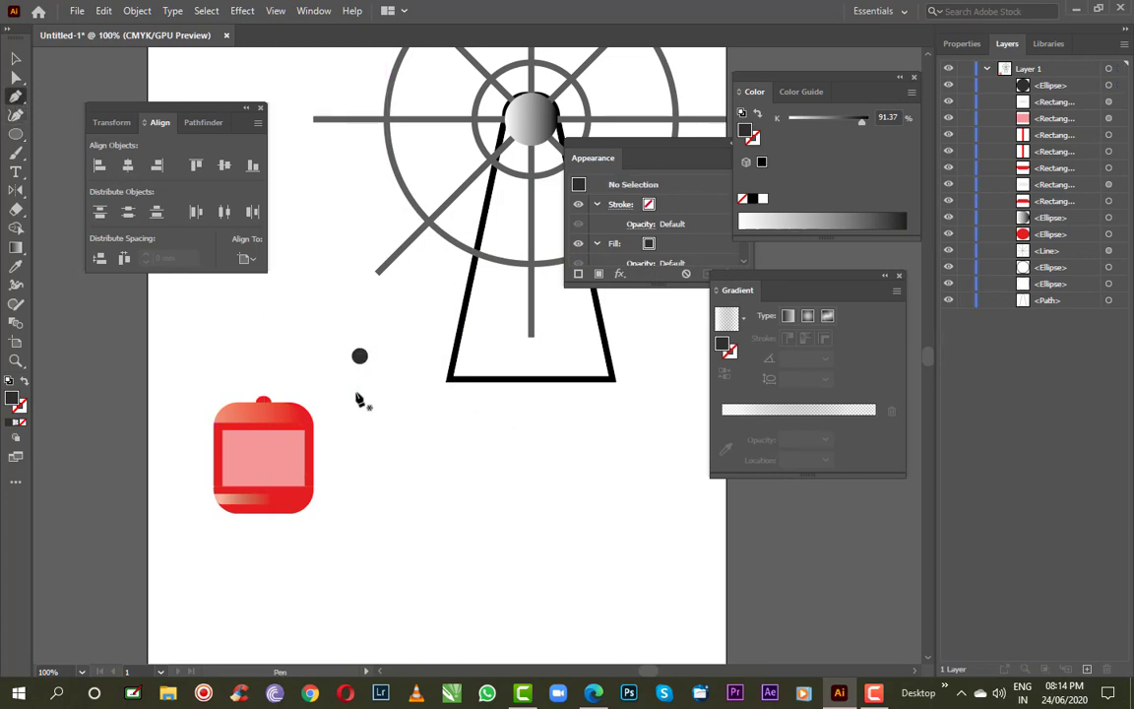
# Move the head circle down nearer the bag and zoom in to 400%
pyautogui.scroll(1, 362, 394)
pyautogui.press('v')
pyautogui.moveTo(360, 381); pyautogui.dragTo(348, 458)
pyautogui.scroll(1, 349, 483)
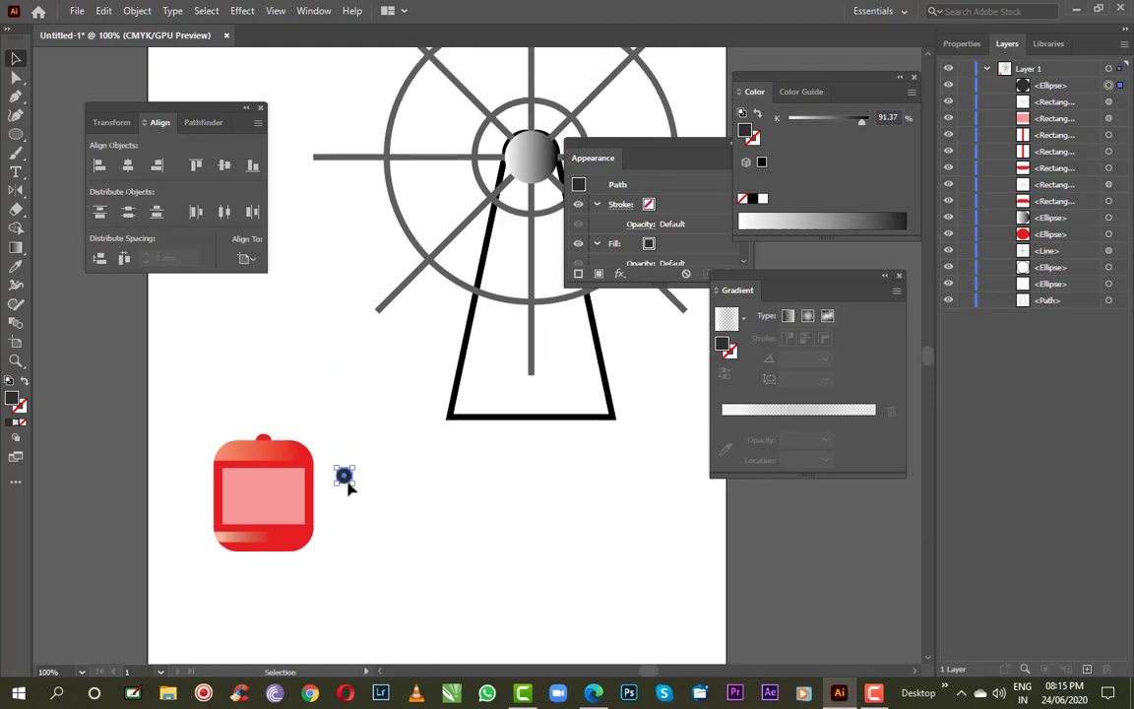
pyautogui.press('super')
pyautogui.click(527, 451)
pyautogui.keyDown('alt'); pyautogui.scroll(4, 341, 580); pyautogui.keyUp('alt')
pyautogui.scroll(3, 511, 472)
pyautogui.hscroll(-3, 512, 472)
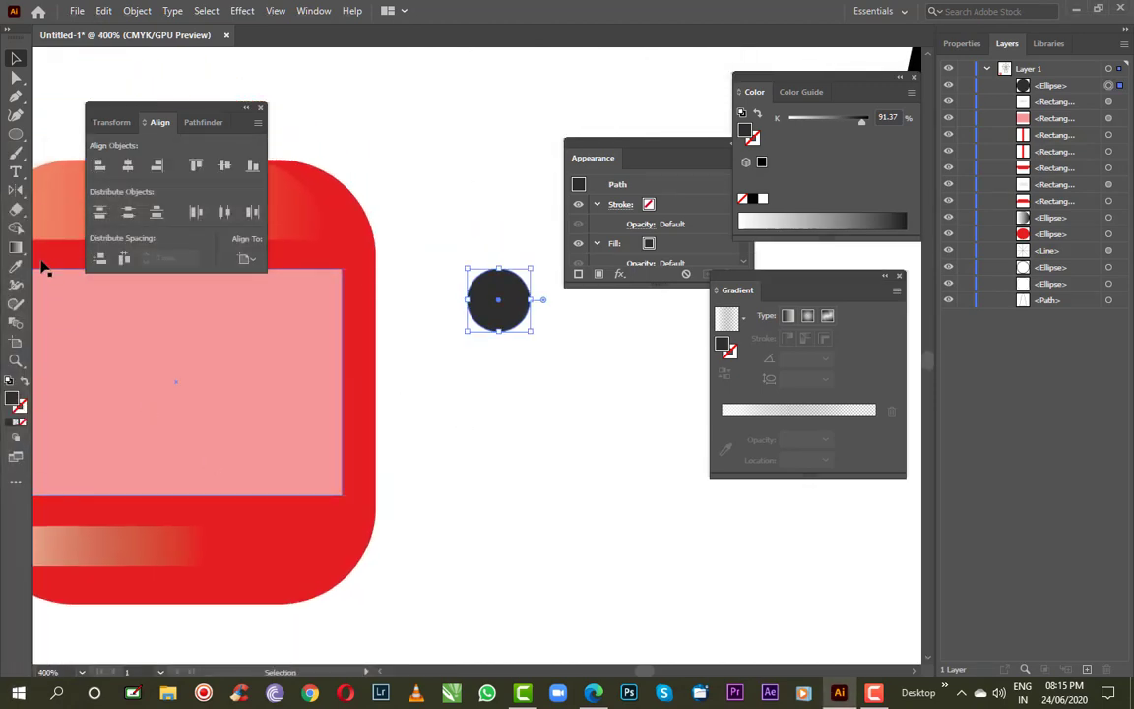
# Draw a closed four-point tapered body shape beneath the head with the Pen
pyautogui.press('p')
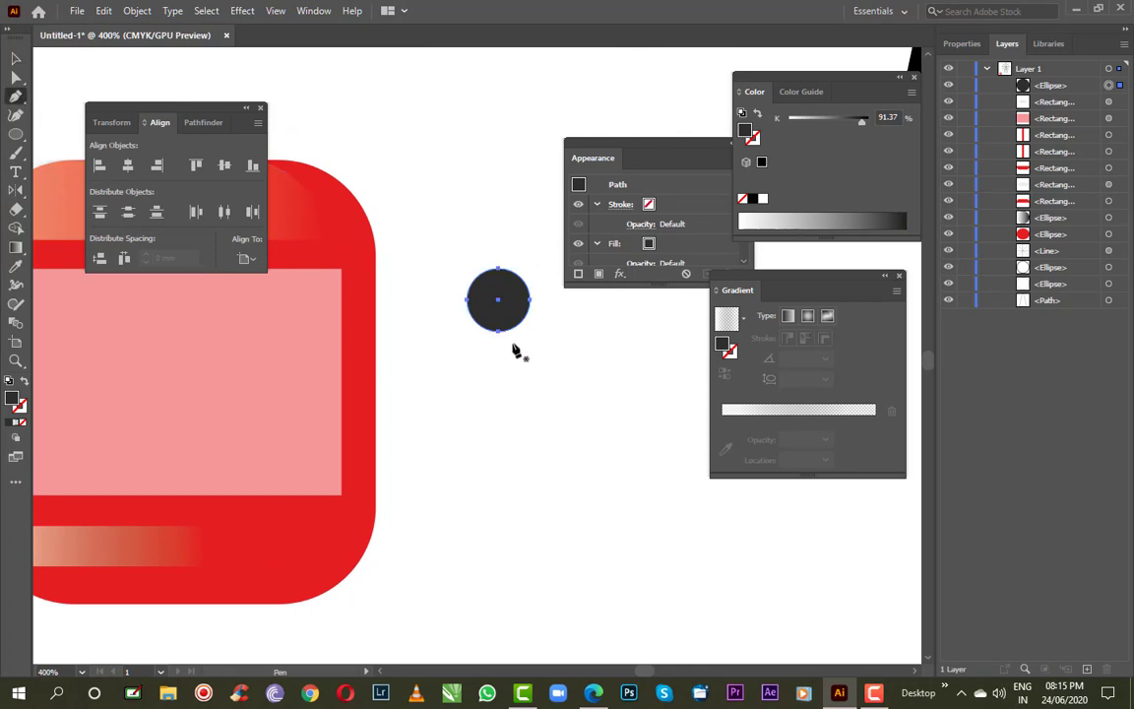
pyautogui.click(512, 343)
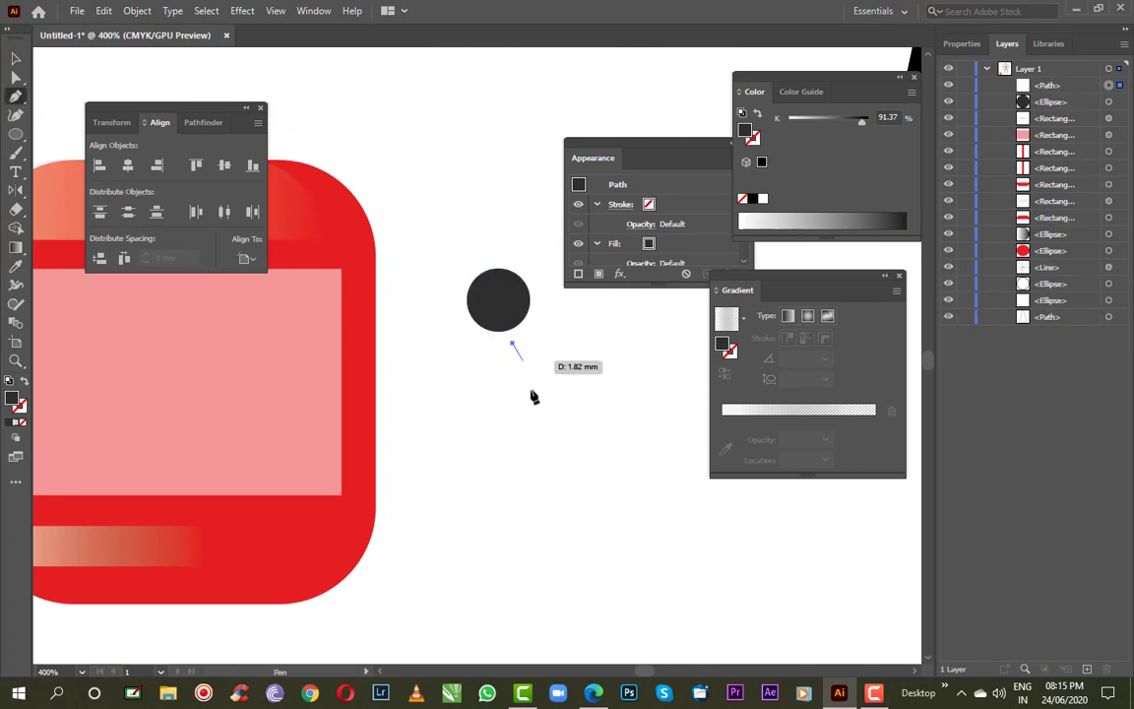
pyautogui.click(533, 503)
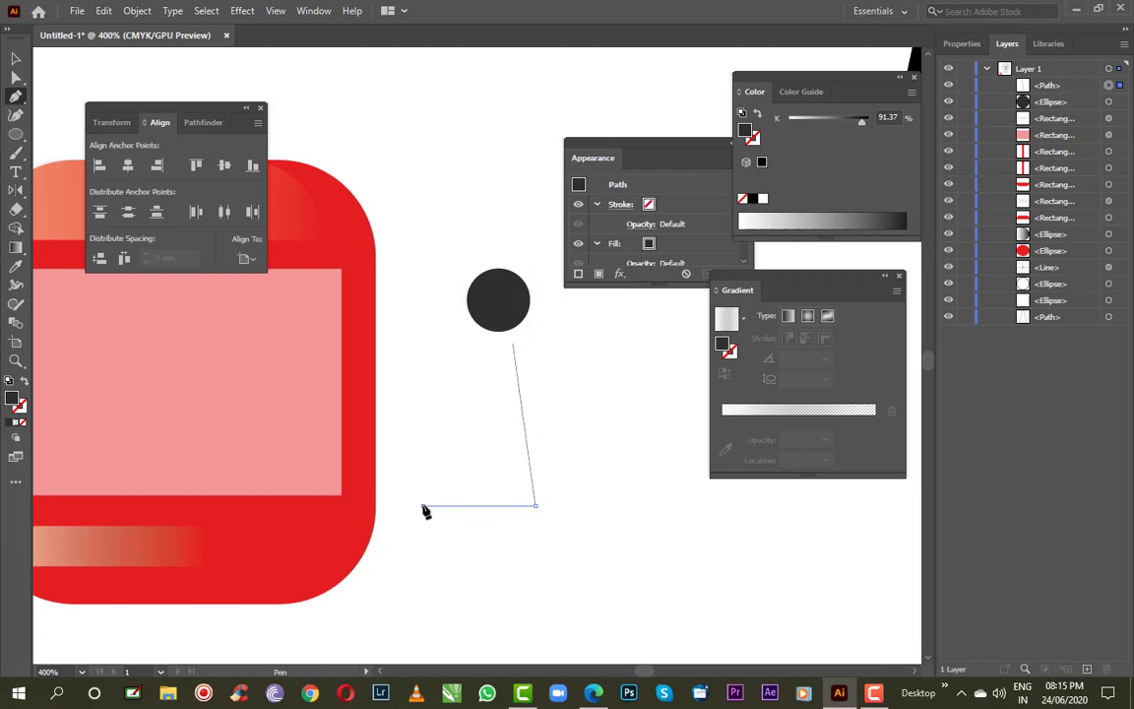
pyautogui.click(424, 507)
pyautogui.click(480, 361)
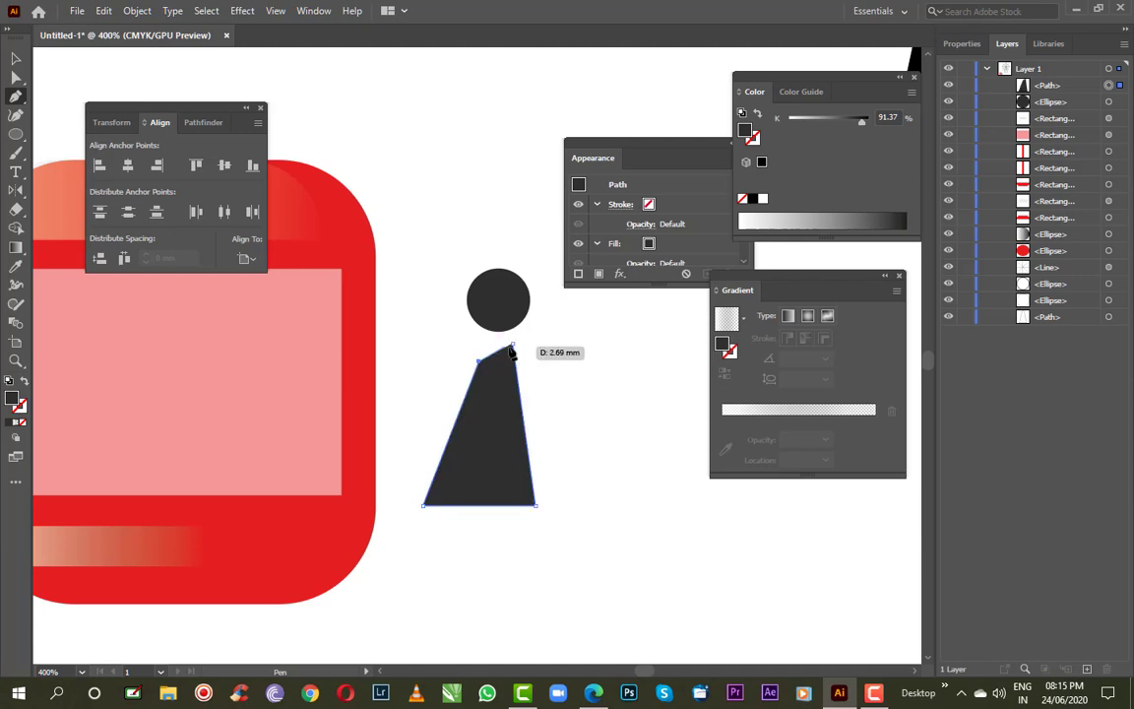
pyautogui.click(511, 346)
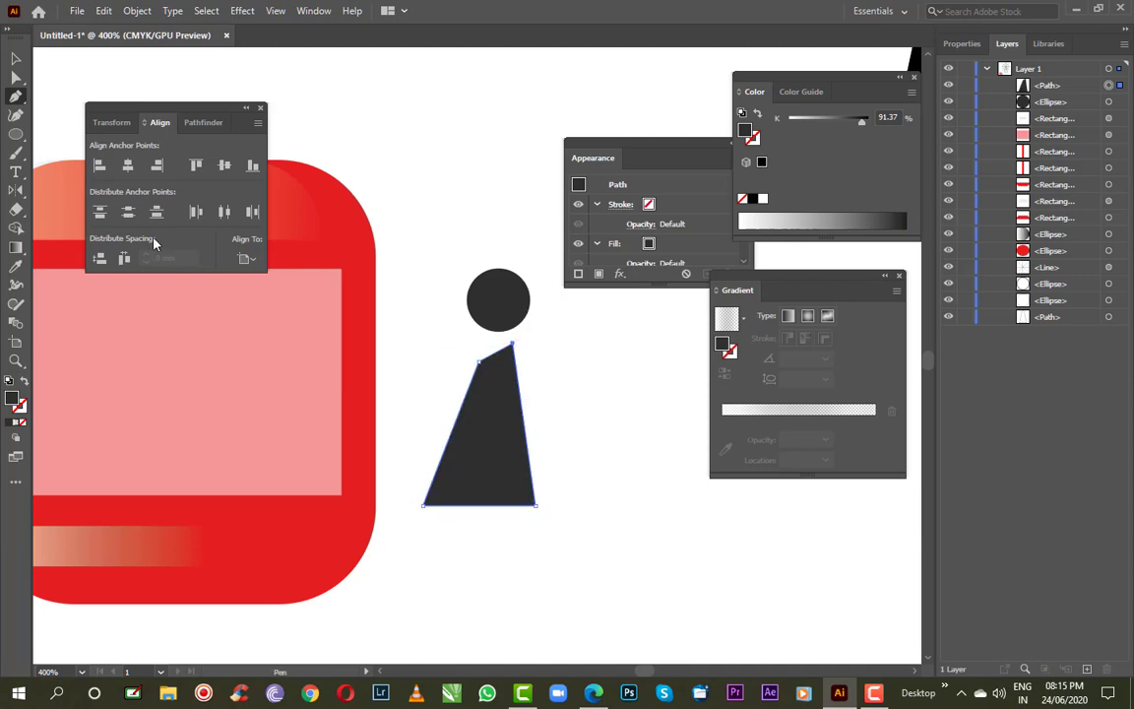
pyautogui.click(17, 60)
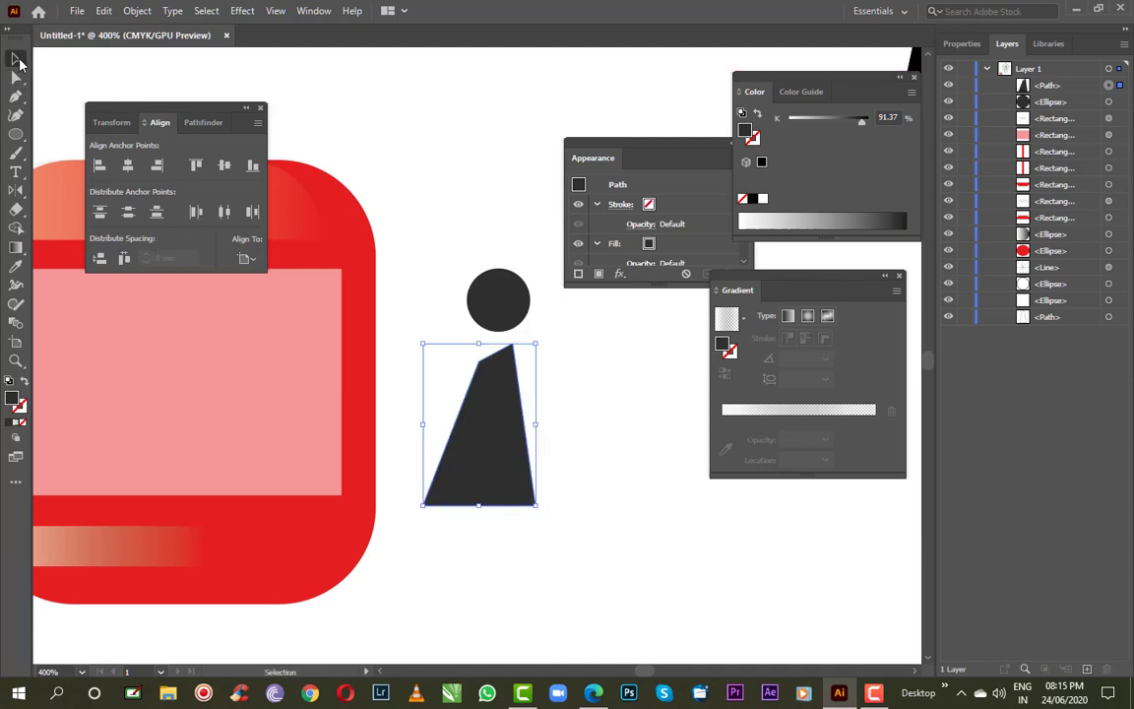
# Fill the body shape with blue #4736EA, switching the Color panel to RGB
pyautogui.doubleClick(12, 399)
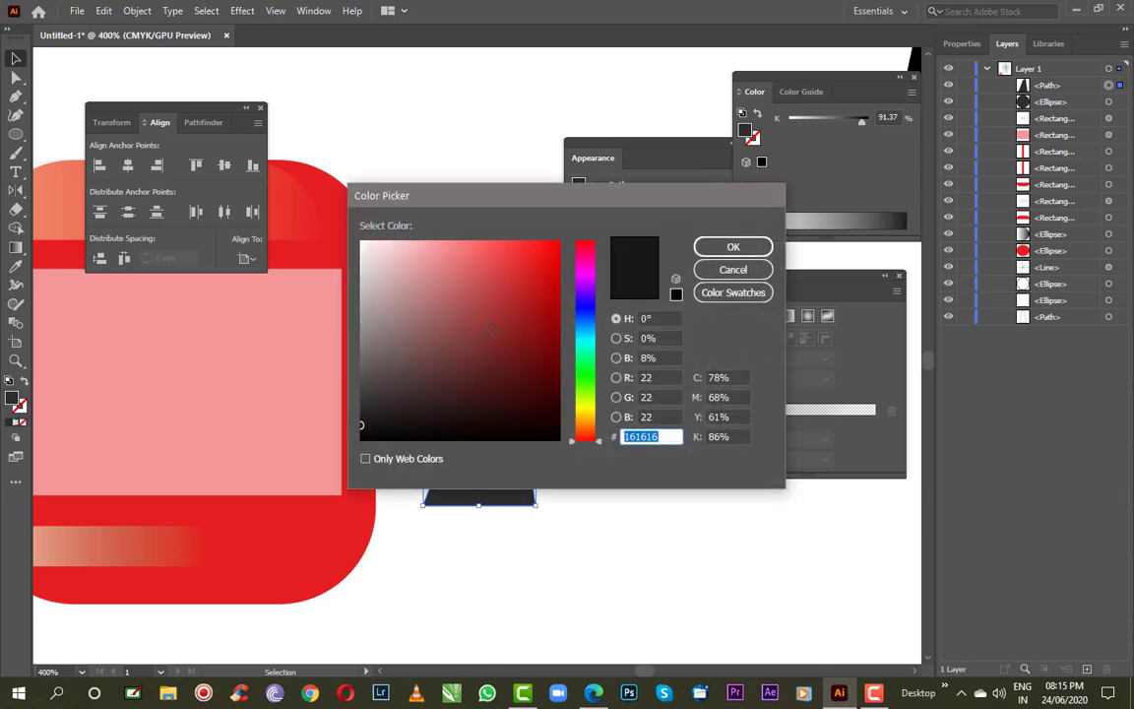
pyautogui.click(589, 303)
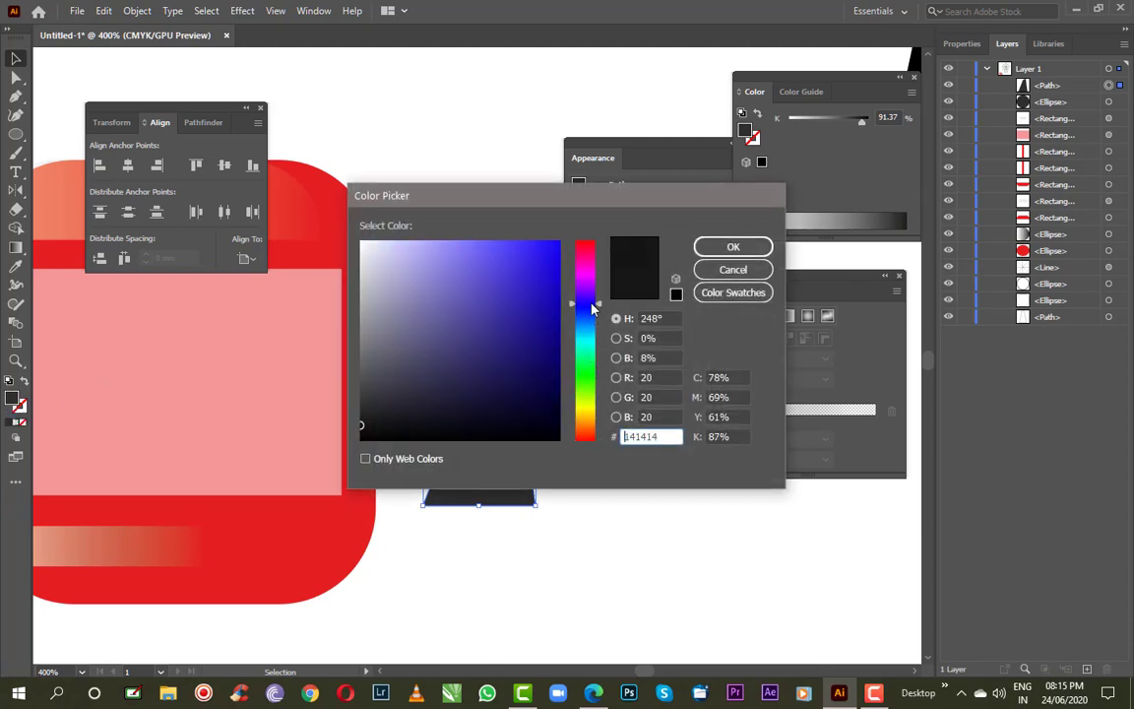
pyautogui.click(521, 281)
pyautogui.click(513, 256)
pyautogui.click(732, 253)
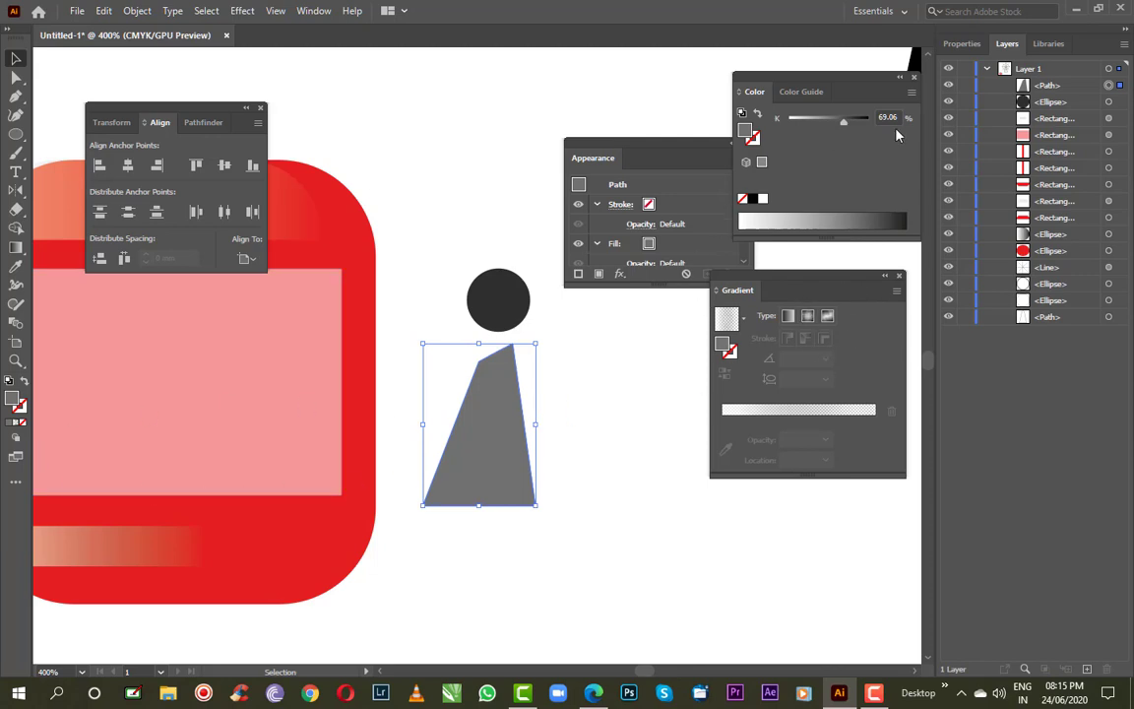
pyautogui.click(911, 92)
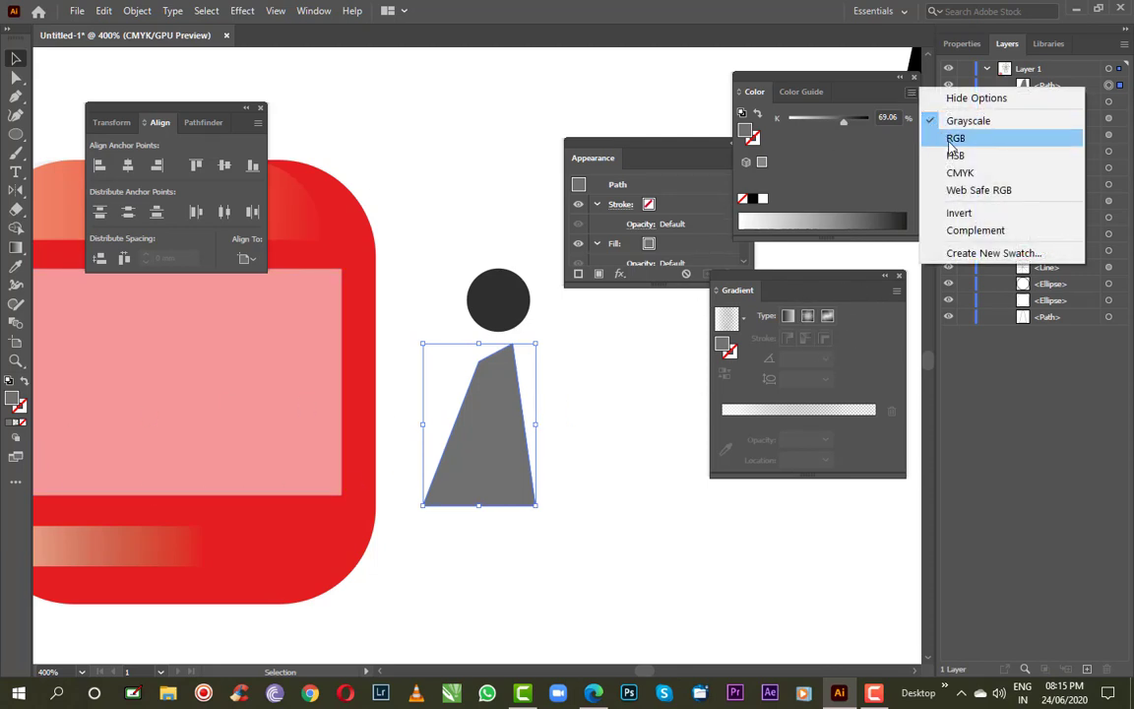
pyautogui.click(949, 139)
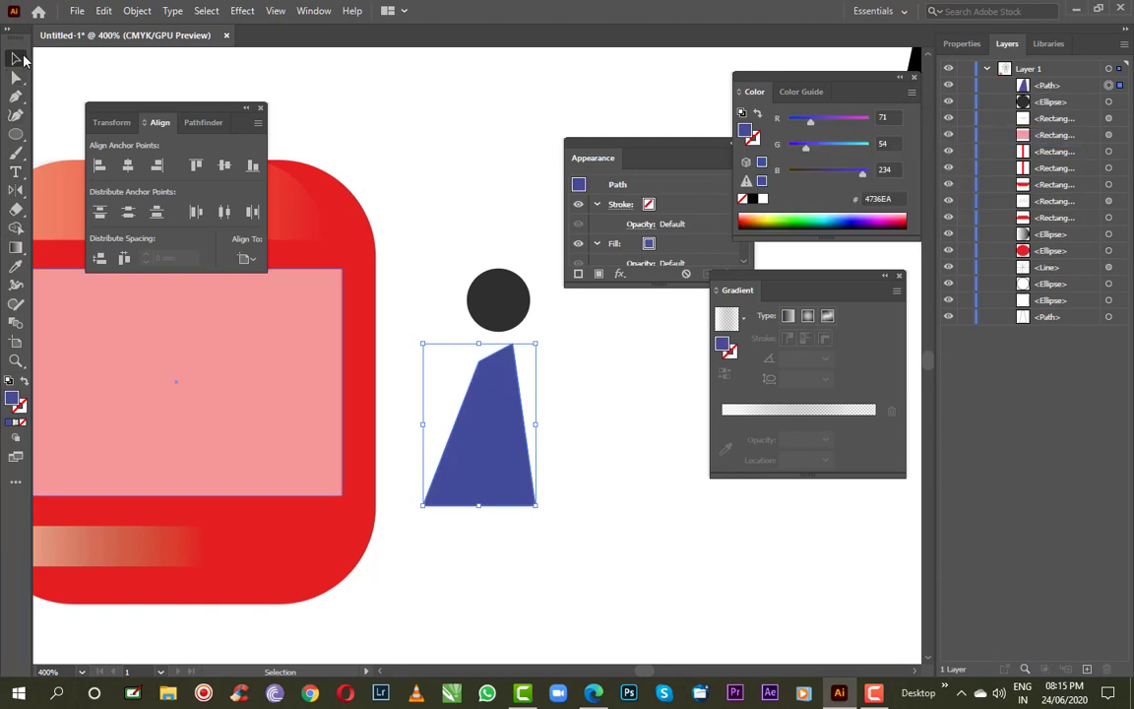
pyautogui.click(462, 329)
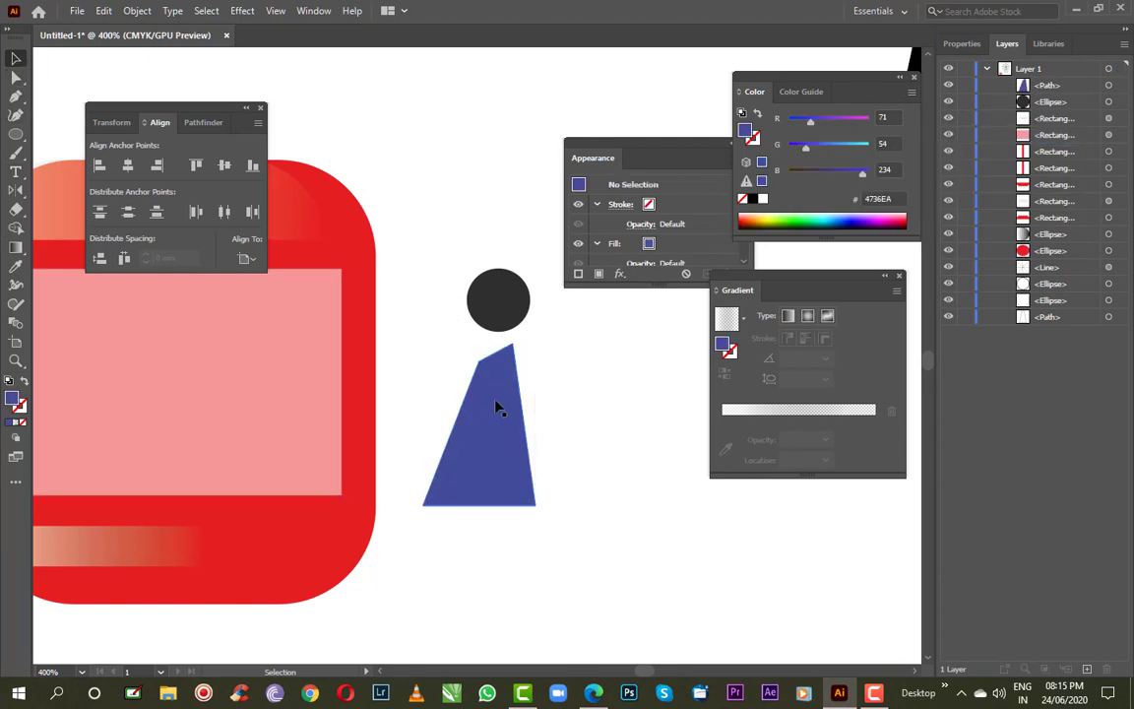
pyautogui.click(498, 404)
# Round the blue body's top corners to a 1.15 mm radius
pyautogui.click(16, 77)
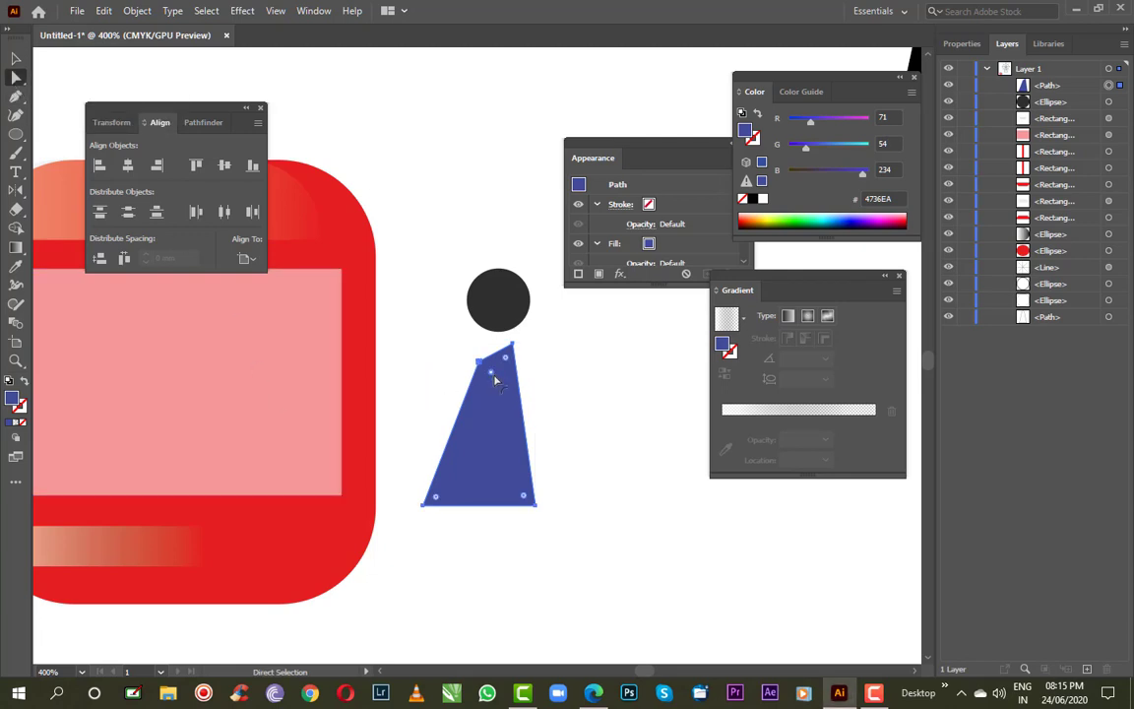
pyautogui.moveTo(495, 379); pyautogui.dragTo(497, 390)
pyautogui.moveTo(504, 368); pyautogui.dragTo(504, 370)
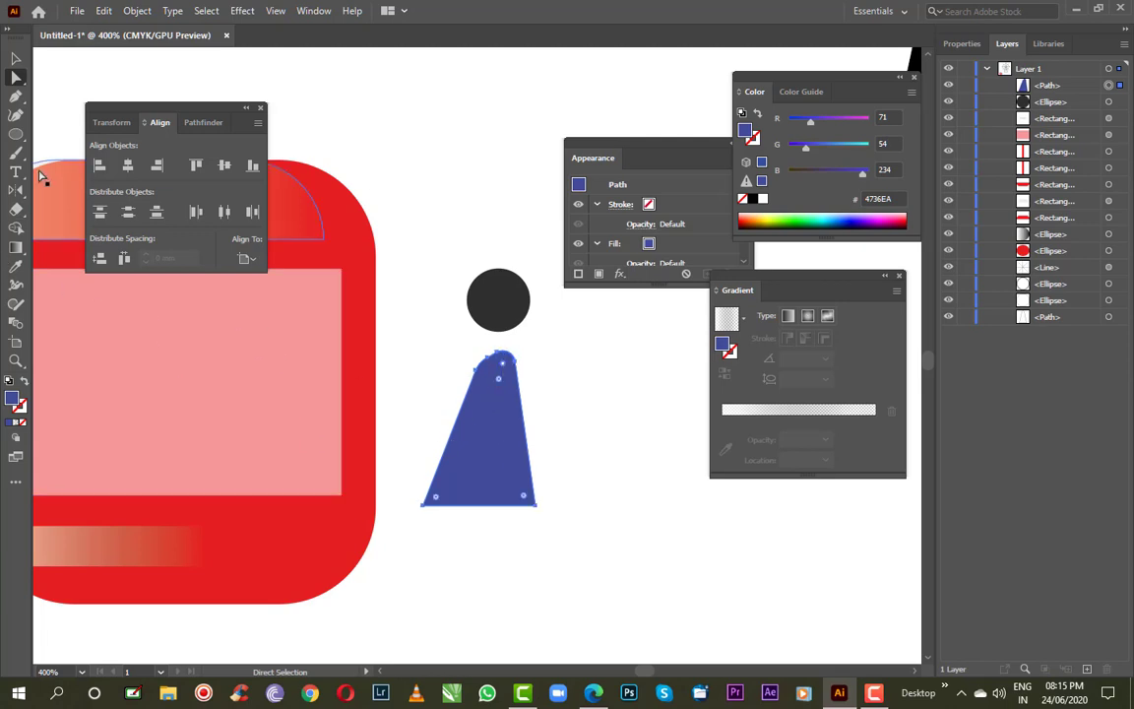
pyautogui.click(18, 99)
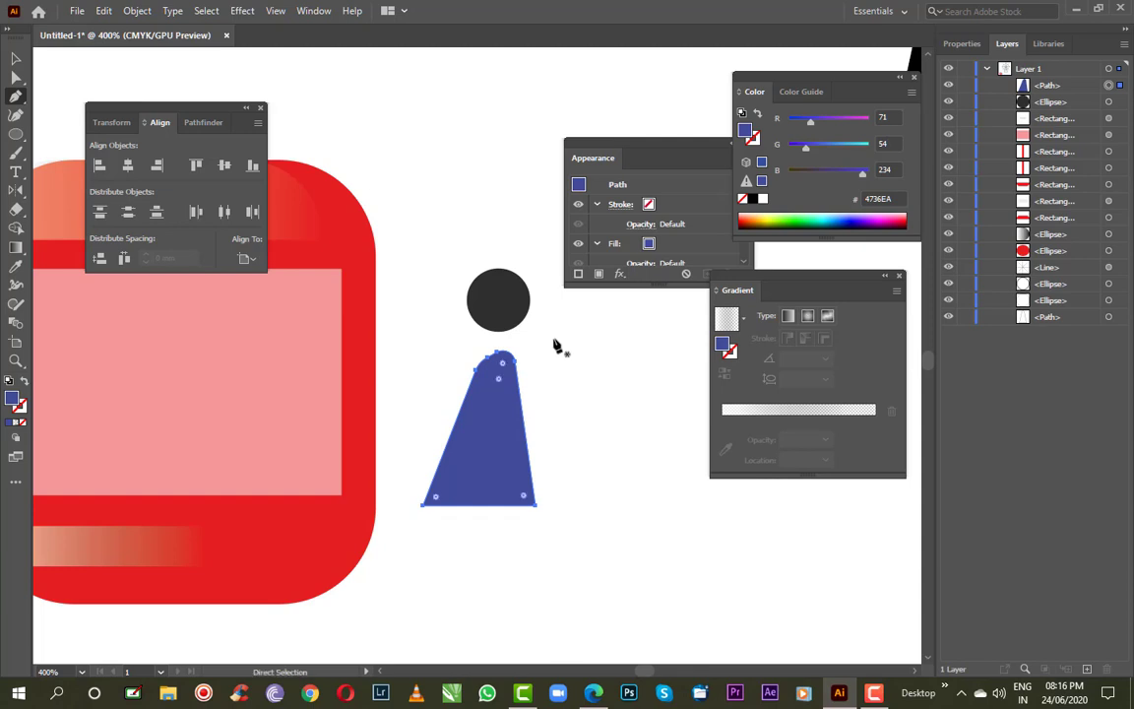
# Draw a small neck path just under the dark head circle
pyautogui.keyDown('ctrl'); pyautogui.click(531, 338); pyautogui.keyUp('ctrl')
pyautogui.click(507, 332)
pyautogui.moveTo(507, 334)
pyautogui.mouseDown()
pyautogui.moveTo(497, 374)
pyautogui.moveTo(495, 338)
pyautogui.moveTo(510, 330)
pyautogui.mouseUp()
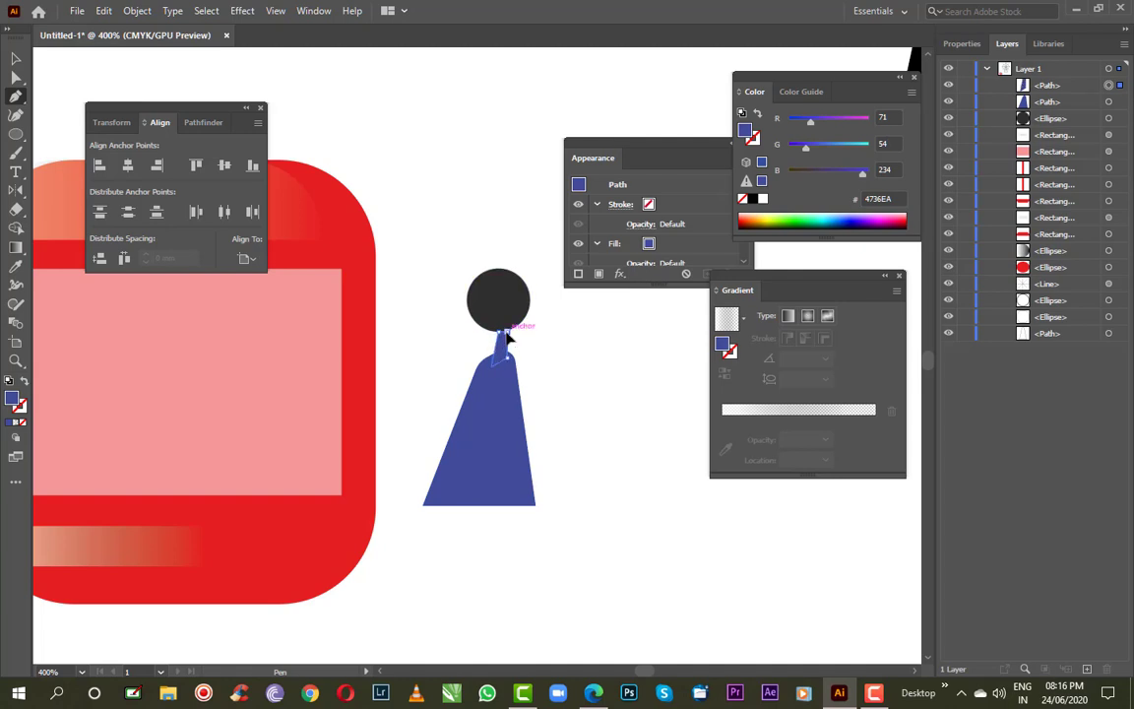
# Fill the neck with the tan colour C49751
pyautogui.doubleClick(12, 396)
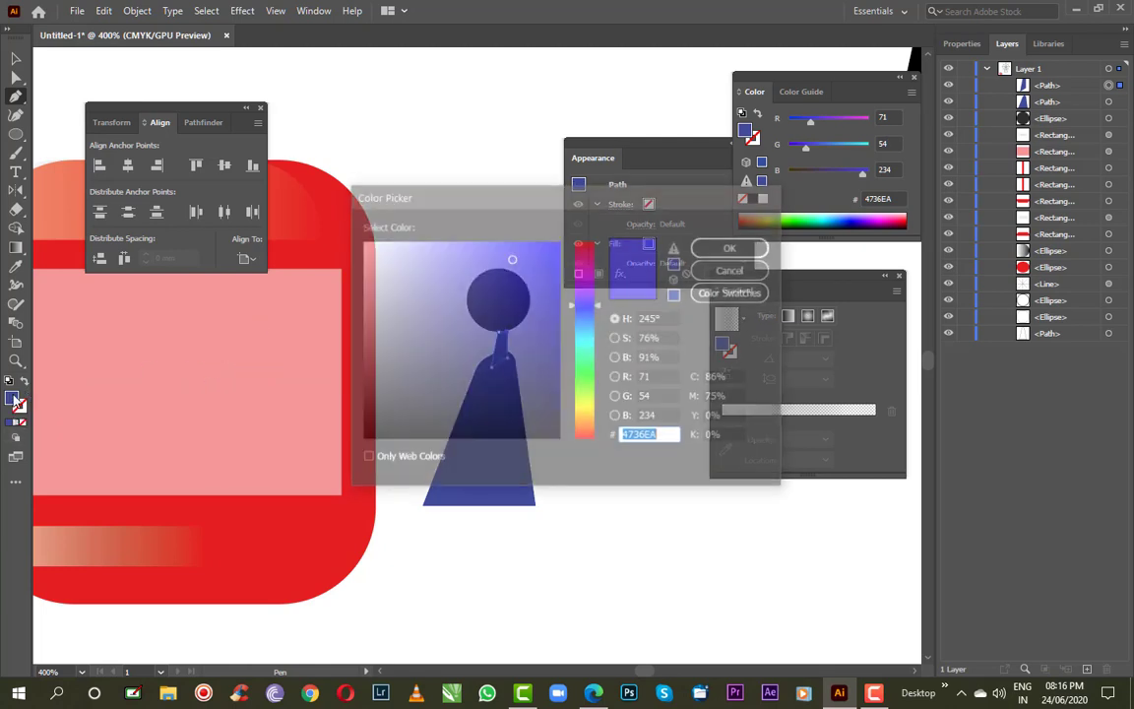
pyautogui.moveTo(585, 393); pyautogui.dragTo(584, 420)
pyautogui.moveTo(488, 263)
pyautogui.mouseDown()
pyautogui.moveTo(435, 346)
pyautogui.moveTo(477, 287)
pyautogui.mouseUp()
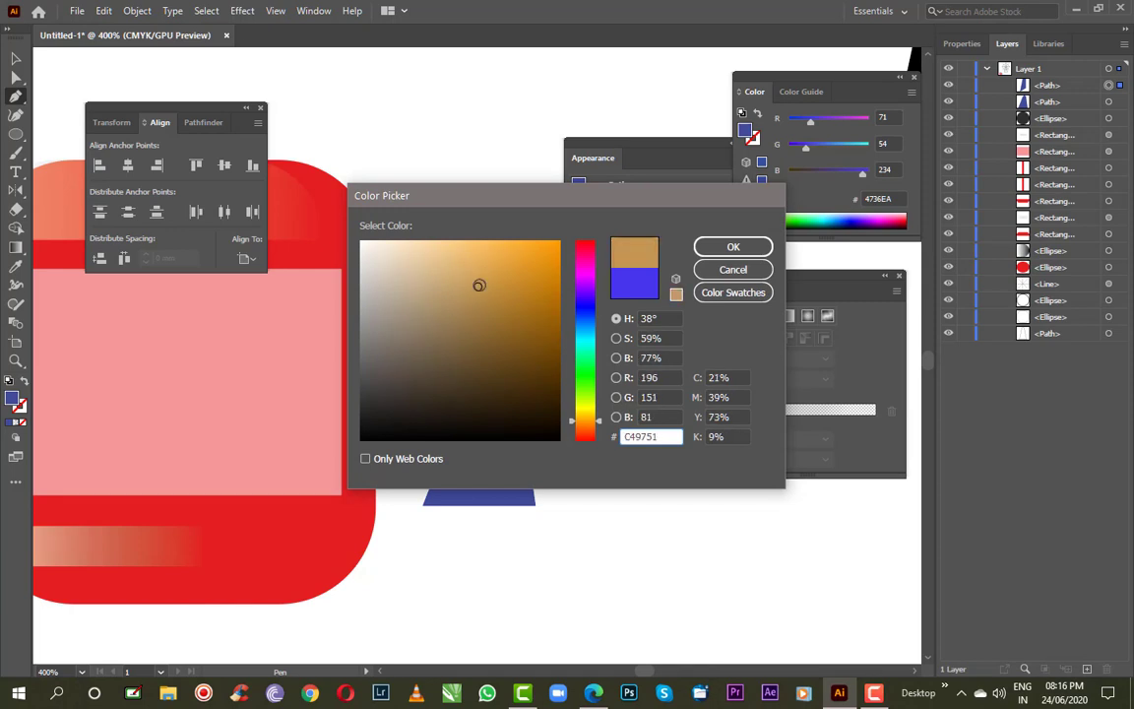
pyautogui.click(733, 247)
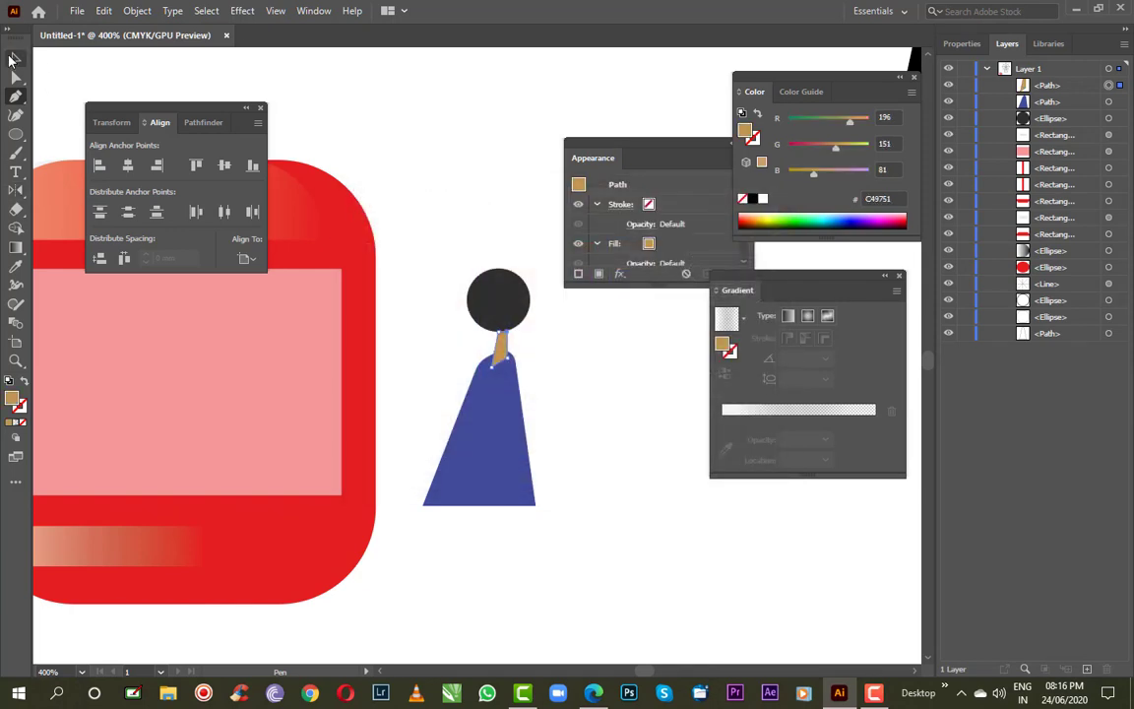
pyautogui.click(16, 58)
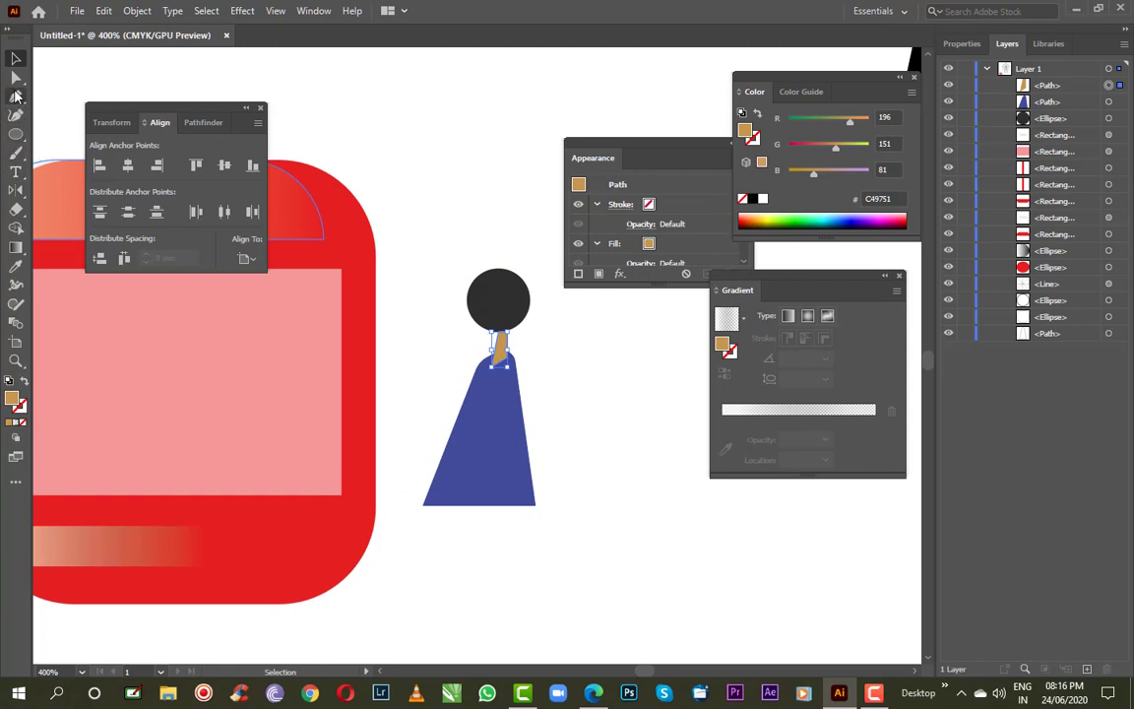
pyautogui.click(16, 96)
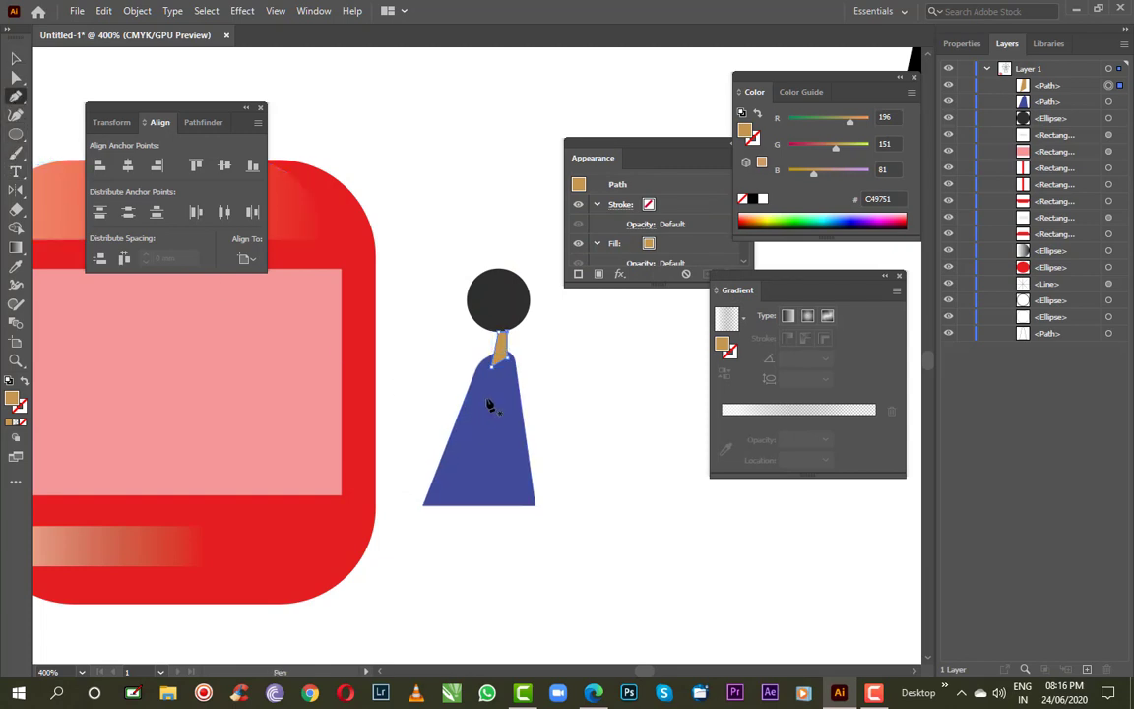
# Draw a closed thin triangle on the left side of the blue robe
pyautogui.click(484, 397)
pyautogui.click(478, 462)
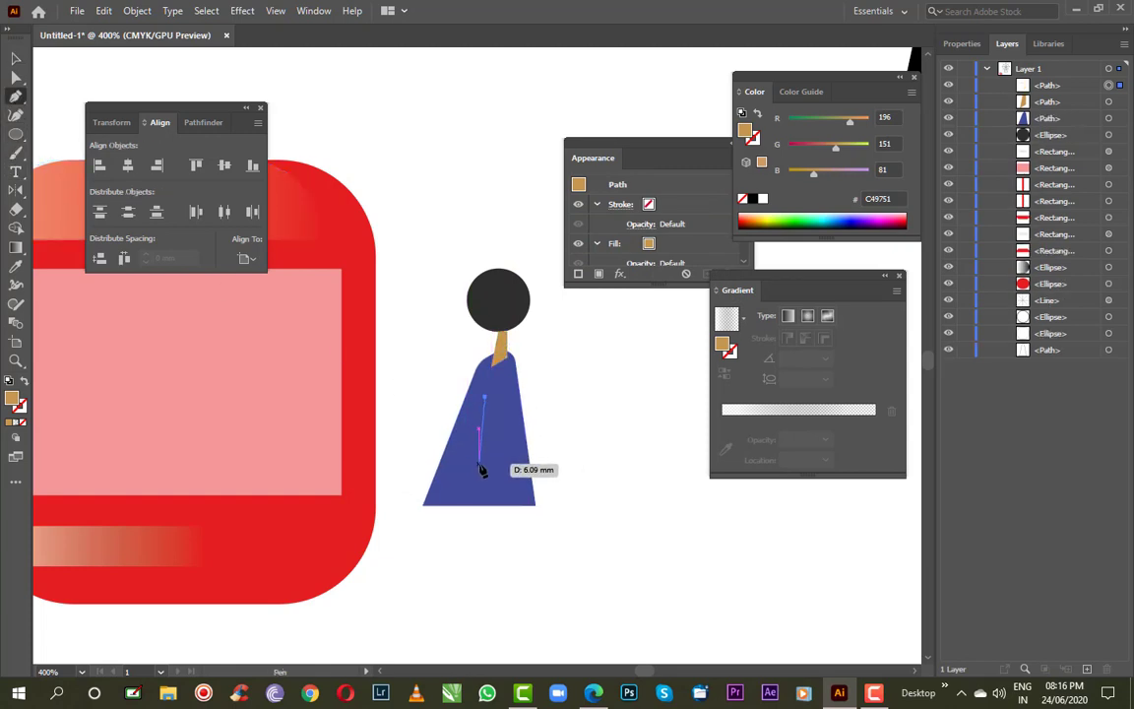
pyautogui.click(457, 462)
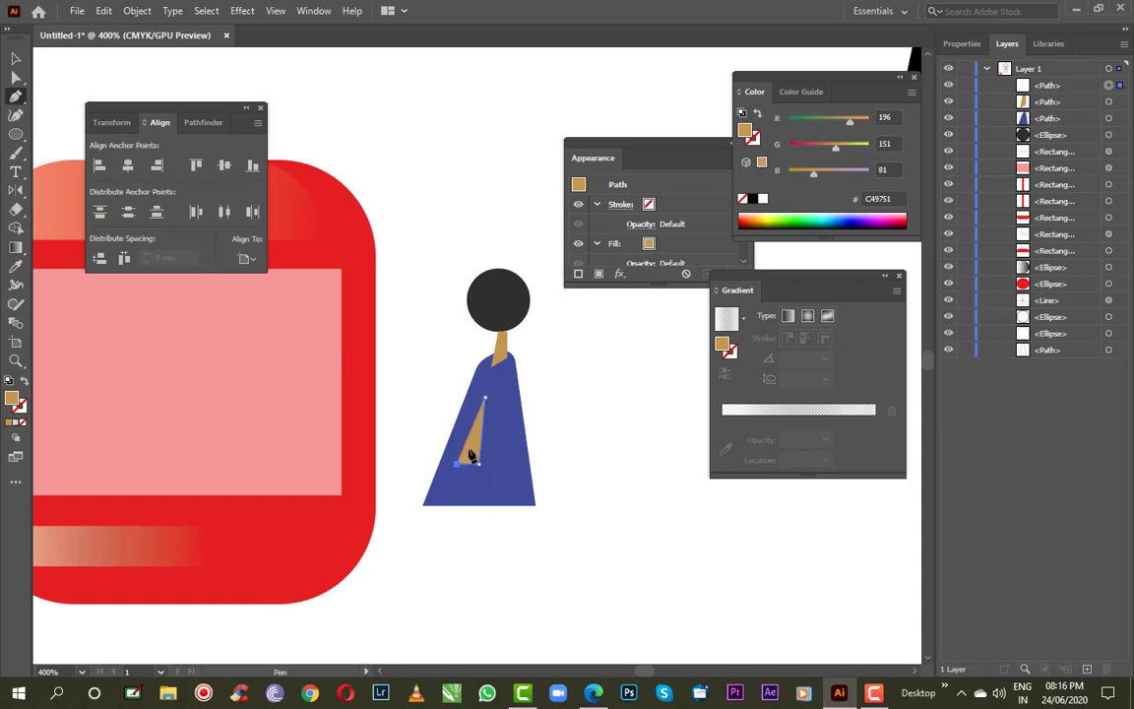
pyautogui.click(484, 397)
# Fill the triangle with off-white FFFAF3 and deselect it
pyautogui.click(15, 77)
pyautogui.doubleClick(11, 397)
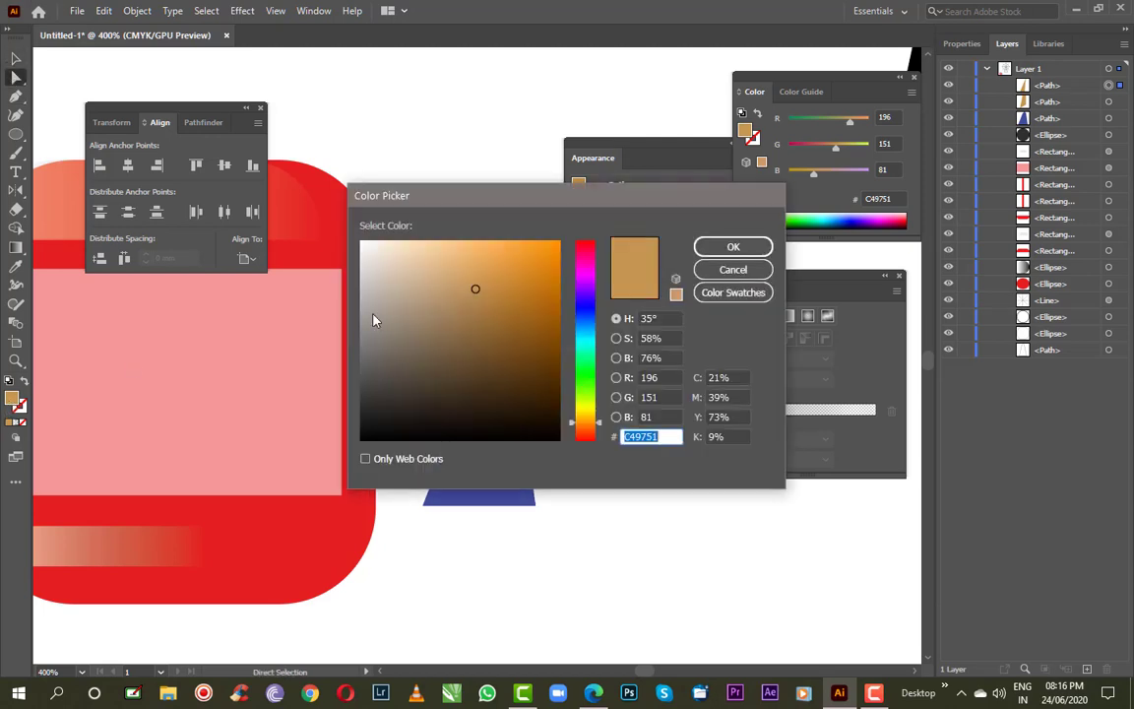
pyautogui.moveTo(479, 326); pyautogui.dragTo(369, 241)
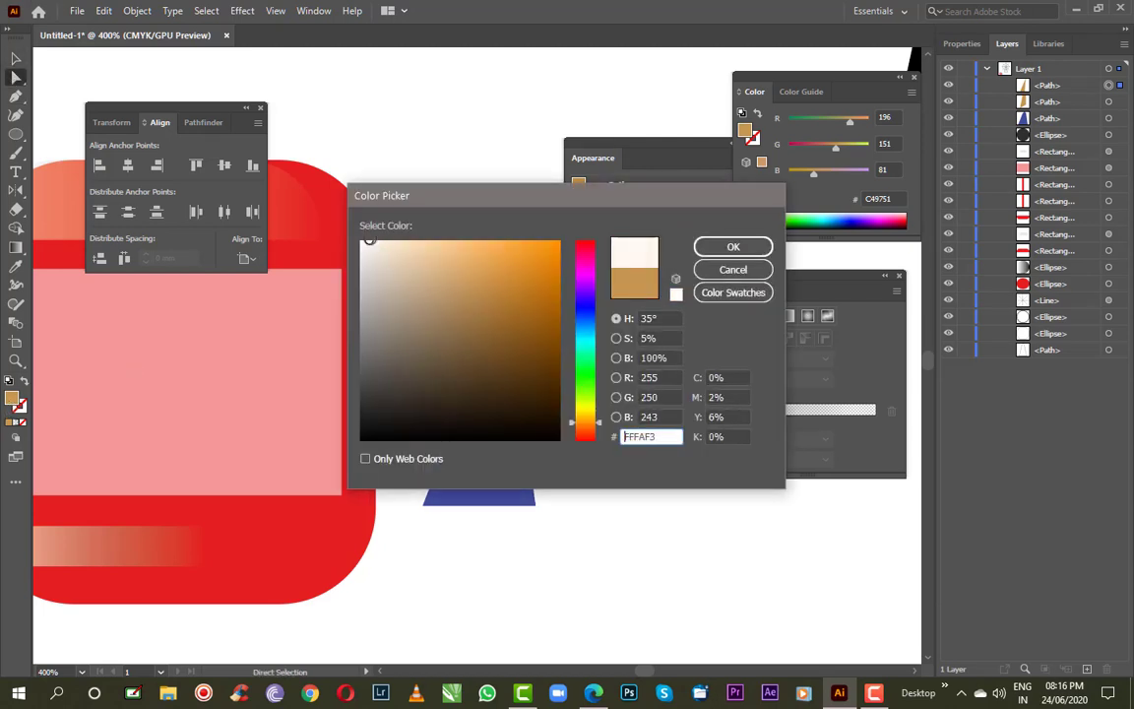
pyautogui.click(732, 247)
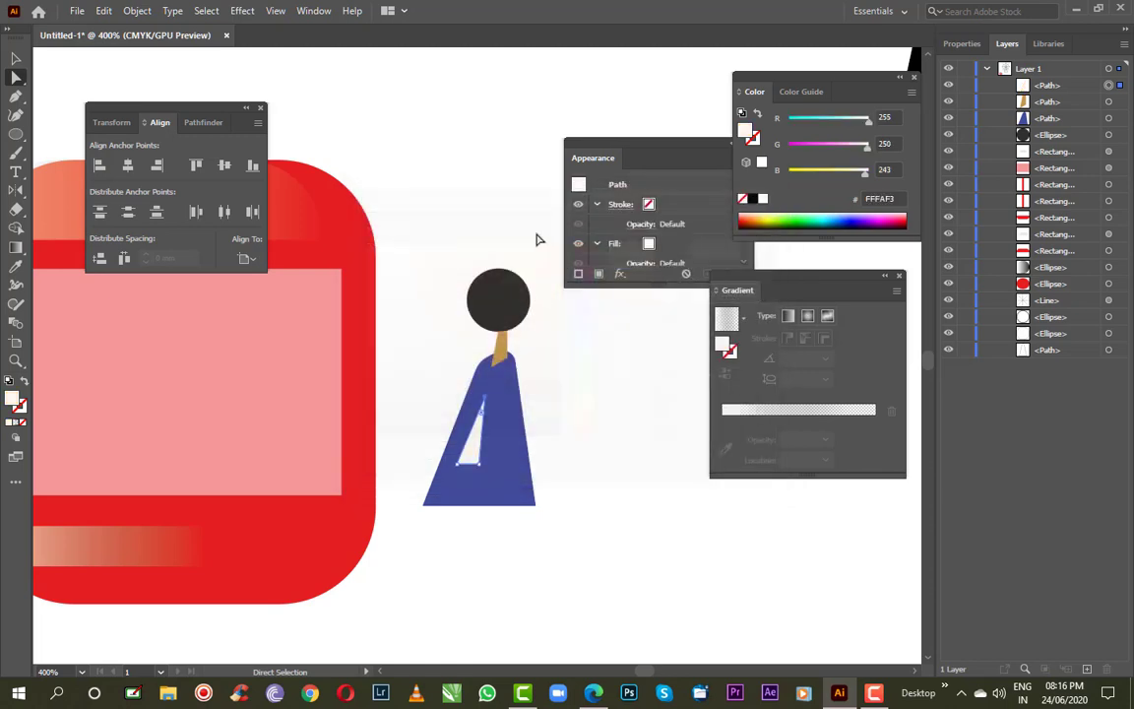
pyautogui.click(447, 215)
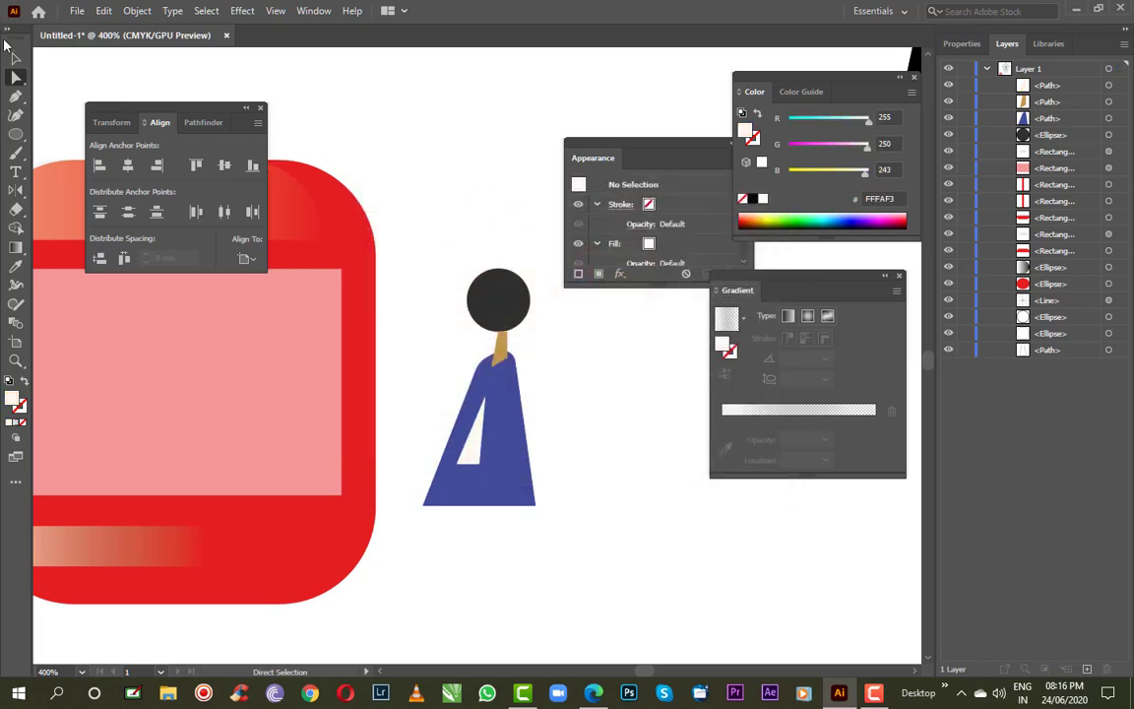
pyautogui.click(16, 57)
# Move the dark head circle slightly lower on the figure
pyautogui.click(480, 317)
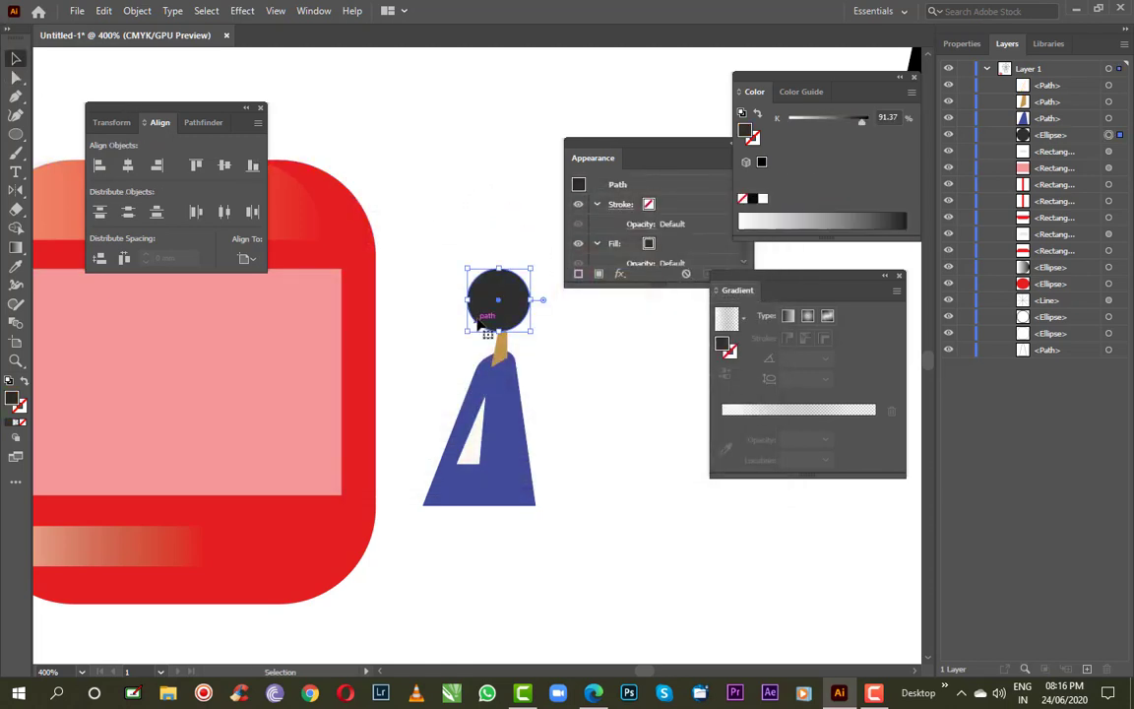
pyautogui.moveTo(466, 301); pyautogui.dragTo(513, 313)
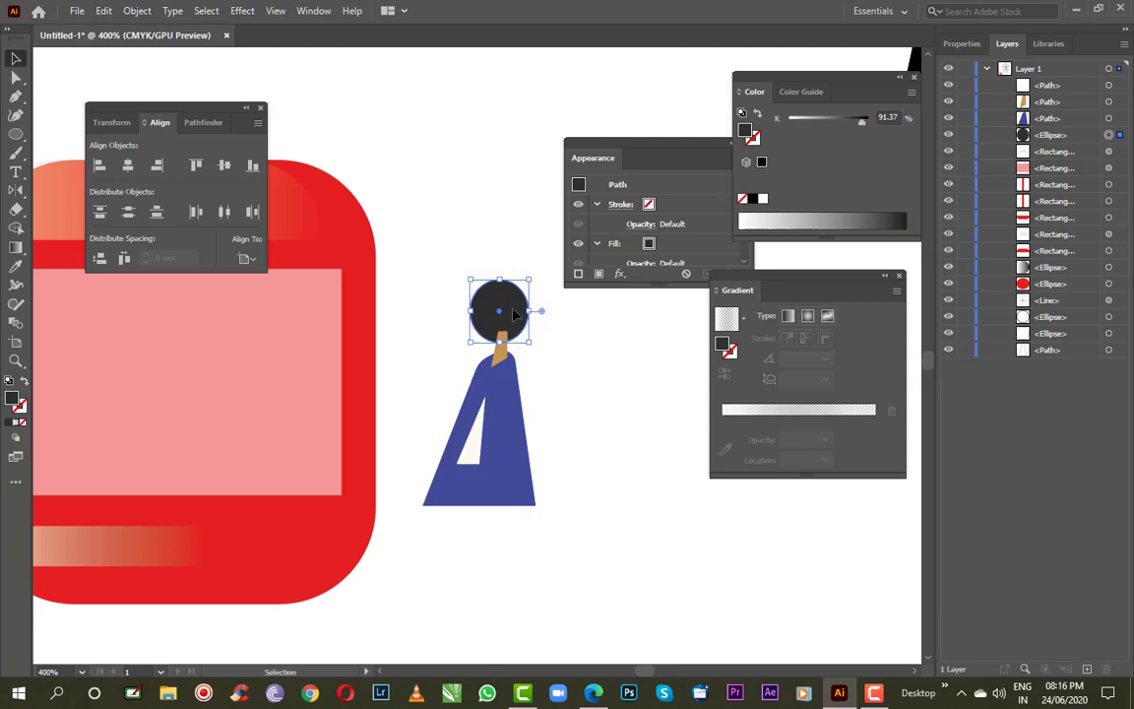
pyautogui.click(457, 325)
# Send the tan neck one level backward behind the head with Ctrl+[
pyautogui.click(499, 346)
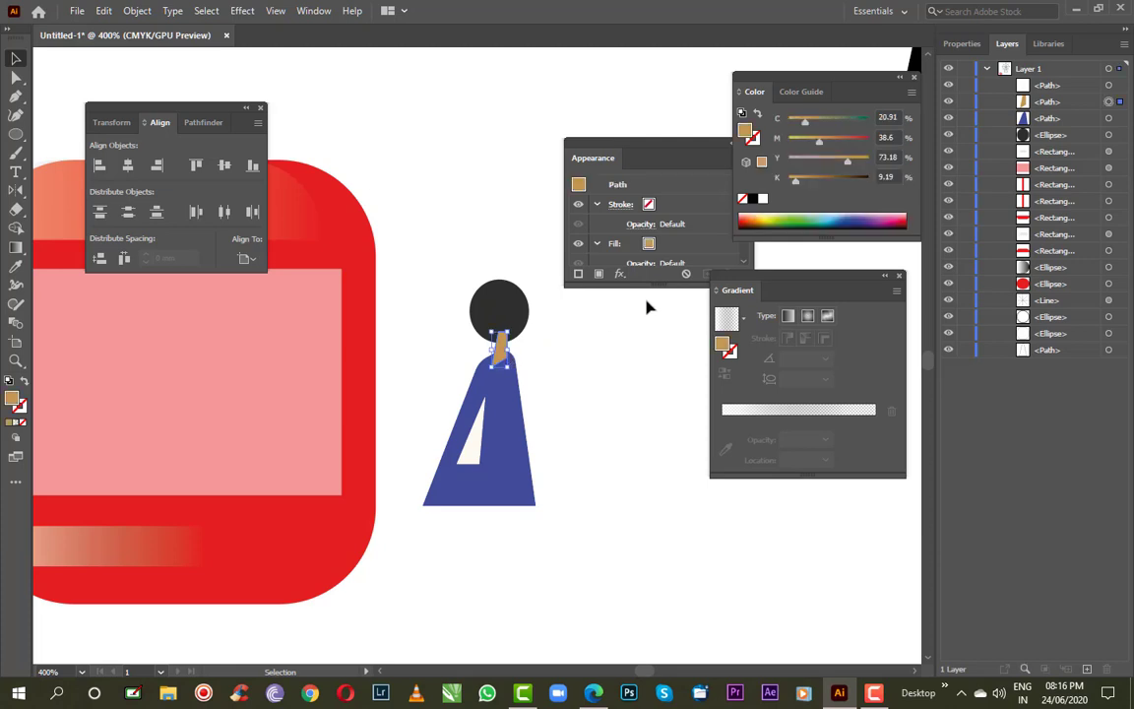
pyautogui.press('a')
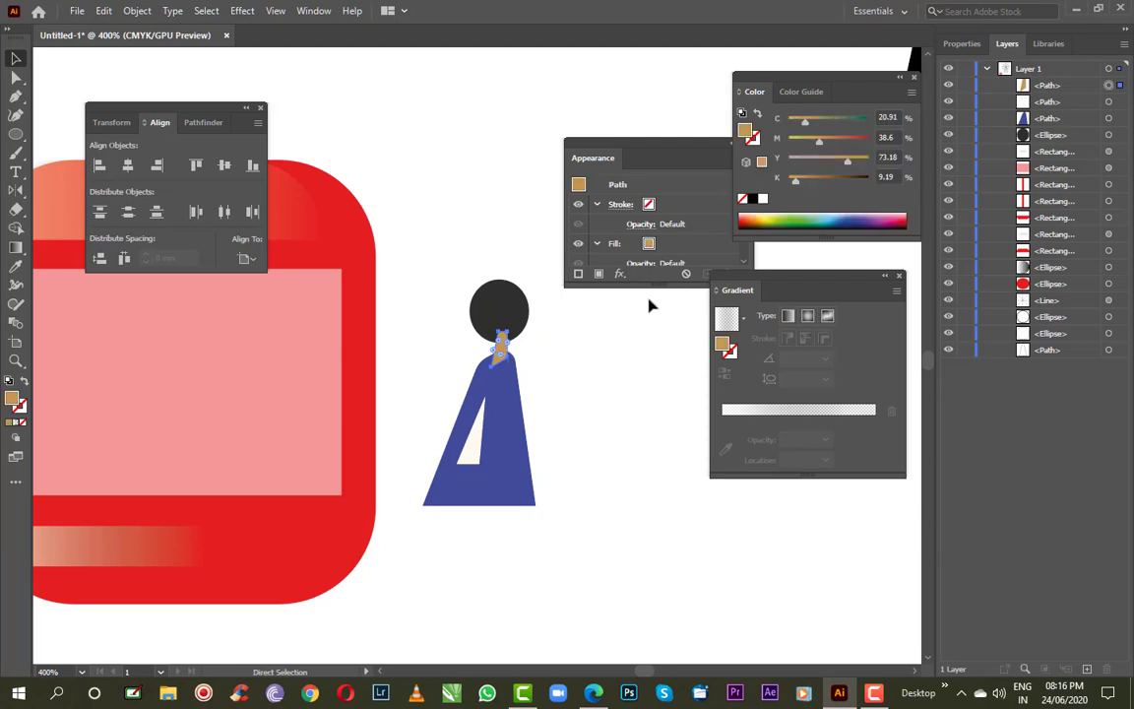
pyautogui.hotkey('ctrl', '[')
pyautogui.hotkey('ctrl', '[')
pyautogui.hotkey('ctrl', '[')
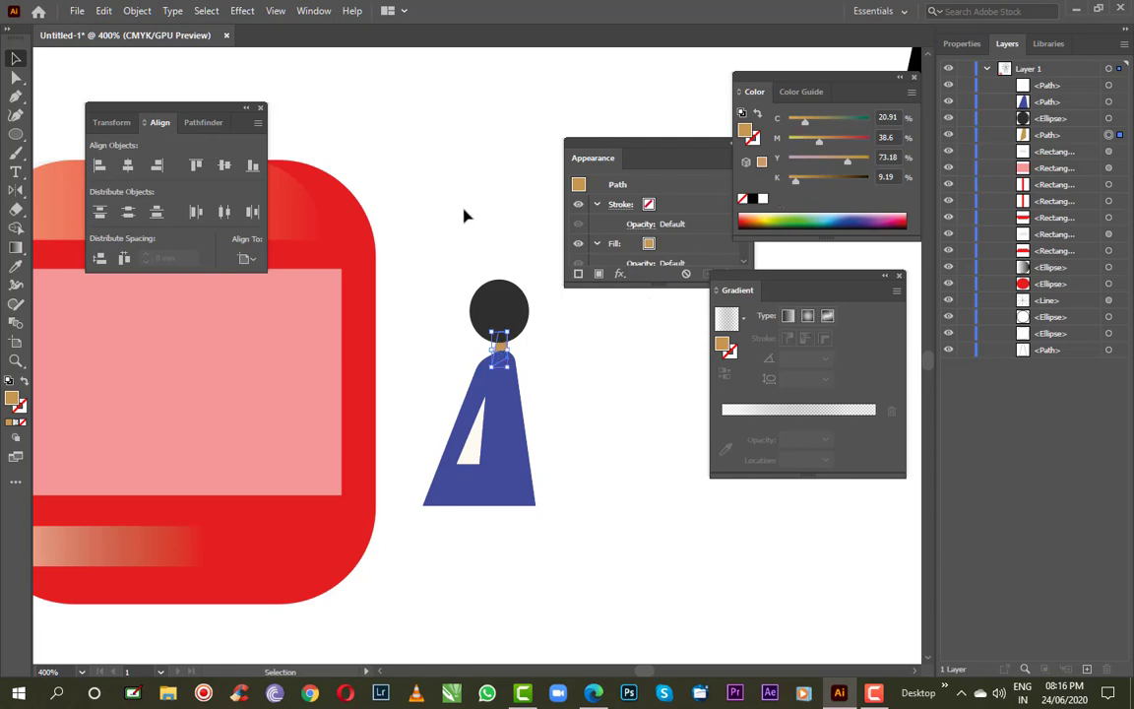
pyautogui.press('v')
pyautogui.click(426, 208)
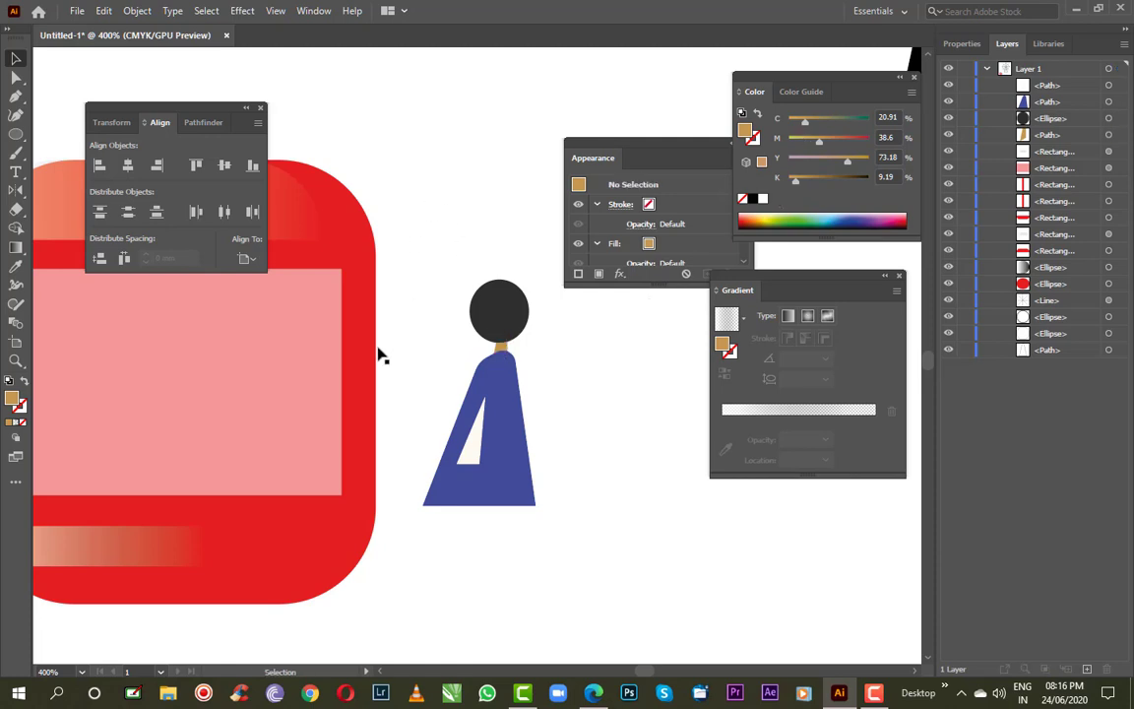
# Group the head, neck and robe, then scale and place them at the pink window's lower-right
pyautogui.moveTo(414, 245); pyautogui.dragTo(547, 532)
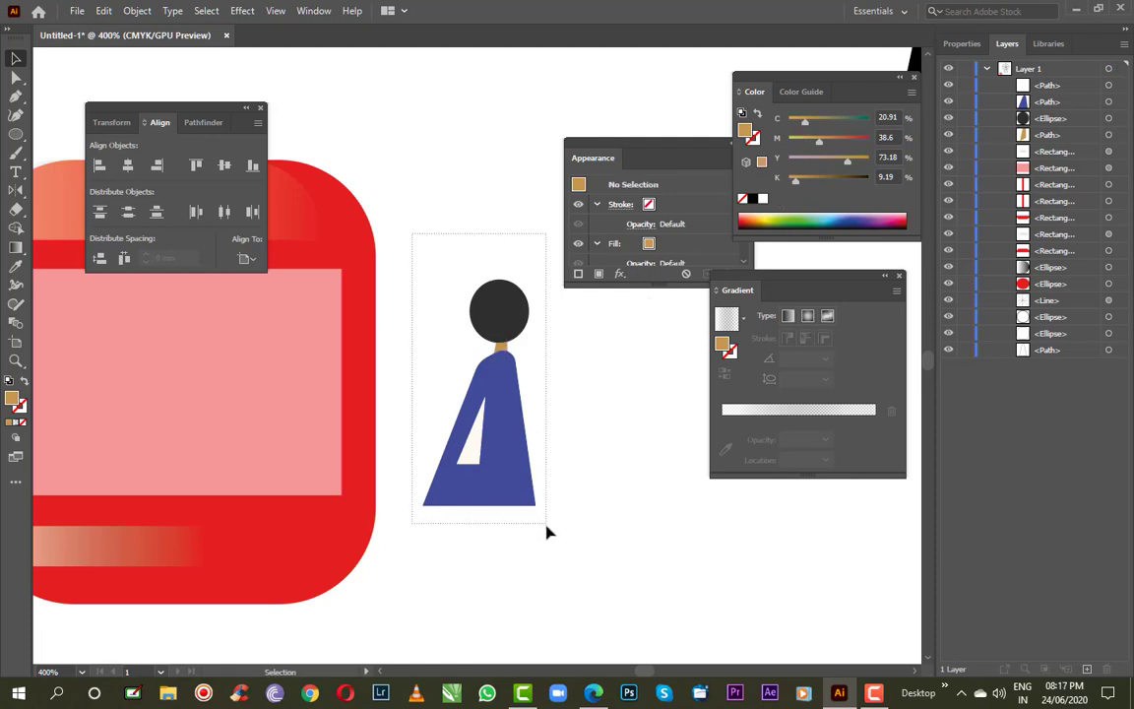
pyautogui.hotkey('ctrl', 'g')
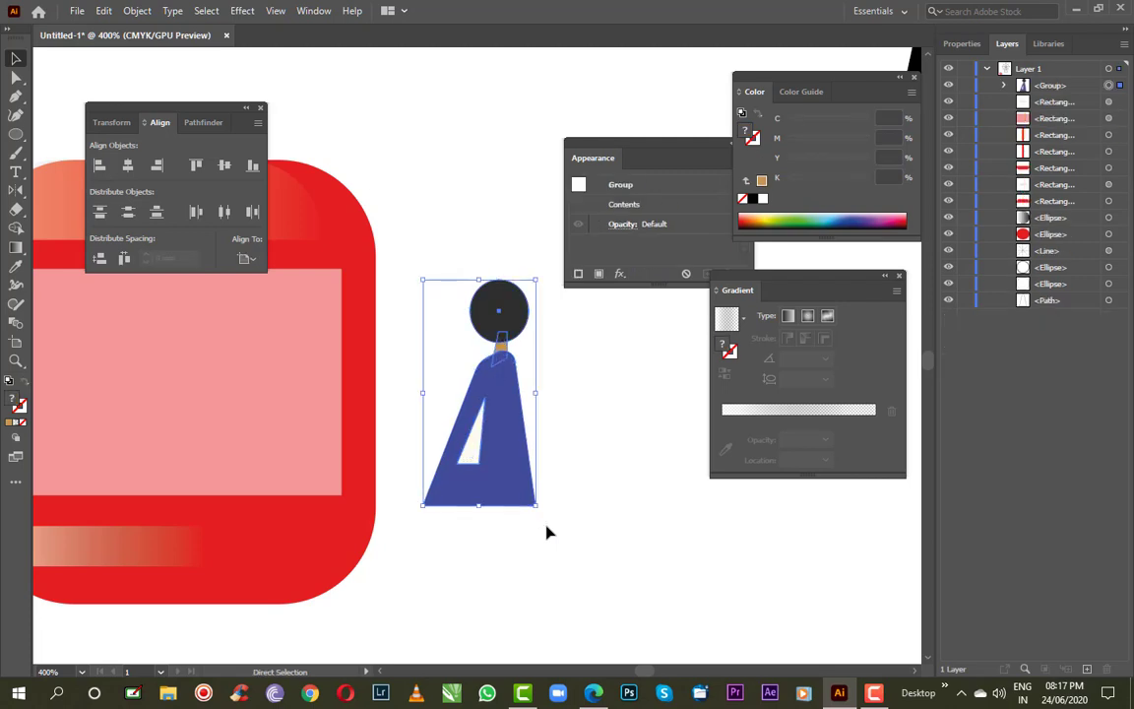
pyautogui.moveTo(518, 470); pyautogui.dragTo(319, 476)
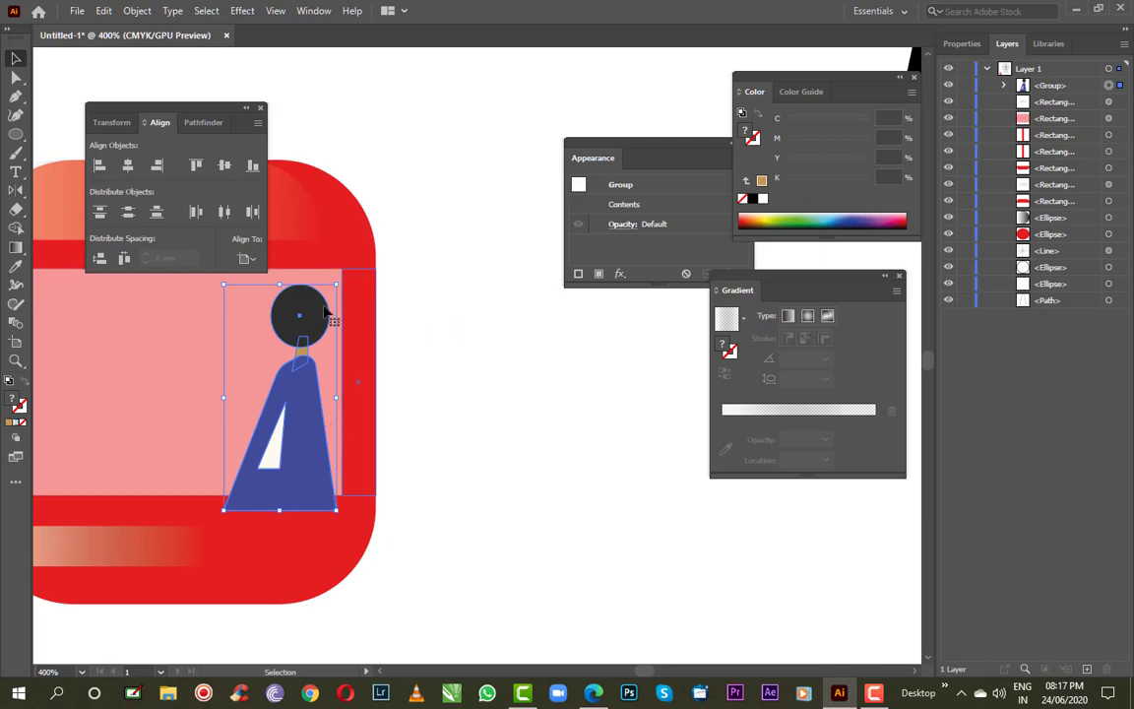
pyautogui.moveTo(335, 287)
pyautogui.mouseDown()
pyautogui.moveTo(326, 317)
pyautogui.moveTo(336, 317)
pyautogui.mouseUp()
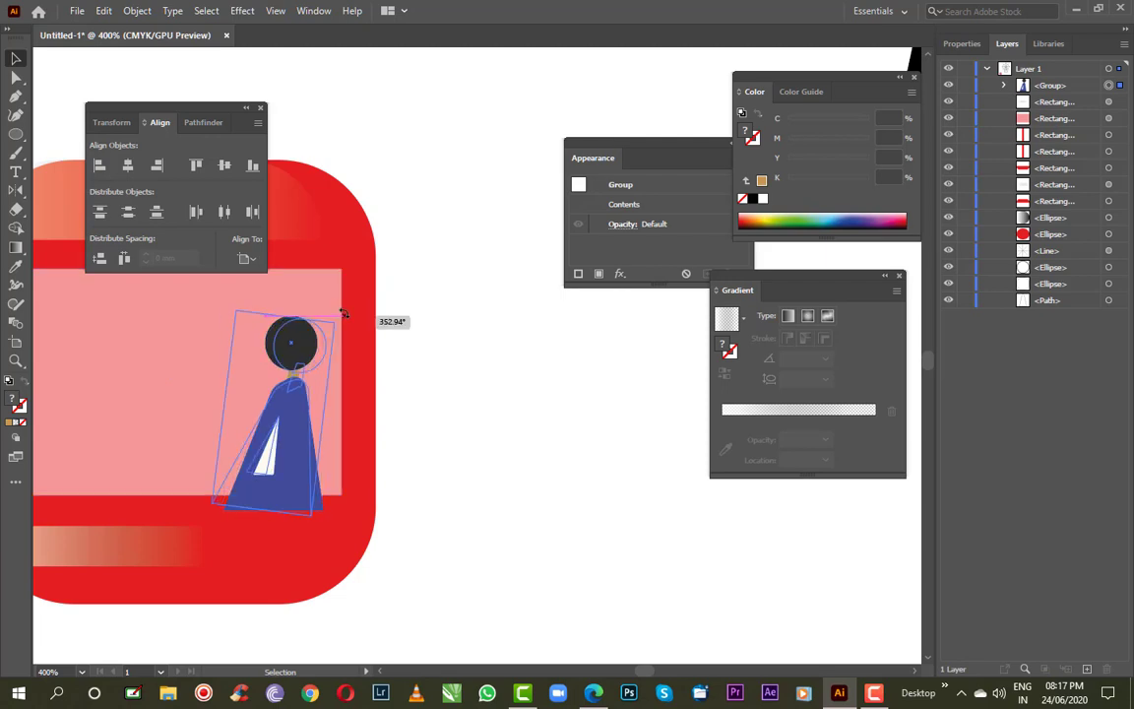
pyautogui.moveTo(254, 455); pyautogui.dragTo(302, 449)
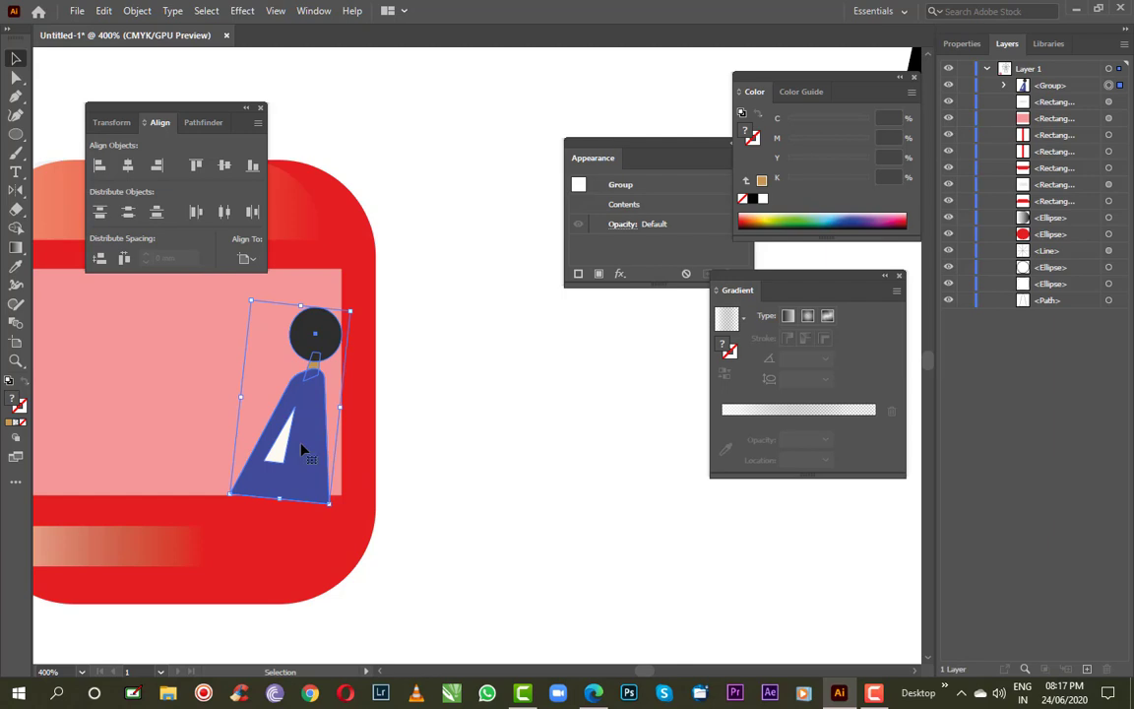
pyautogui.moveTo(302, 447); pyautogui.dragTo(305, 459)
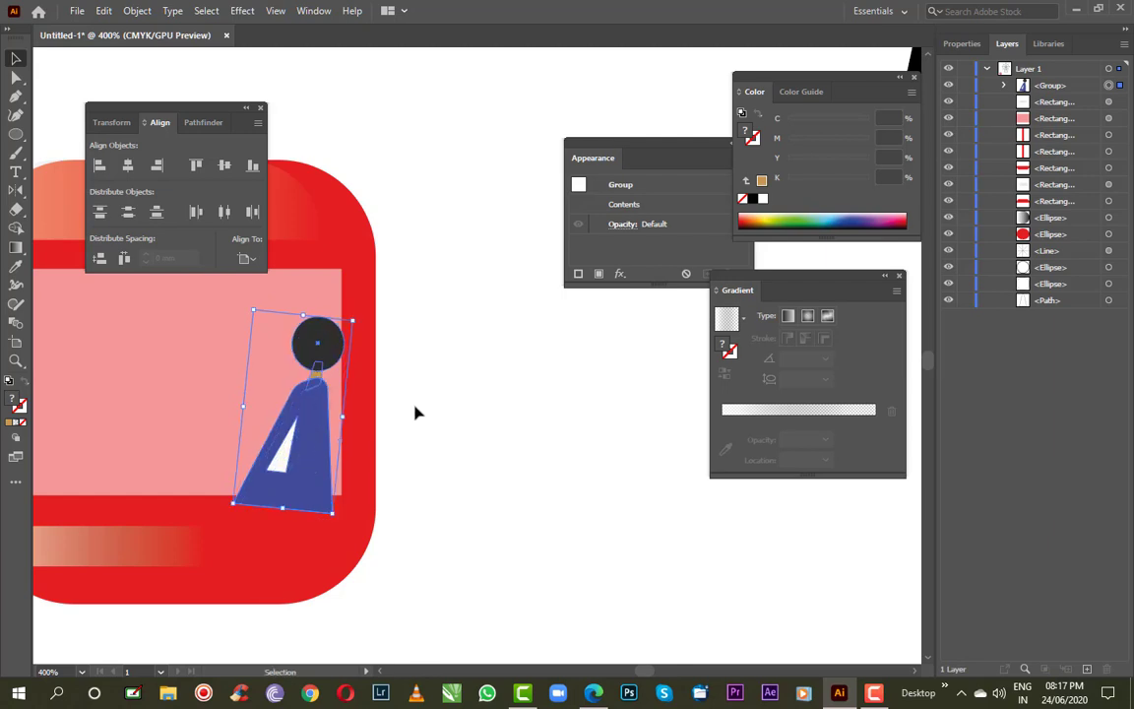
# Send the figure group backward behind the pink window
pyautogui.press('a')
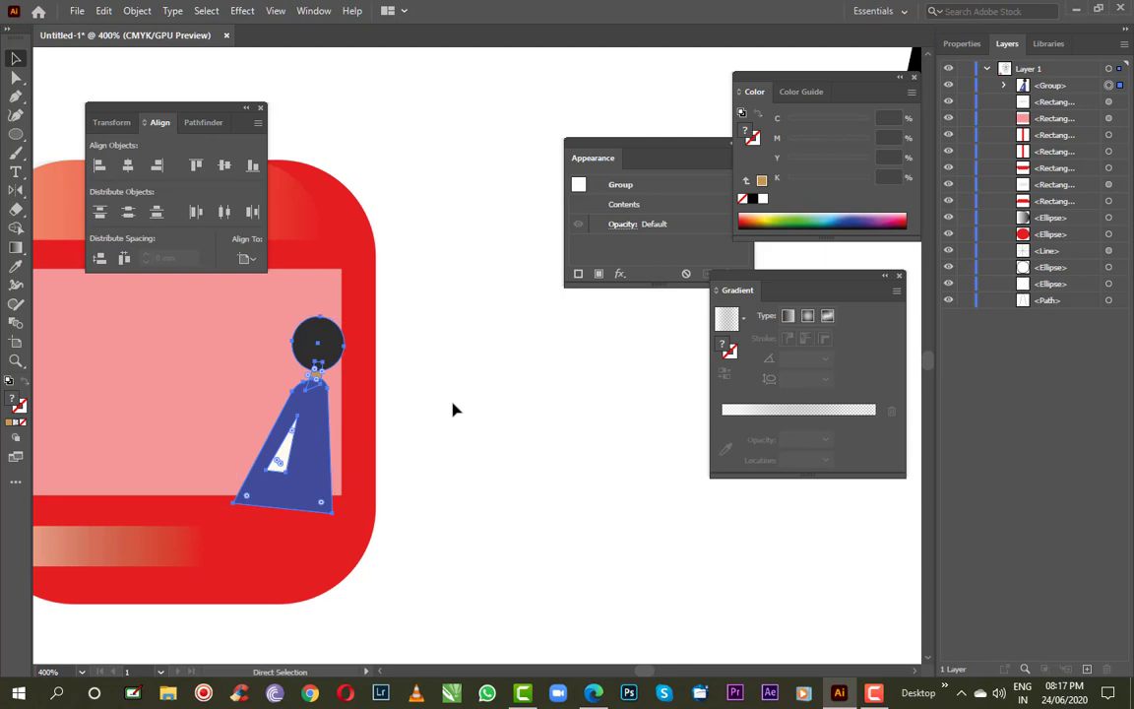
pyautogui.hotkey('ctrl', '[')
pyautogui.hotkey('ctrl', '[')
pyautogui.hotkey('ctrl', '[')
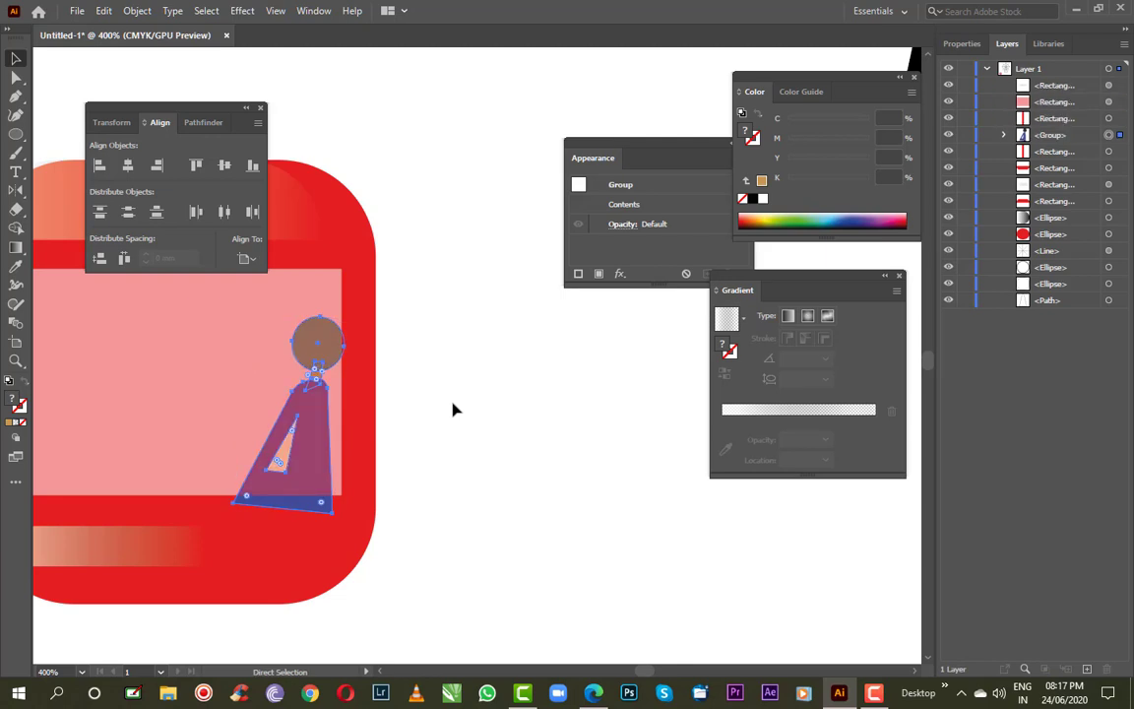
pyautogui.hotkey('ctrl', '[')
pyautogui.hotkey('ctrl', '[')
# Set the pink window rectangle's fill opacity to 60%
pyautogui.press('v')
pyautogui.click(463, 394)
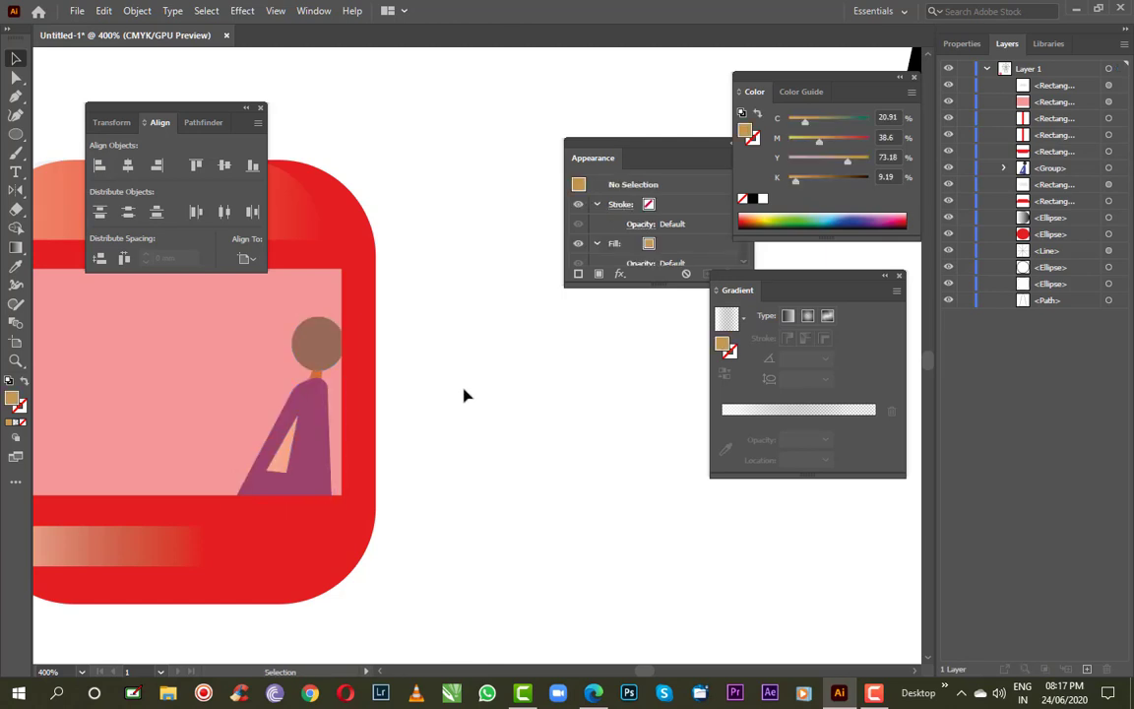
pyautogui.scroll(-2, 430, 410)
pyautogui.click(282, 430)
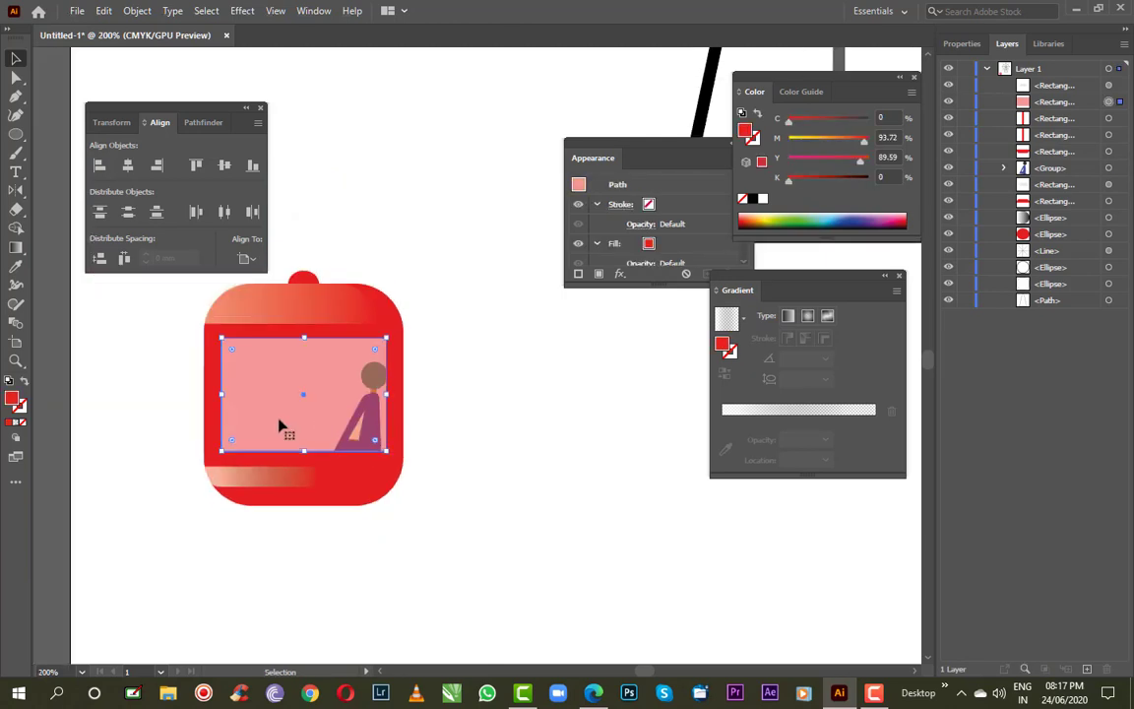
pyautogui.click(131, 464)
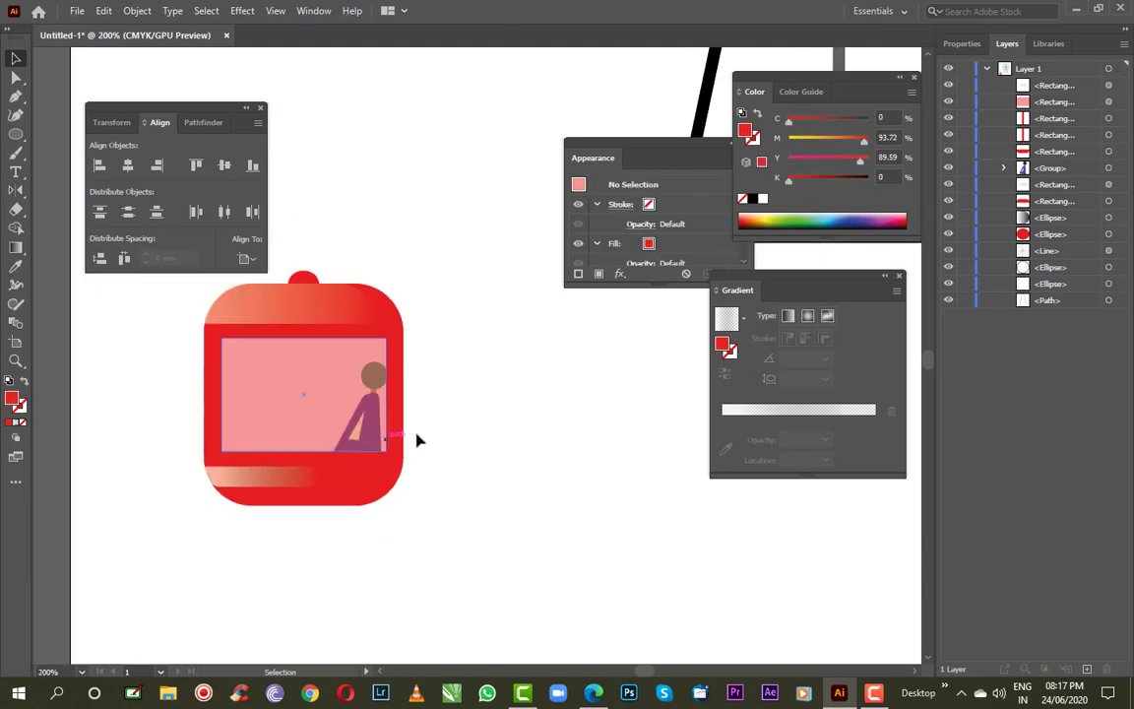
pyautogui.click(316, 430)
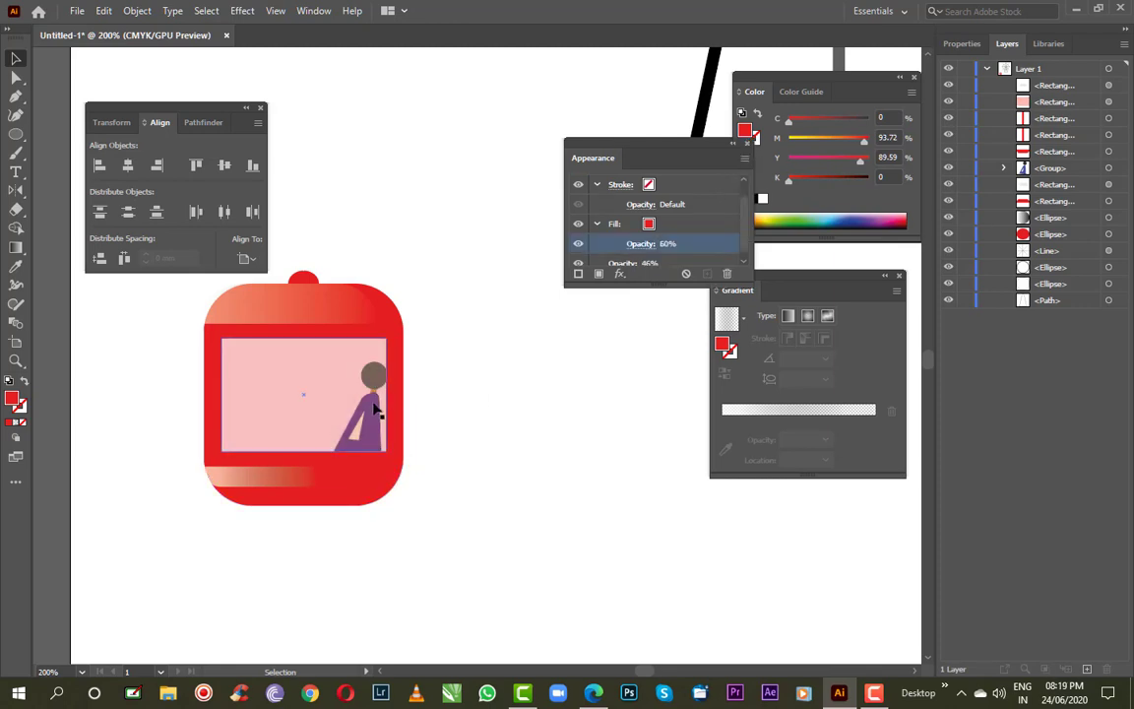
pyautogui.click(378, 388)
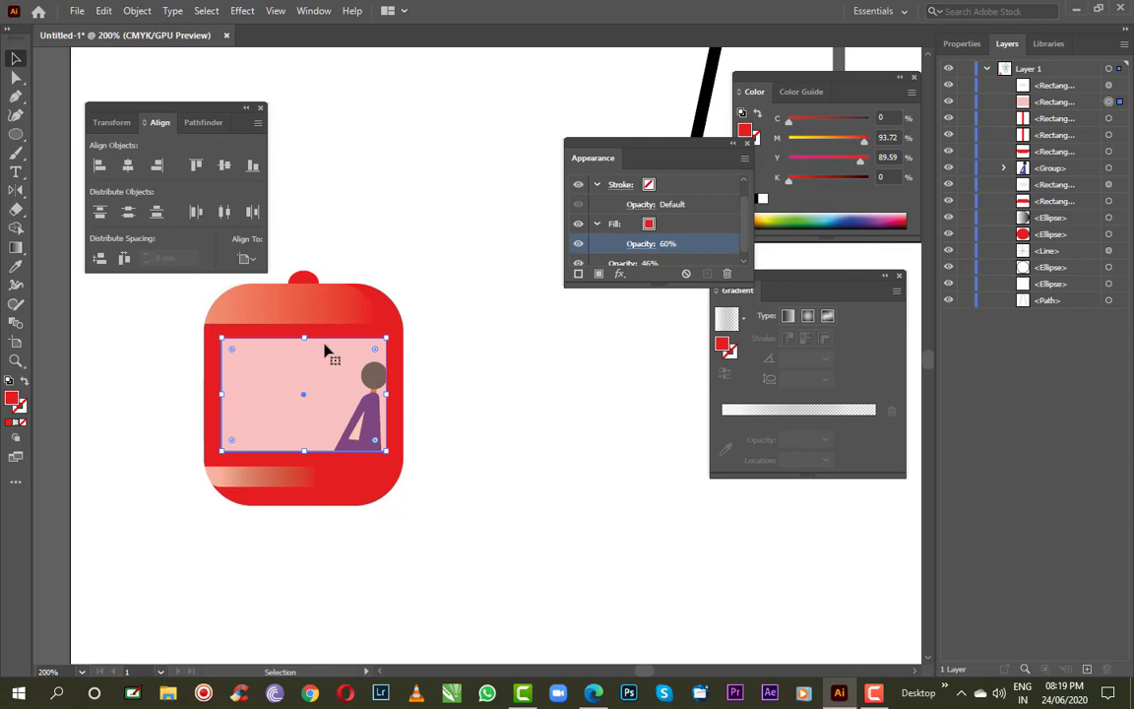
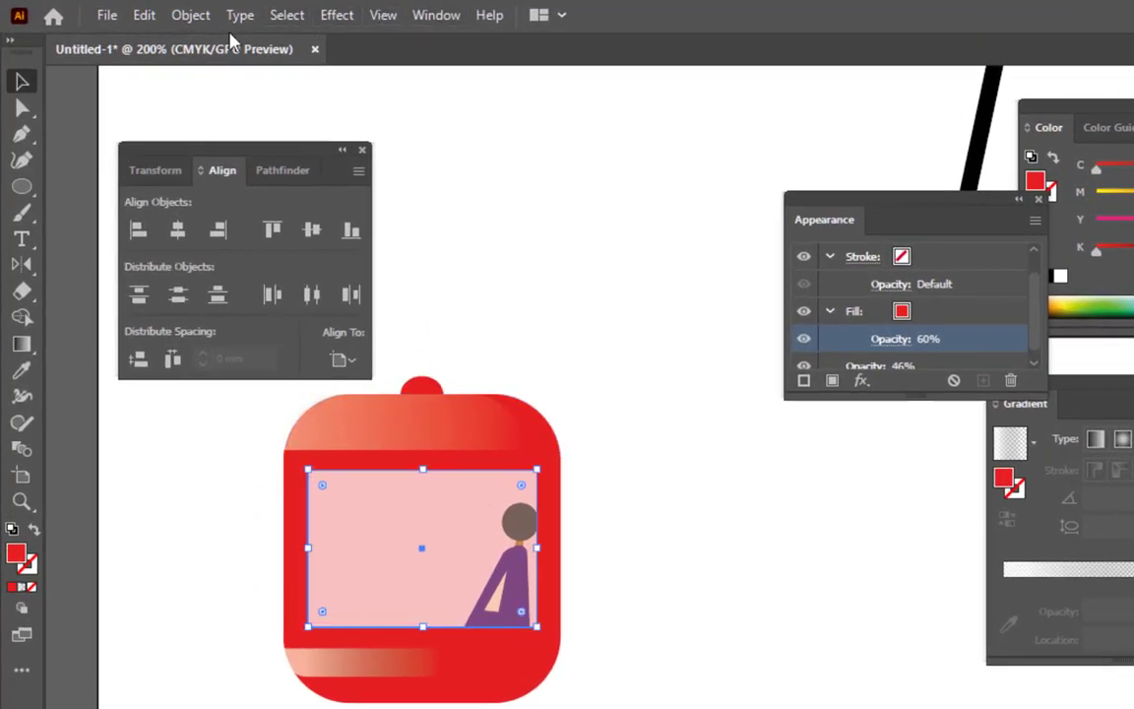
# Lock the pink window panel and Alt-drag a copy of the seated figure to the left
pyautogui.click(197, 26)
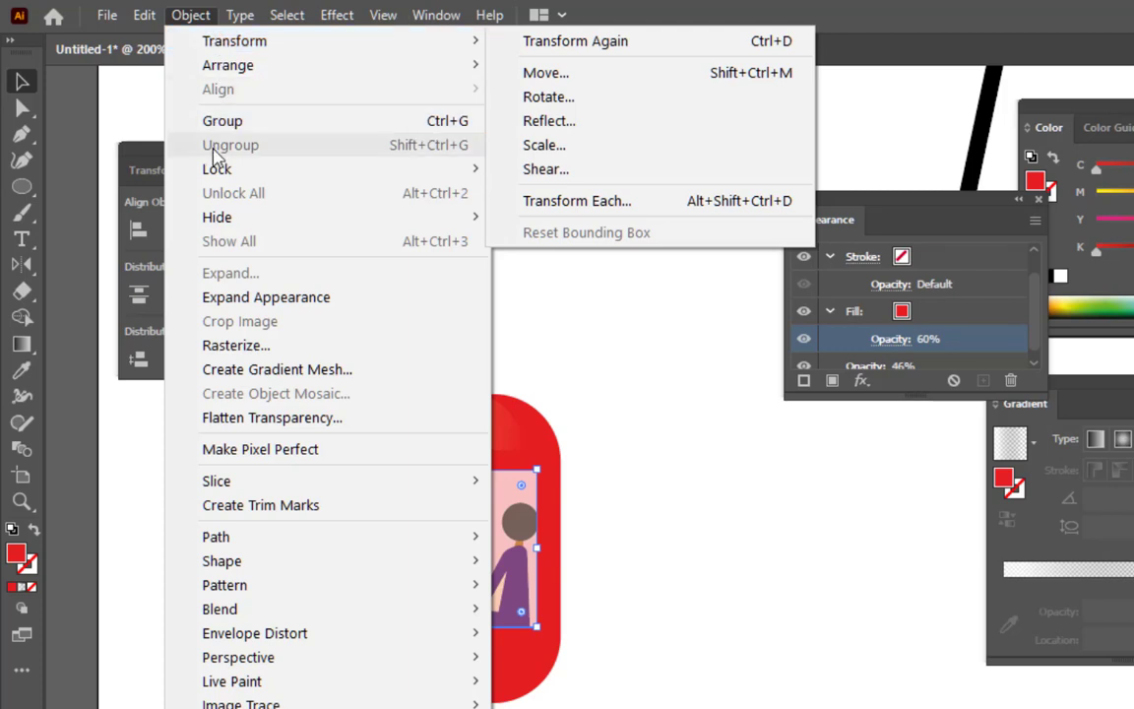
pyautogui.moveTo(218, 170)
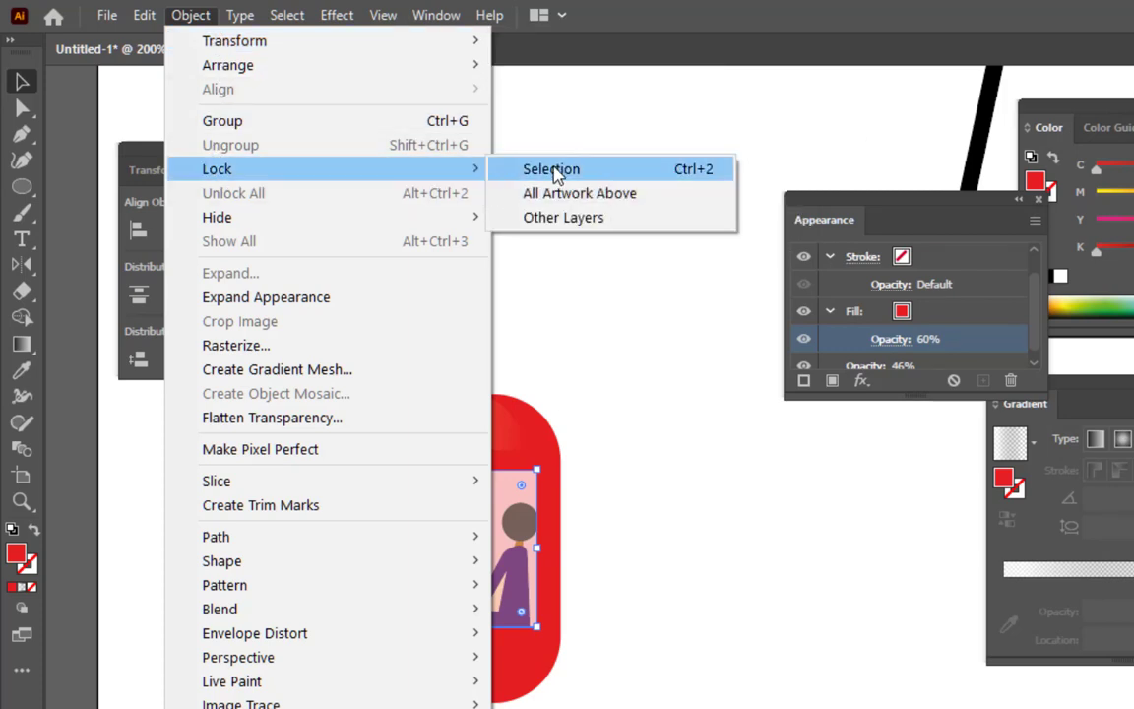
pyautogui.click(559, 169)
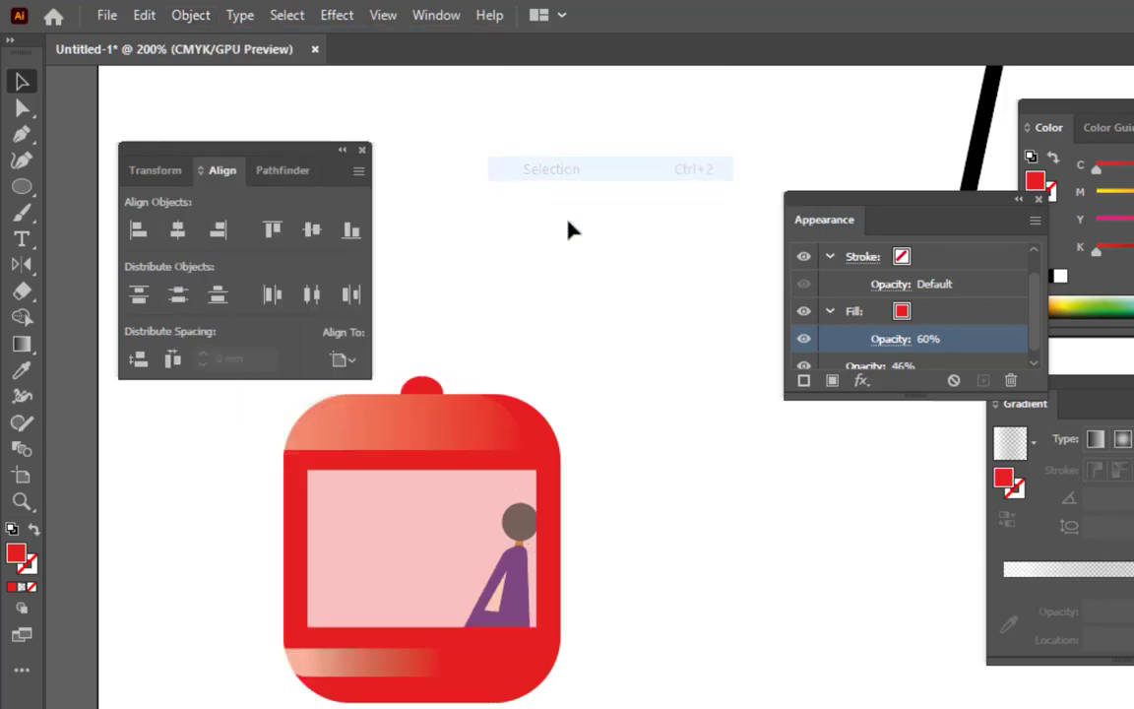
pyautogui.click(528, 525)
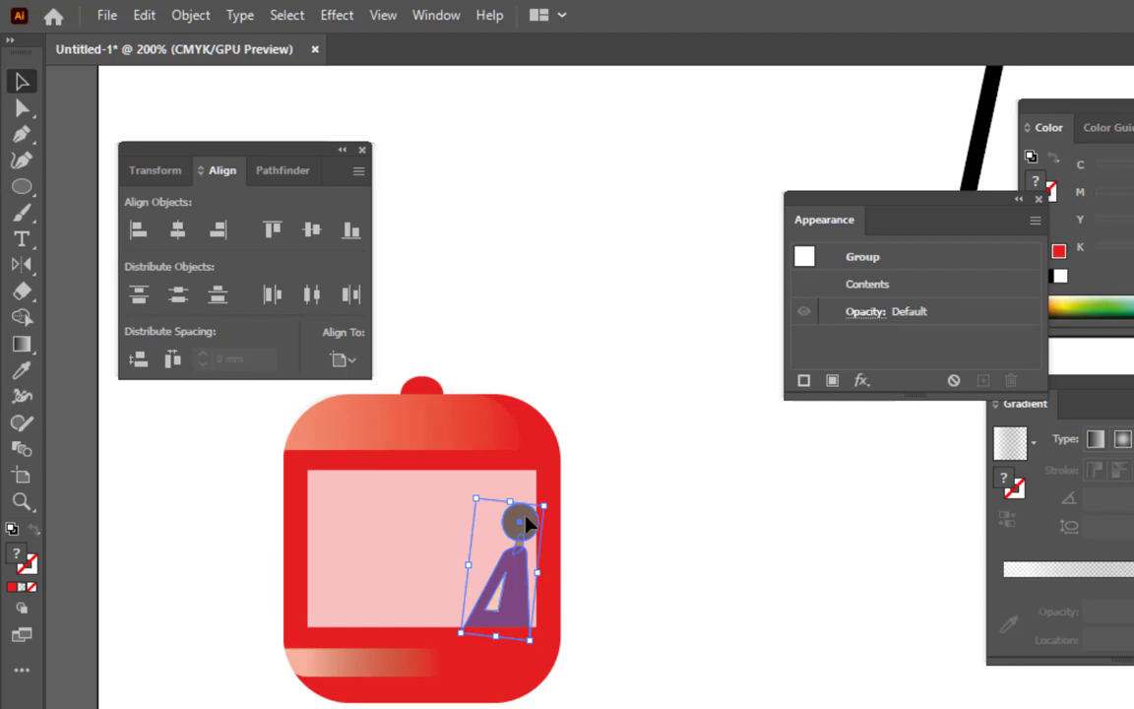
pyautogui.moveTo(527, 524); pyautogui.dragTo(389, 521)
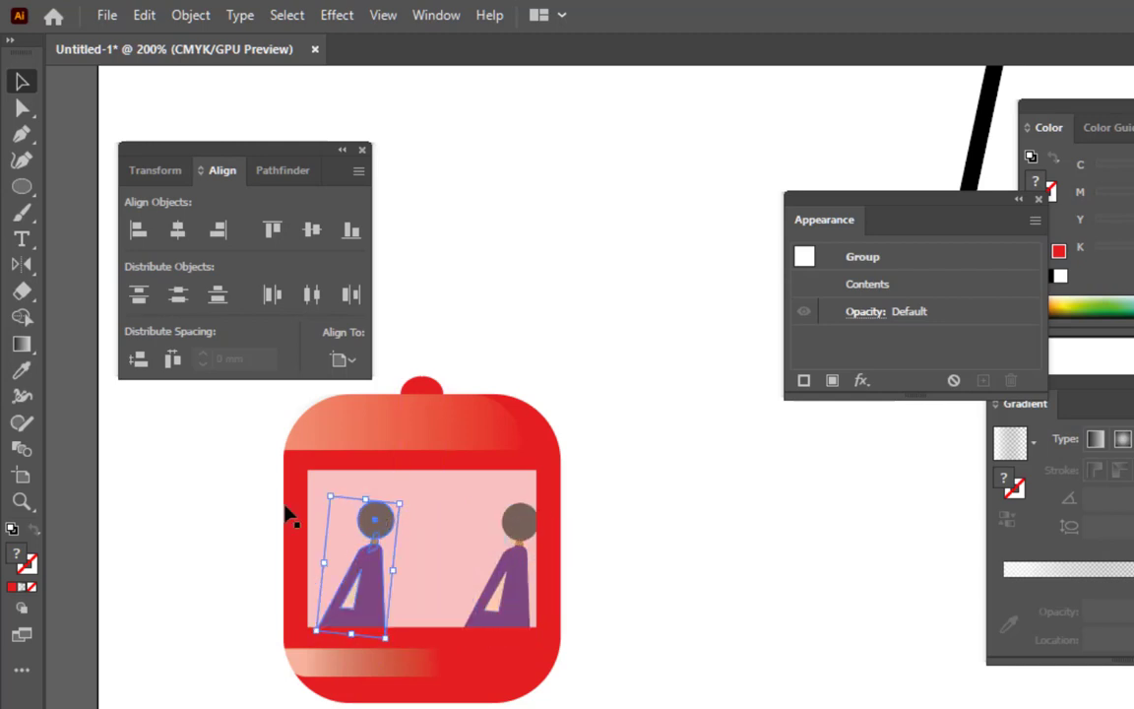
# Reflect the figure copy vertically around its base so it faces the original
pyautogui.click(18, 272)
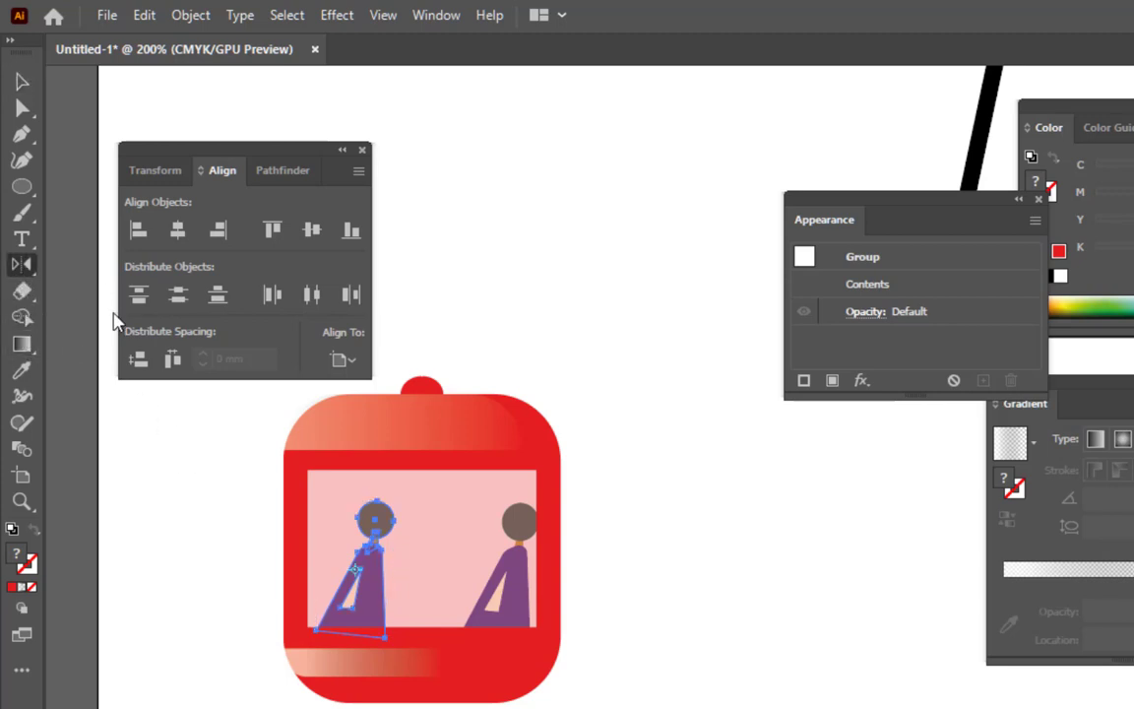
pyautogui.keyDown('alt'); pyautogui.click(382, 623); pyautogui.keyUp('alt')
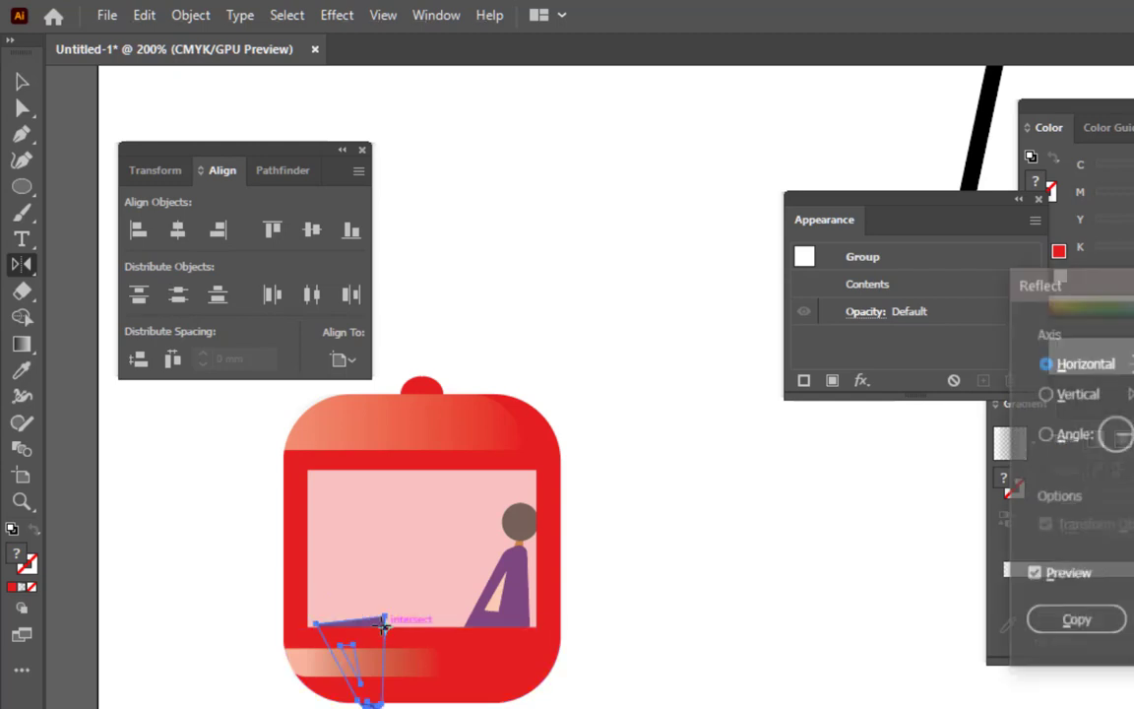
pyautogui.click(1051, 394)
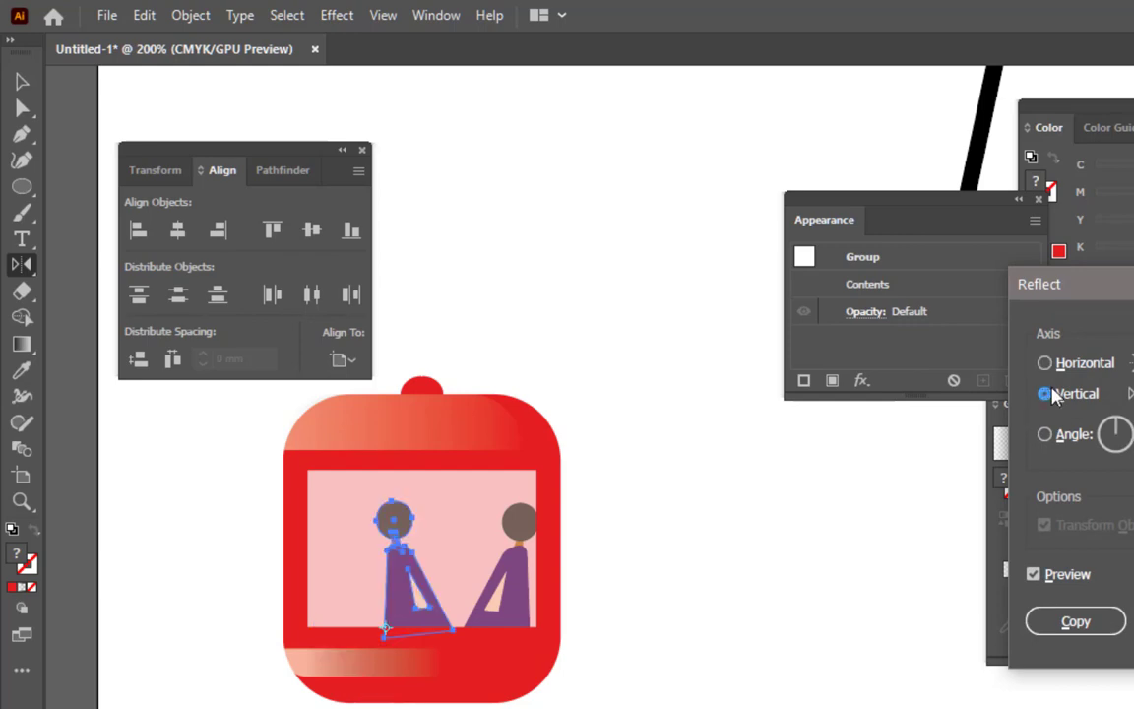
pyautogui.press('Return')
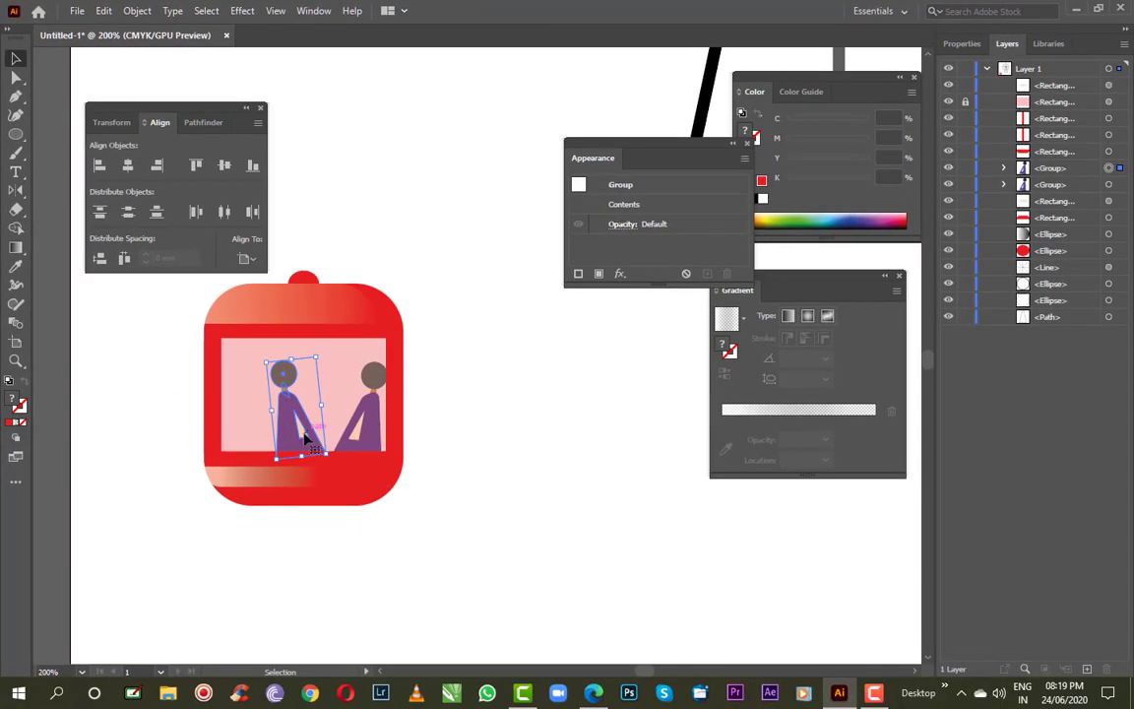
# Move the mirrored figure to the window's left edge and select its body shape in Layers
pyautogui.moveTo(289, 438); pyautogui.dragTo(240, 435)
pyautogui.click(474, 401)
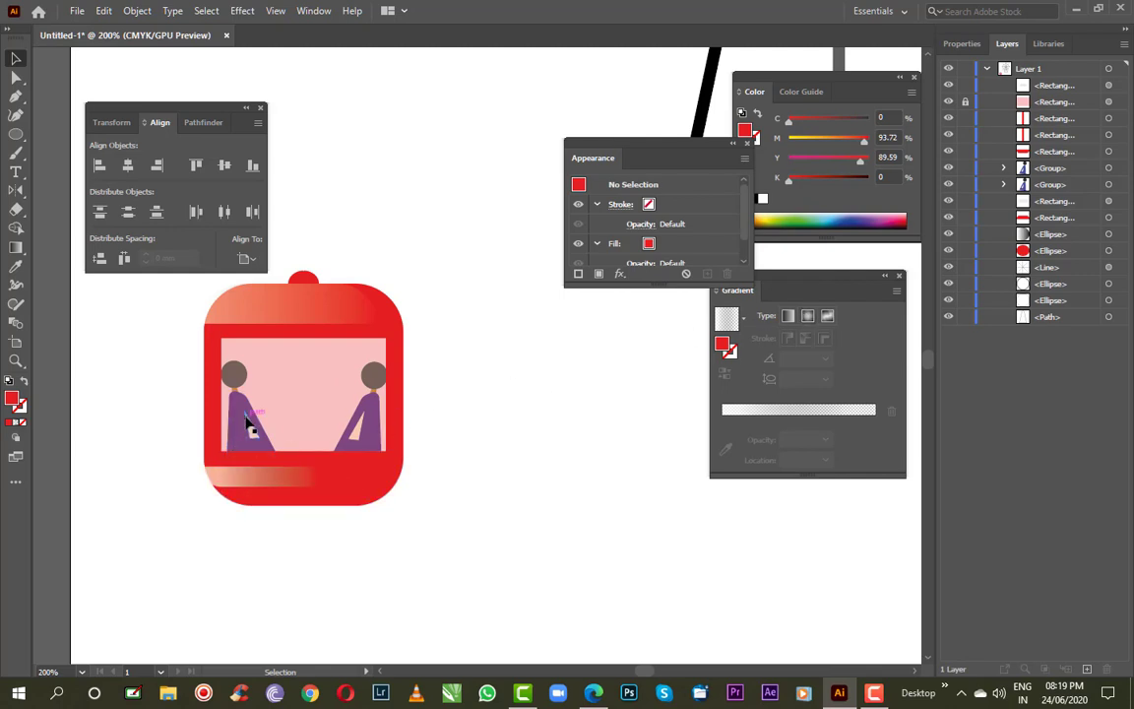
pyautogui.click(233, 426)
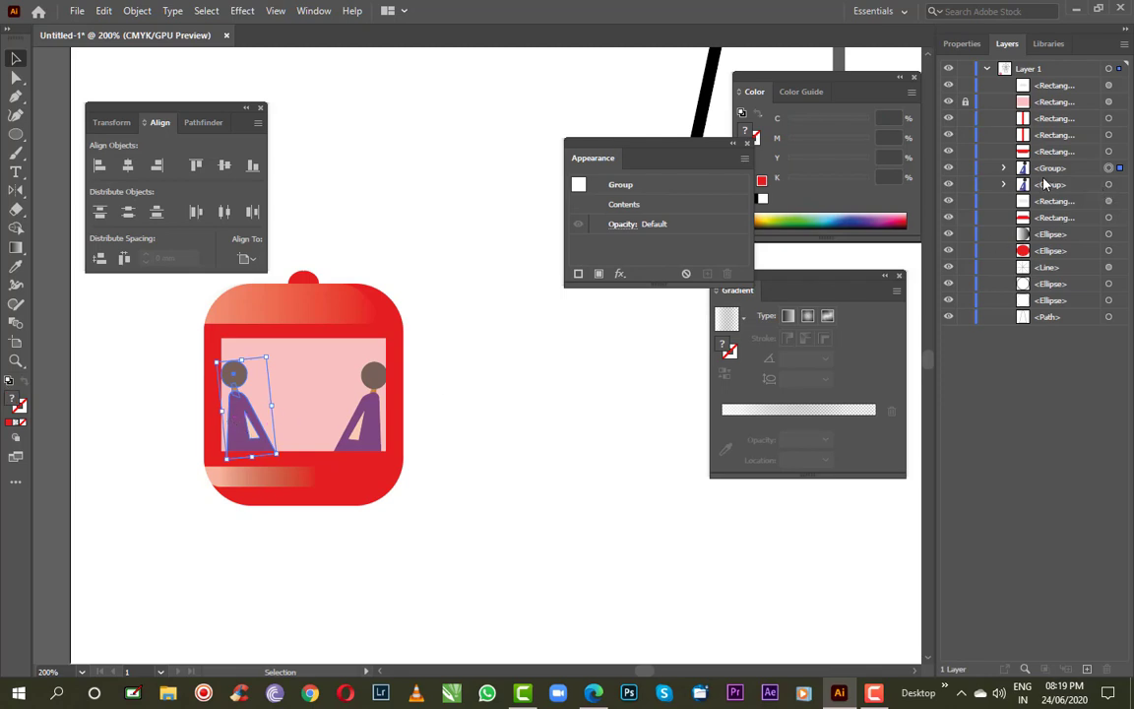
pyautogui.click(1004, 168)
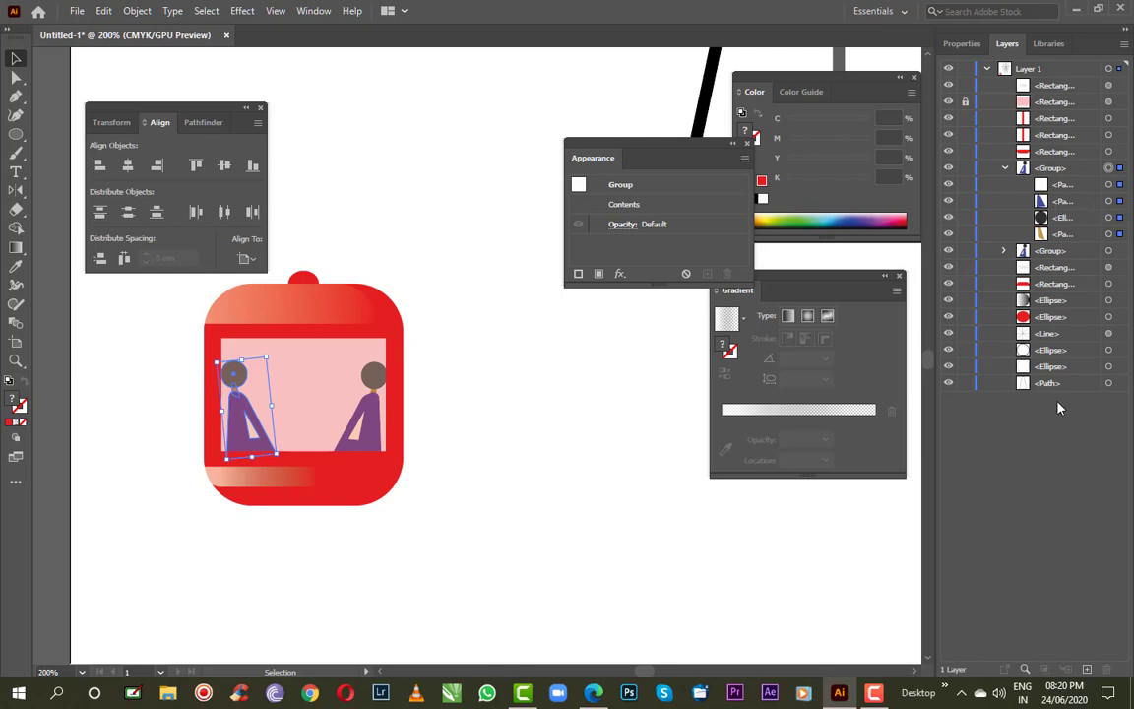
pyautogui.click(1109, 250)
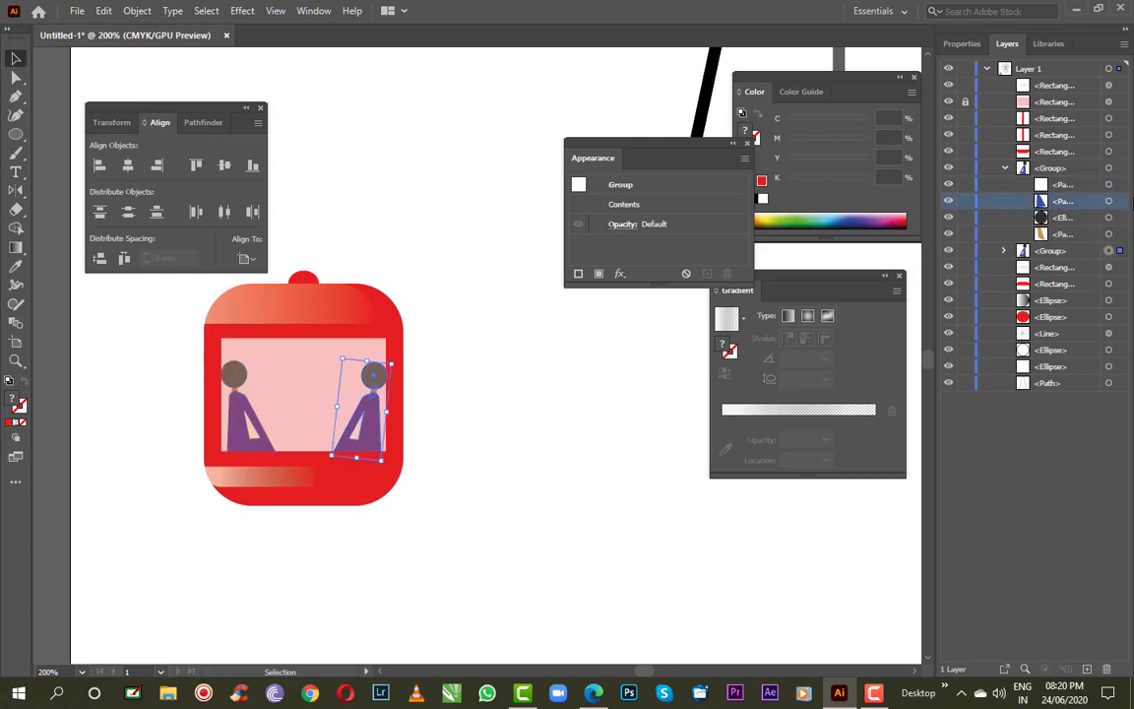
pyautogui.click(1120, 202)
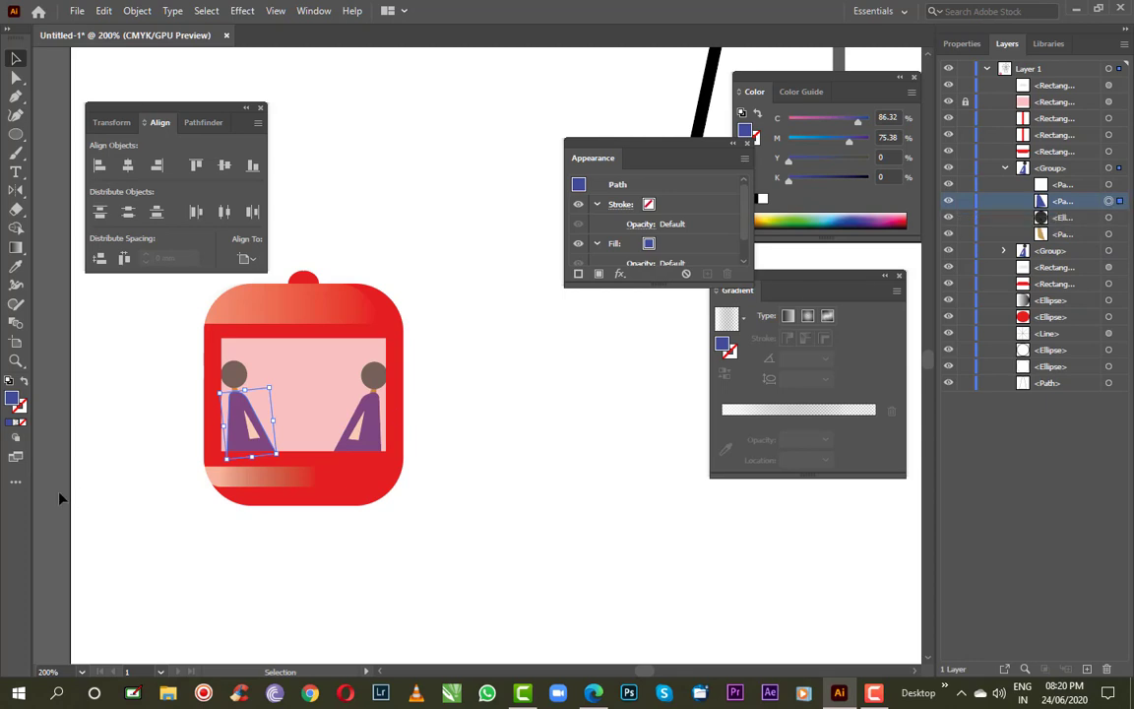
# Fill the left figure's body with a bright, saturated yellow
pyautogui.doubleClick(12, 400)
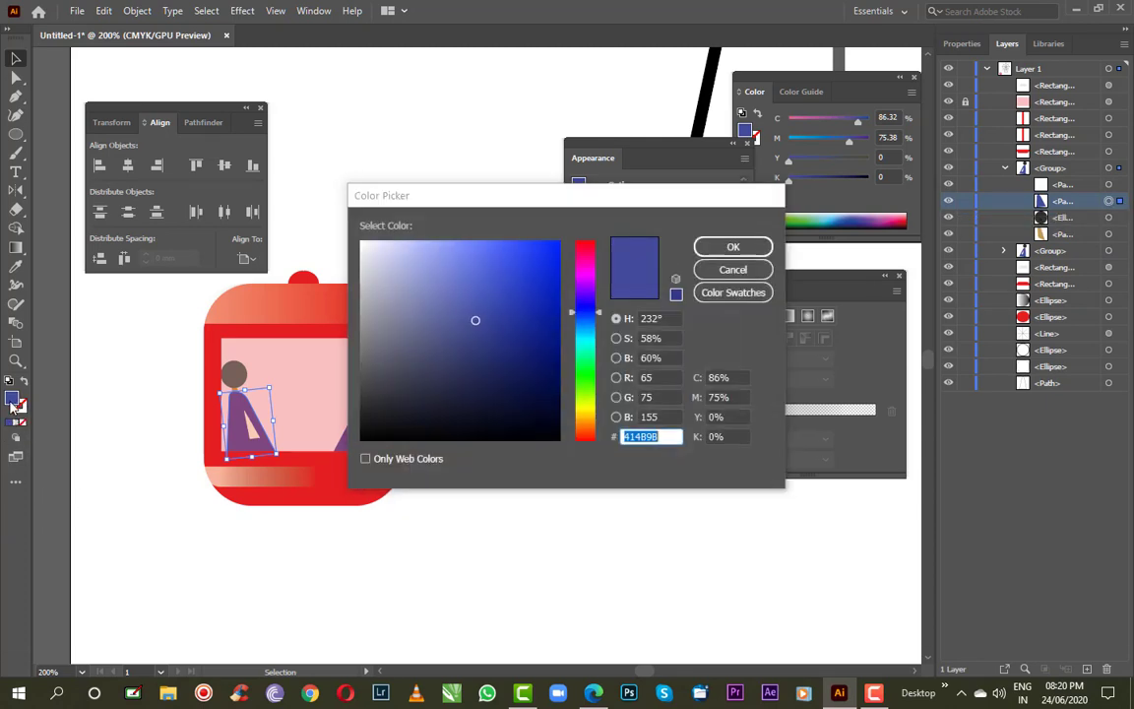
pyautogui.click(585, 346)
pyautogui.click(581, 408)
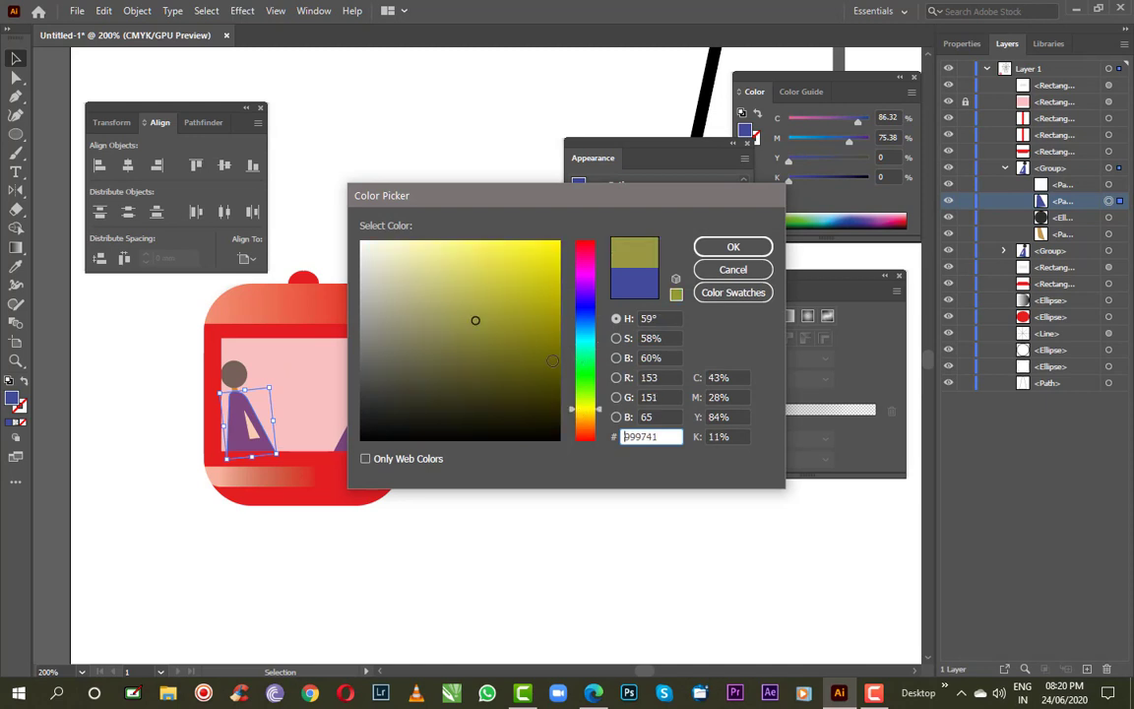
pyautogui.moveTo(546, 337); pyautogui.dragTo(555, 248)
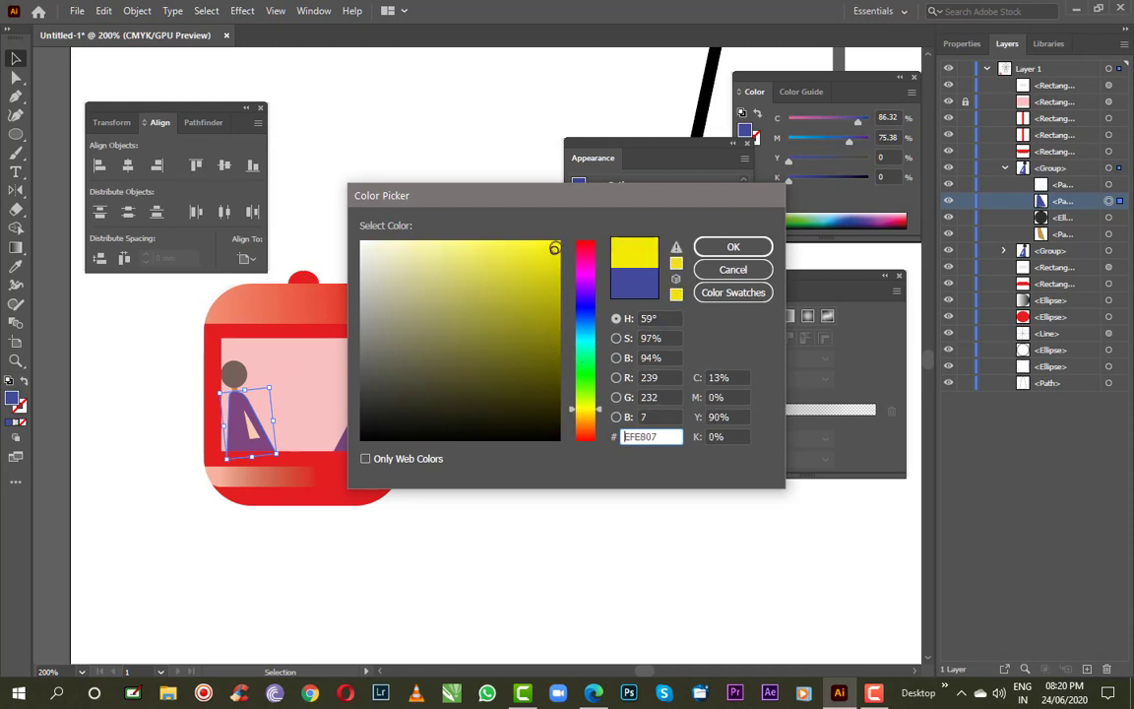
pyautogui.click(729, 248)
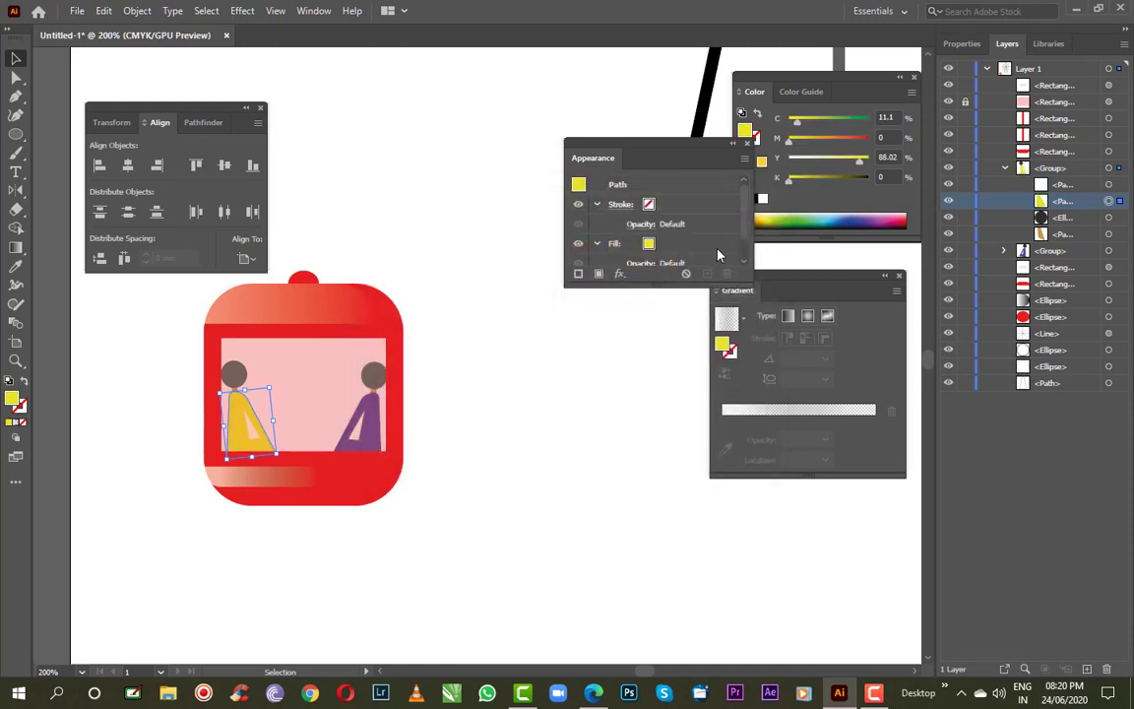
pyautogui.click(485, 355)
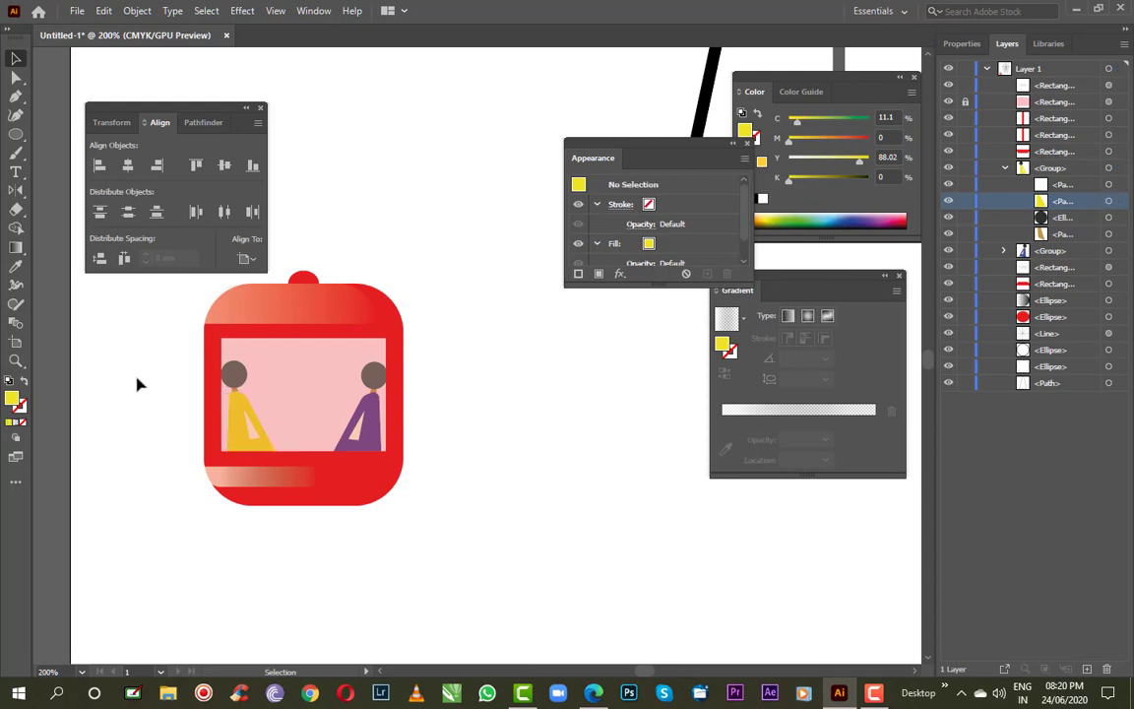
# Group the tram car's parts, undoing an accidental resize
pyautogui.keyDown('alt'); pyautogui.scroll(-2, 126, 387); pyautogui.keyUp('alt')
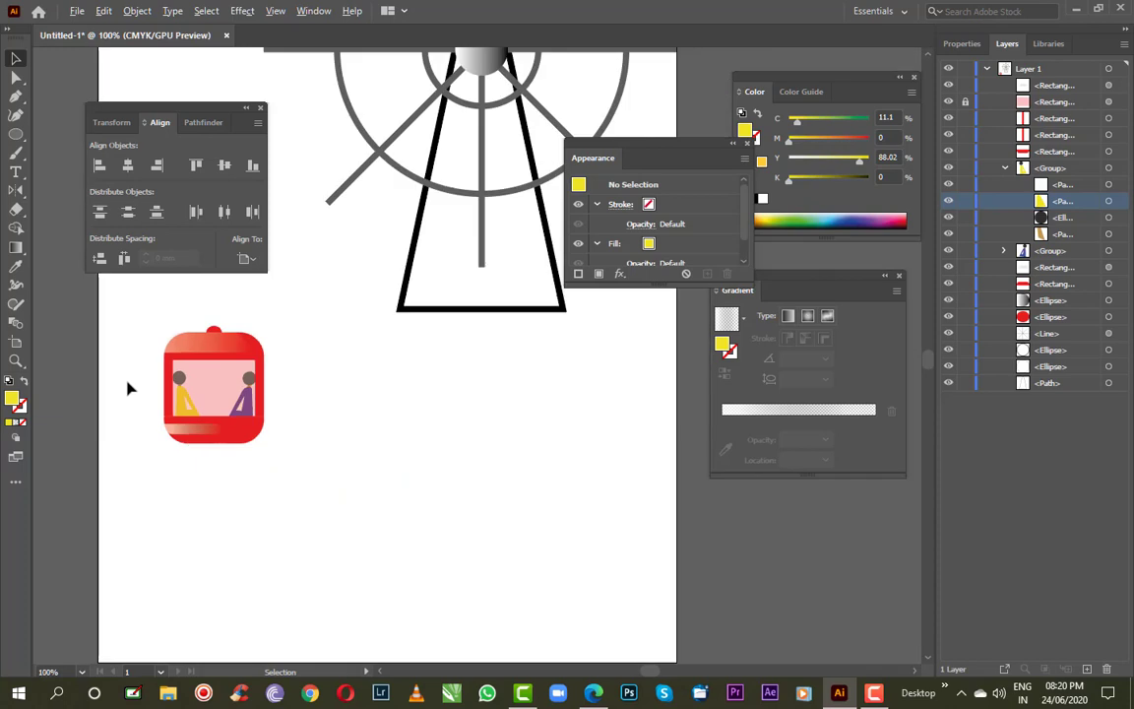
pyautogui.moveTo(125, 270); pyautogui.dragTo(308, 492)
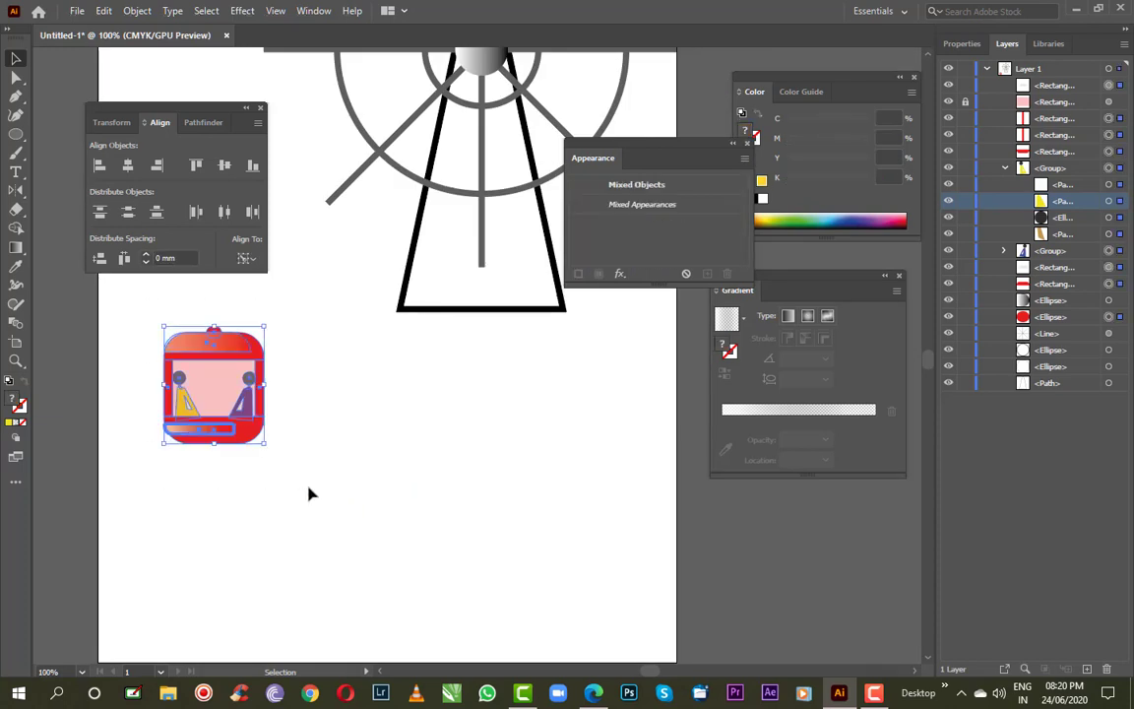
pyautogui.hotkey('ctrl', 'g')
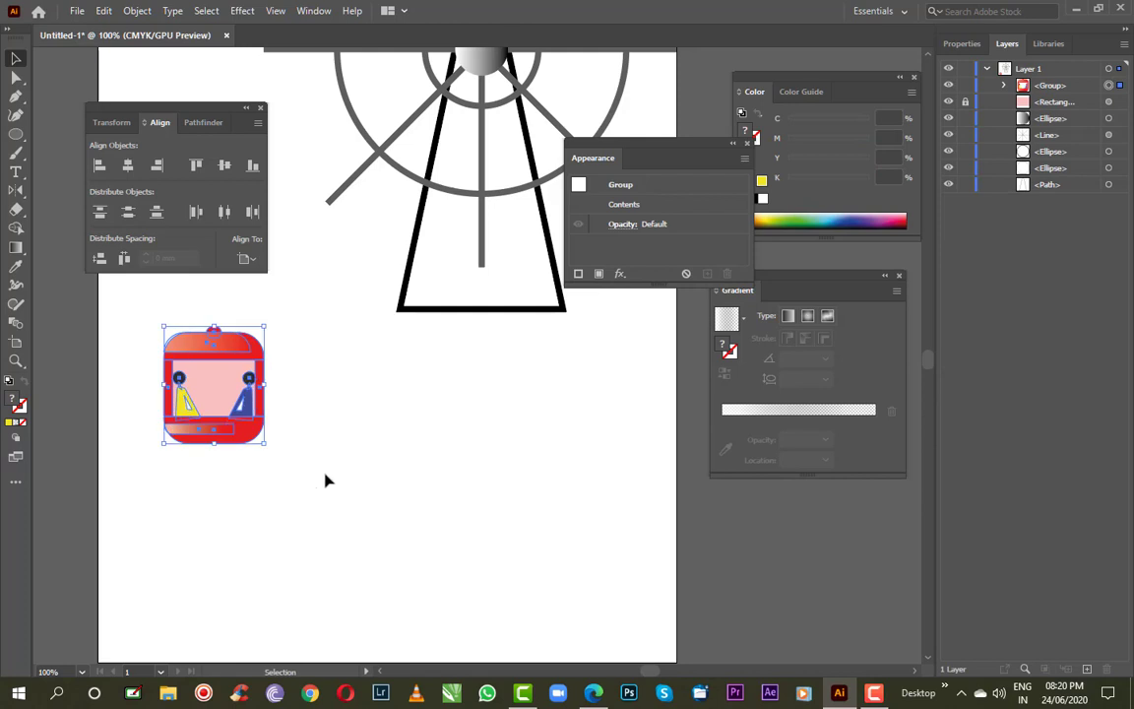
pyautogui.keyDown('alt'); pyautogui.scroll(-1, 379, 453); pyautogui.keyUp('alt')
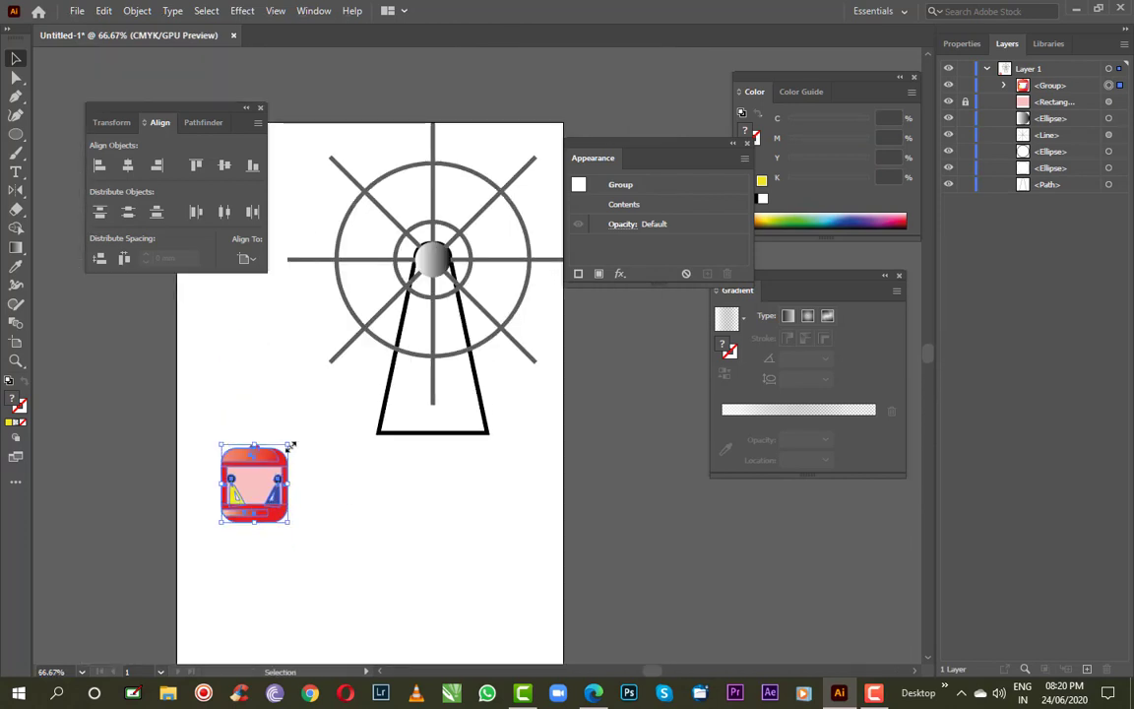
pyautogui.moveTo(289, 446); pyautogui.dragTo(276, 462)
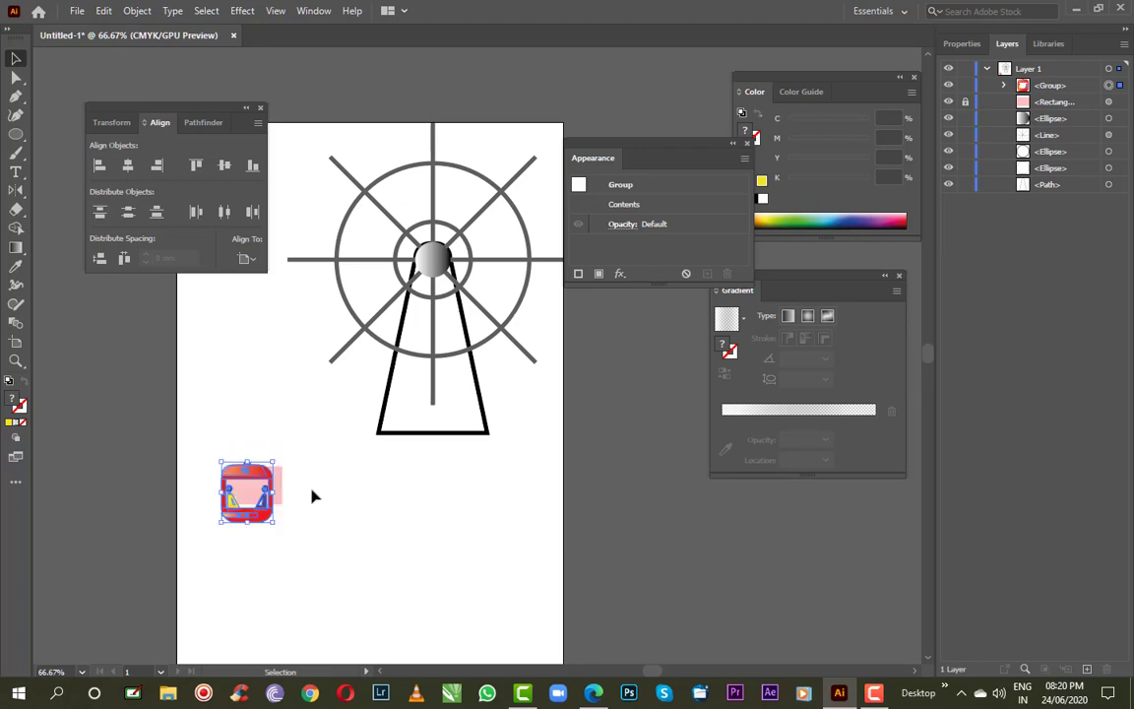
pyautogui.click(311, 496)
pyautogui.hotkey('ctrl', 'z')
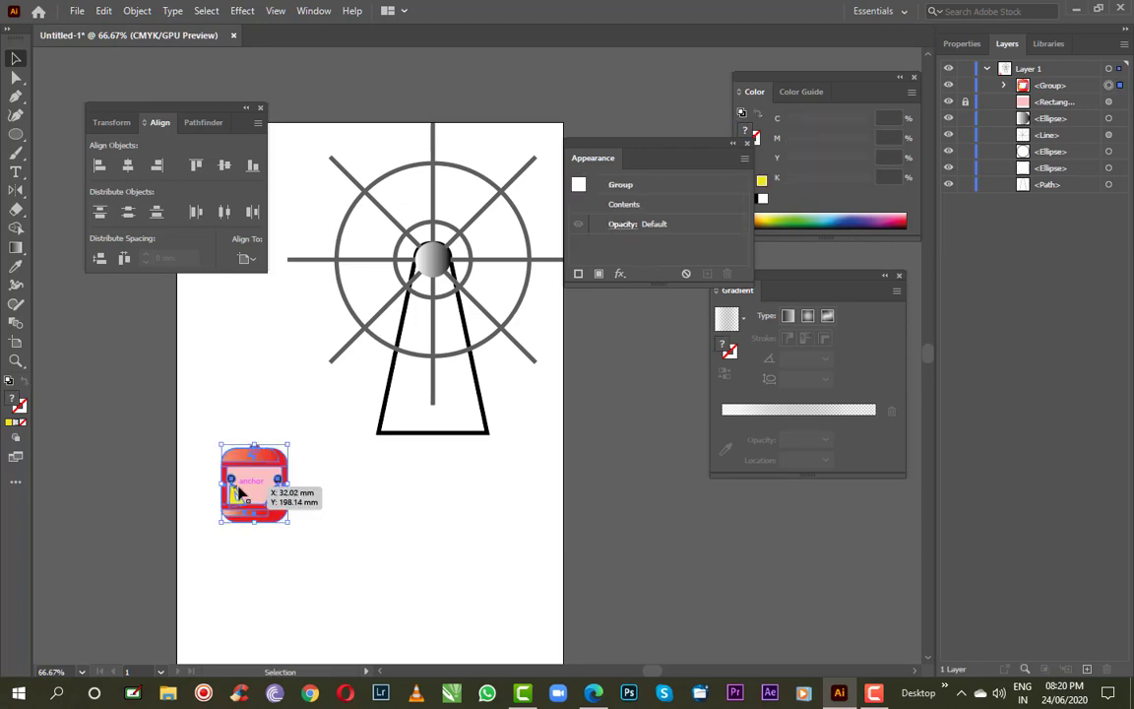
# Unlock all objects and regroup the whole tram car including the pink window
pyautogui.click(130, 14)
pyautogui.click(164, 139)
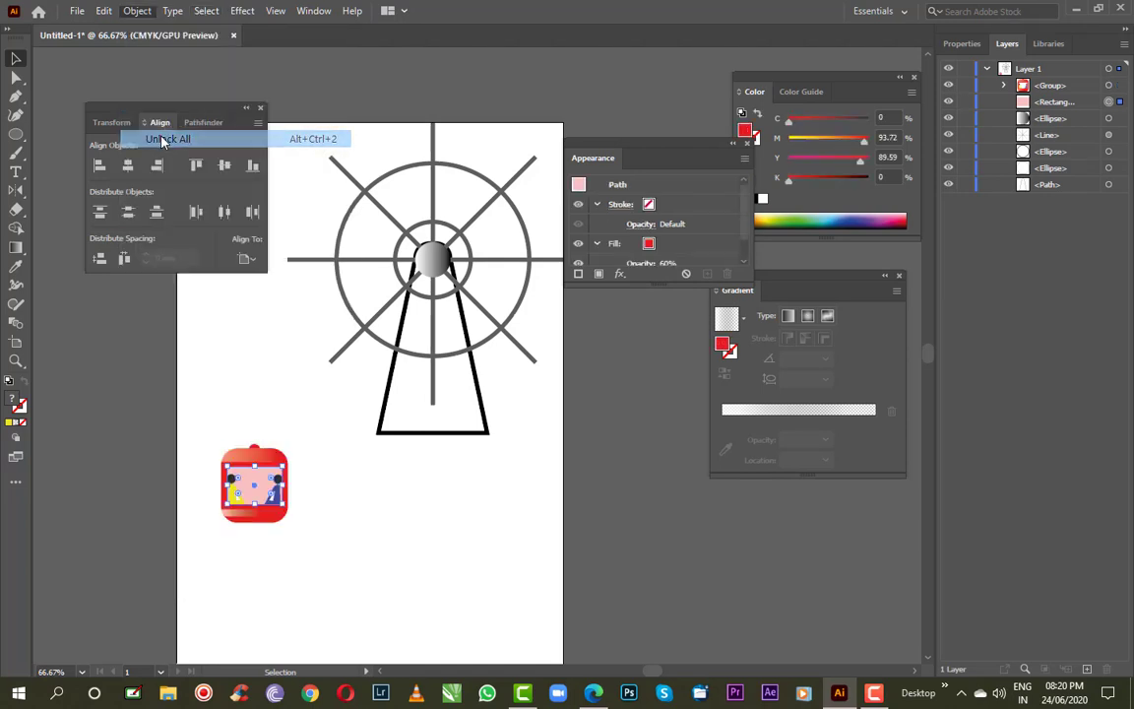
pyautogui.click(192, 417)
pyautogui.moveTo(311, 536); pyautogui.dragTo(318, 540)
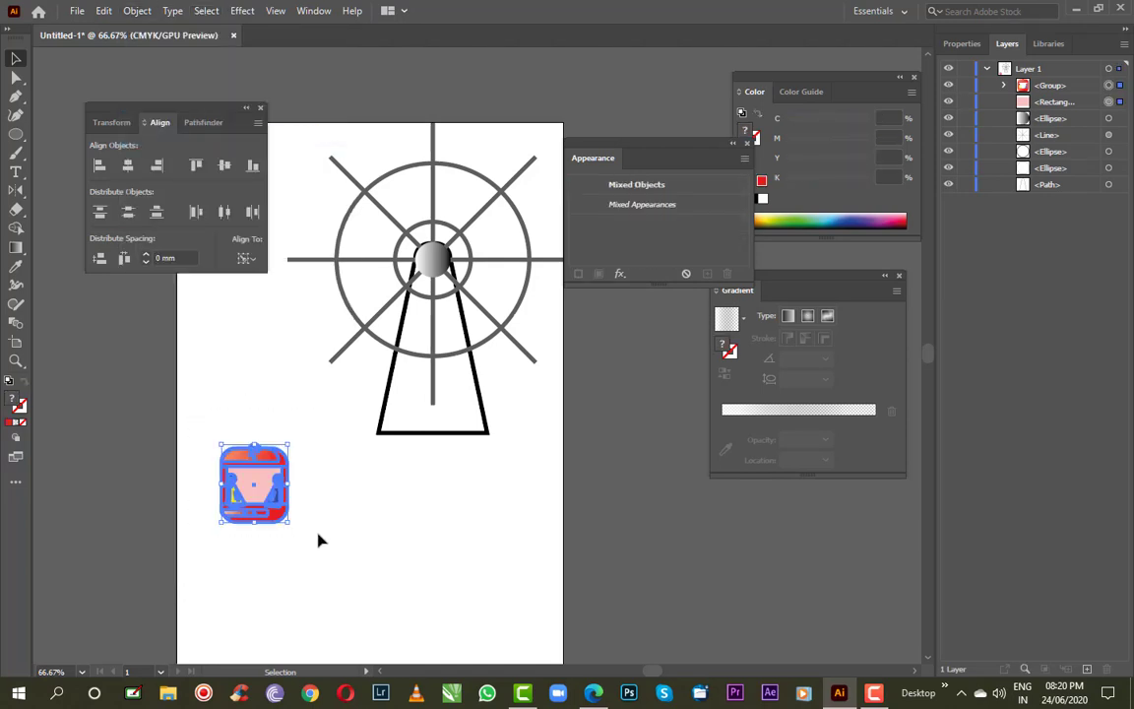
pyautogui.hotkey('ctrl', 'g')
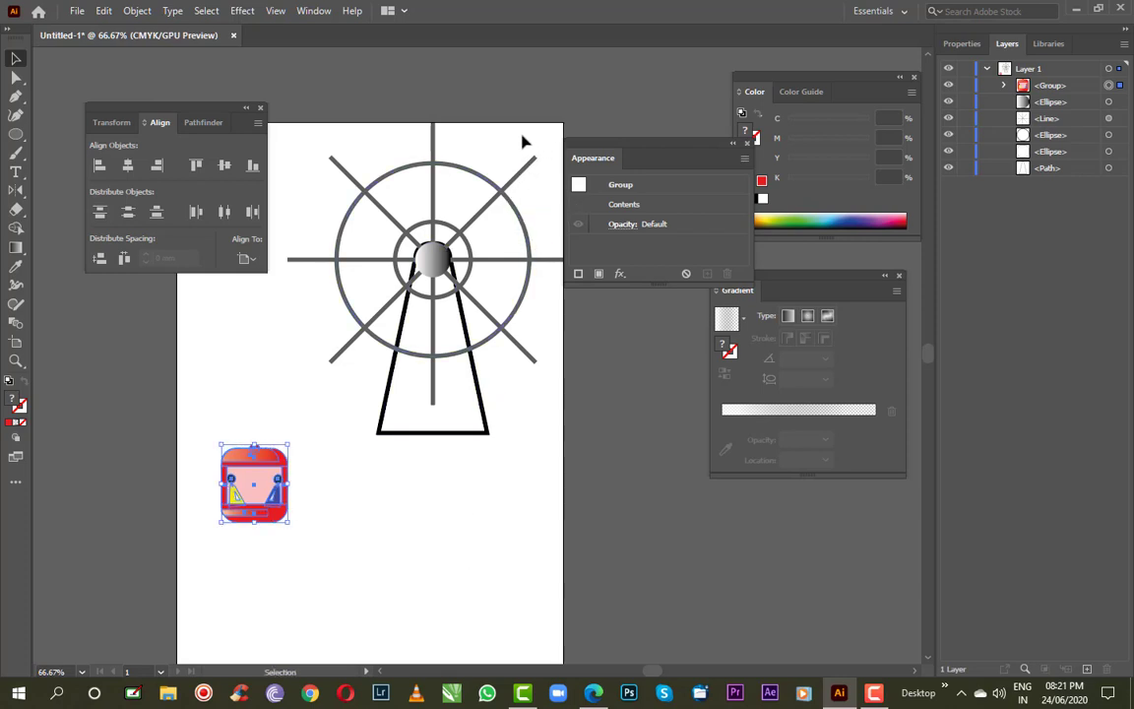
# Select the Ferris wheel, then its trapezoid stand on its own
pyautogui.press('space')
pyautogui.moveTo(408, 130); pyautogui.dragTo(464, 478)
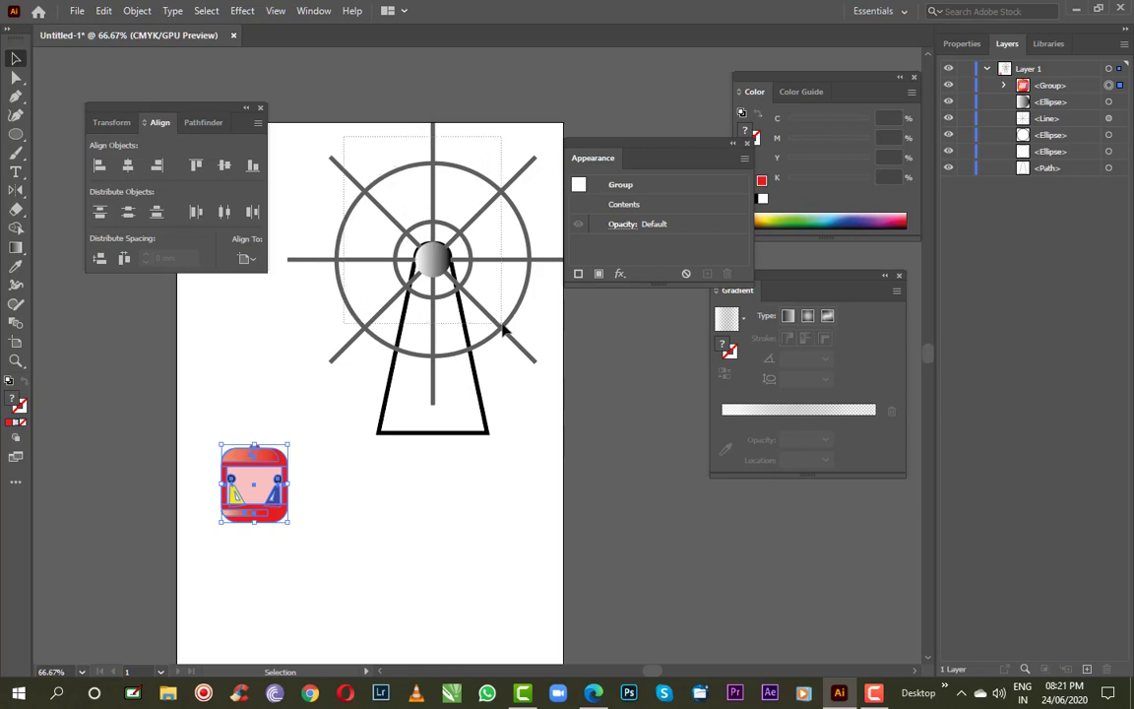
pyautogui.click(455, 463)
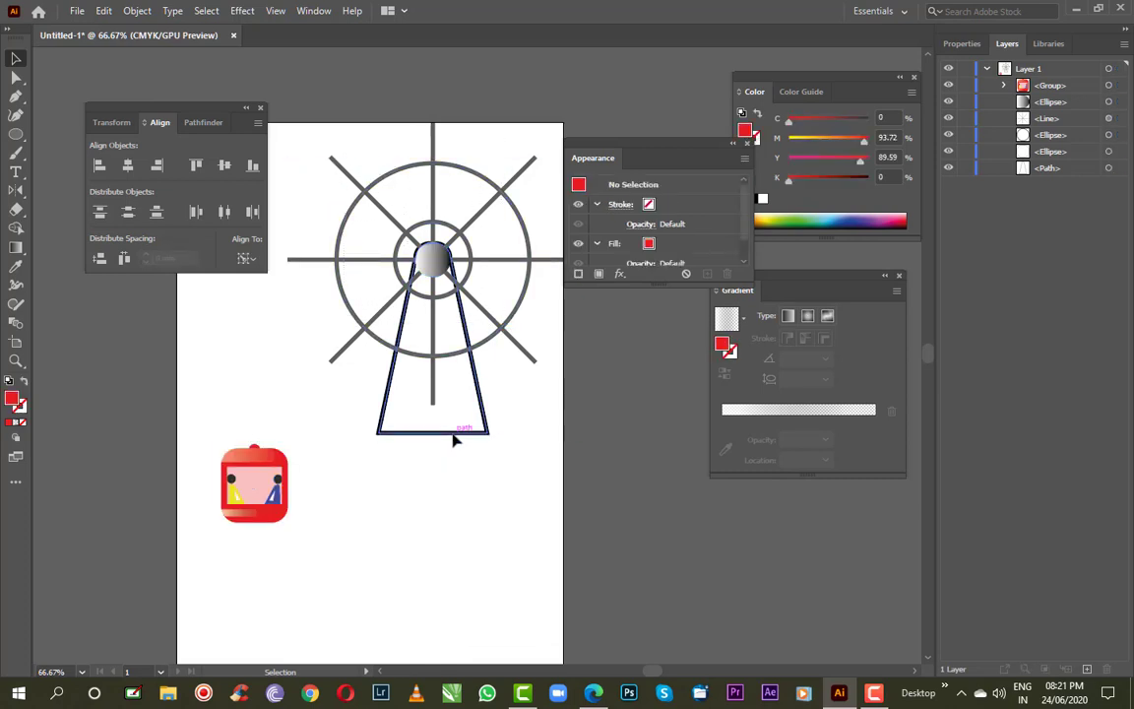
pyautogui.click(452, 439)
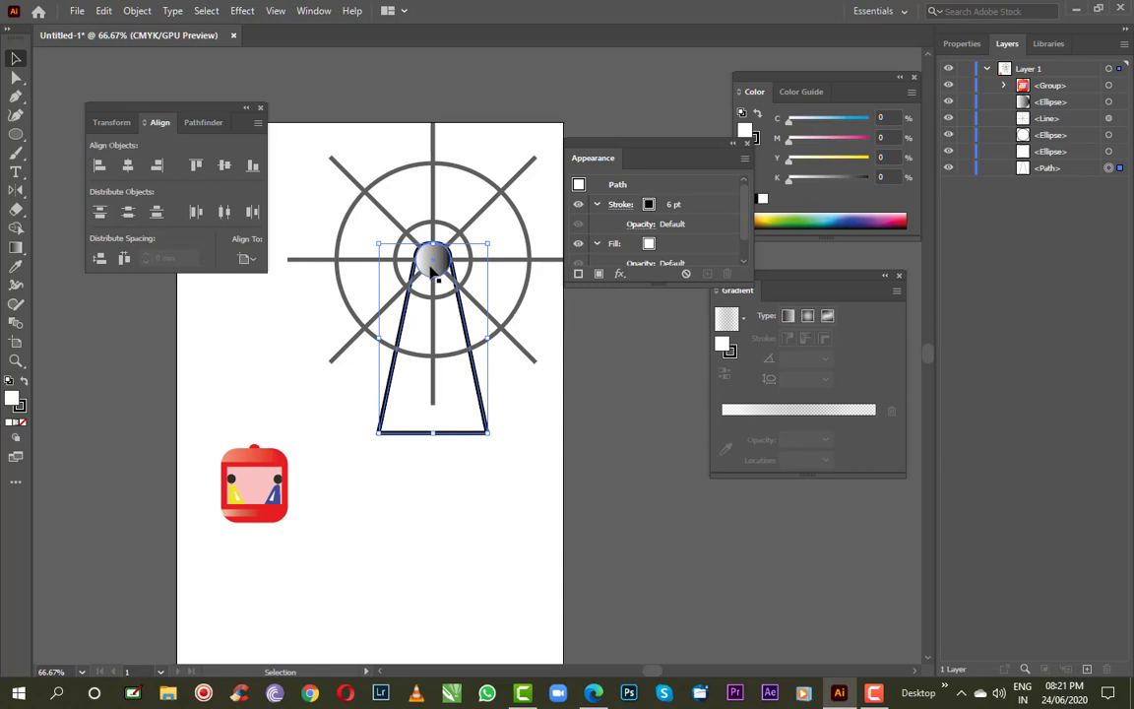
pyautogui.click(386, 421)
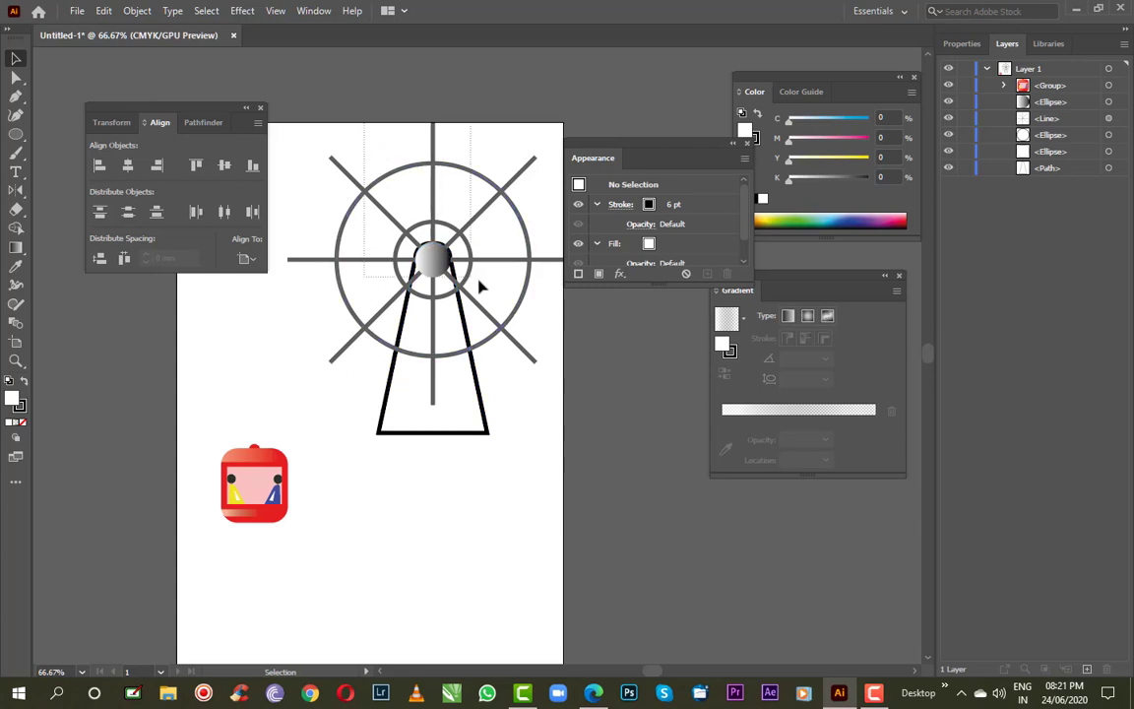
# Group the wheel's rings and spokes, leaving the stand out
pyautogui.moveTo(367, 121); pyautogui.dragTo(483, 308)
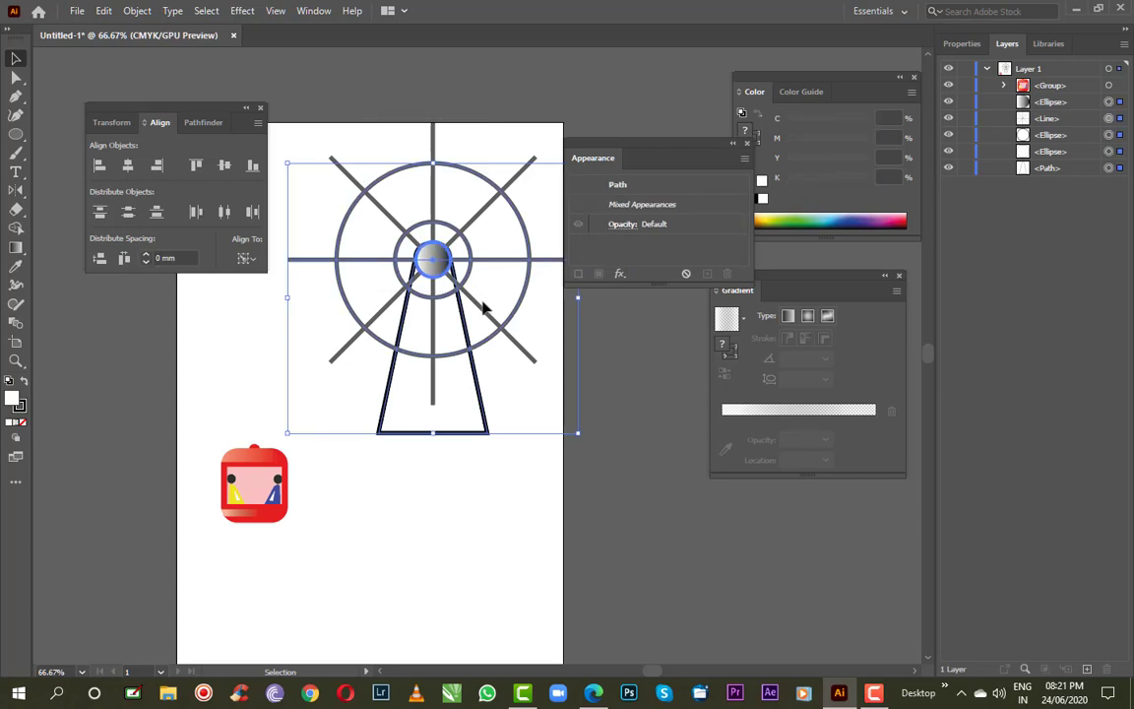
pyautogui.keyDown('shift'); pyautogui.click(485, 425); pyautogui.keyUp('shift')
pyautogui.keyDown('shift'); pyautogui.click(484, 425); pyautogui.keyUp('shift')
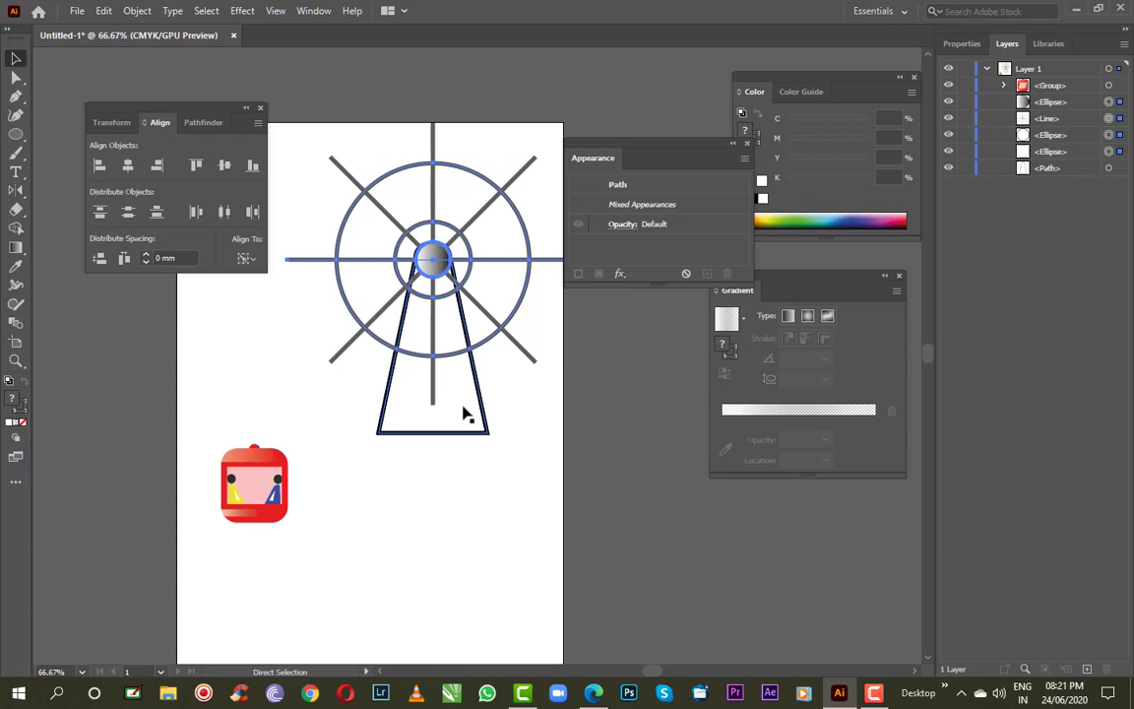
pyautogui.hotkey('ctrl', 'g')
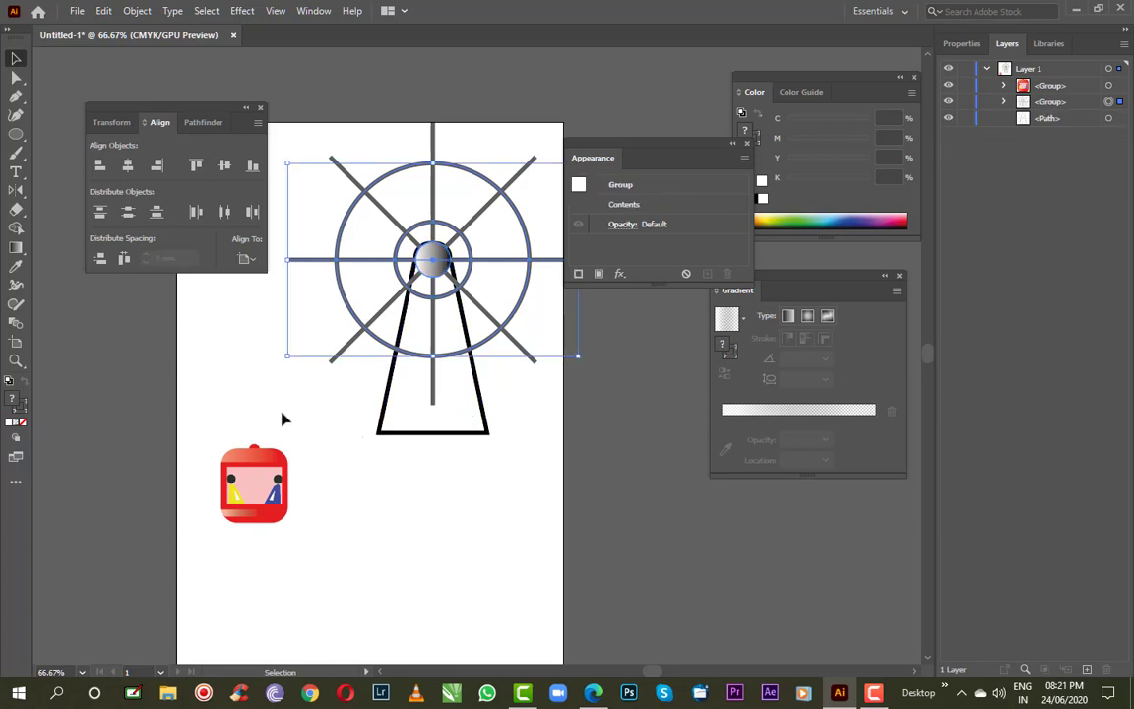
# Clear the selection and marquee-select the wheel together with its stand
pyautogui.hotkey('ctrl', 'shift', 'a')
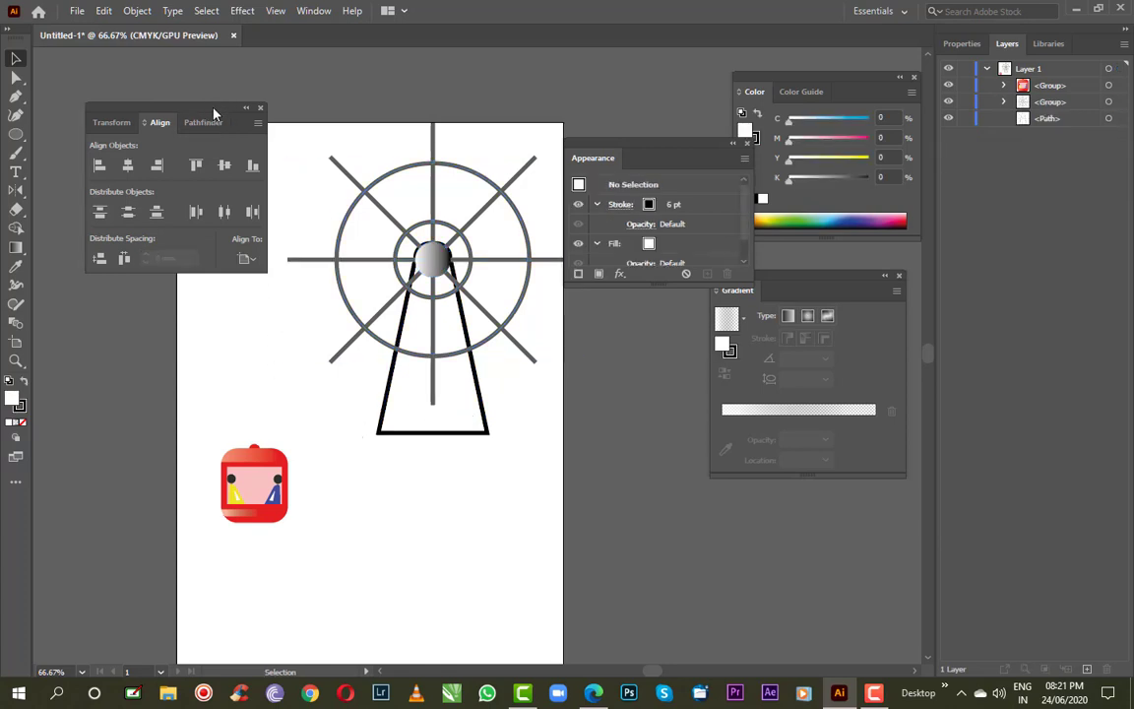
pyautogui.moveTo(191, 96); pyautogui.dragTo(136, 90)
pyautogui.moveTo(311, 116)
pyautogui.mouseDown()
pyautogui.moveTo(487, 456)
pyautogui.moveTo(393, 582)
pyautogui.mouseUp()
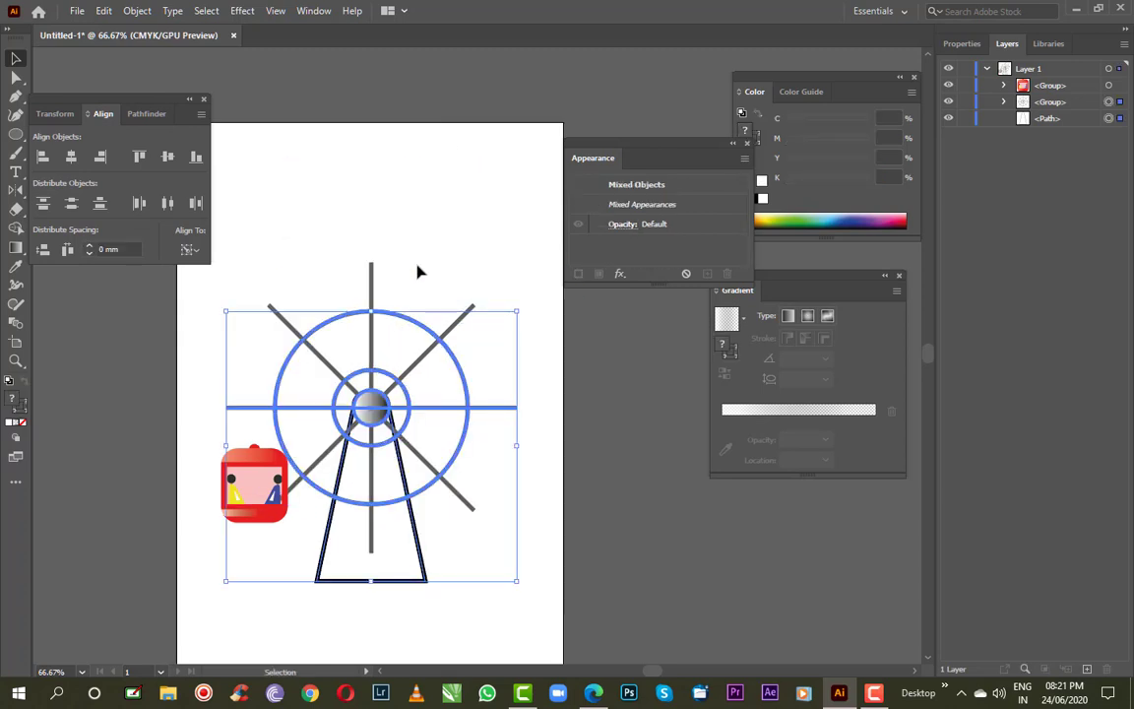
# Drop the wheel and stand lower-left and move the red cabin to the wheel's top
pyautogui.click(378, 242)
pyautogui.moveTo(252, 468); pyautogui.dragTo(356, 297)
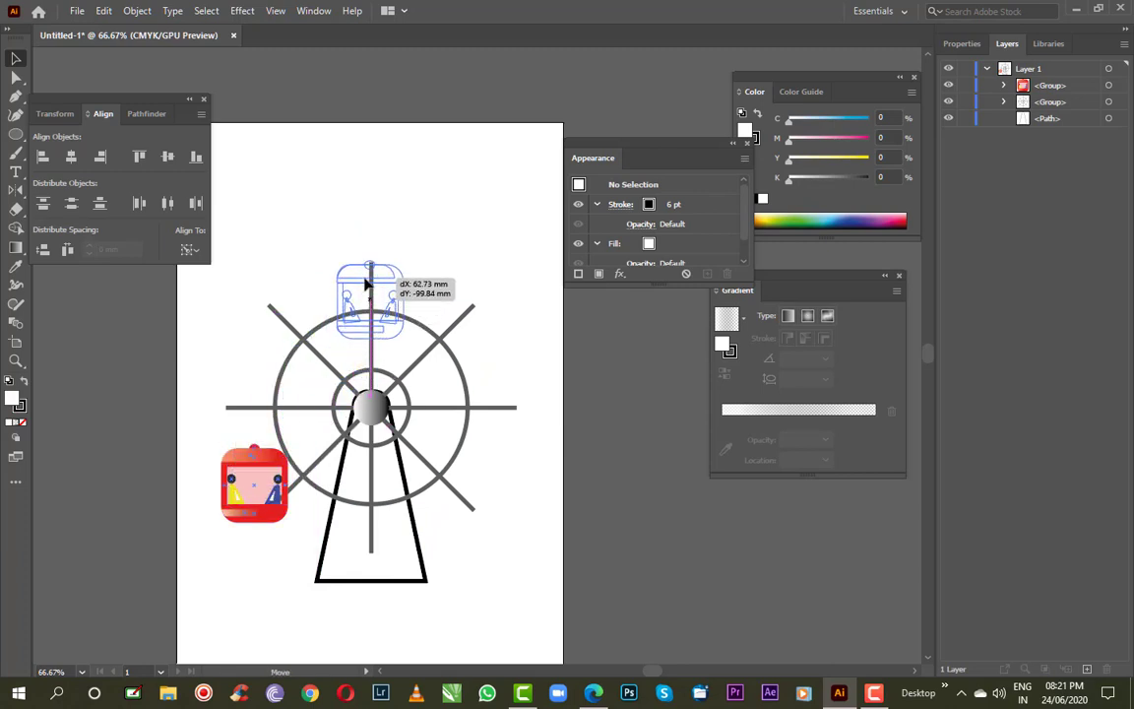
pyautogui.moveTo(356, 297); pyautogui.dragTo(370, 285)
pyautogui.click(434, 223)
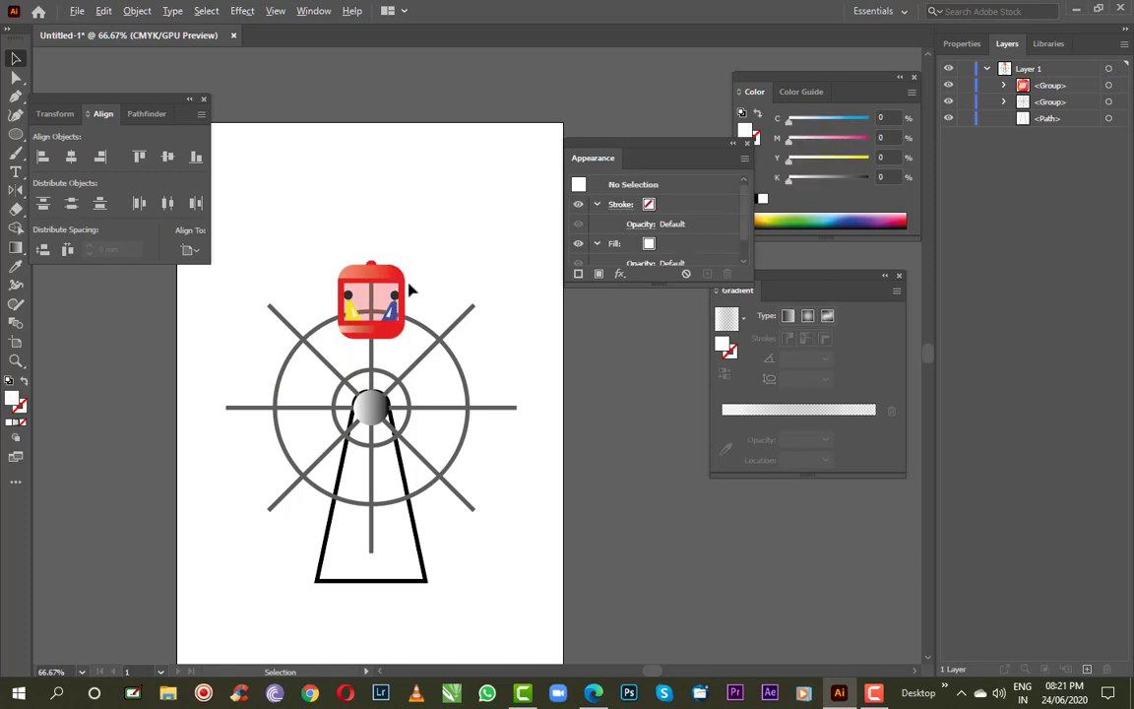
# Add copies of the red cabin at the wheel's upper right and upper left
pyautogui.keyDown('alt'); pyautogui.scroll(1, 410, 289); pyautogui.keyUp('alt')
pyautogui.keyDown('alt'); pyautogui.scroll(-1, 409, 290); pyautogui.keyUp('alt')
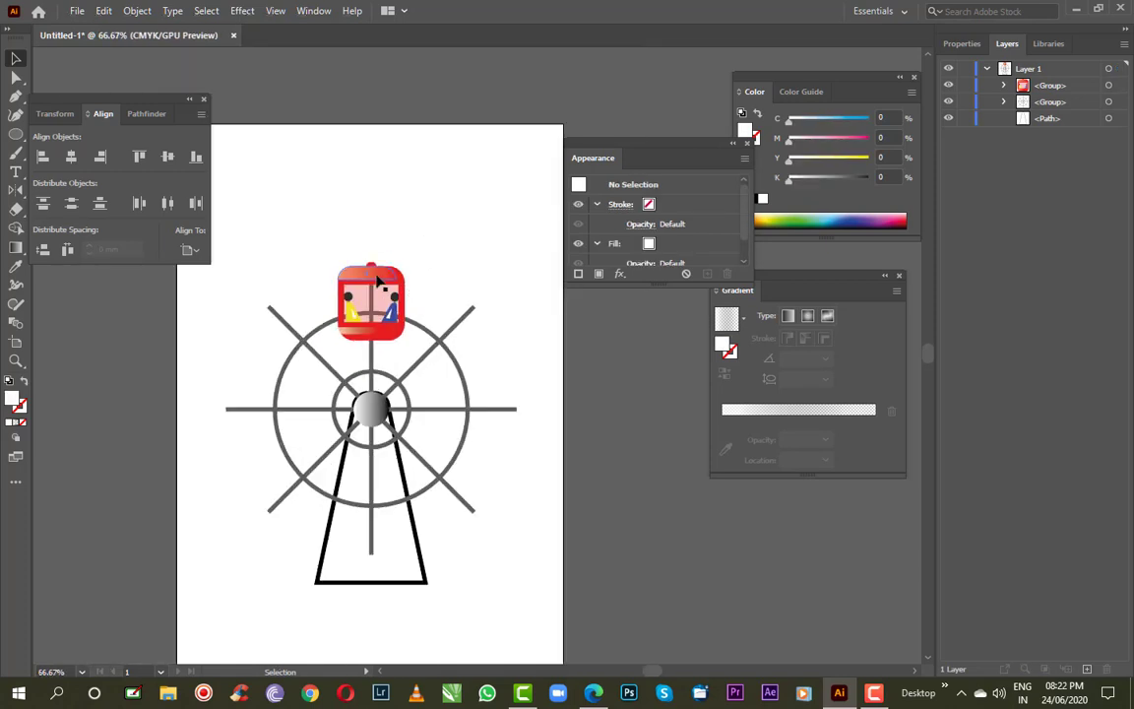
pyautogui.moveTo(372, 281); pyautogui.dragTo(477, 322)
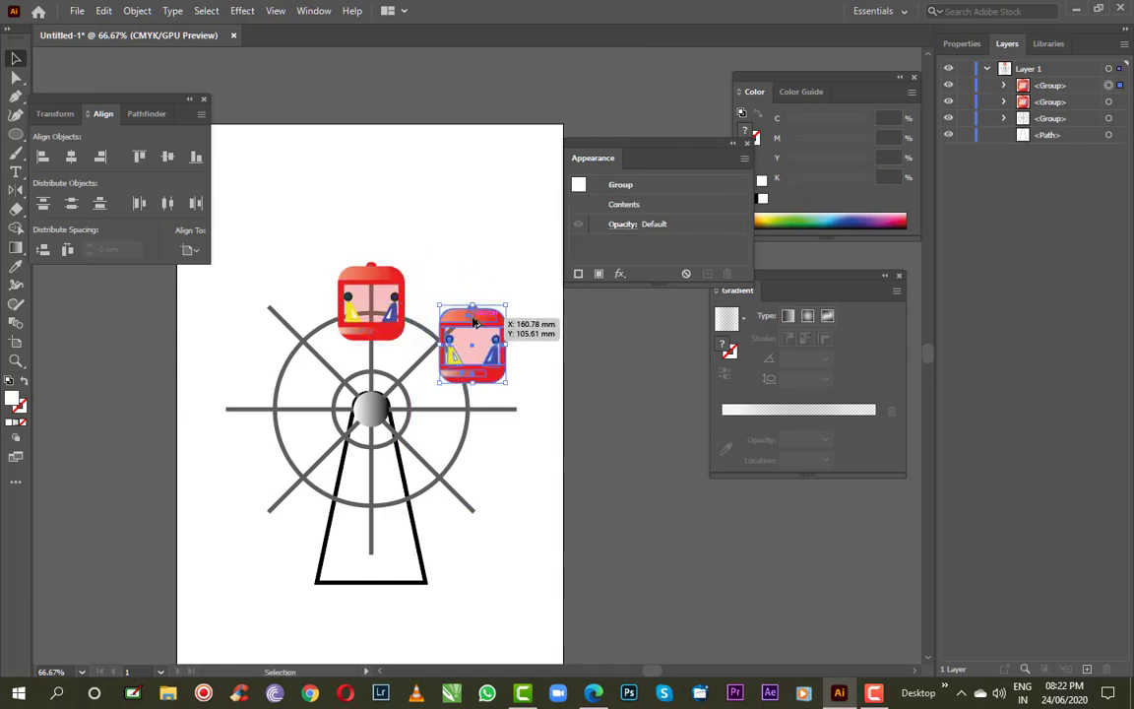
pyautogui.click(461, 266)
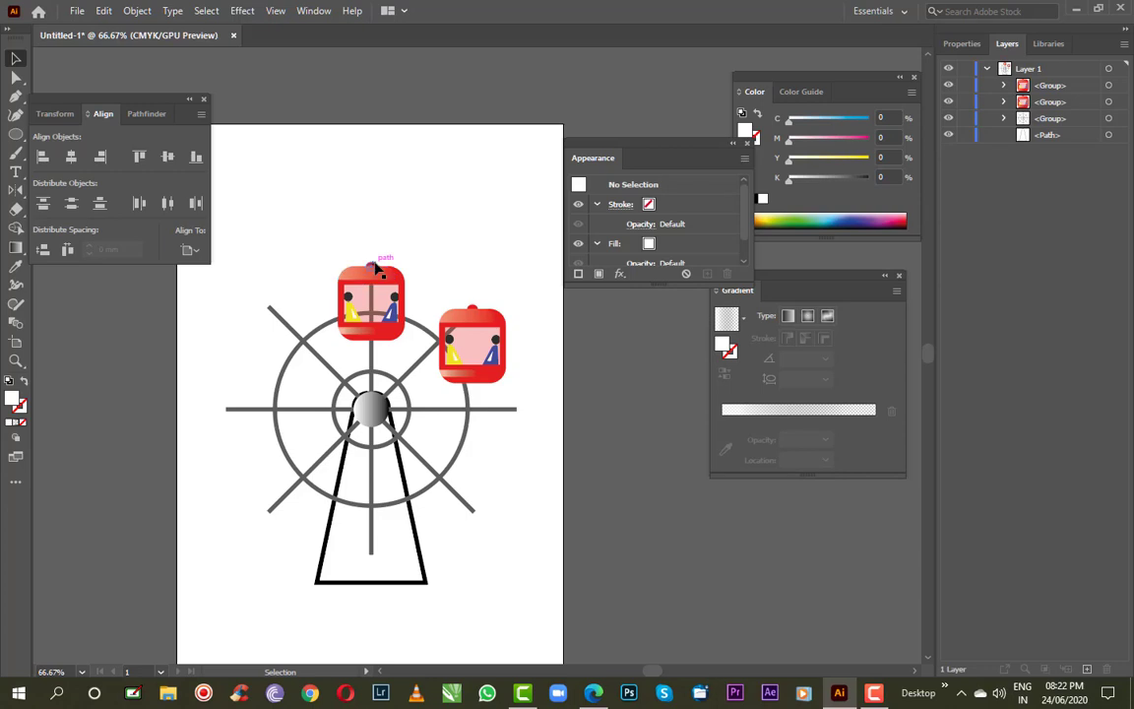
pyautogui.moveTo(374, 269); pyautogui.dragTo(273, 312)
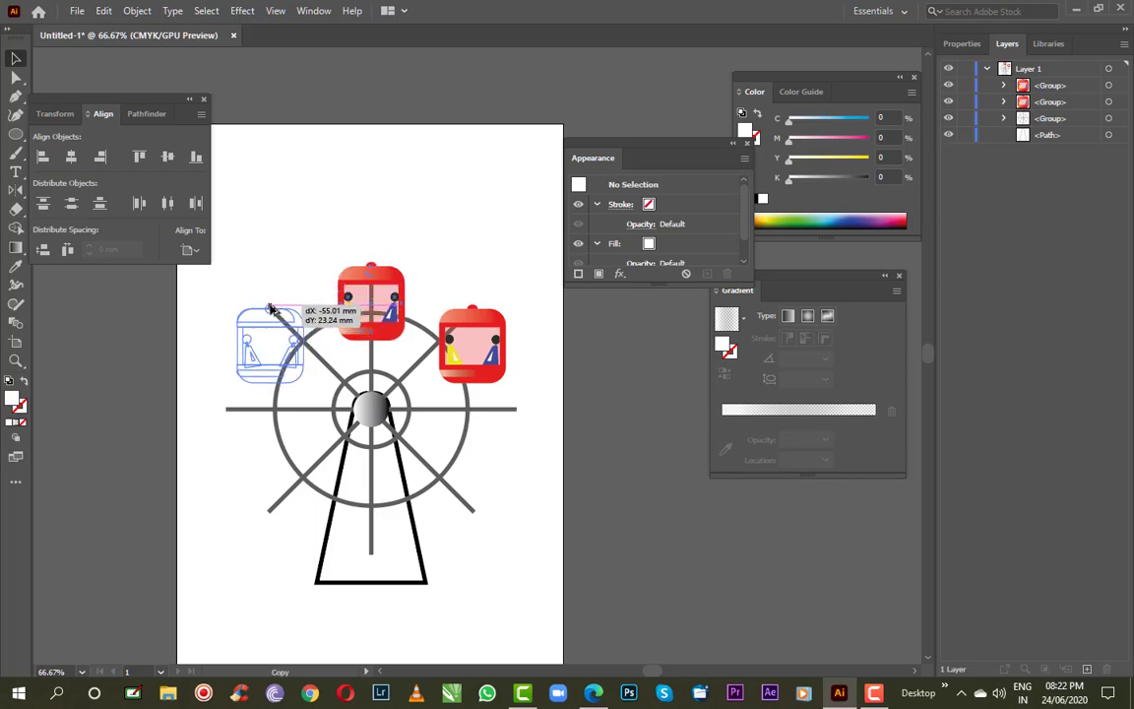
pyautogui.moveTo(273, 312); pyautogui.dragTo(283, 316)
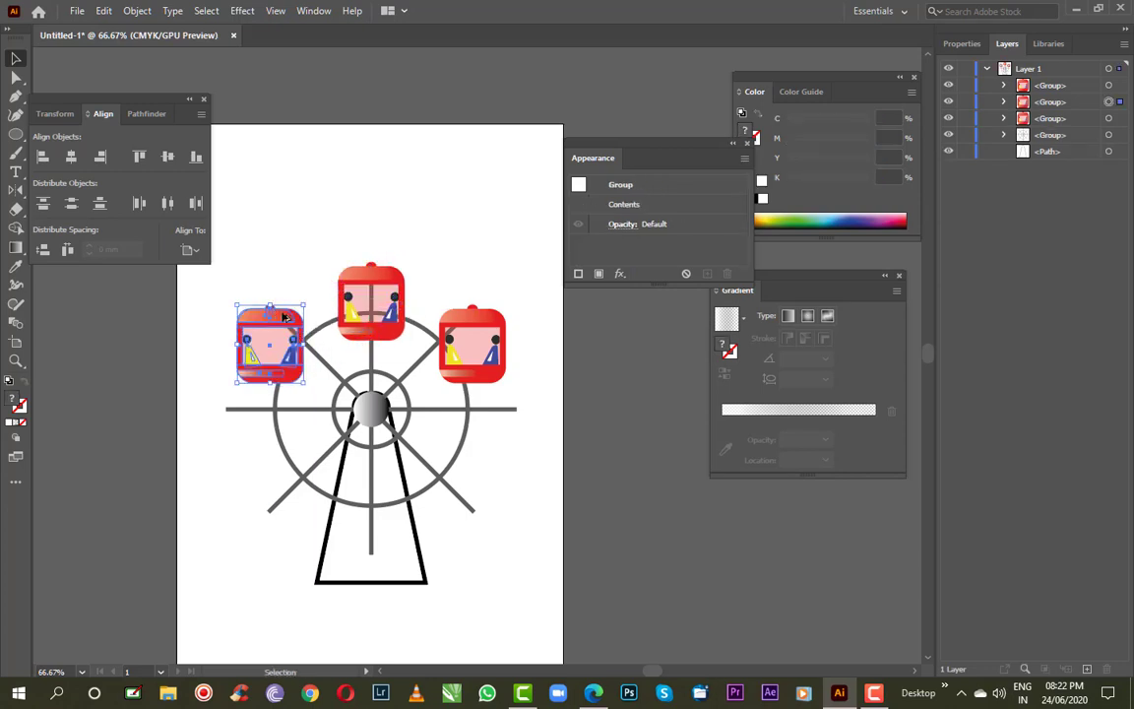
pyautogui.click(498, 463)
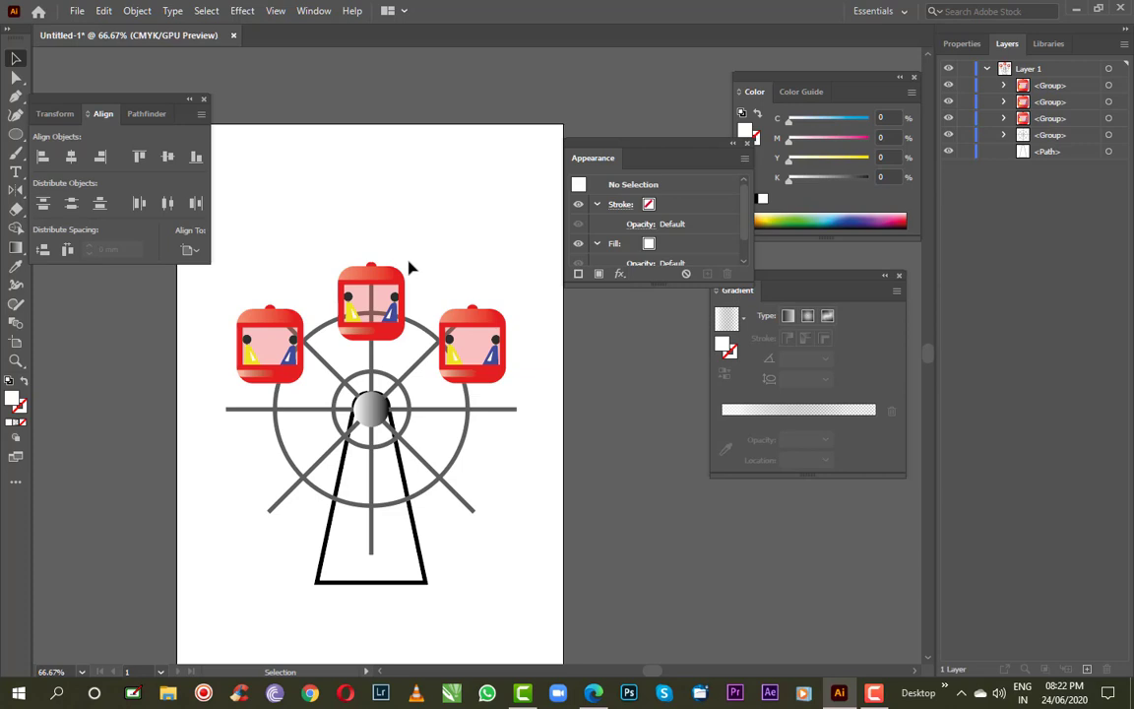
pyautogui.click(968, 45)
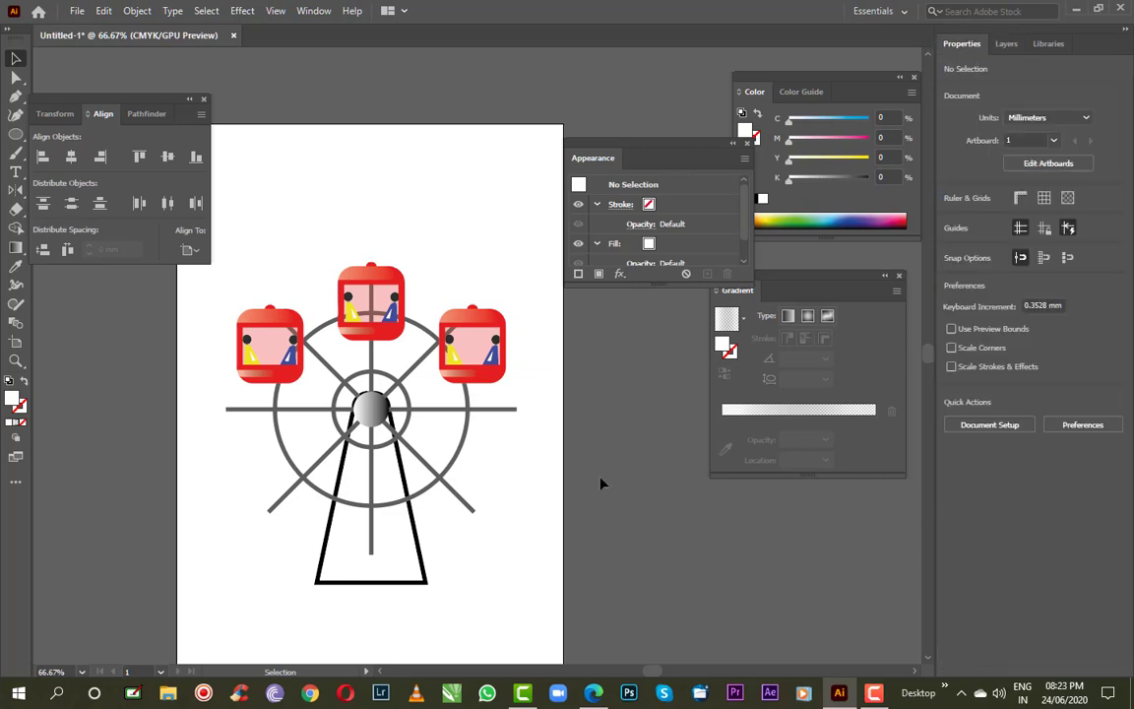
pyautogui.click(492, 315)
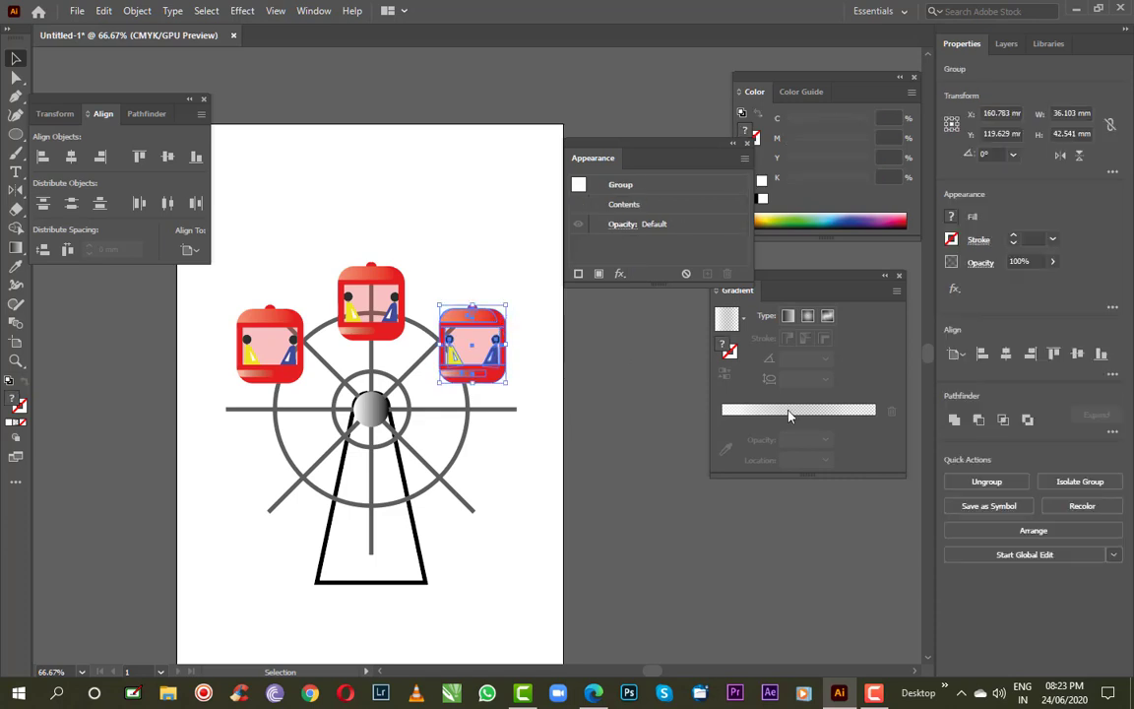
# Recolour the right cabin: red to purple, blue to teal, yellow to pink
pyautogui.click(1080, 505)
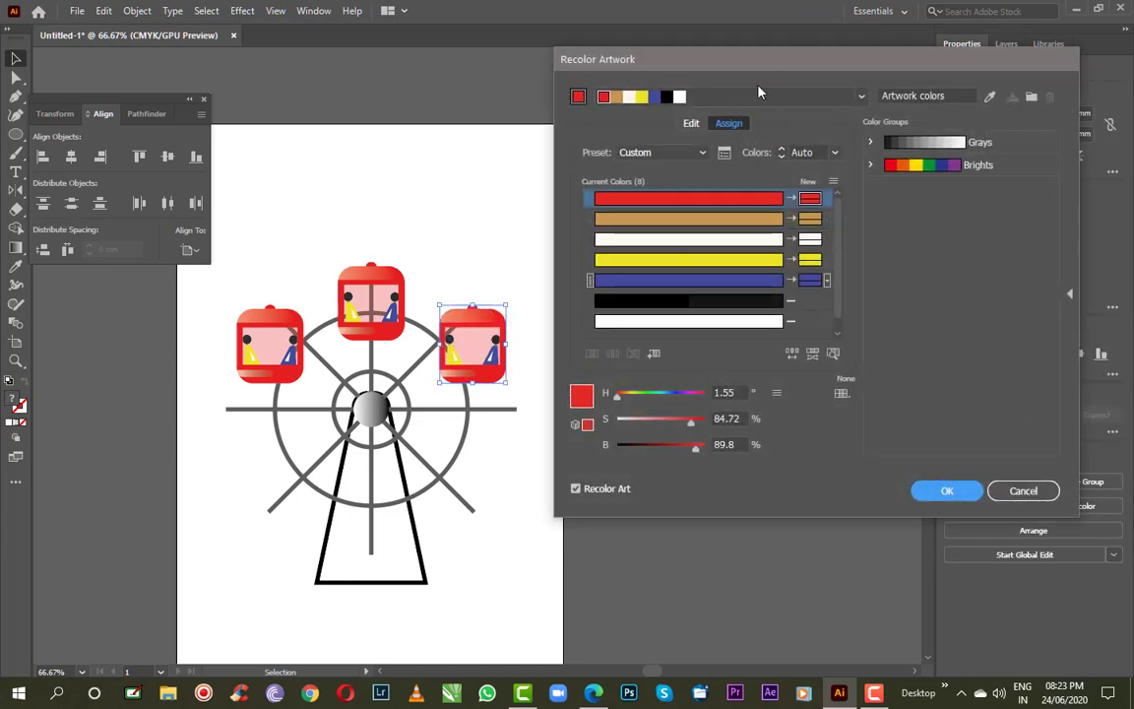
pyautogui.moveTo(776, 67); pyautogui.dragTo(780, 89)
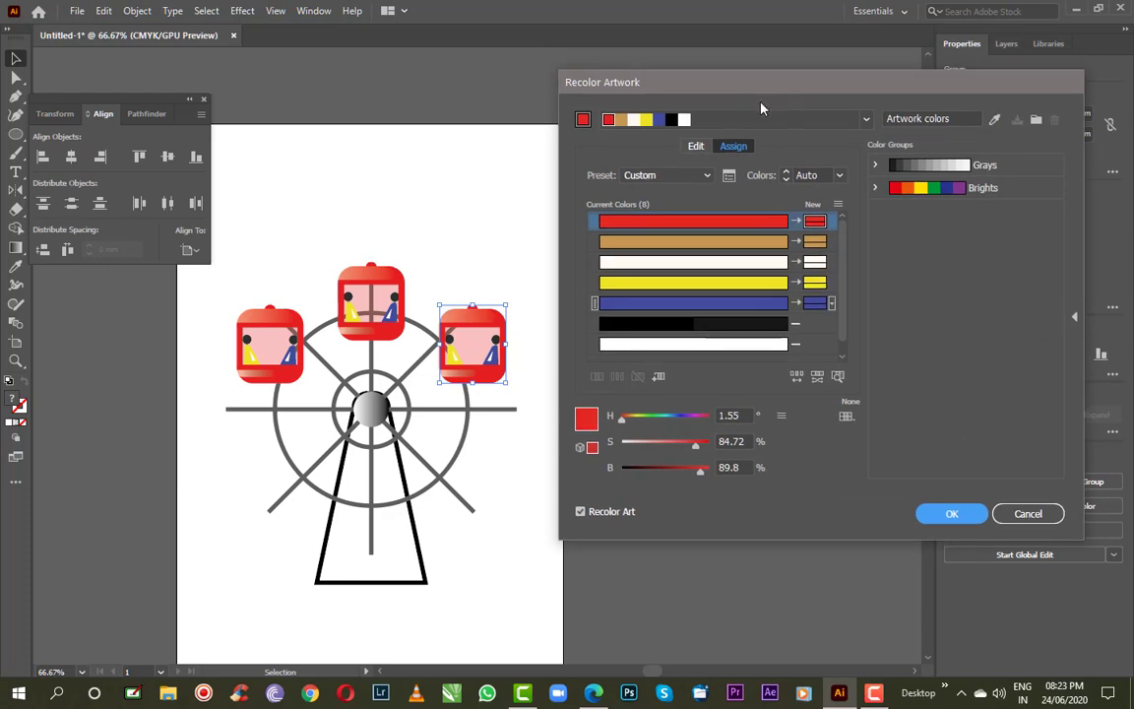
pyautogui.click(695, 147)
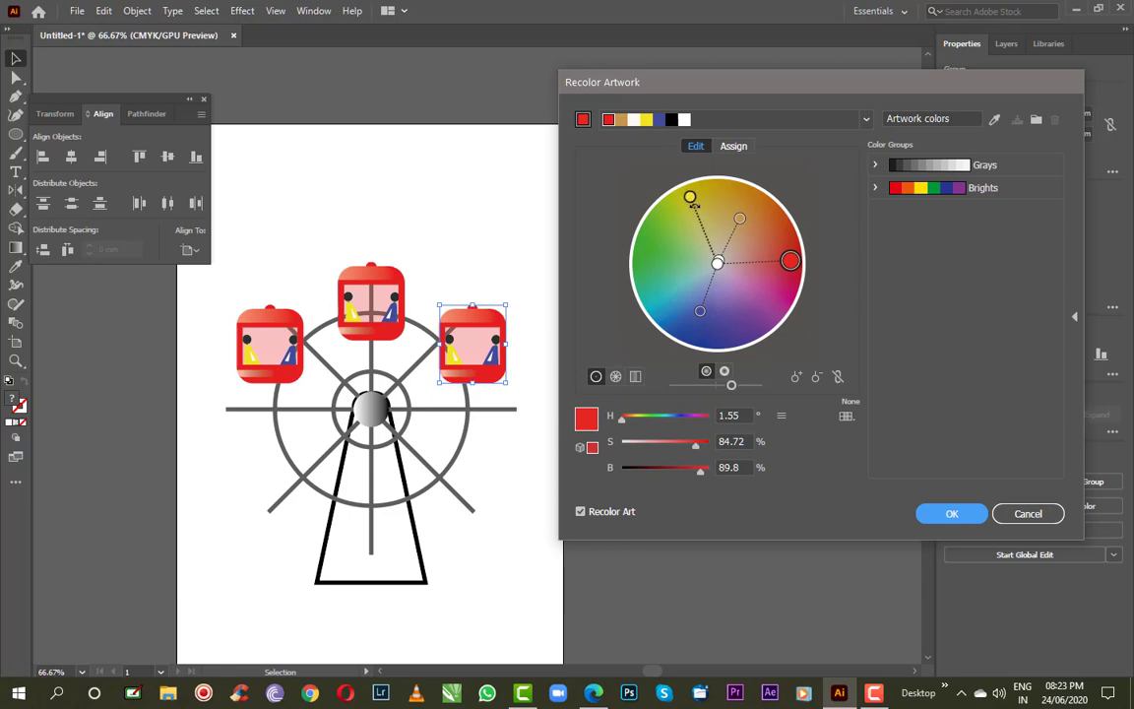
pyautogui.moveTo(792, 262); pyautogui.dragTo(752, 324)
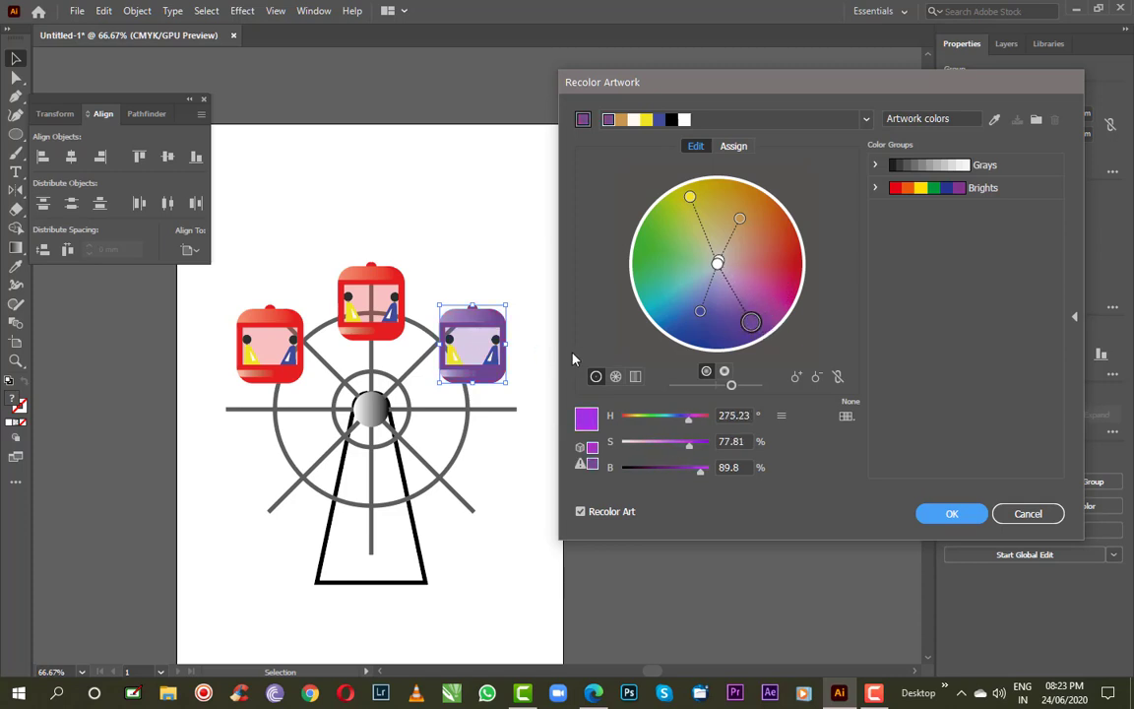
pyautogui.moveTo(700, 311); pyautogui.dragTo(673, 297)
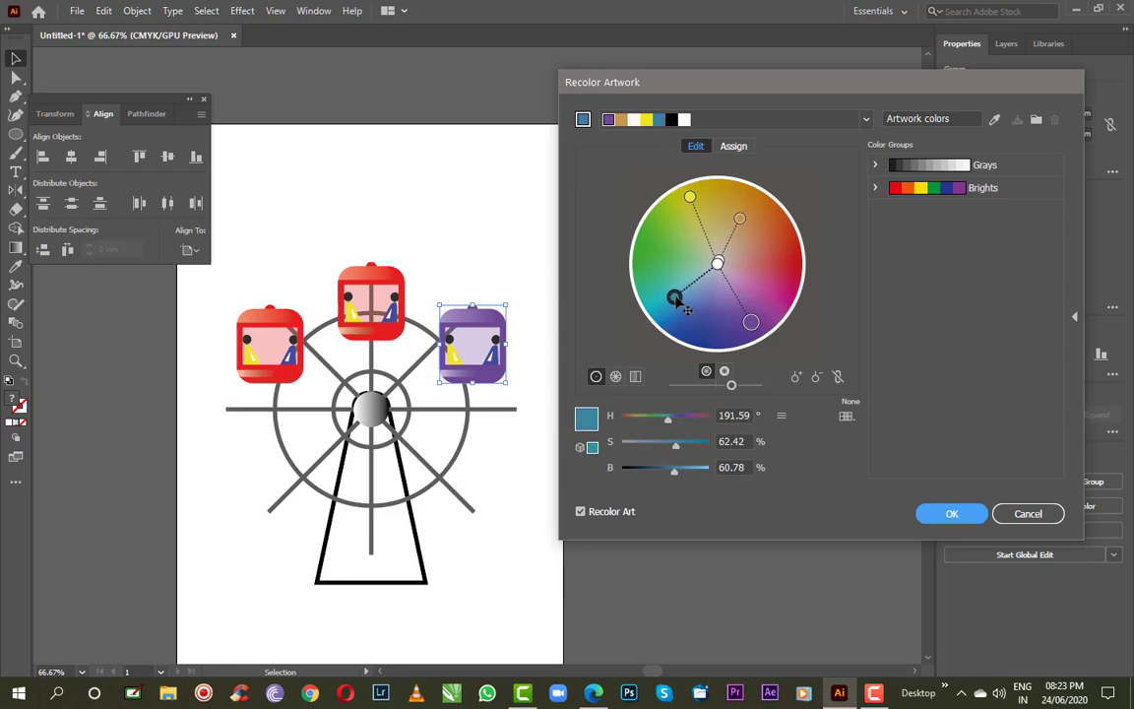
pyautogui.click(690, 197)
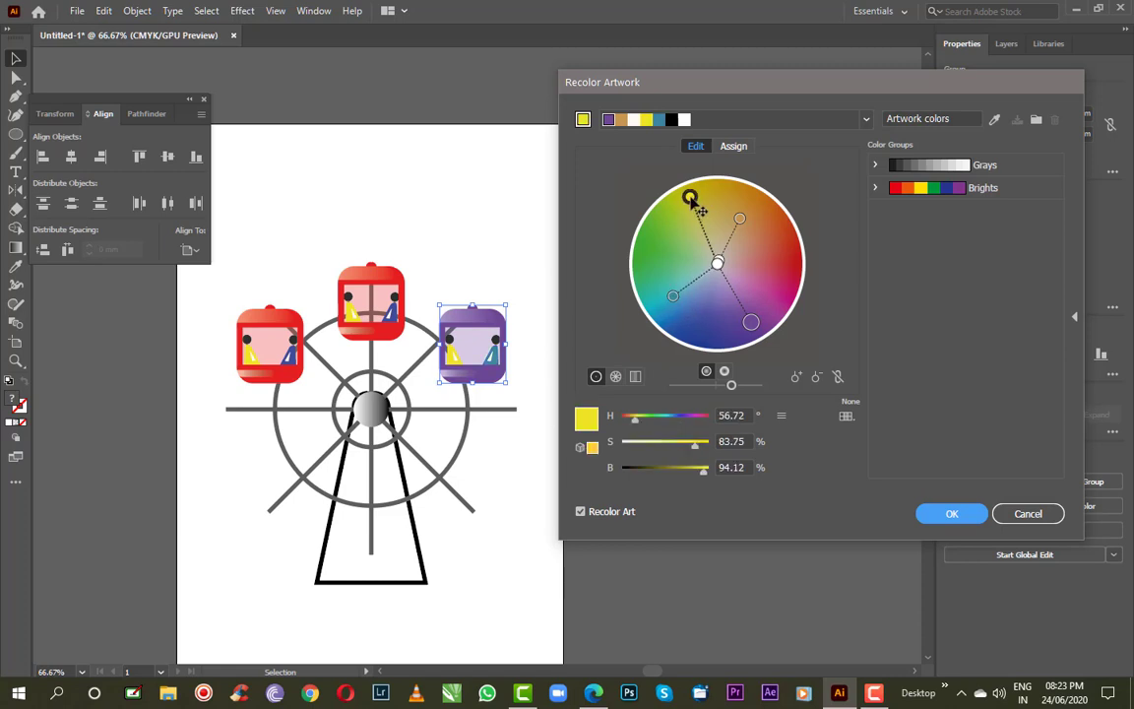
pyautogui.moveTo(690, 197); pyautogui.dragTo(769, 292)
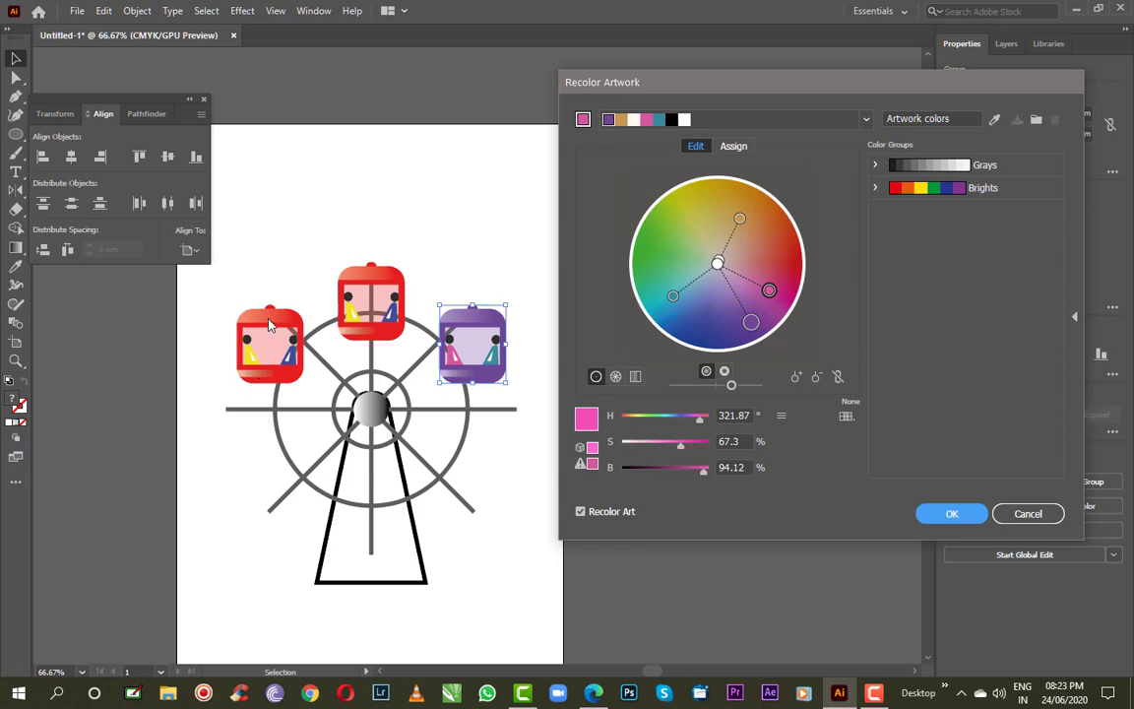
# Apply the purple recolour, then bring up the left cabin's colours on the Recolor wheel
pyautogui.click(951, 513)
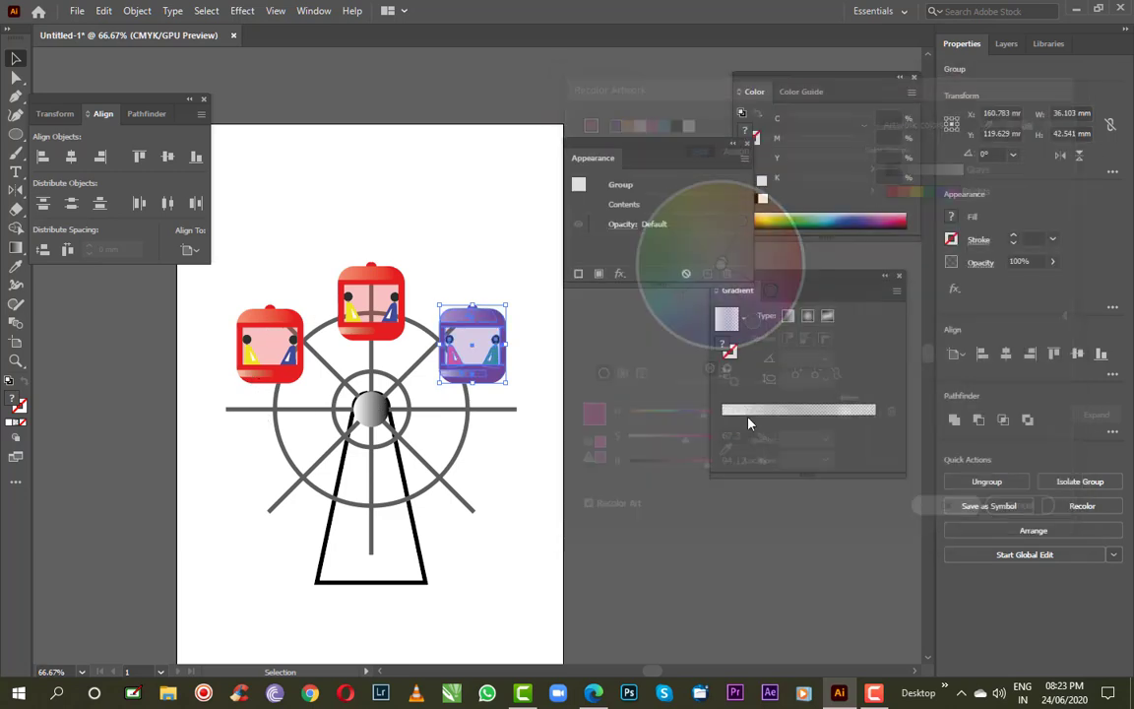
pyautogui.click(248, 320)
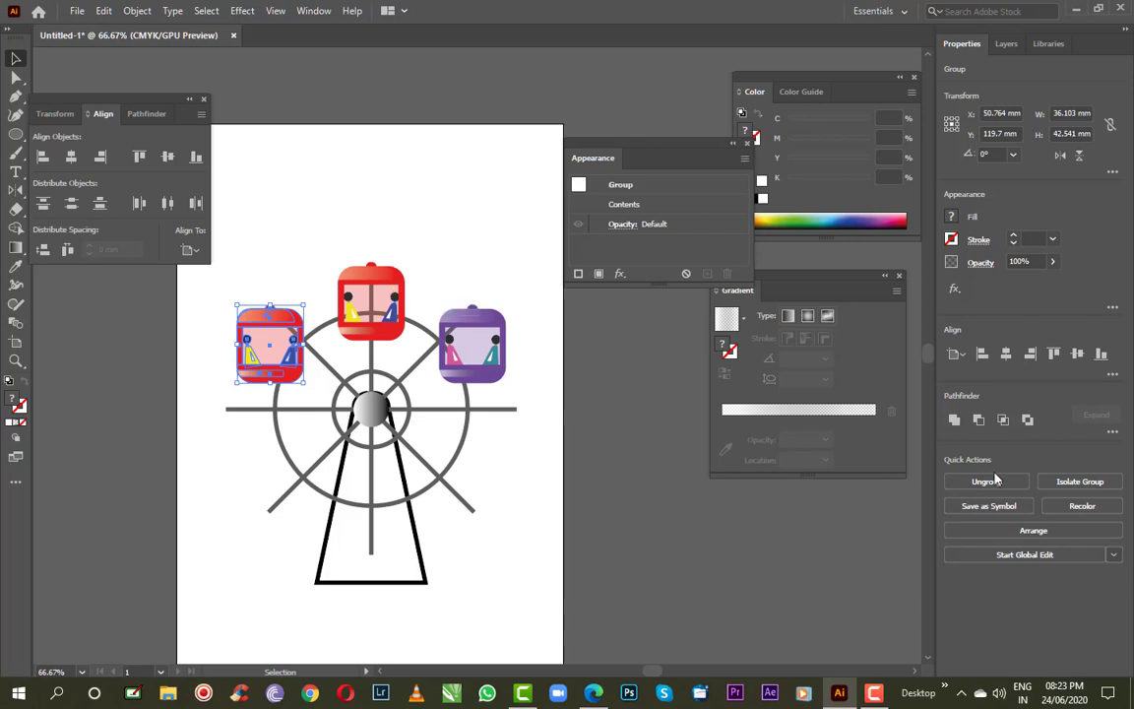
pyautogui.click(1081, 505)
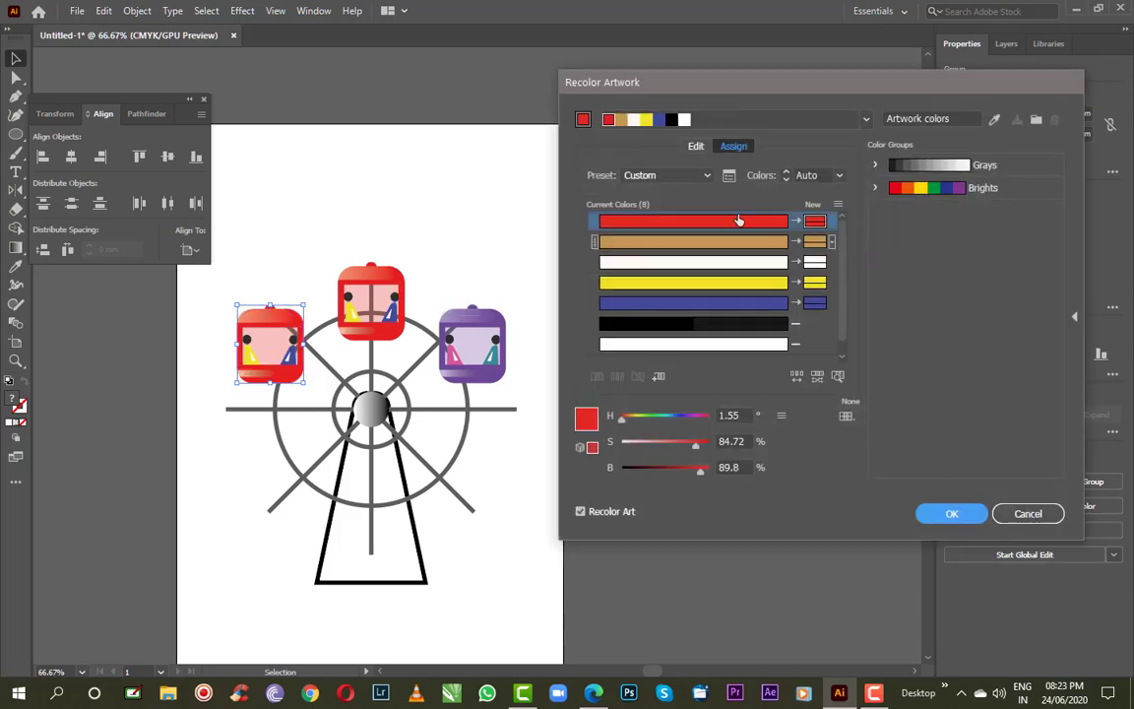
pyautogui.click(695, 145)
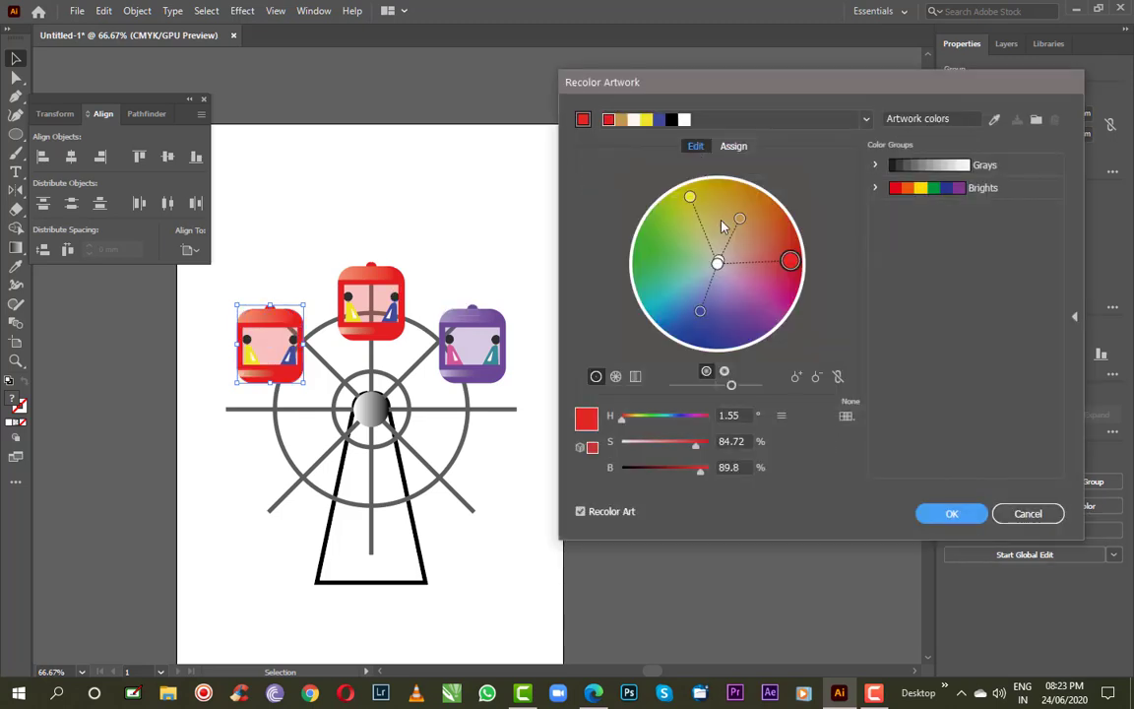
# Rotate the left cabin's harmony colours, adjust its purple, unlink, and apply the light-blue scheme
pyautogui.click(836, 377)
pyautogui.click(838, 378)
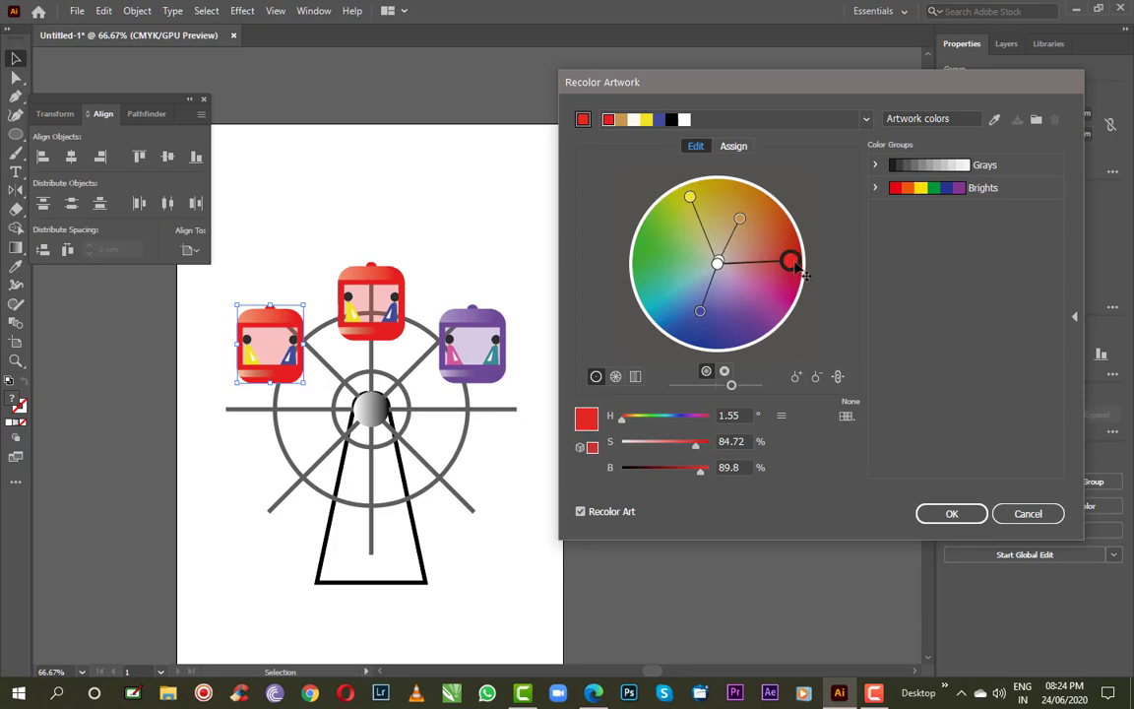
pyautogui.moveTo(797, 262)
pyautogui.mouseDown()
pyautogui.moveTo(754, 319)
pyautogui.moveTo(700, 332)
pyautogui.moveTo(655, 308)
pyautogui.moveTo(663, 317)
pyautogui.mouseUp()
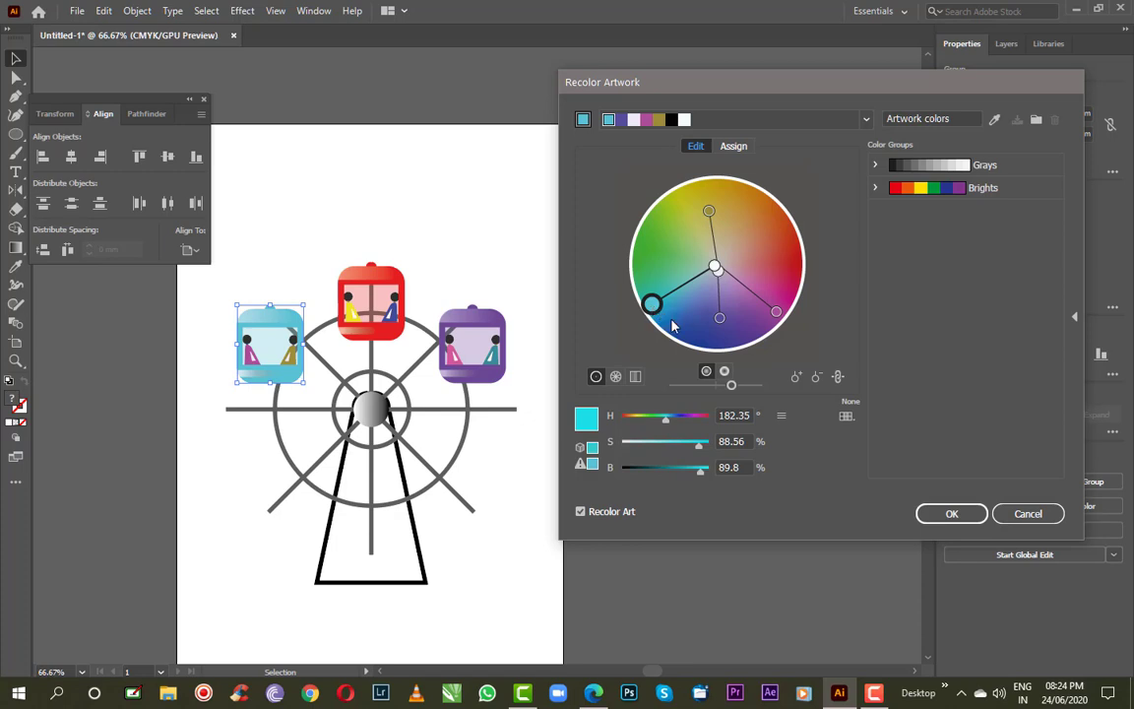
pyautogui.click(720, 319)
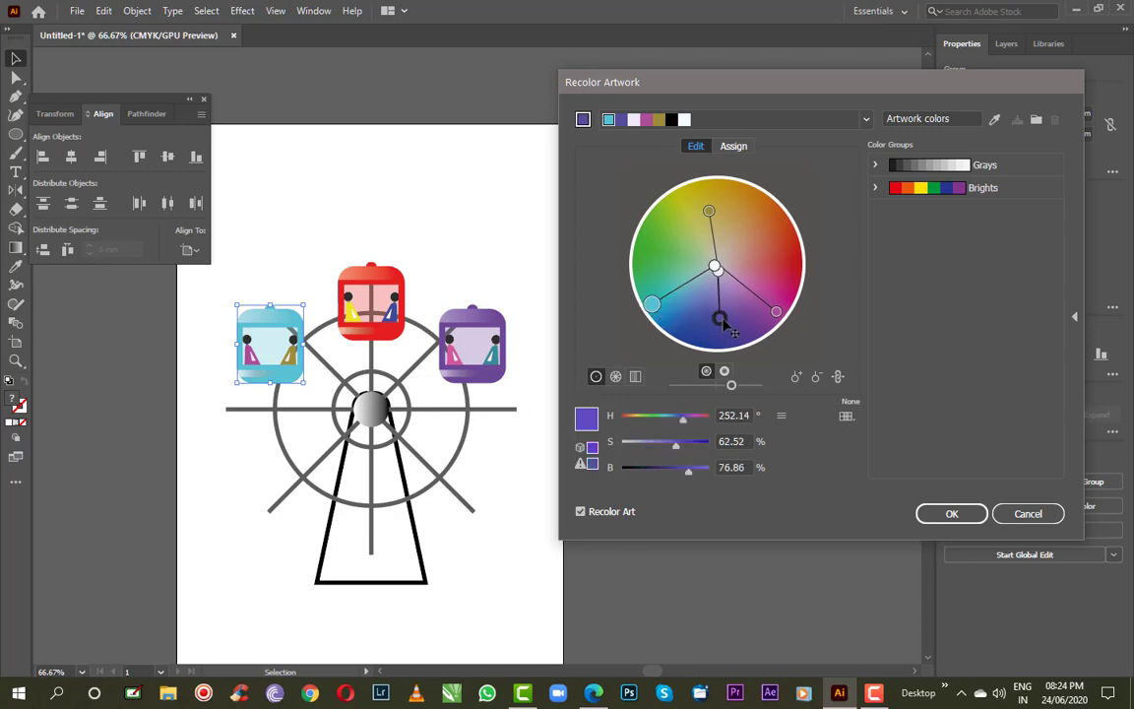
pyautogui.moveTo(723, 325)
pyautogui.mouseDown()
pyautogui.moveTo(741, 301)
pyautogui.moveTo(717, 316)
pyautogui.moveTo(724, 326)
pyautogui.moveTo(721, 255)
pyautogui.moveTo(760, 228)
pyautogui.mouseUp()
pyautogui.click(837, 376)
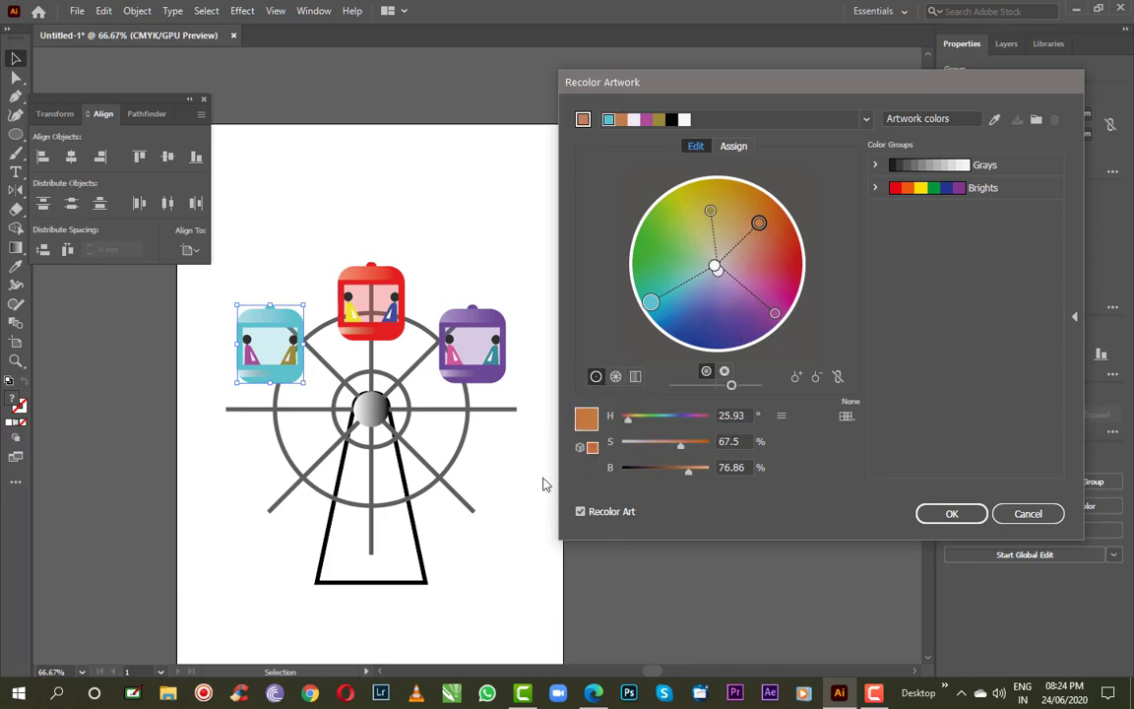
pyautogui.click(948, 513)
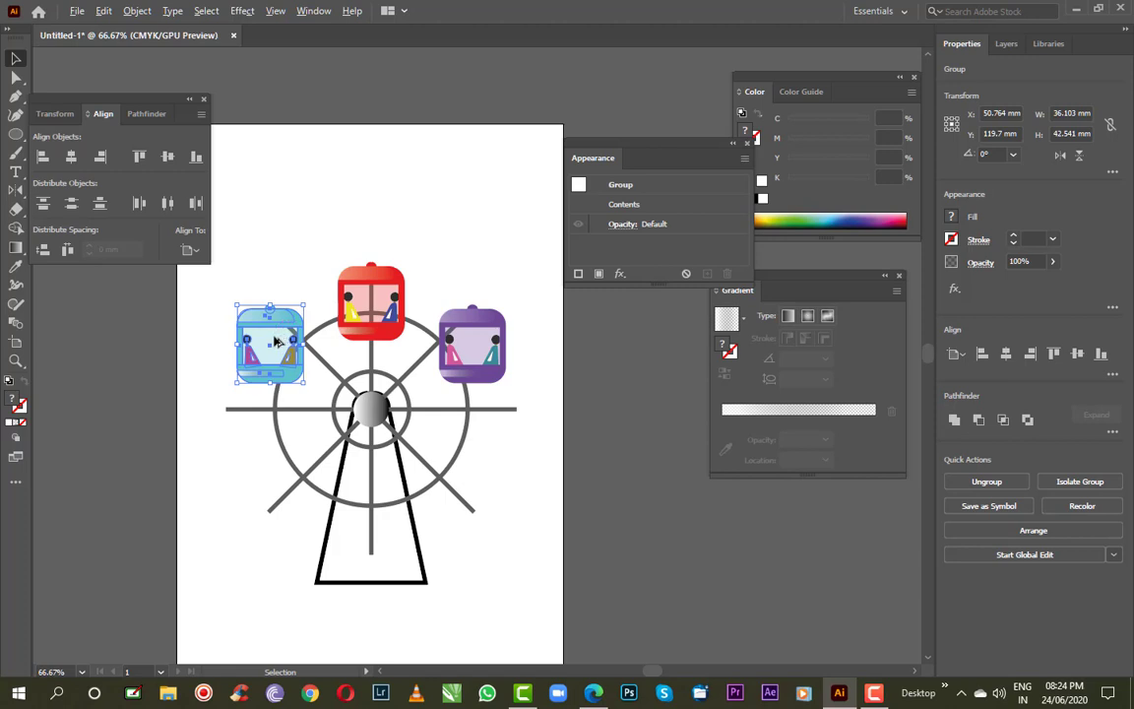
# Copy the light-blue gondola to the lower left and shift two colours to green and yellow-orange
pyautogui.moveTo(279, 340)
pyautogui.mouseDown()
pyautogui.moveTo(244, 420)
pyautogui.moveTo(225, 421)
pyautogui.mouseUp()
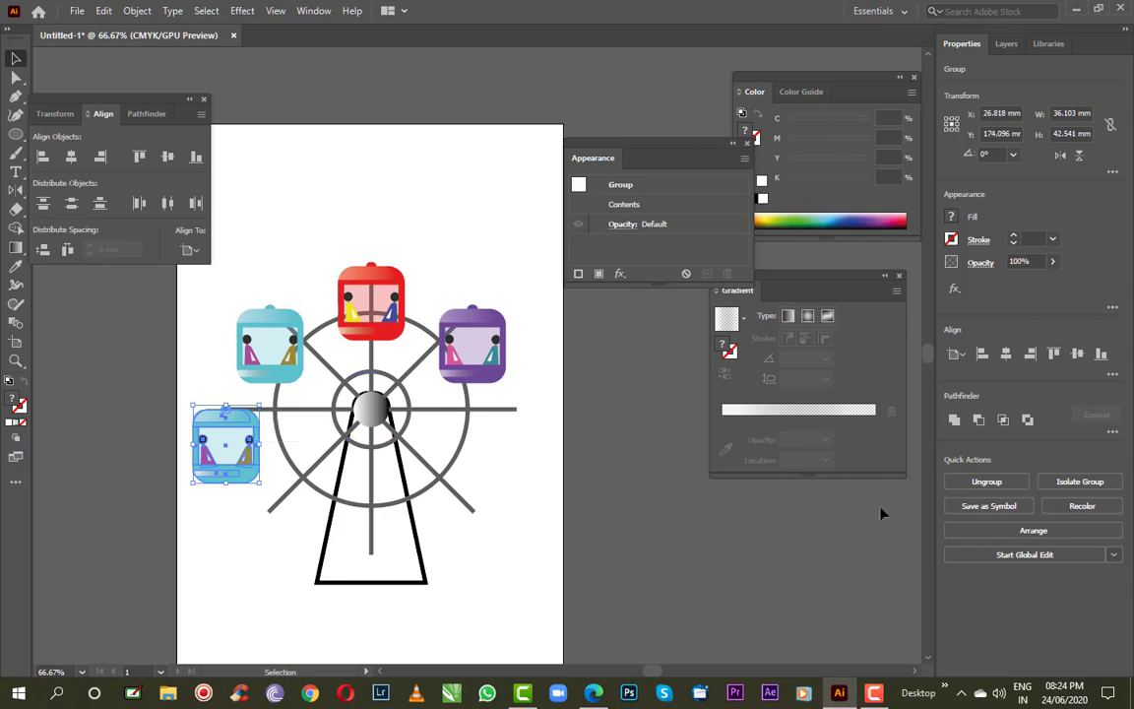
pyautogui.click(1080, 508)
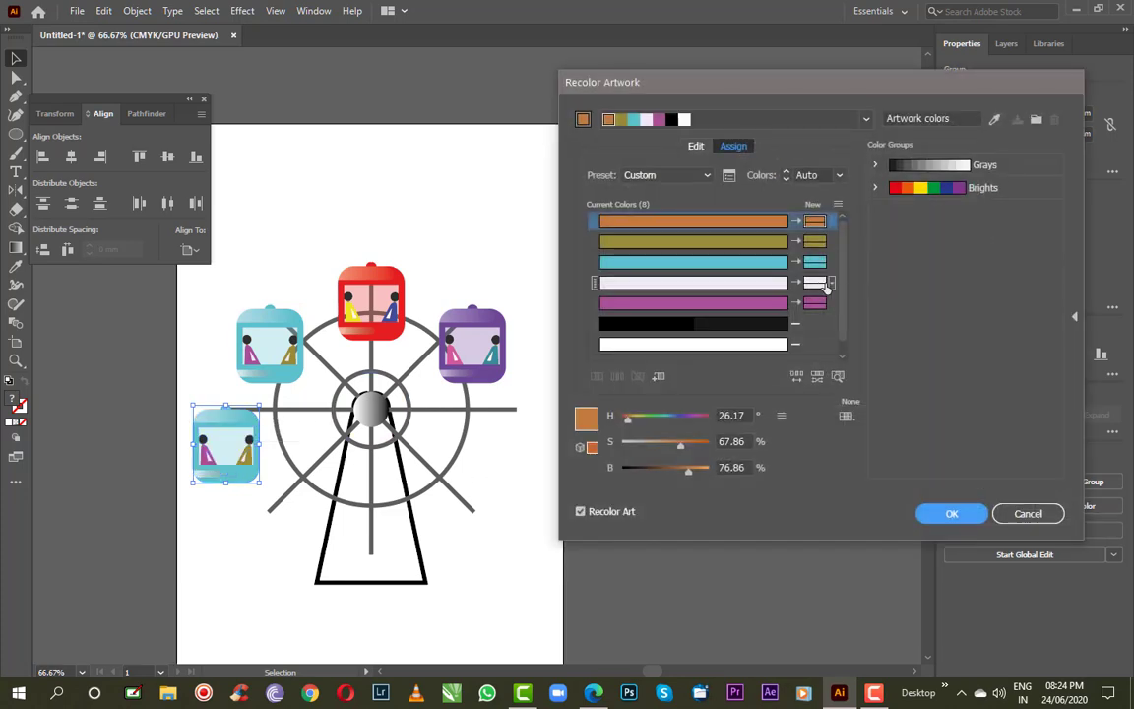
pyautogui.click(696, 146)
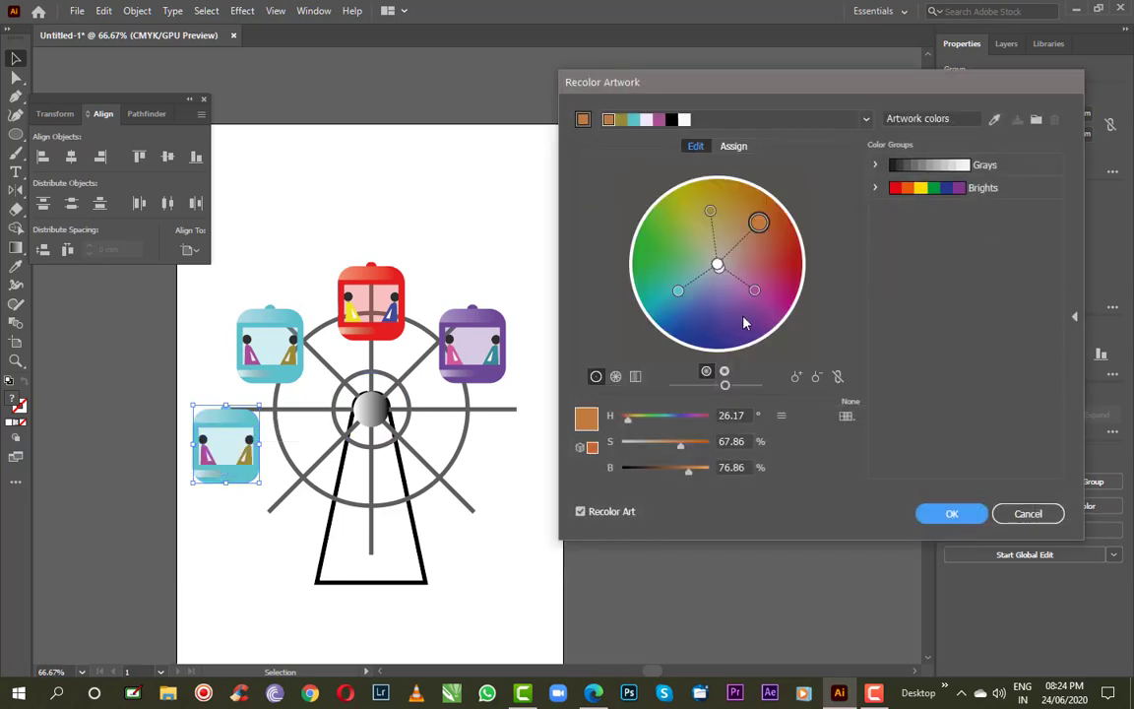
pyautogui.moveTo(754, 289)
pyautogui.mouseDown()
pyautogui.moveTo(736, 314)
pyautogui.moveTo(688, 242)
pyautogui.moveTo(658, 243)
pyautogui.mouseUp()
pyautogui.click(763, 220)
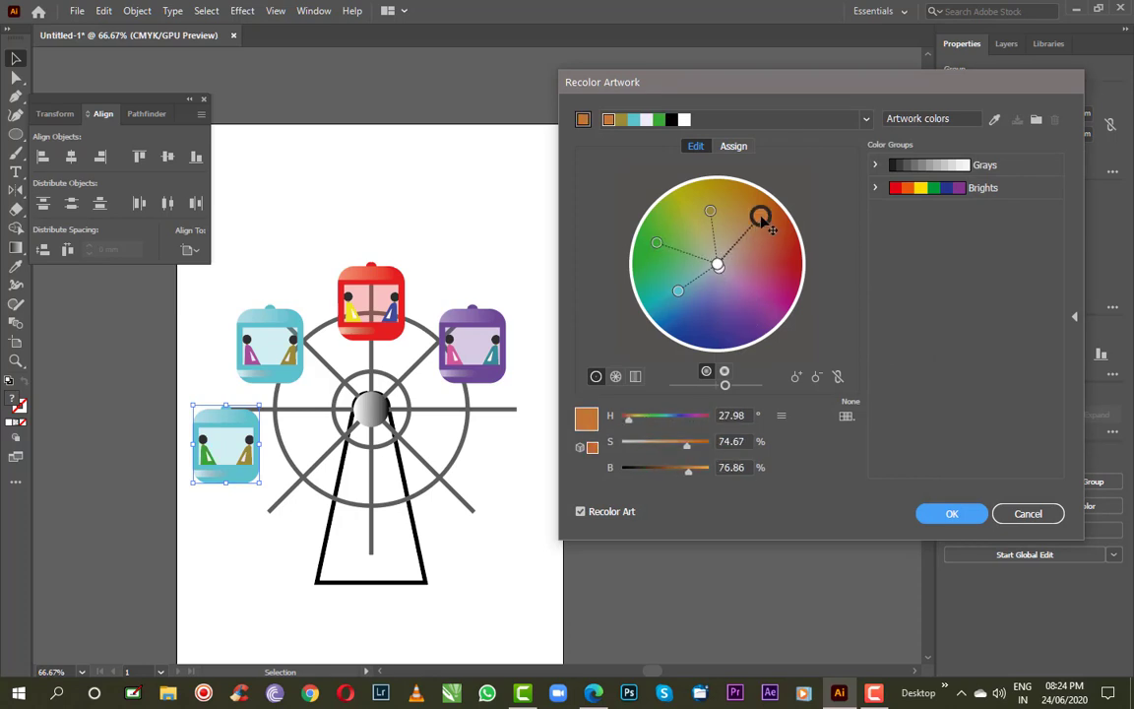
pyautogui.moveTo(771, 229); pyautogui.dragTo(751, 215)
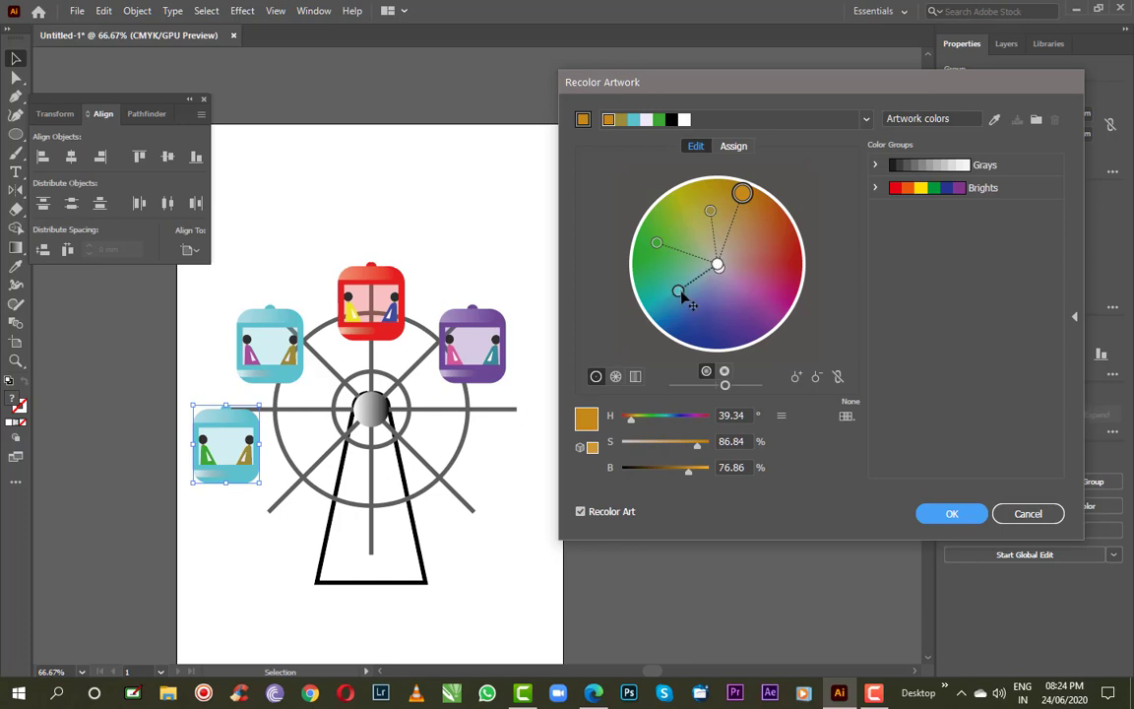
# Turn the copy's teal body pink, tint its whites pale peach, and apply the scheme
pyautogui.moveTo(677, 290); pyautogui.dragTo(777, 293)
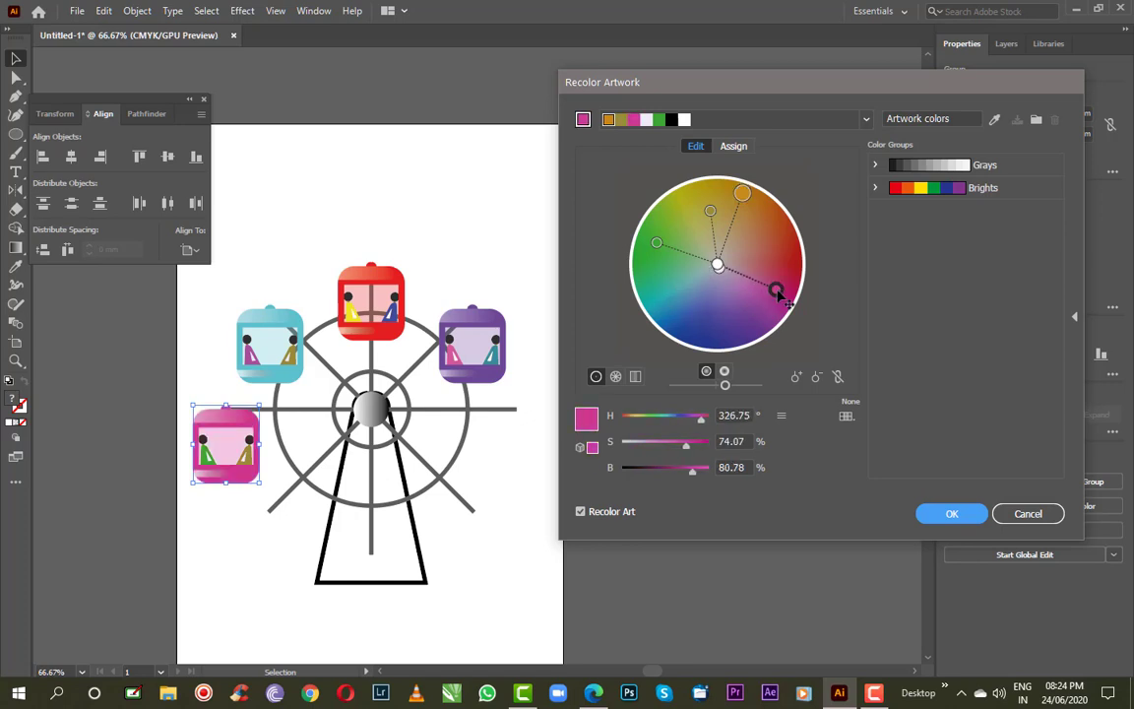
pyautogui.moveTo(744, 195); pyautogui.dragTo(710, 216)
pyautogui.click(711, 209)
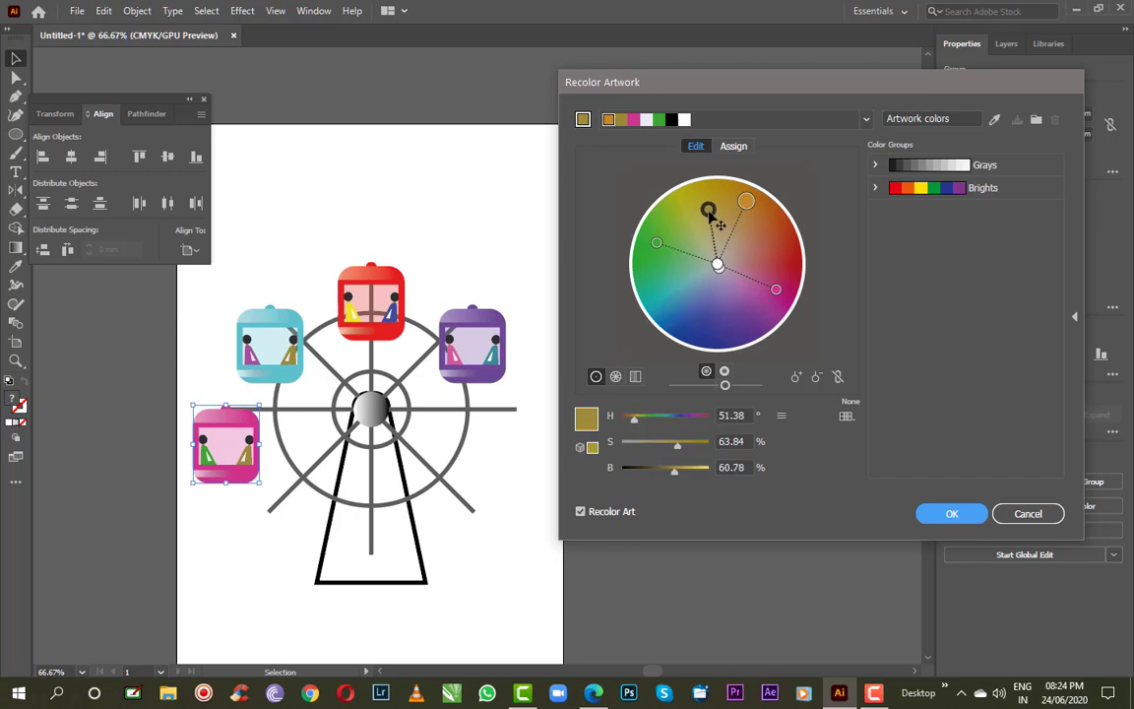
pyautogui.moveTo(718, 266)
pyautogui.mouseDown()
pyautogui.moveTo(735, 246)
pyautogui.moveTo(714, 242)
pyautogui.mouseUp()
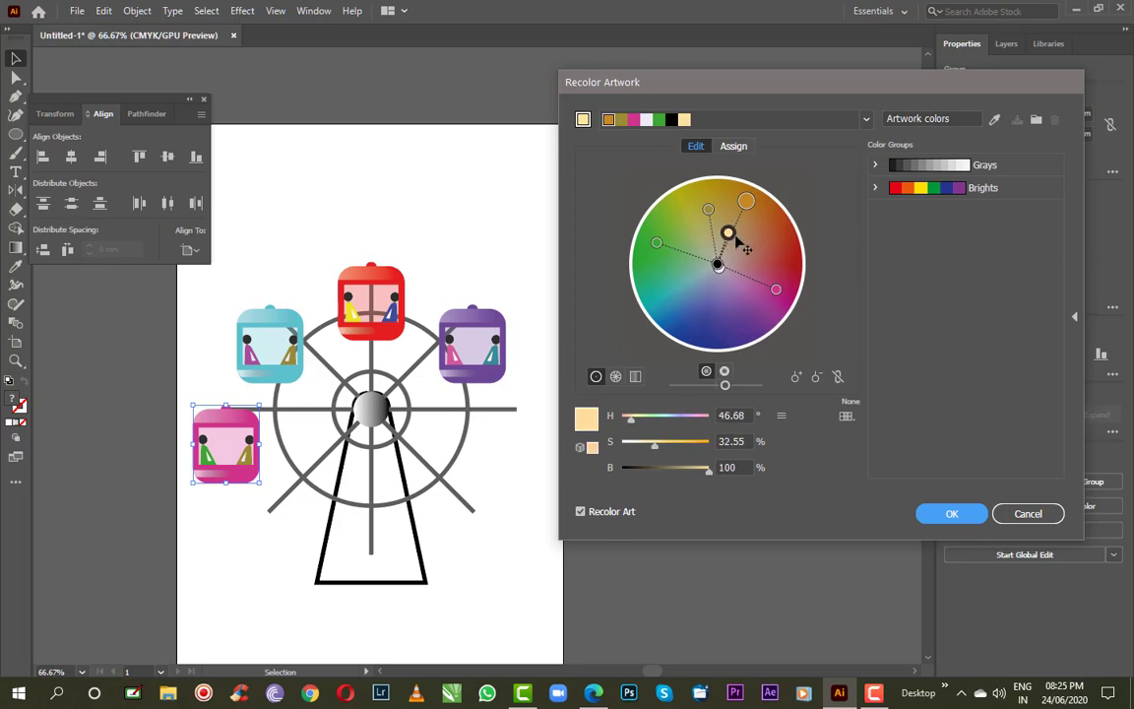
pyautogui.moveTo(715, 241); pyautogui.dragTo(756, 244)
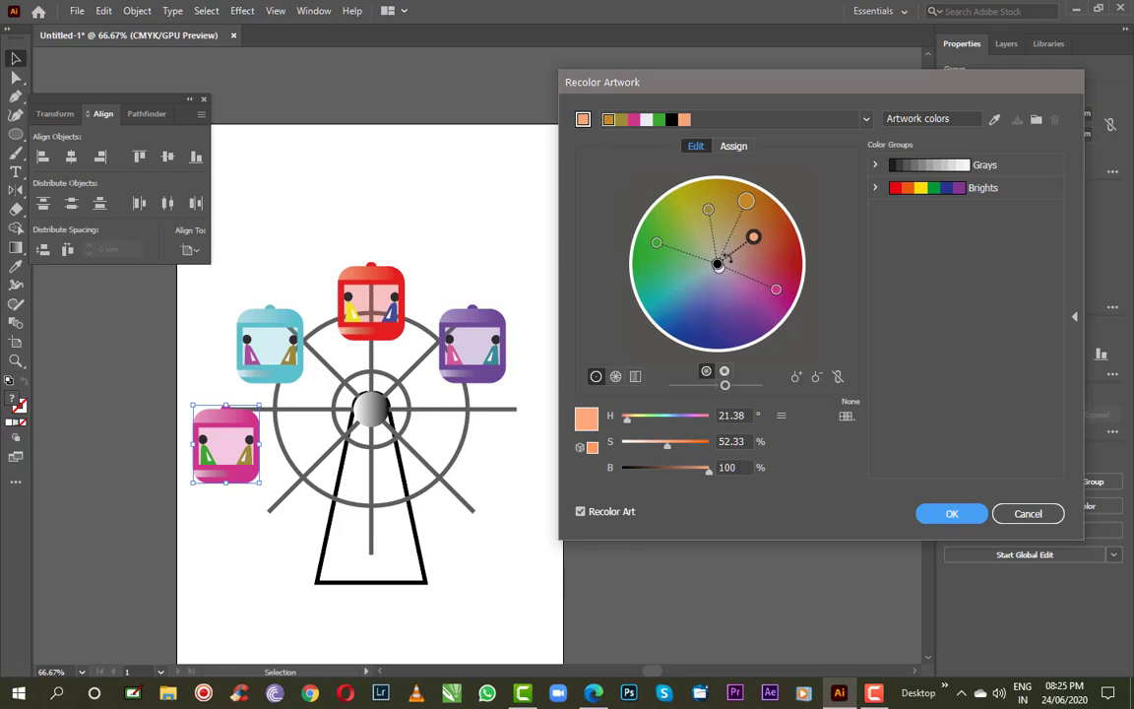
pyautogui.moveTo(720, 273); pyautogui.dragTo(741, 254)
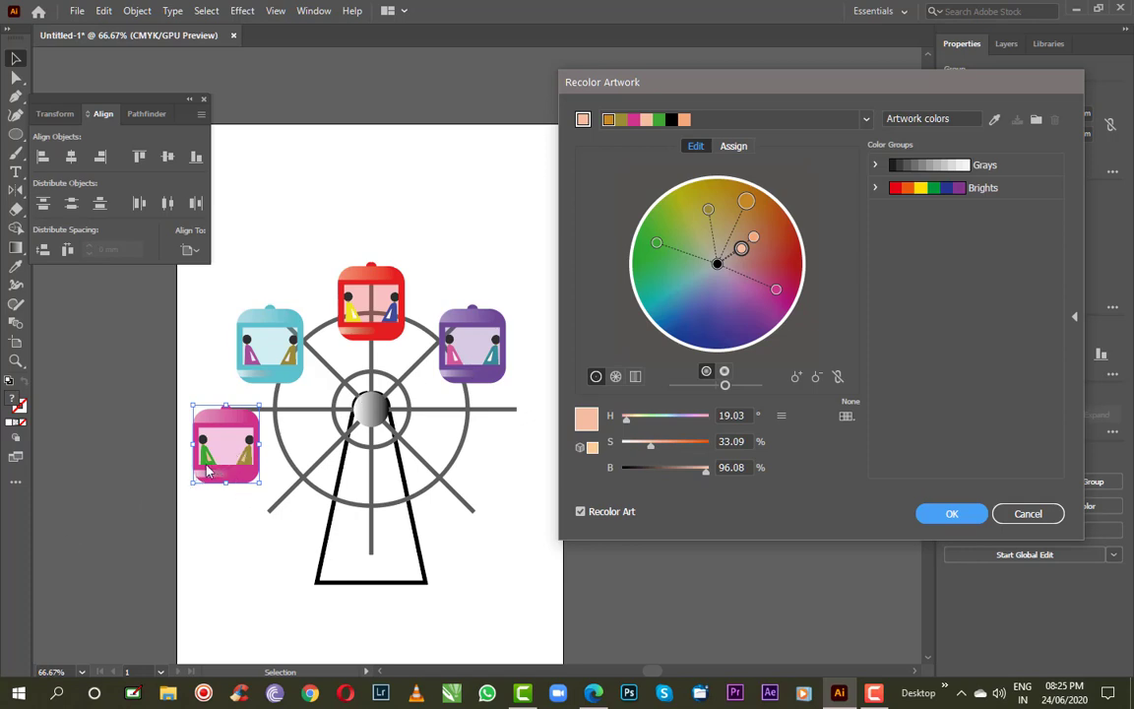
pyautogui.click(948, 511)
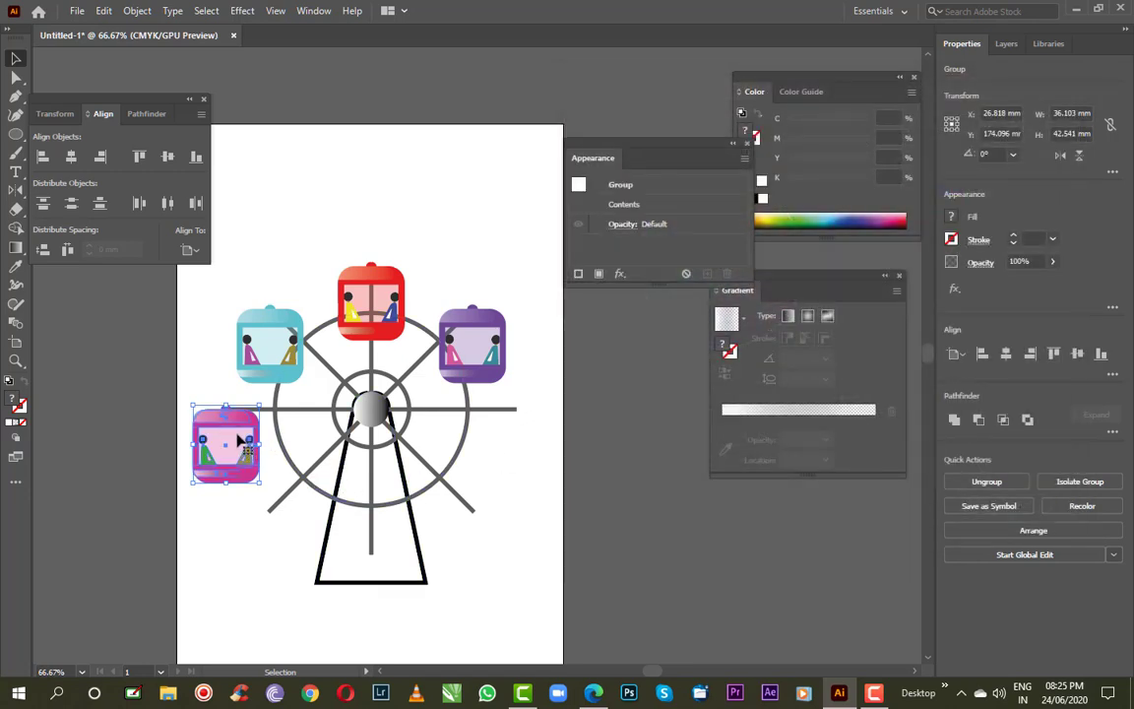
# Add gondola copies: pink on the right, purple bottom-left, red at the bottom
pyautogui.moveTo(229, 423)
pyautogui.mouseDown()
pyautogui.moveTo(271, 521)
pyautogui.moveTo(529, 424)
pyautogui.mouseUp()
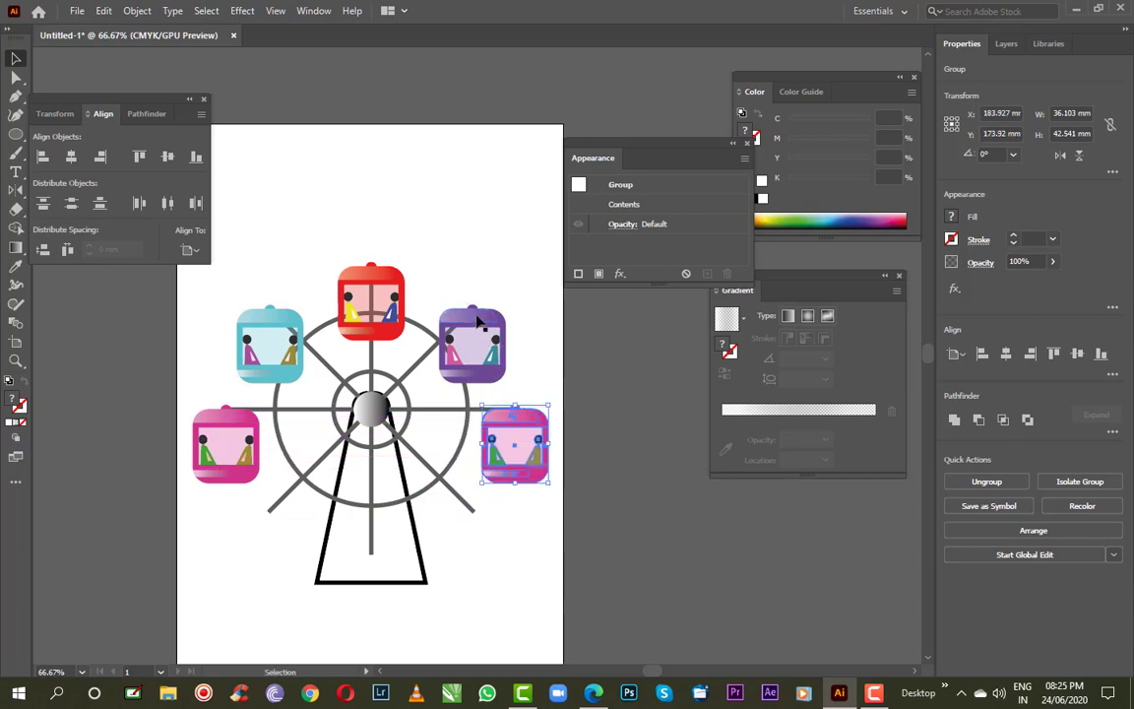
pyautogui.moveTo(477, 320); pyautogui.dragTo(271, 521)
pyautogui.click(372, 285)
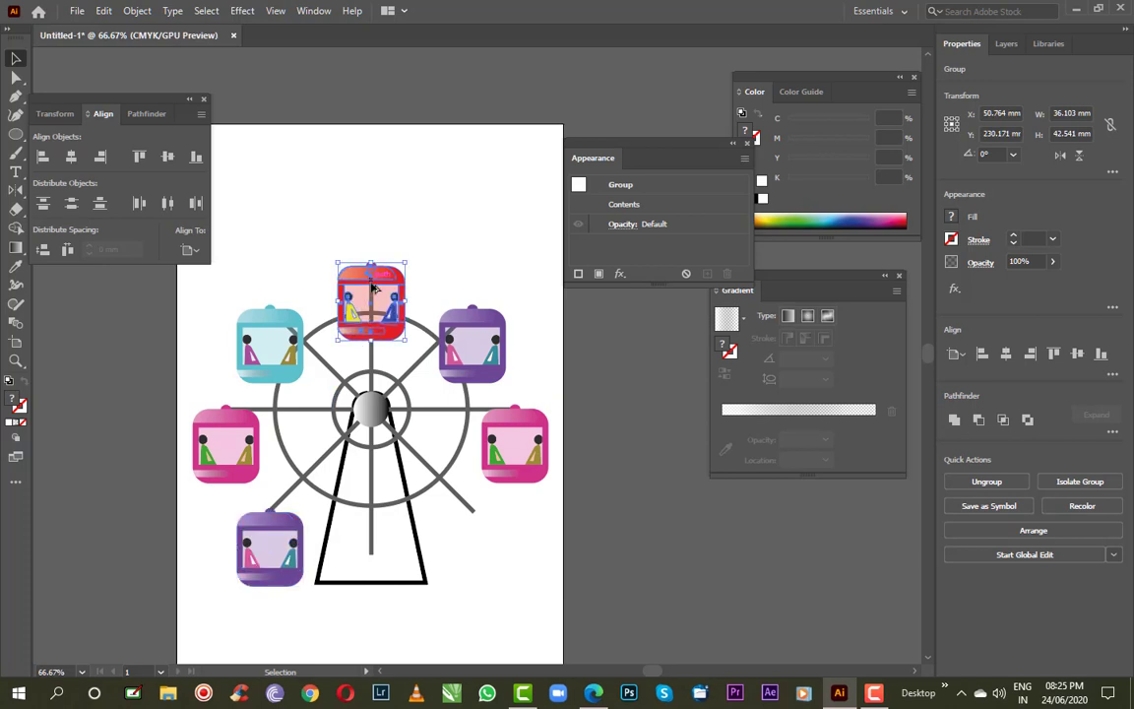
pyautogui.moveTo(372, 285); pyautogui.dragTo(379, 572)
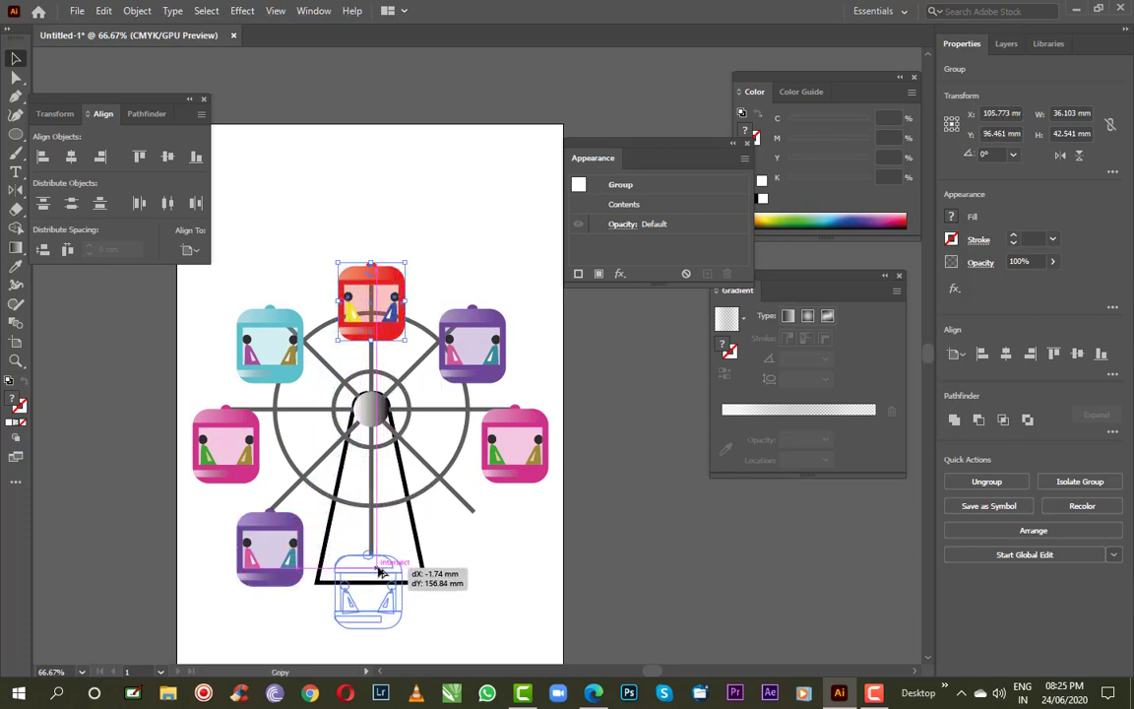
pyautogui.moveTo(379, 572); pyautogui.dragTo(378, 572)
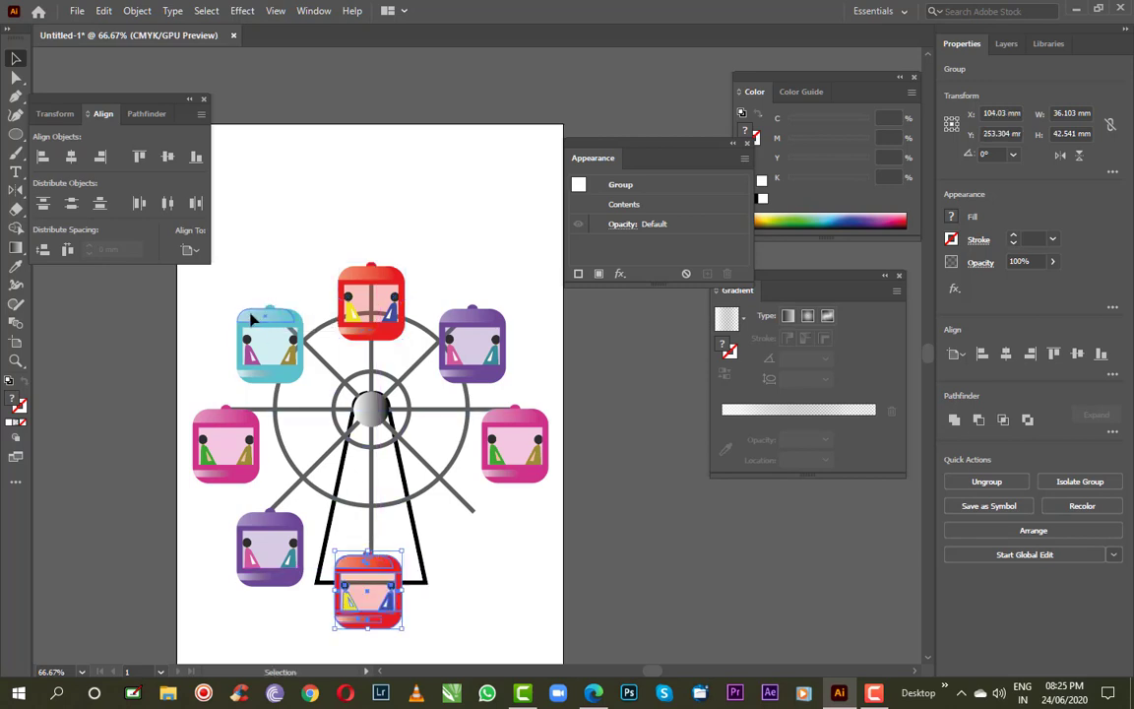
# Copy the light-blue gondola to the bottom-right, undoing a resize, and select the whole wheel
pyautogui.click(252, 318)
pyautogui.moveTo(269, 309); pyautogui.dragTo(263, 317)
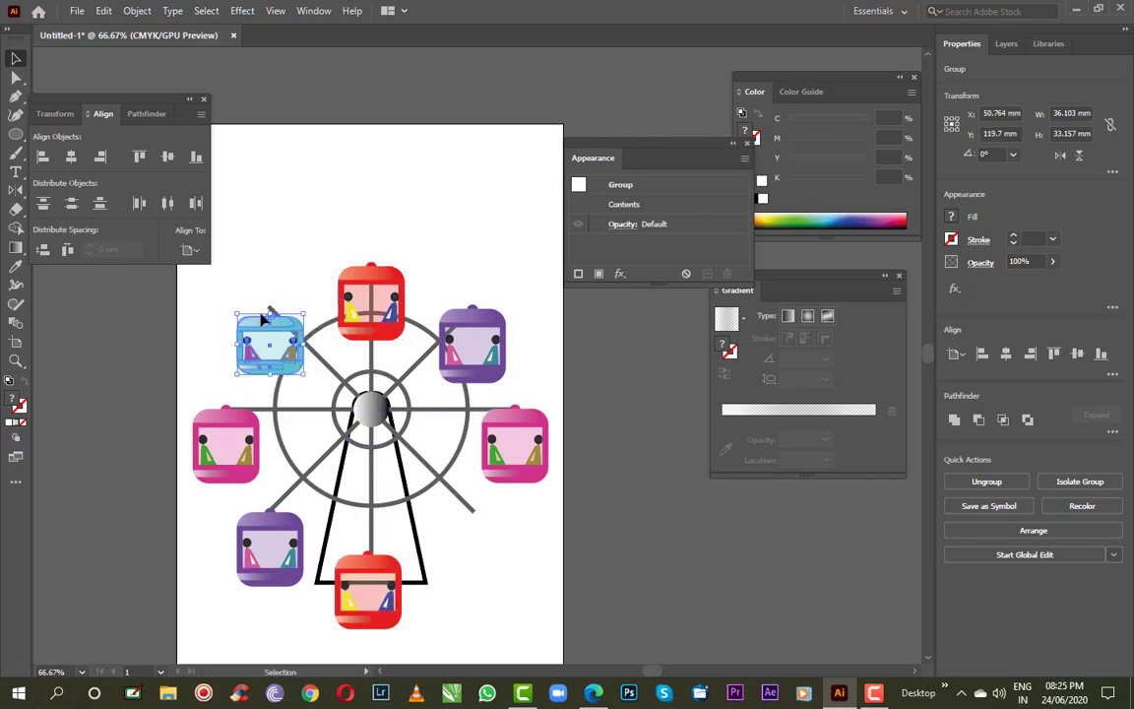
pyautogui.hotkey('ctrl', 'z')
pyautogui.moveTo(265, 316); pyautogui.dragTo(474, 524)
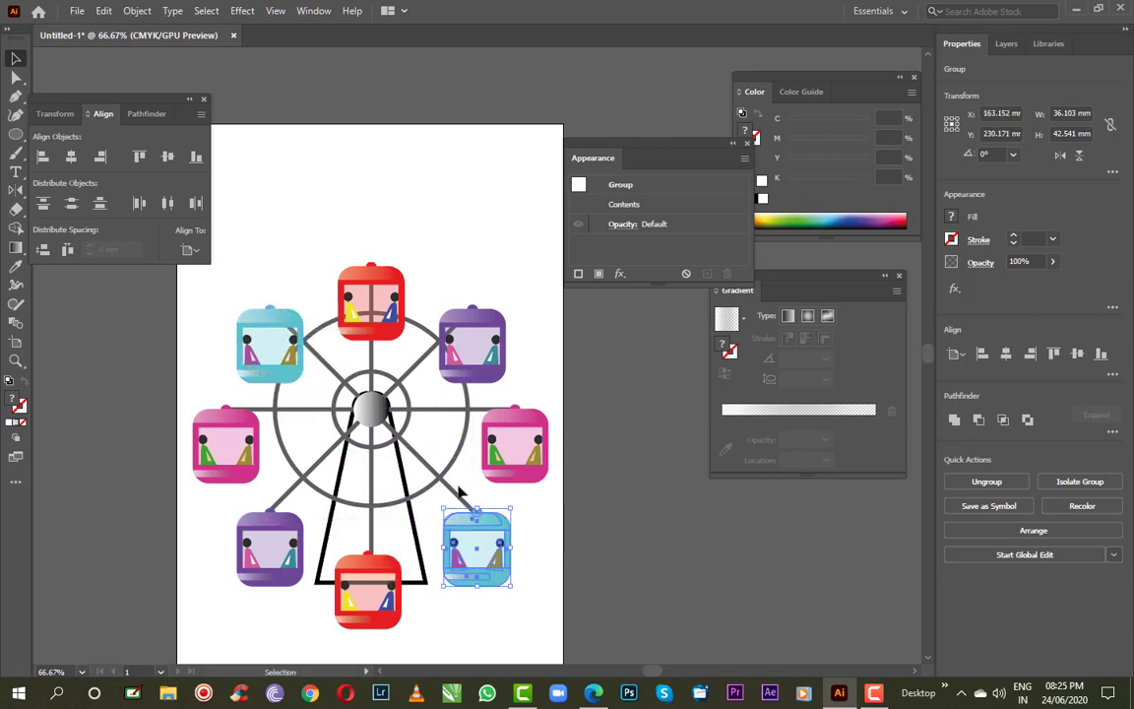
pyautogui.moveTo(493, 233); pyautogui.dragTo(519, 144)
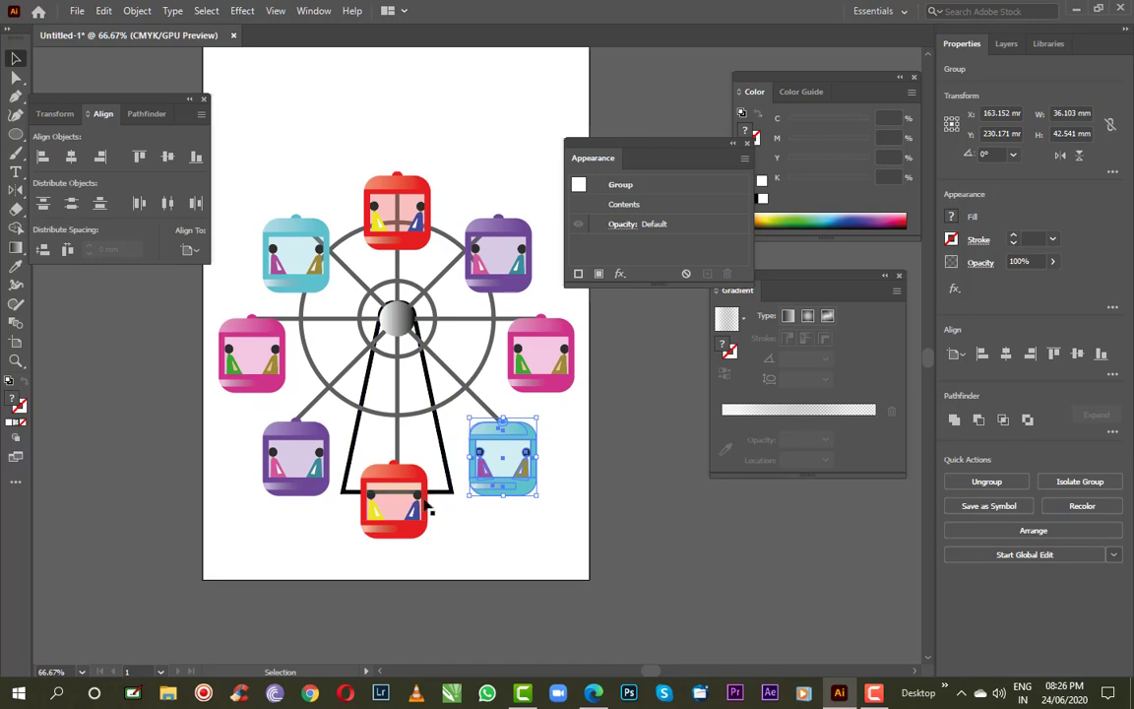
pyautogui.moveTo(232, 168); pyautogui.dragTo(506, 536)
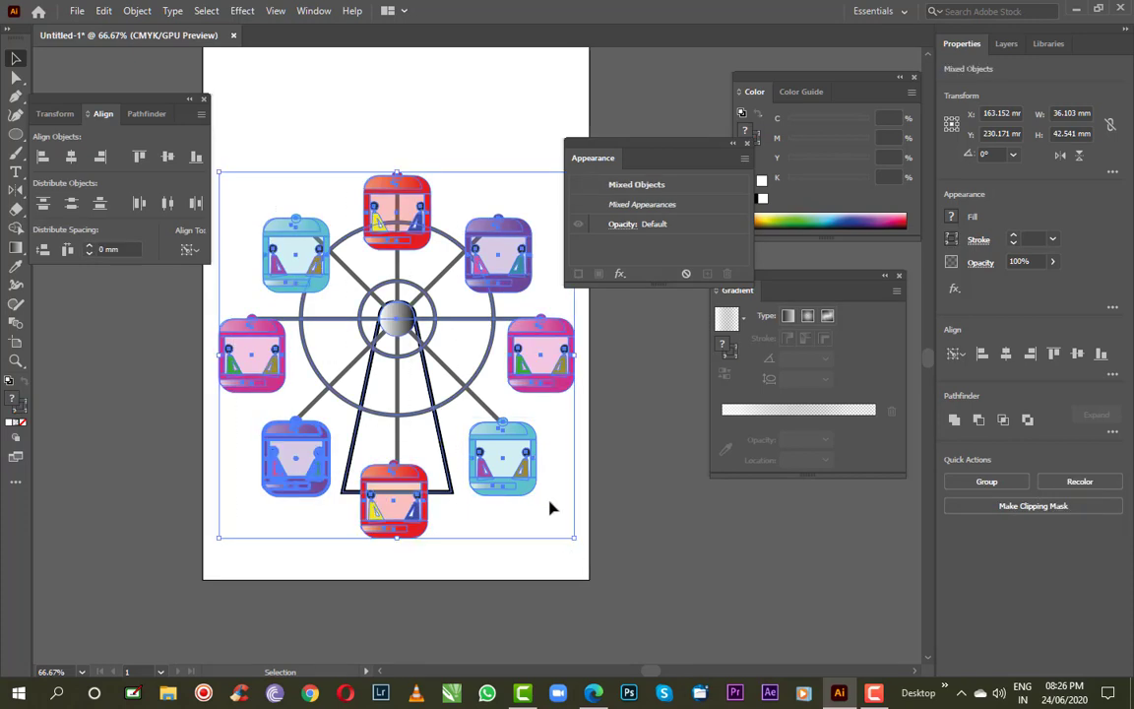
# Raise the Ferris wheel on the page and select the stand's two bottom leg anchors
pyautogui.moveTo(512, 476); pyautogui.dragTo(513, 413)
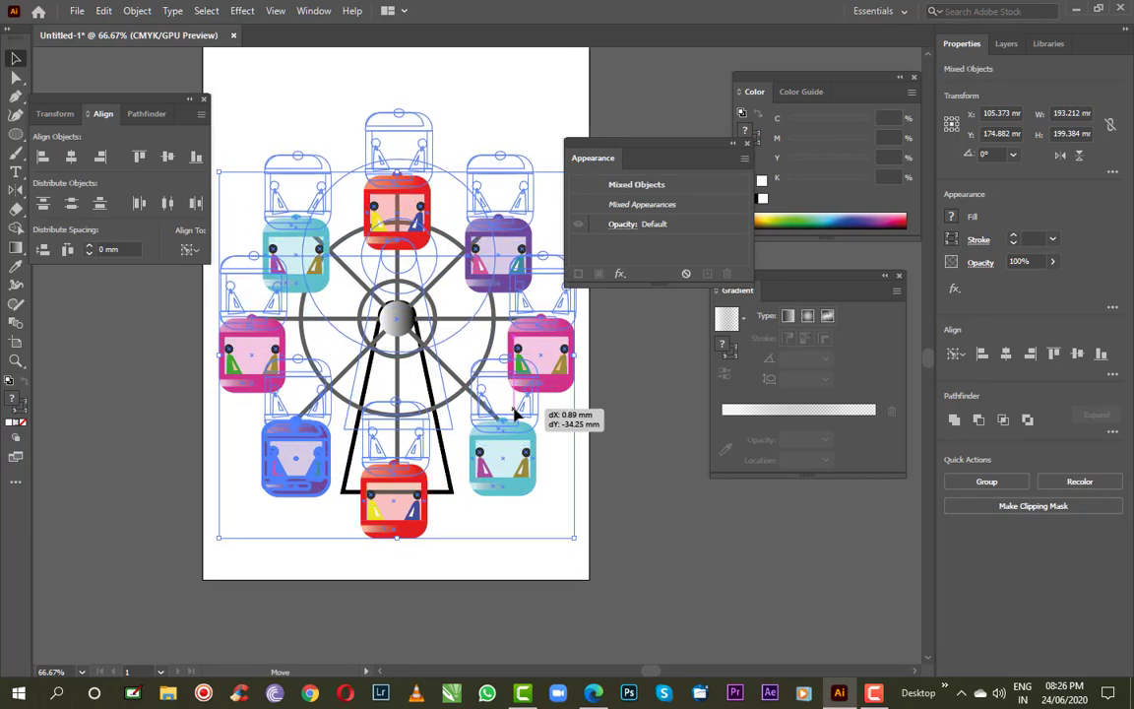
pyautogui.click(468, 447)
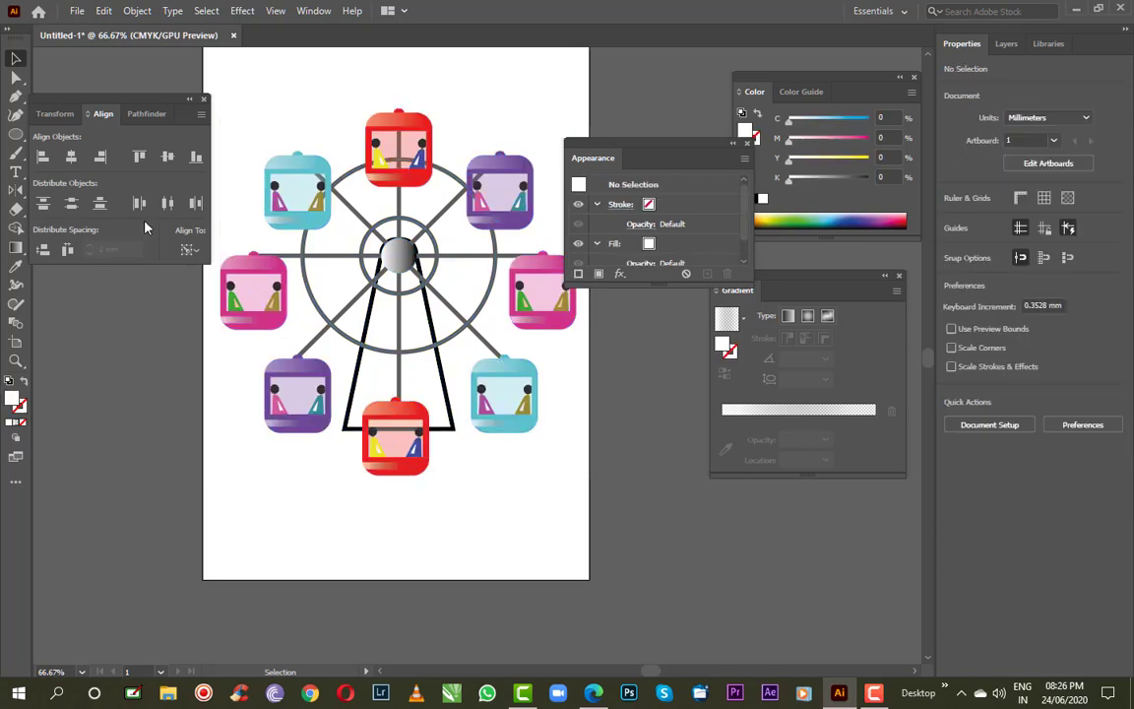
pyautogui.click(15, 77)
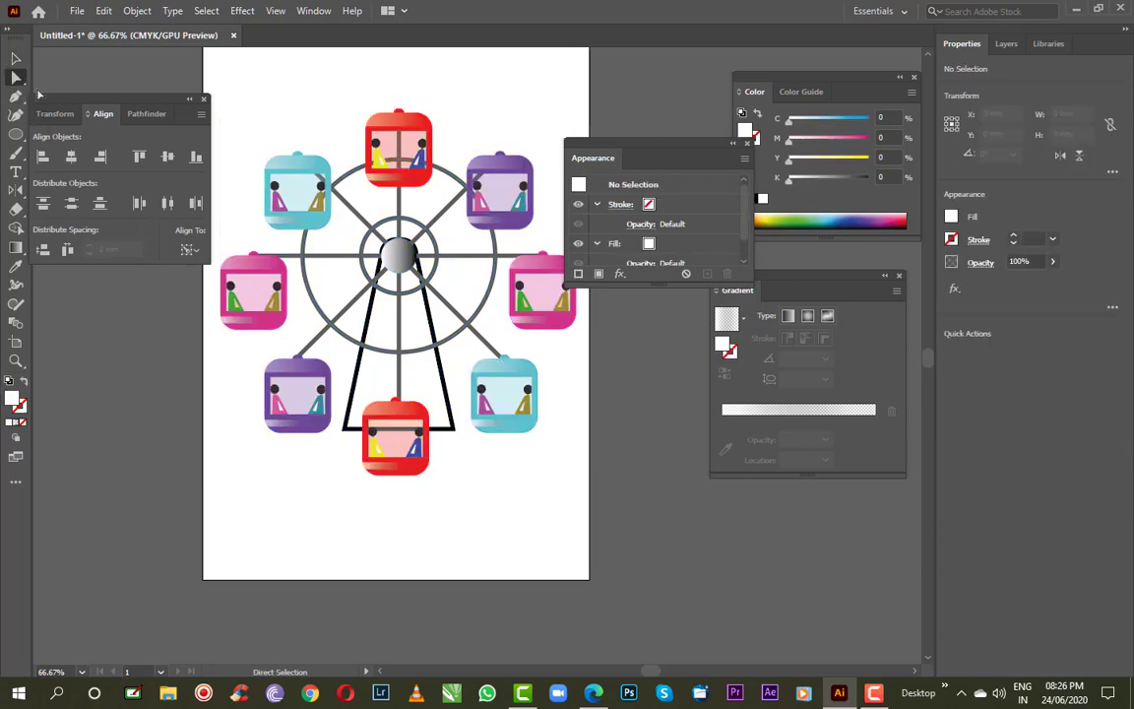
pyautogui.click(445, 431)
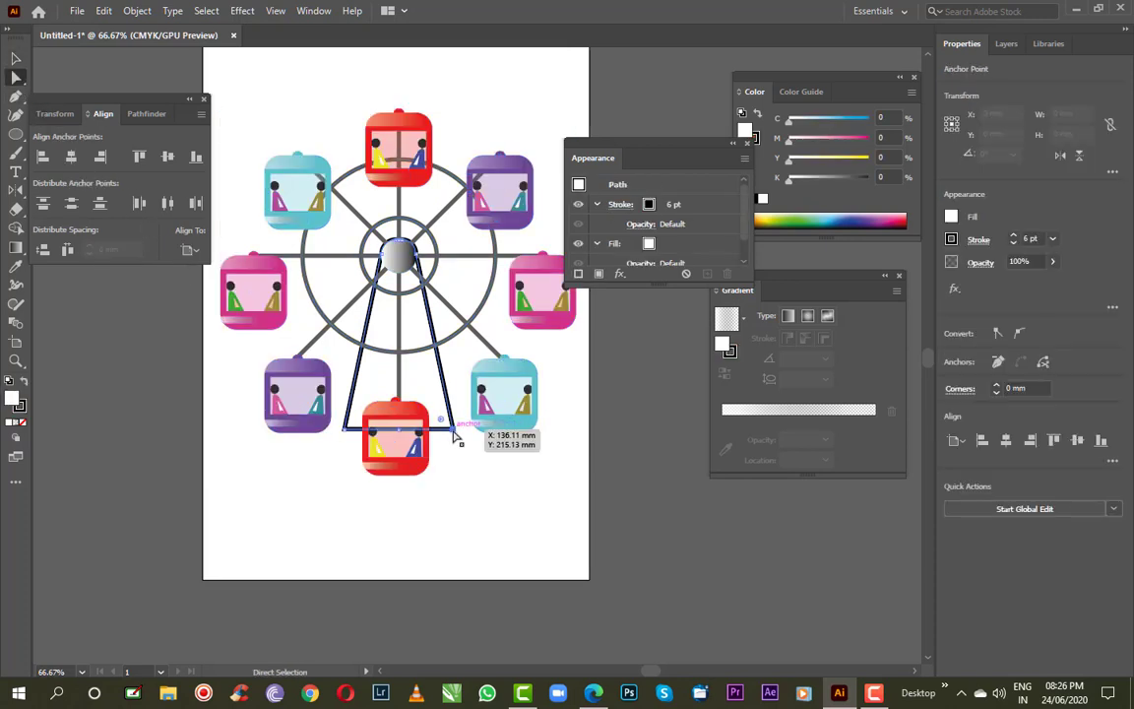
pyautogui.keyDown('shift'); pyautogui.click(344, 434); pyautogui.keyUp('shift')
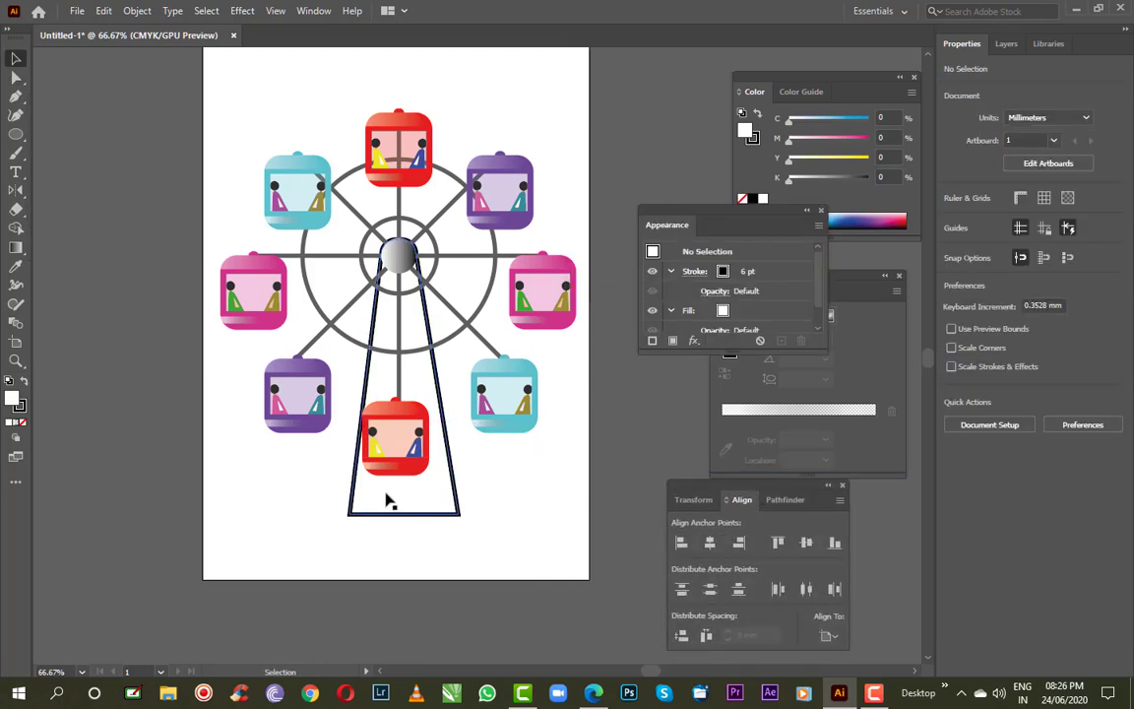
pyautogui.click(16, 134)
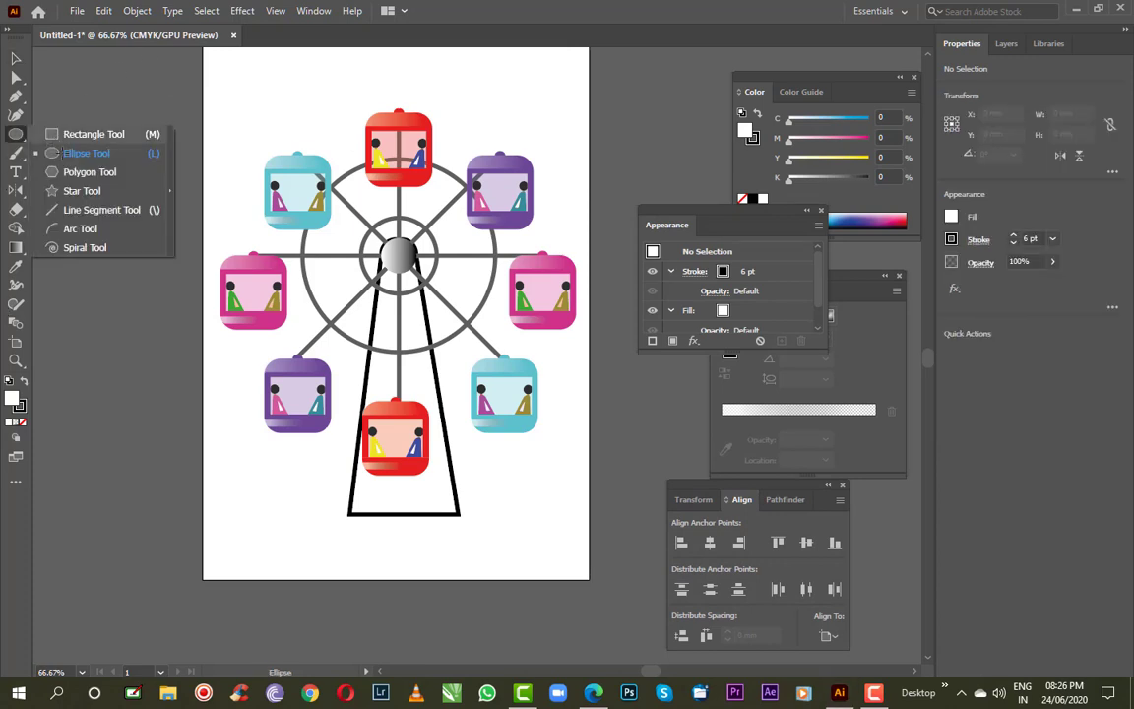
# Draw a rectangle across the lower part of the artboard with no outline
pyautogui.click(93, 134)
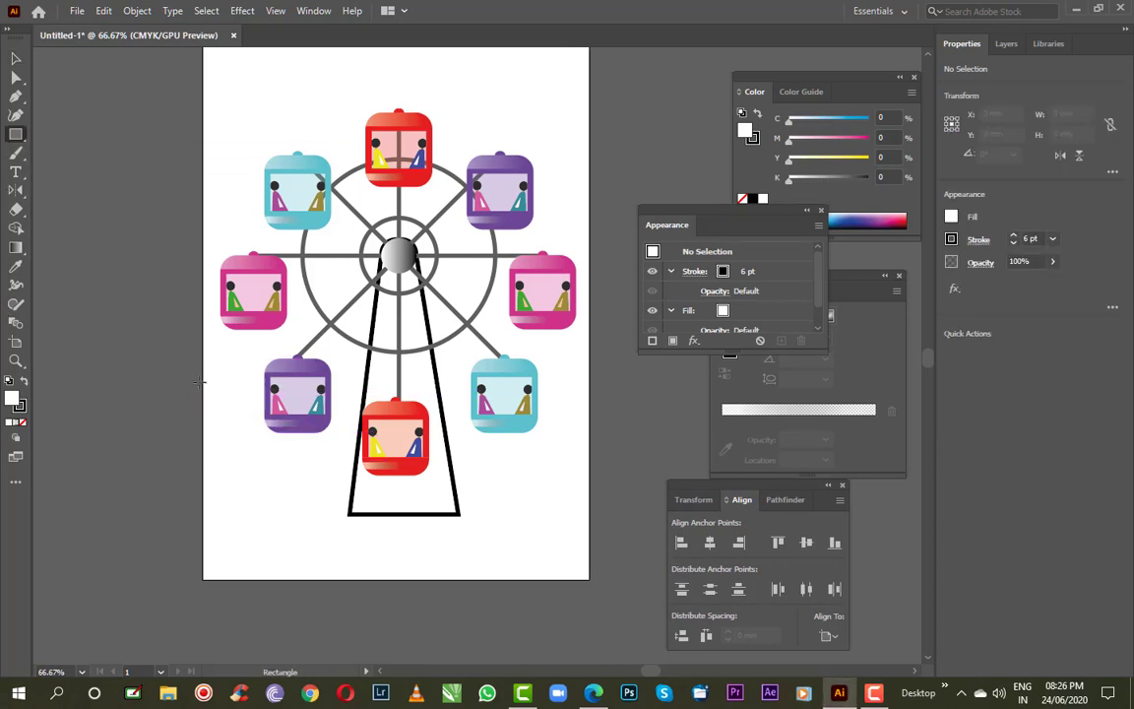
pyautogui.moveTo(203, 372)
pyautogui.mouseDown()
pyautogui.moveTo(509, 567)
pyautogui.moveTo(587, 578)
pyautogui.mouseUp()
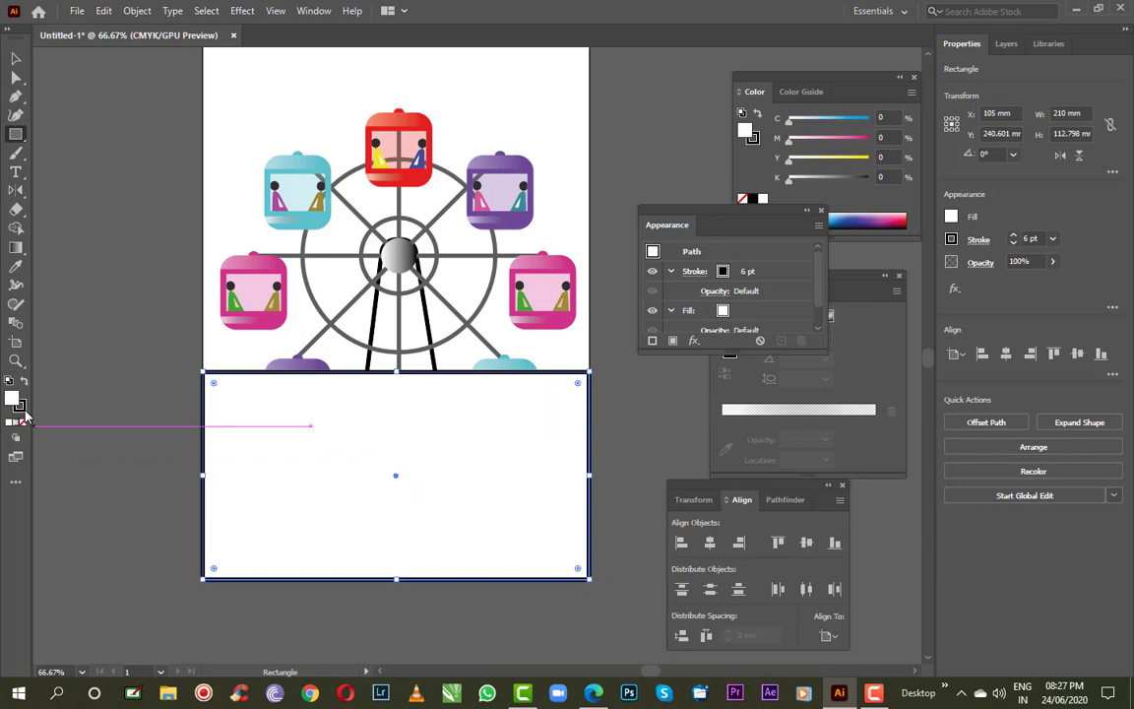
pyautogui.click(24, 409)
pyautogui.click(24, 423)
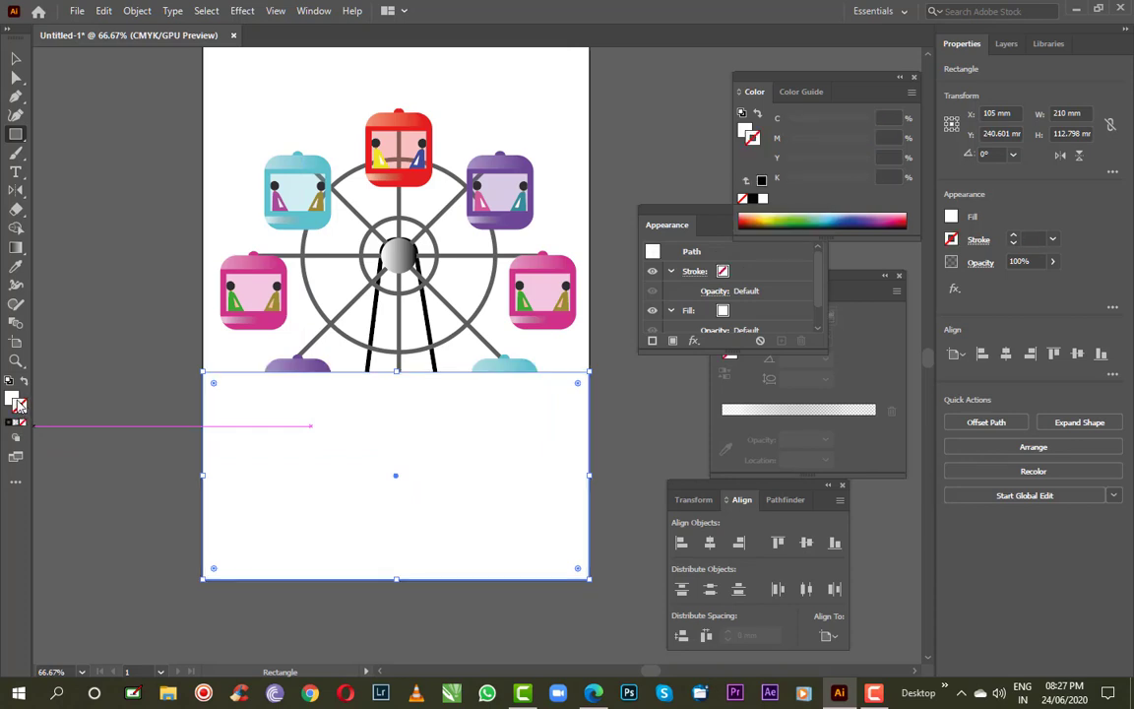
# Fill the rectangle dark green (04541F) and send it behind the Ferris wheel
pyautogui.doubleClick(13, 398)
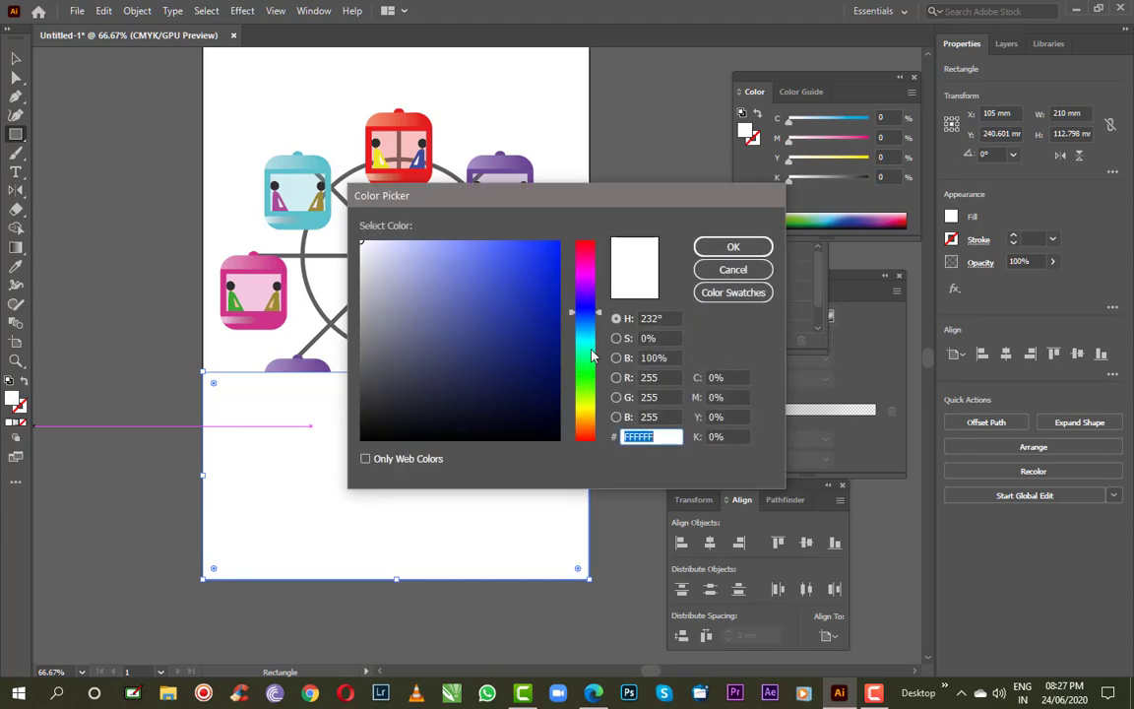
pyautogui.moveTo(591, 356); pyautogui.dragTo(555, 373)
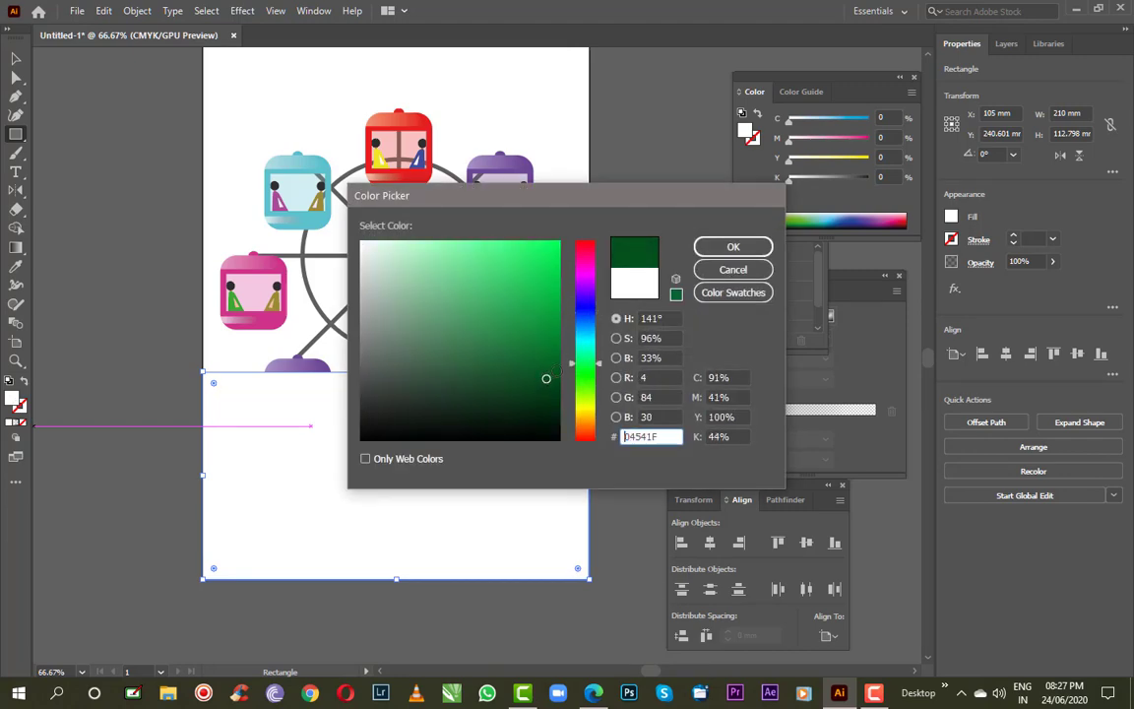
pyautogui.click(756, 248)
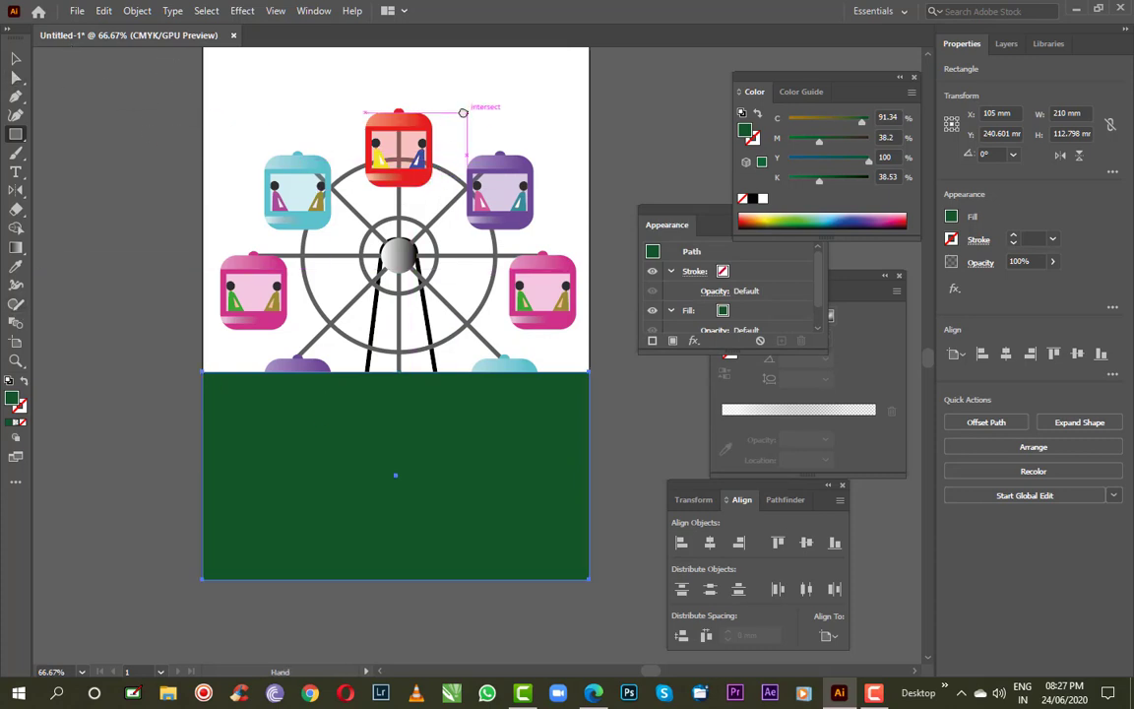
pyautogui.moveTo(463, 110); pyautogui.dragTo(454, 142)
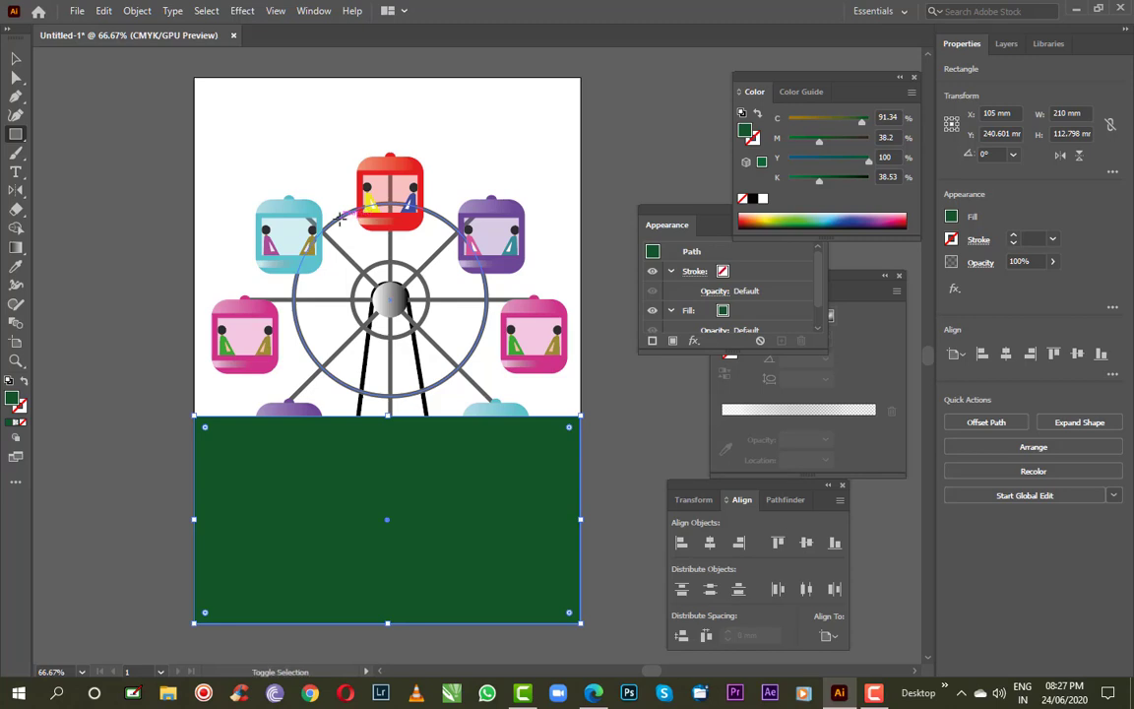
pyautogui.hotkey('ctrl', 'shift', '[')
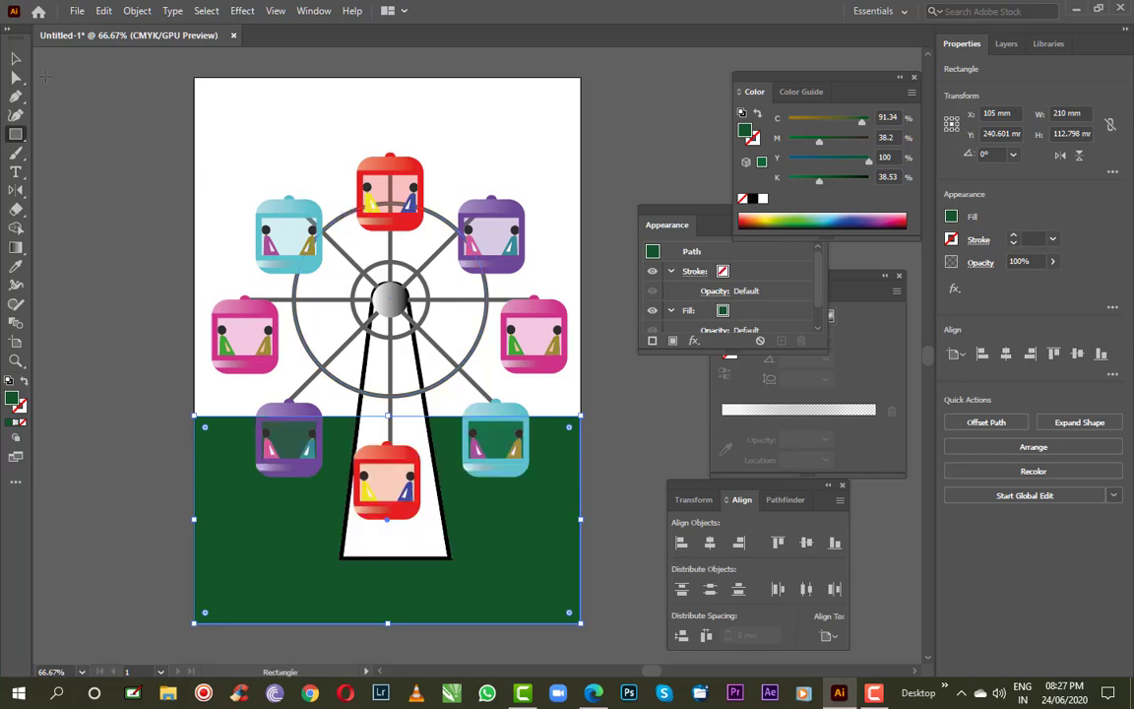
pyautogui.click(16, 58)
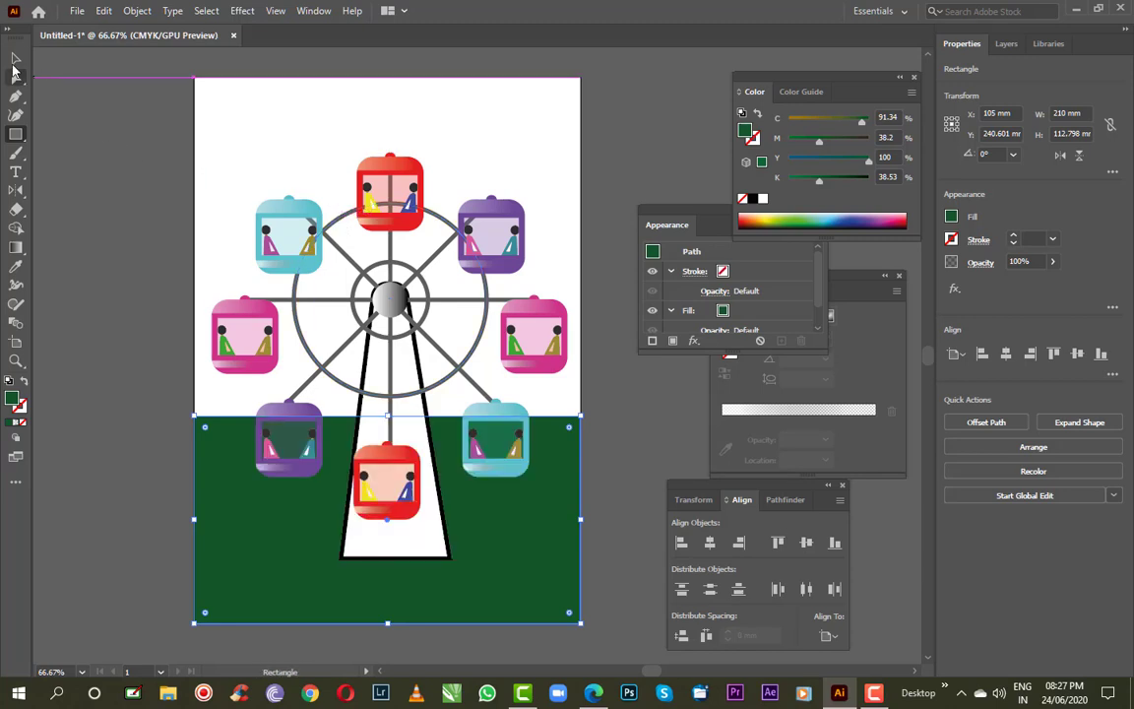
# Remove the tower's white fill and draw a rectangle over the upper artboard
pyautogui.click(373, 556)
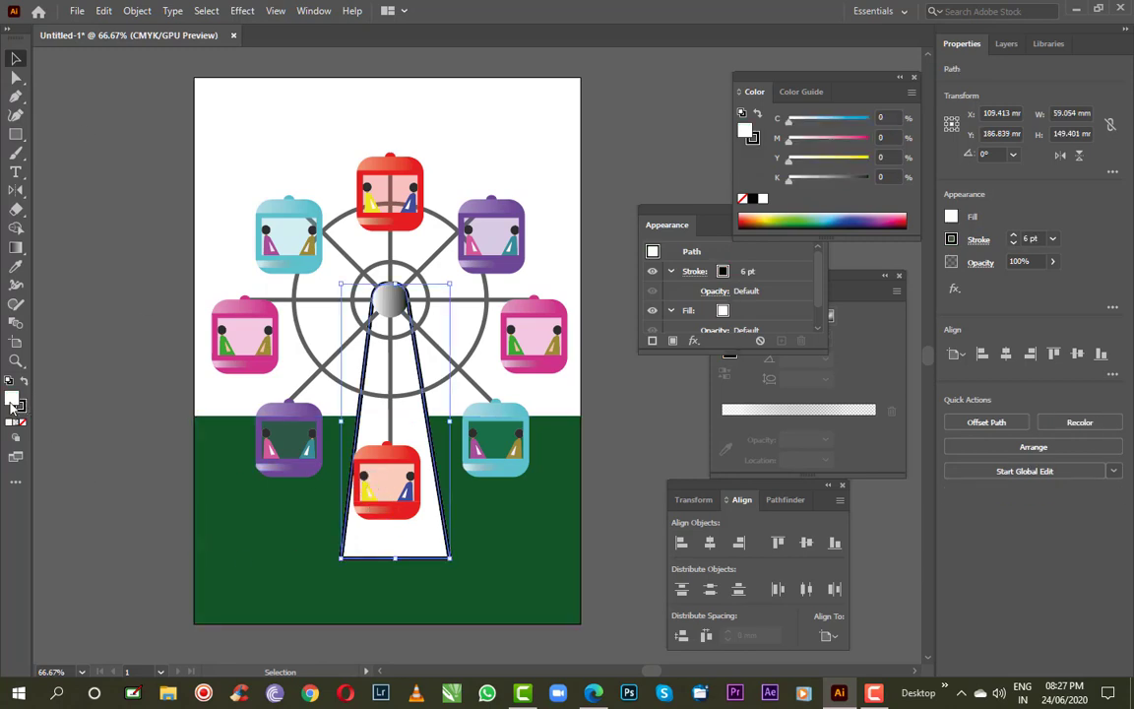
pyautogui.click(22, 423)
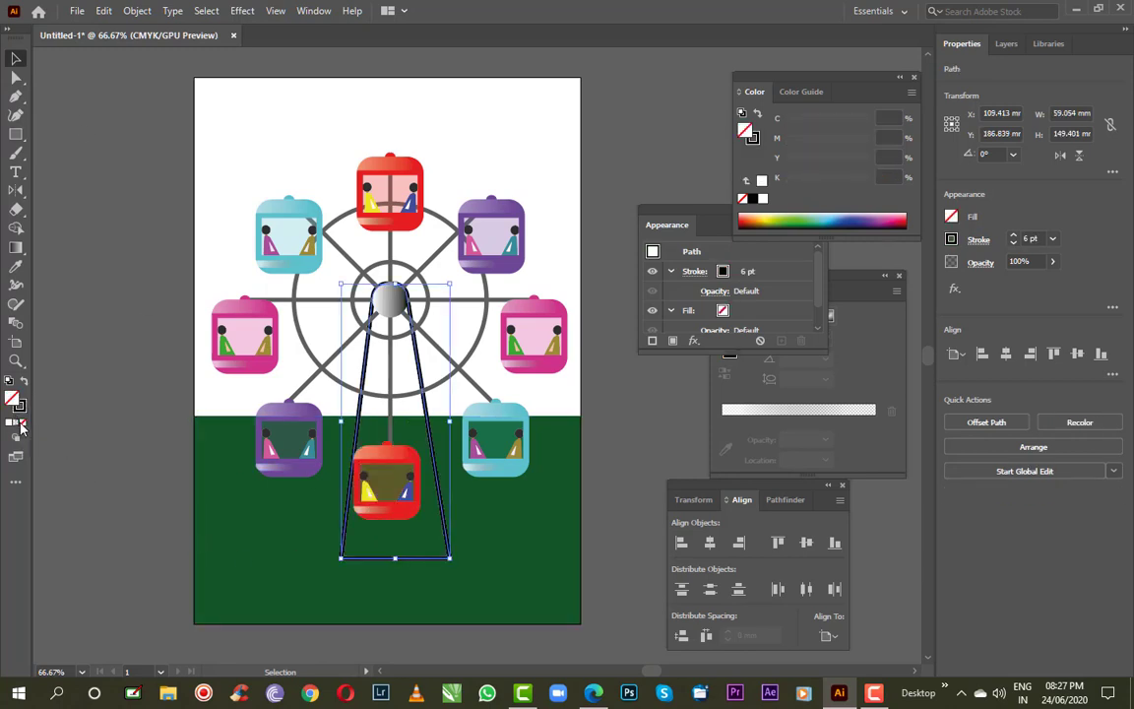
pyautogui.click(21, 133)
pyautogui.moveTo(207, 87); pyautogui.dragTo(583, 420)
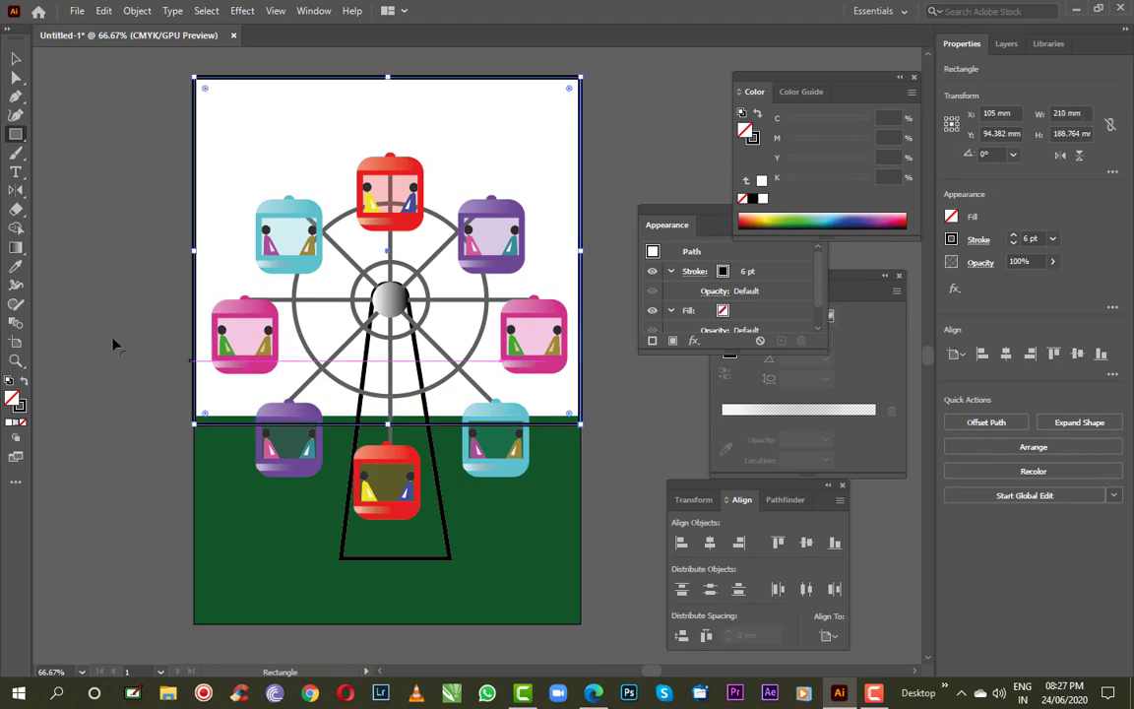
# Make the sky rectangle pale light blue with no outline, sent to the back
pyautogui.doubleClick(14, 402)
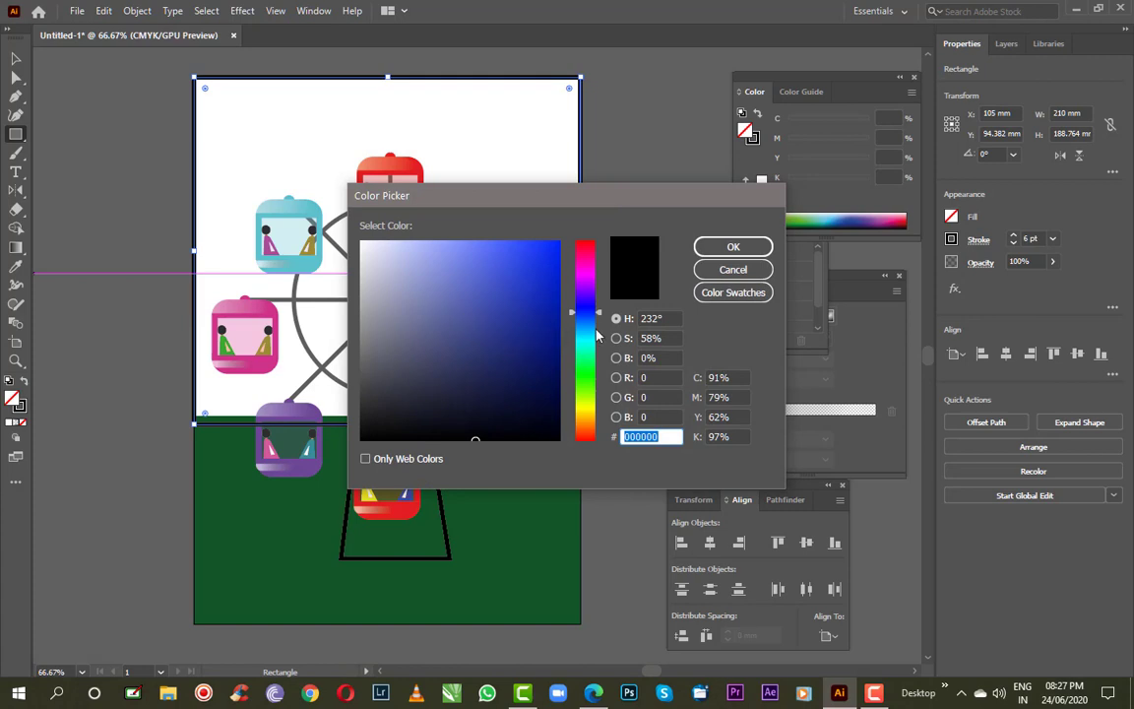
pyautogui.moveTo(597, 335)
pyautogui.mouseDown()
pyautogui.moveTo(593, 346)
pyautogui.moveTo(590, 338)
pyautogui.mouseUp()
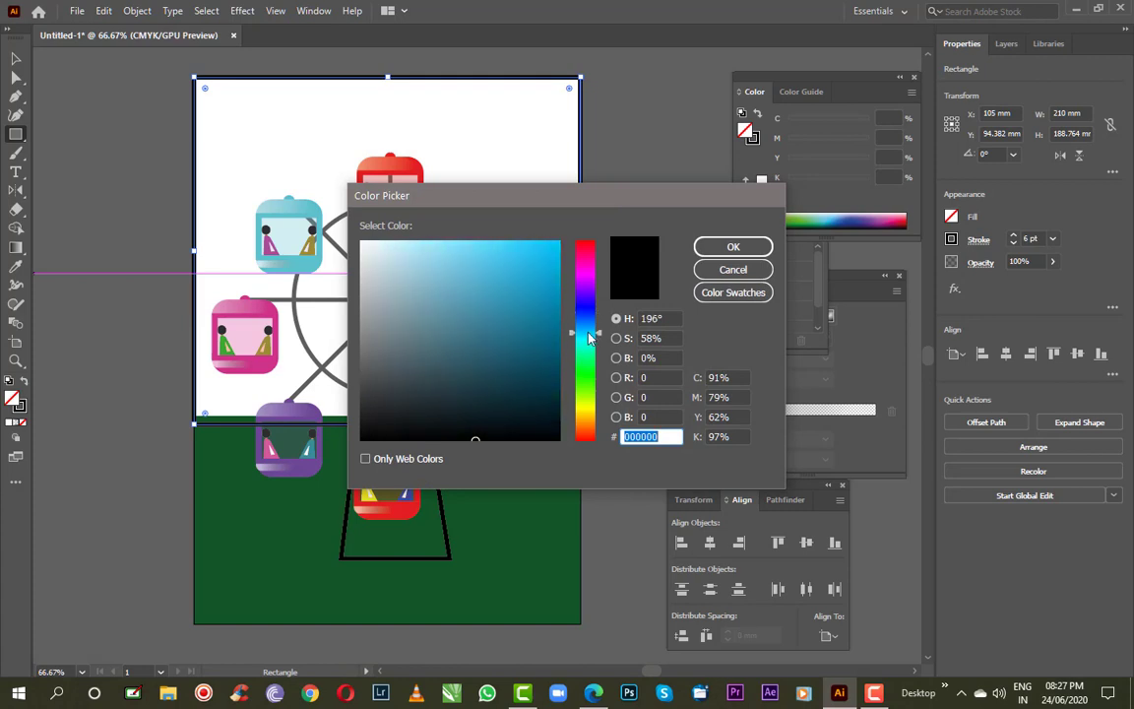
pyautogui.moveTo(477, 298)
pyautogui.mouseDown()
pyautogui.moveTo(416, 235)
pyautogui.moveTo(397, 264)
pyautogui.mouseUp()
pyautogui.click(732, 246)
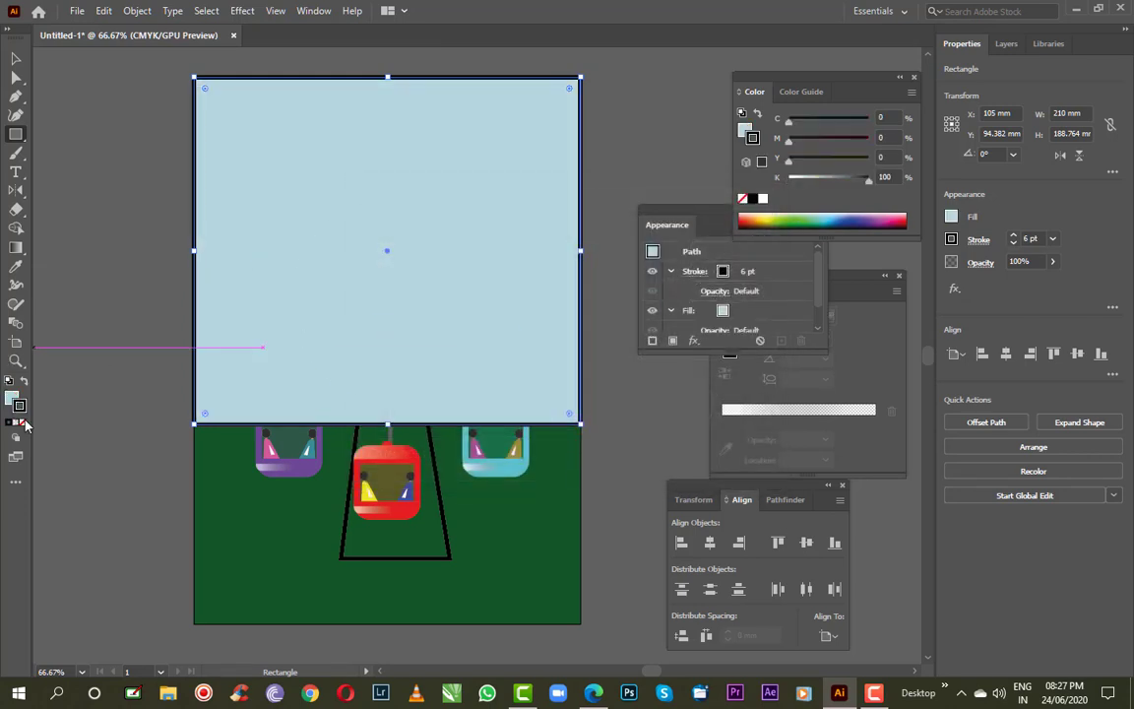
pyautogui.click(22, 421)
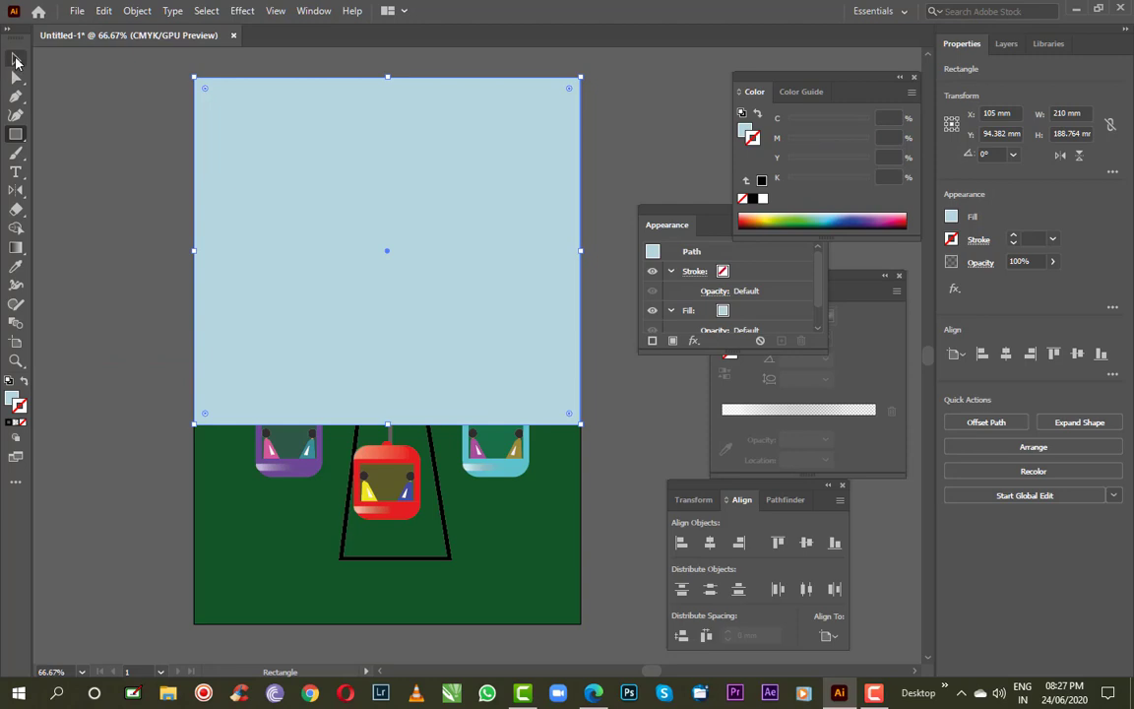
pyautogui.click(16, 59)
pyautogui.hotkey('ctrl', 'shift', '[')
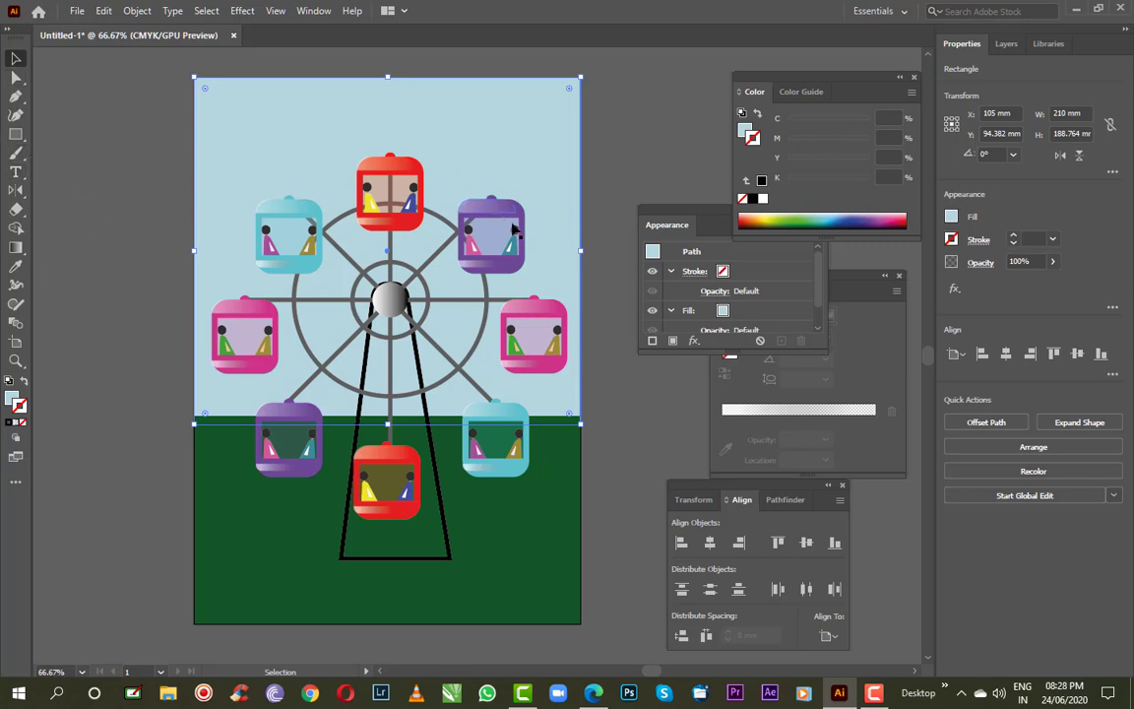
# Draw a thin tall post at lower left, filled near-black with no outline
pyautogui.moveTo(599, 415); pyautogui.dragTo(555, 349)
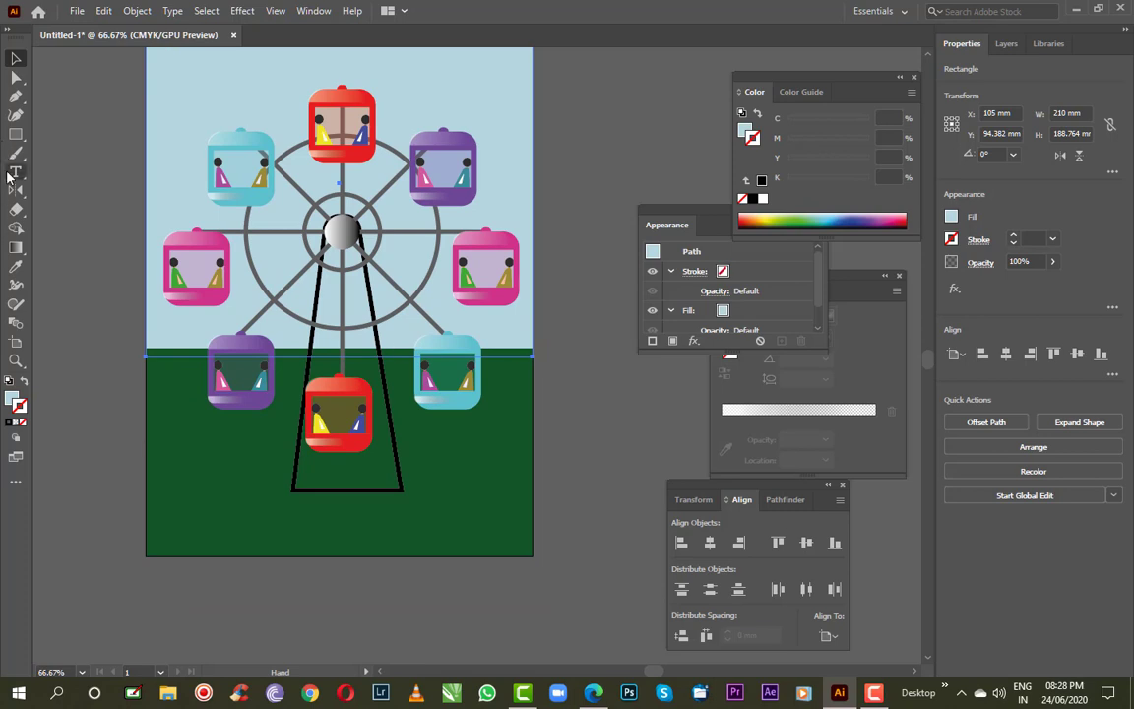
pyautogui.click(16, 134)
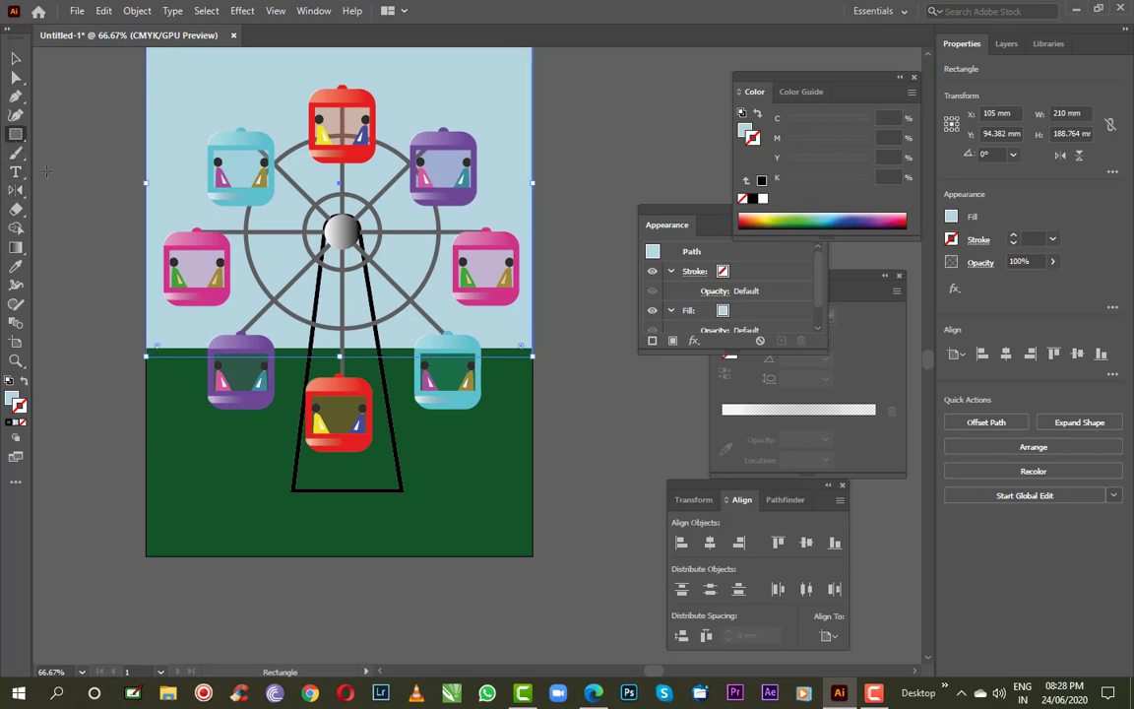
pyautogui.moveTo(180, 446); pyautogui.dragTo(194, 556)
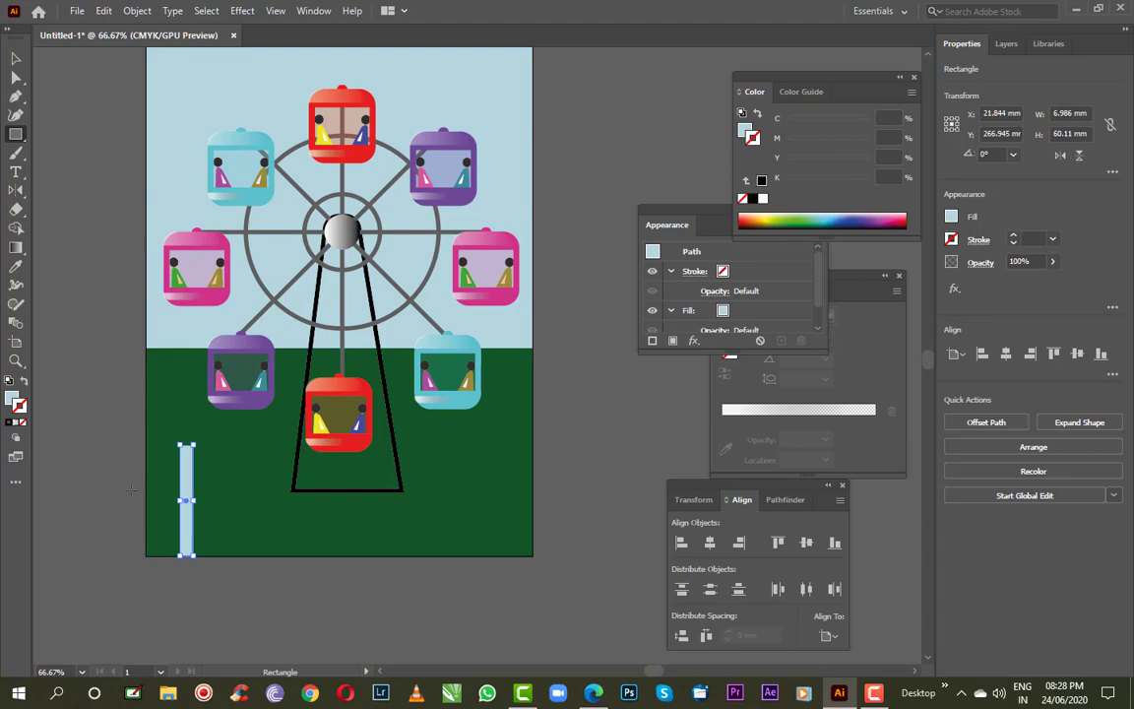
pyautogui.doubleClick(19, 403)
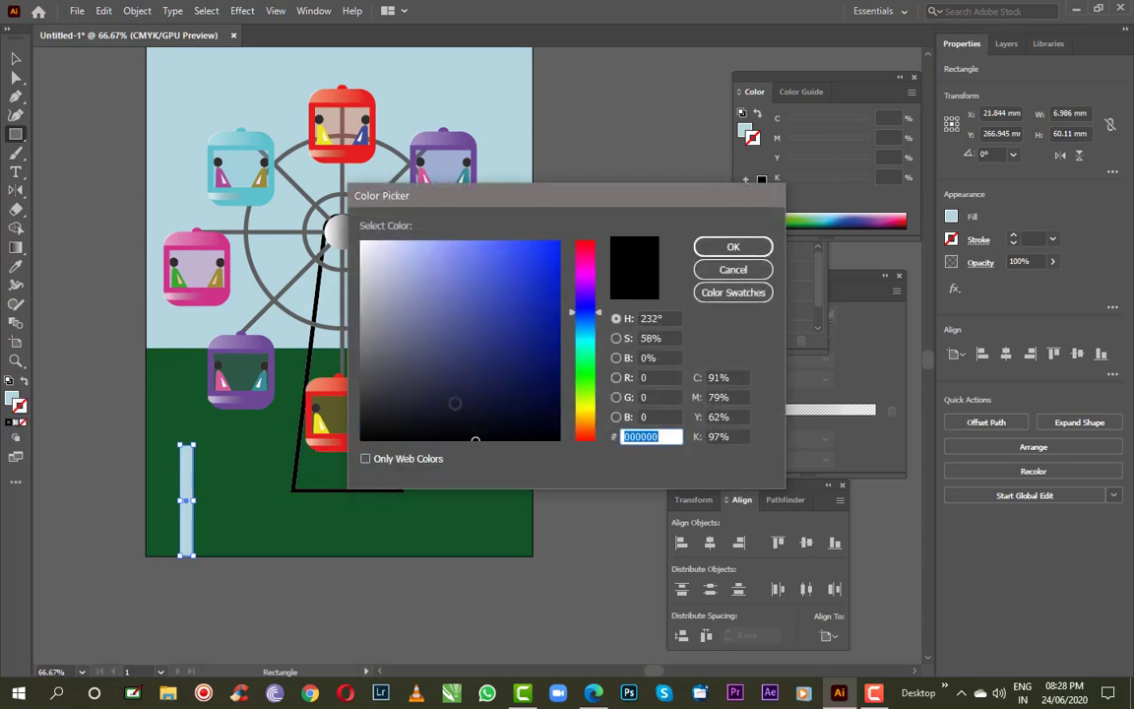
pyautogui.moveTo(406, 365); pyautogui.dragTo(361, 439)
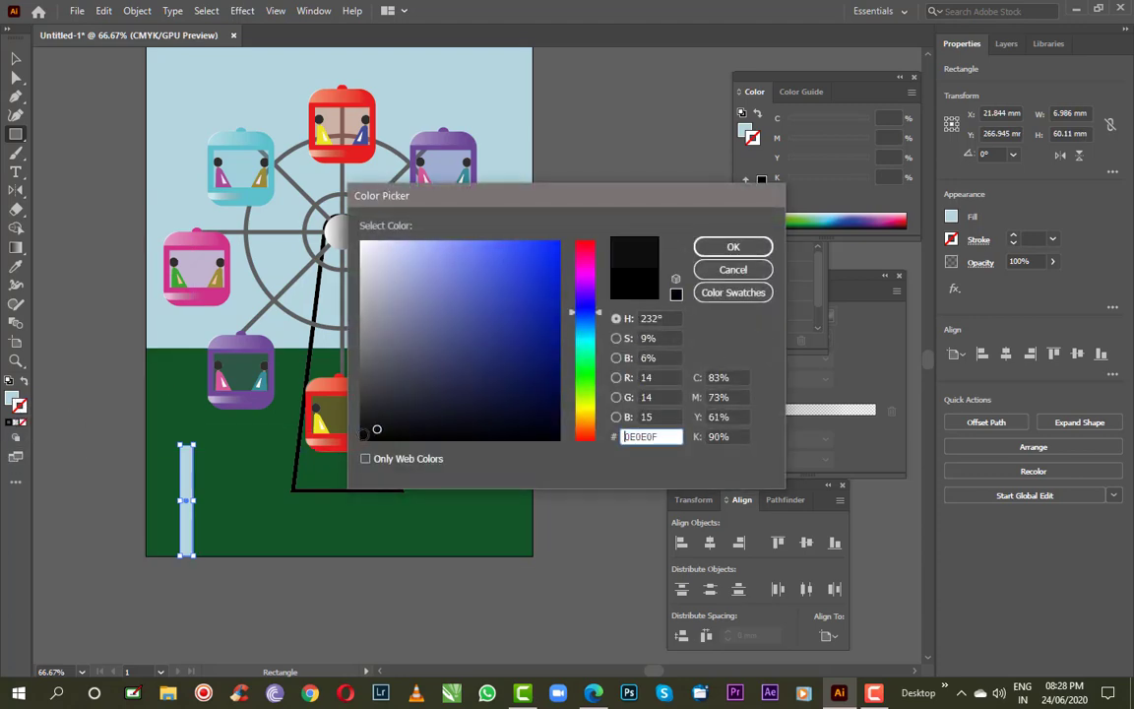
pyautogui.click(756, 250)
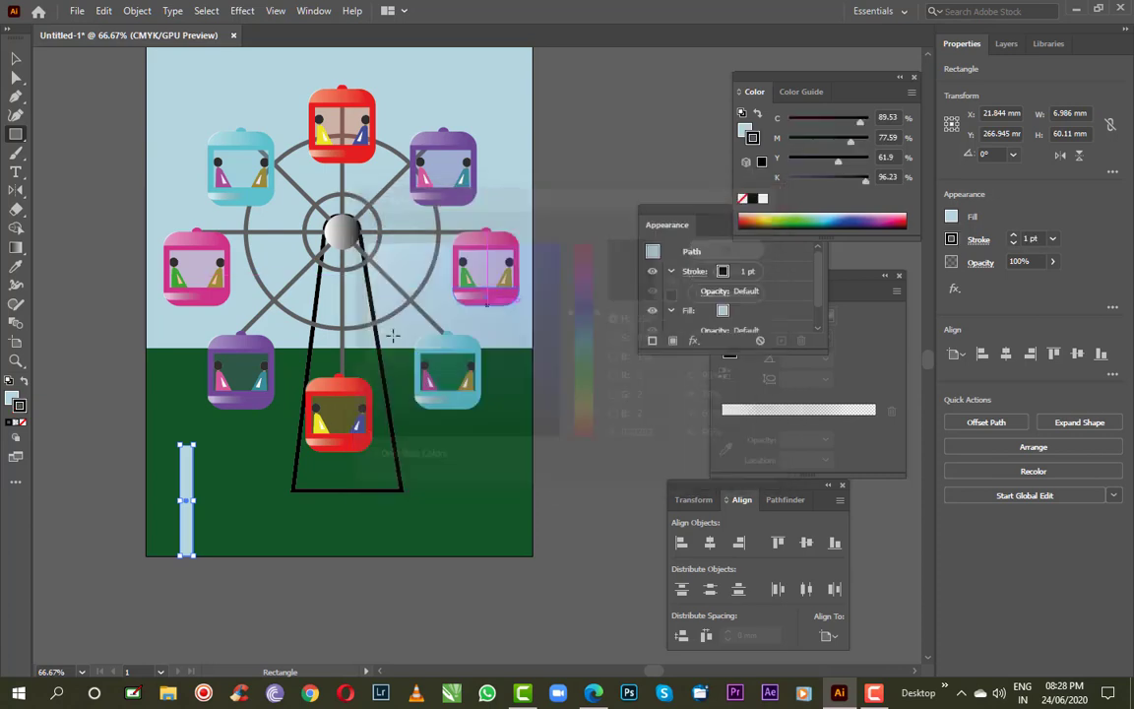
pyautogui.click(25, 380)
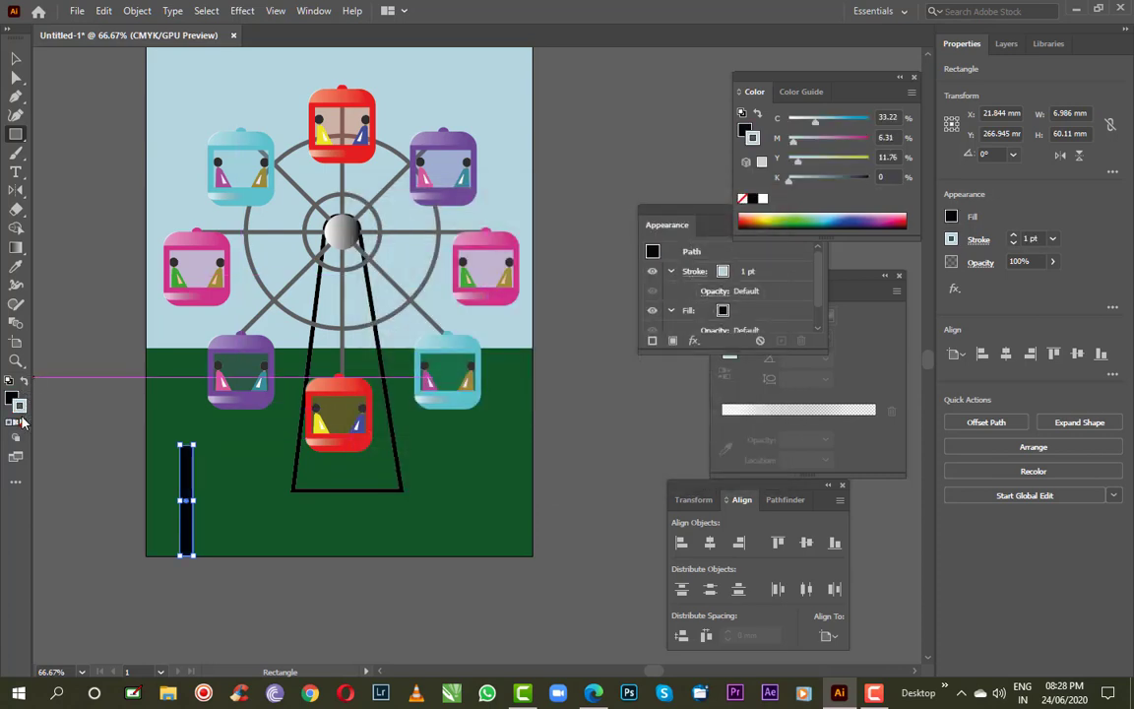
pyautogui.click(23, 421)
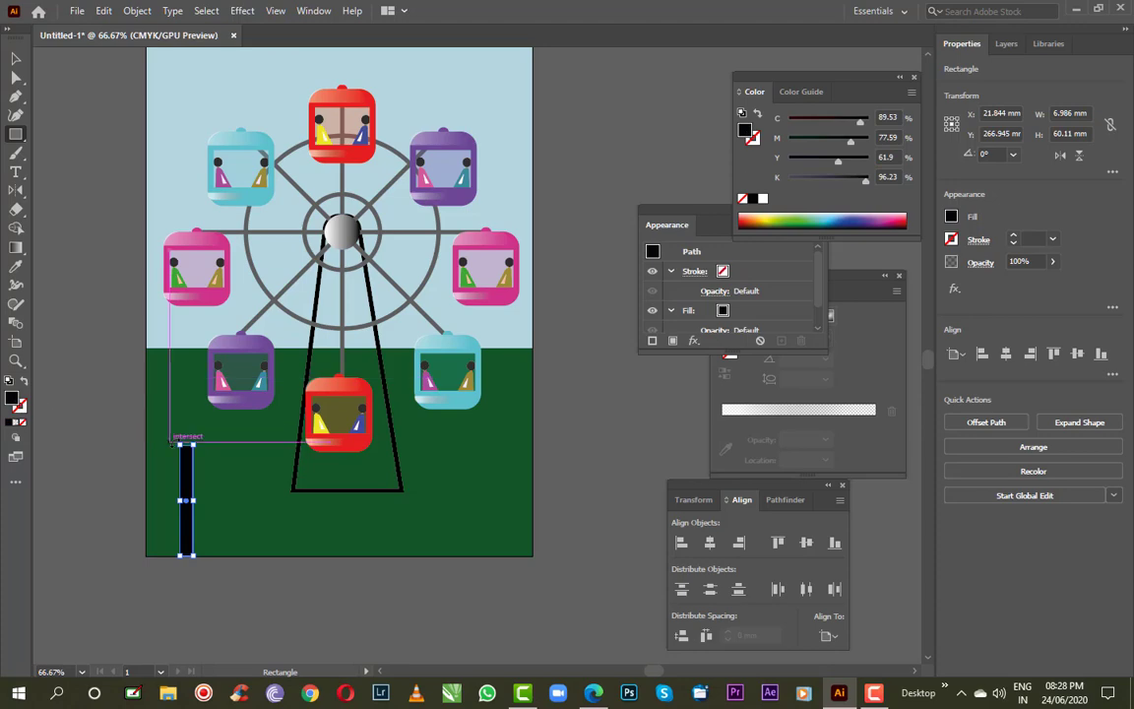
pyautogui.press('super')
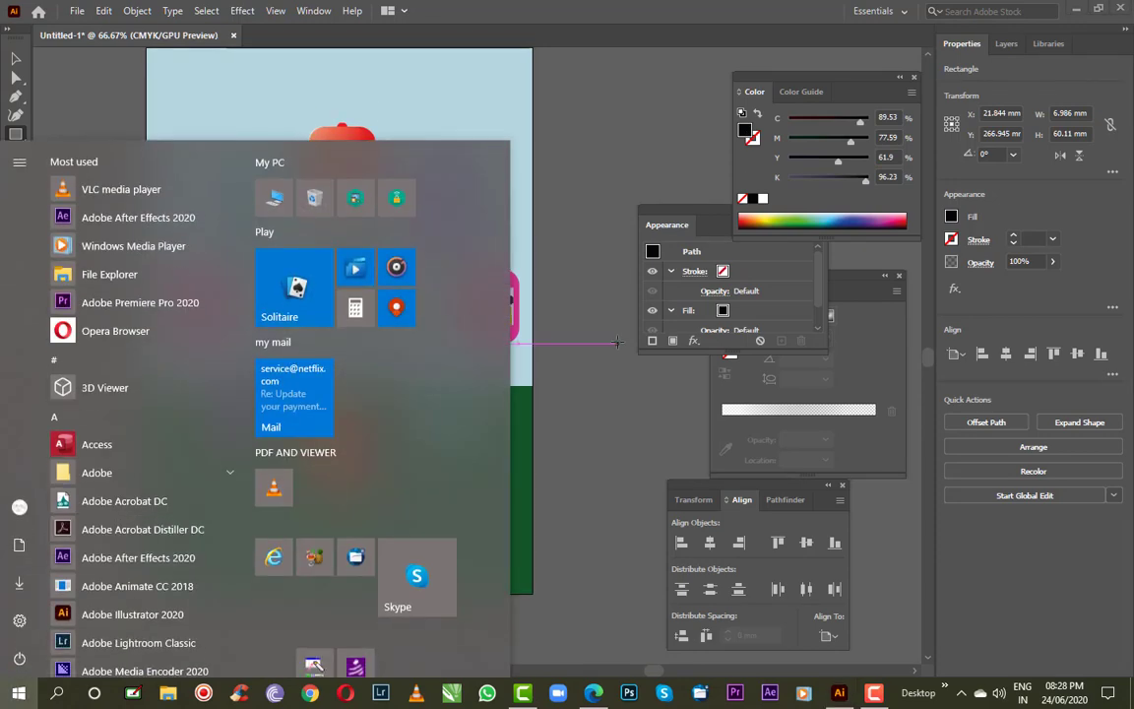
# Zoom in on the post and switch to the Advanced toolbar's Add Anchor Point Tool
pyautogui.press('Escape')
pyautogui.moveTo(163, 502); pyautogui.dragTo(346, 307)
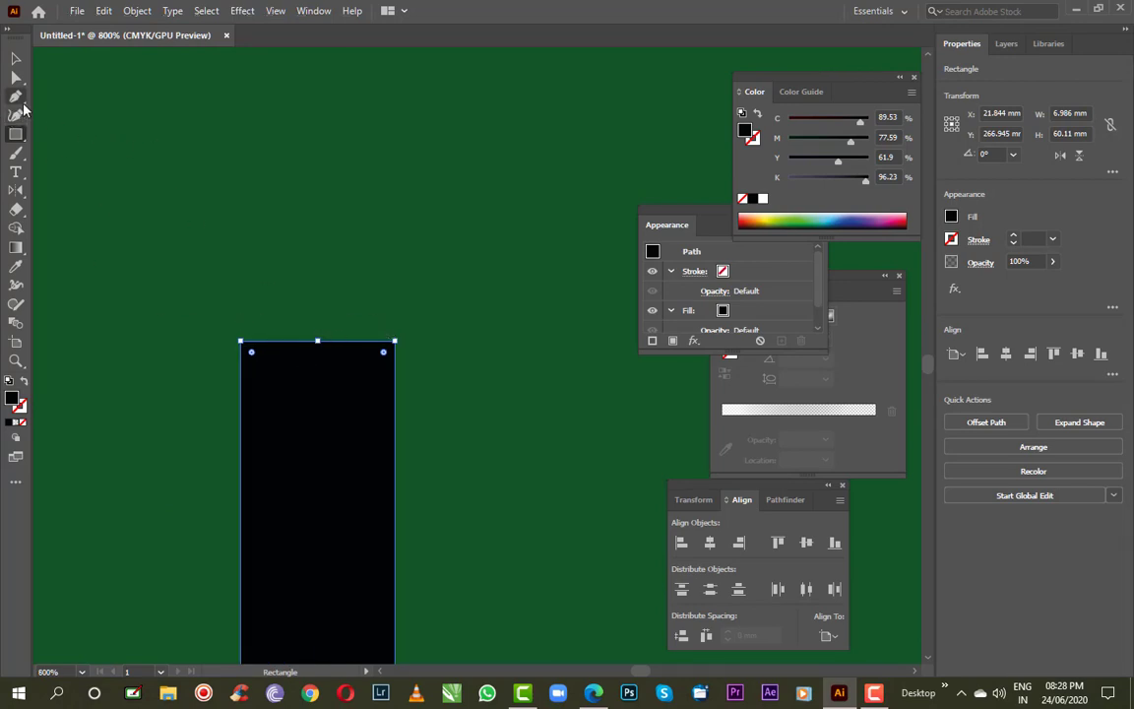
pyautogui.click(16, 96)
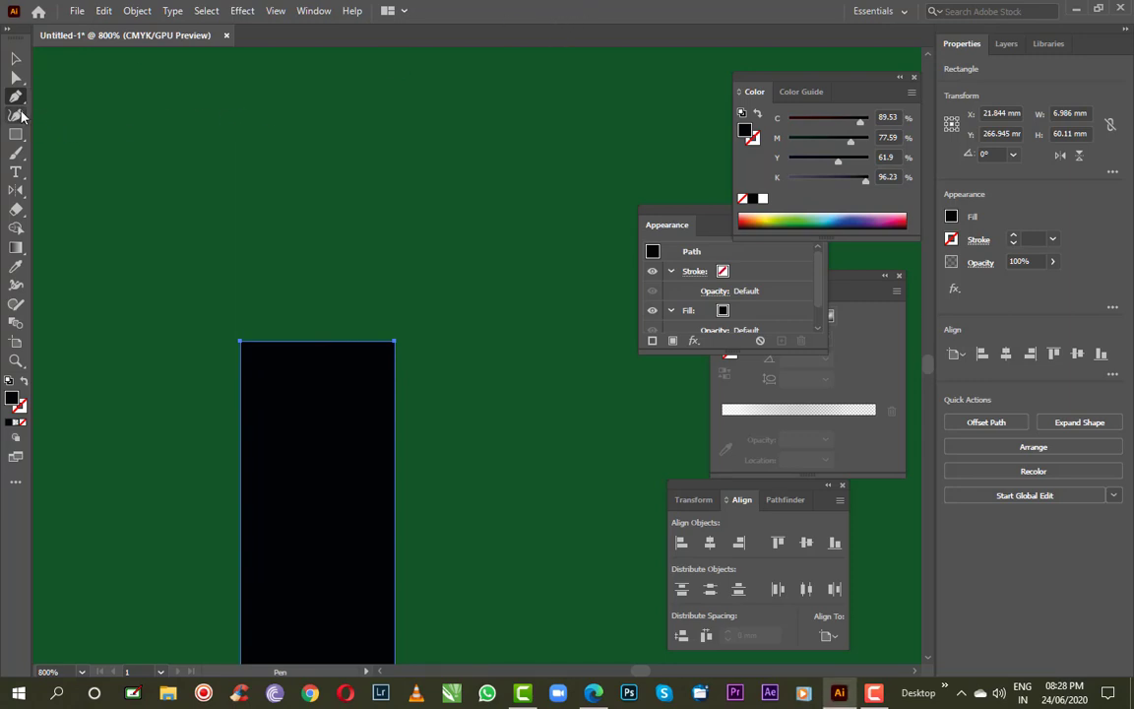
pyautogui.click(26, 102)
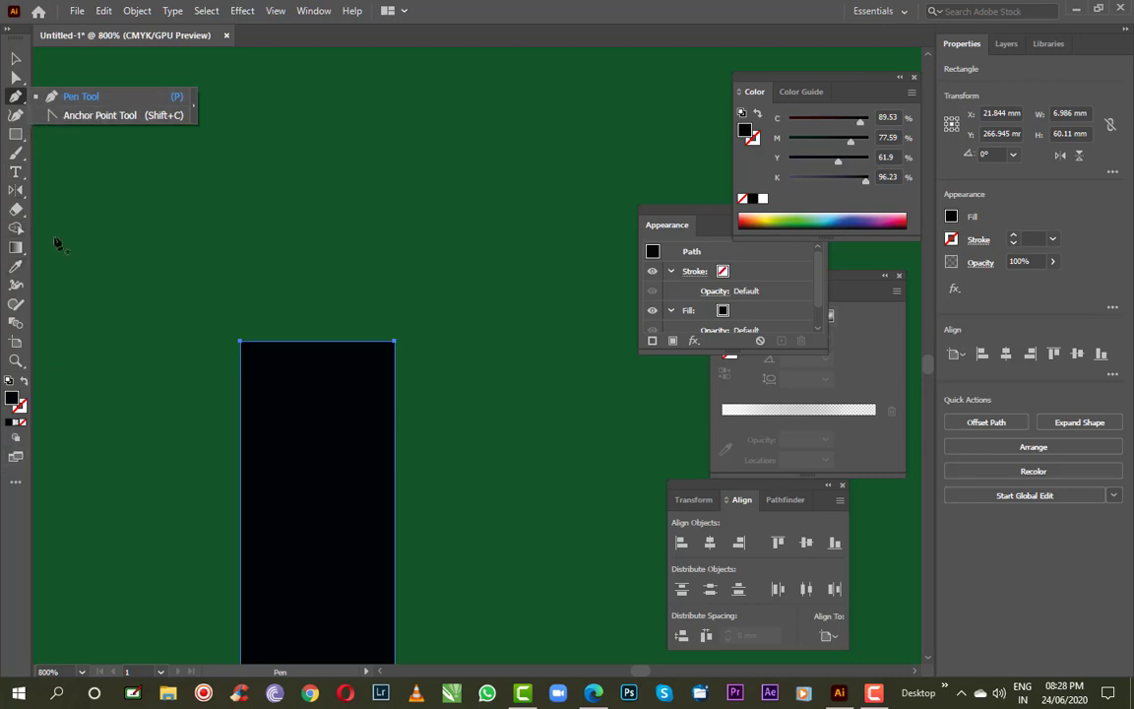
pyautogui.click(14, 484)
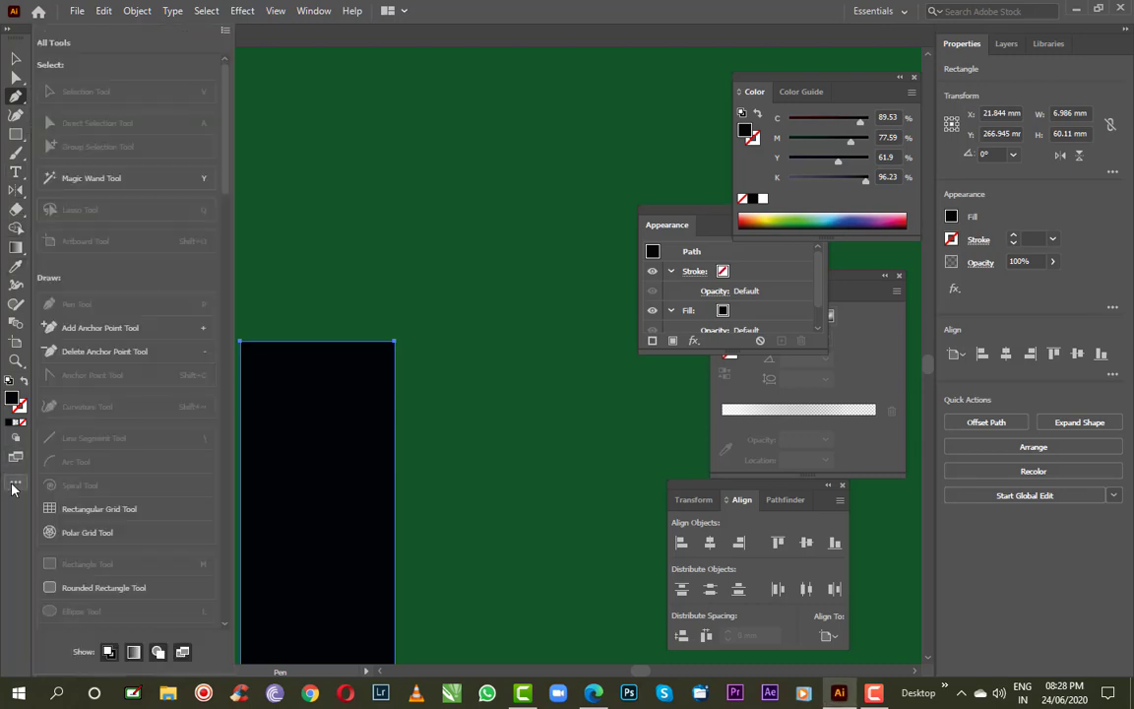
pyautogui.click(226, 33)
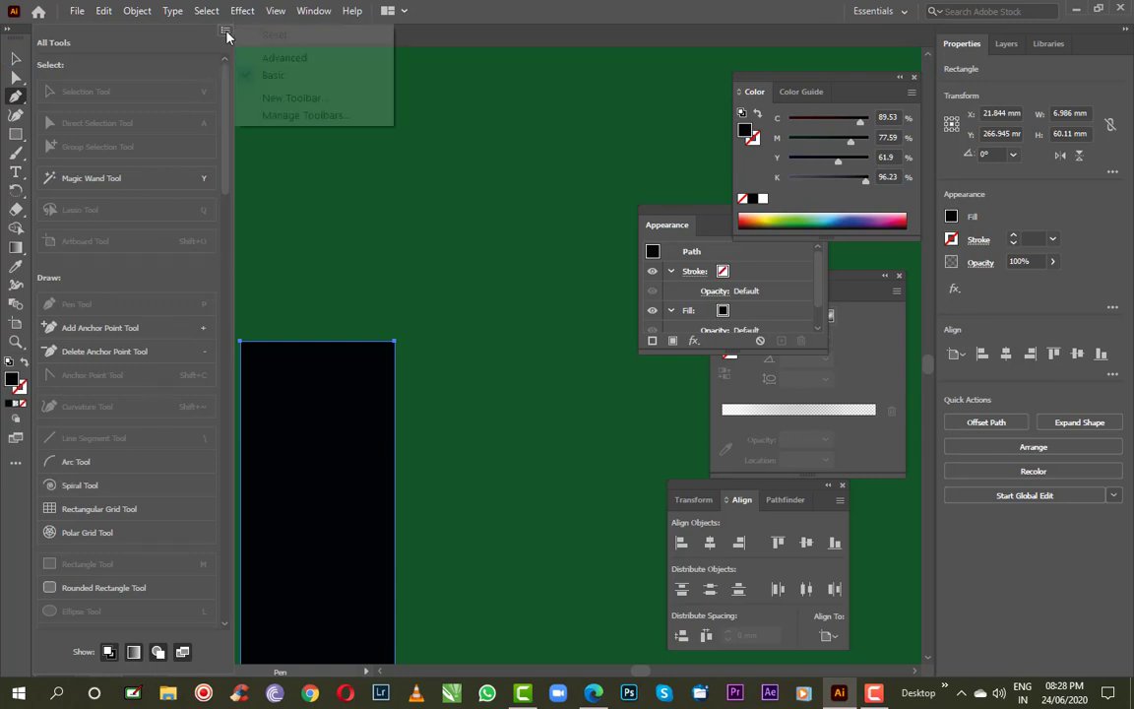
pyautogui.click(283, 61)
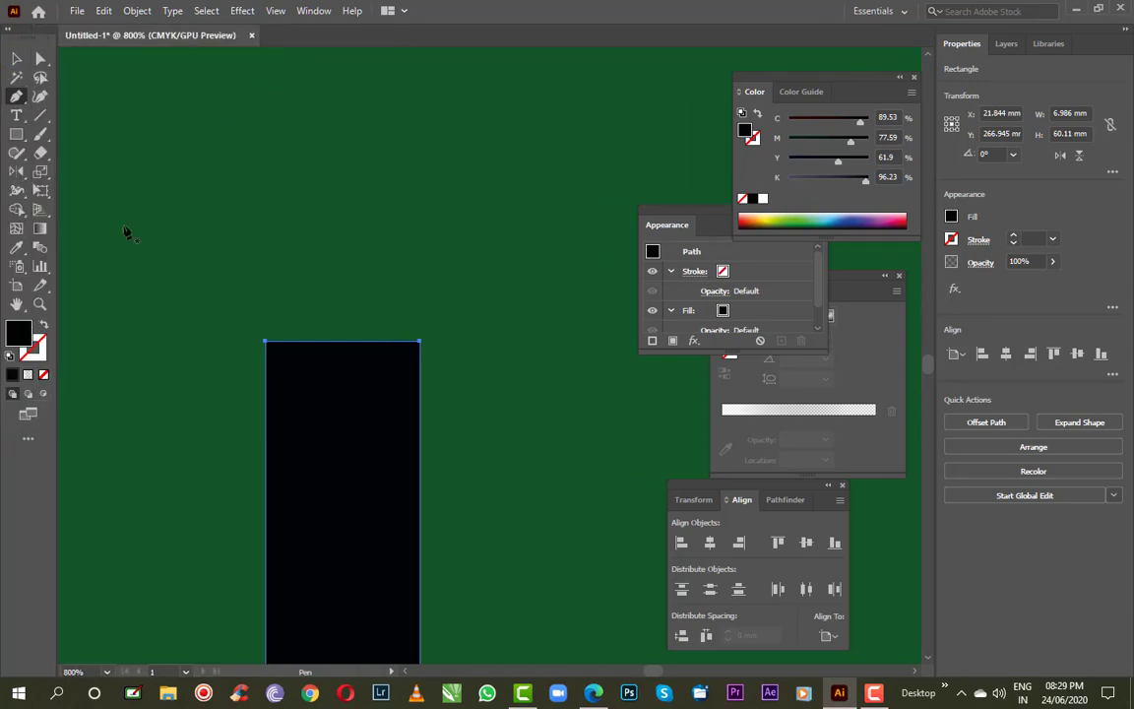
pyautogui.click(17, 97)
pyautogui.click(60, 117)
# Add an anchor at the post's top centre and drag it up into a peak
pyautogui.click(342, 342)
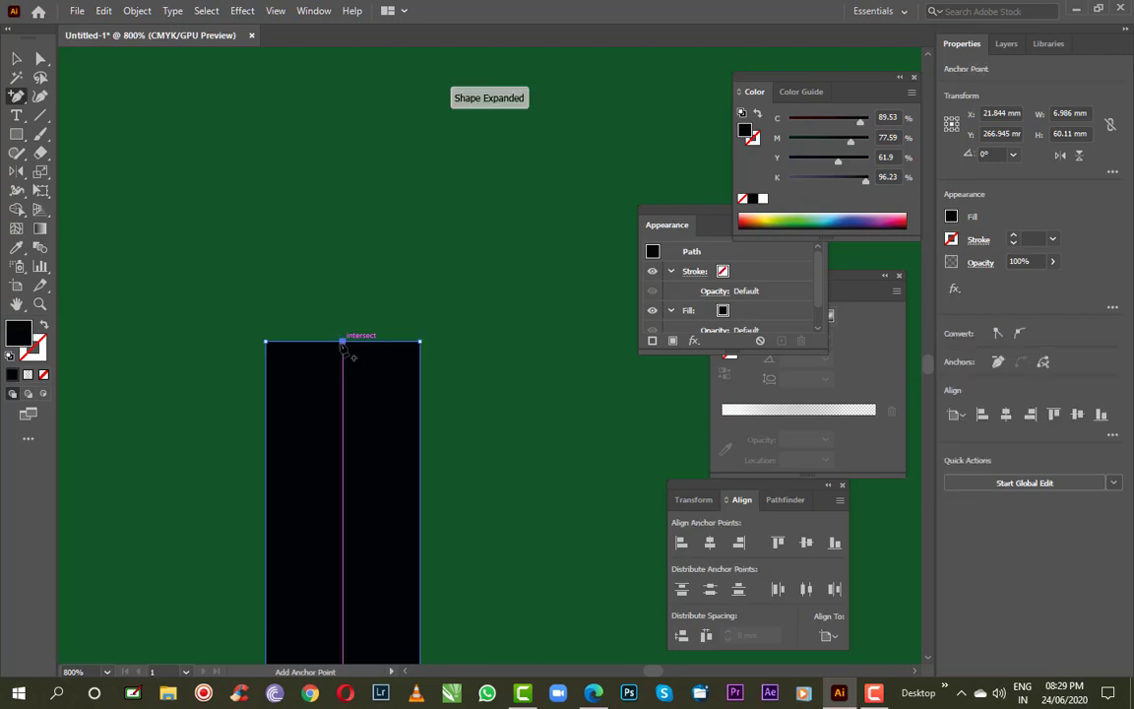
pyautogui.click(40, 59)
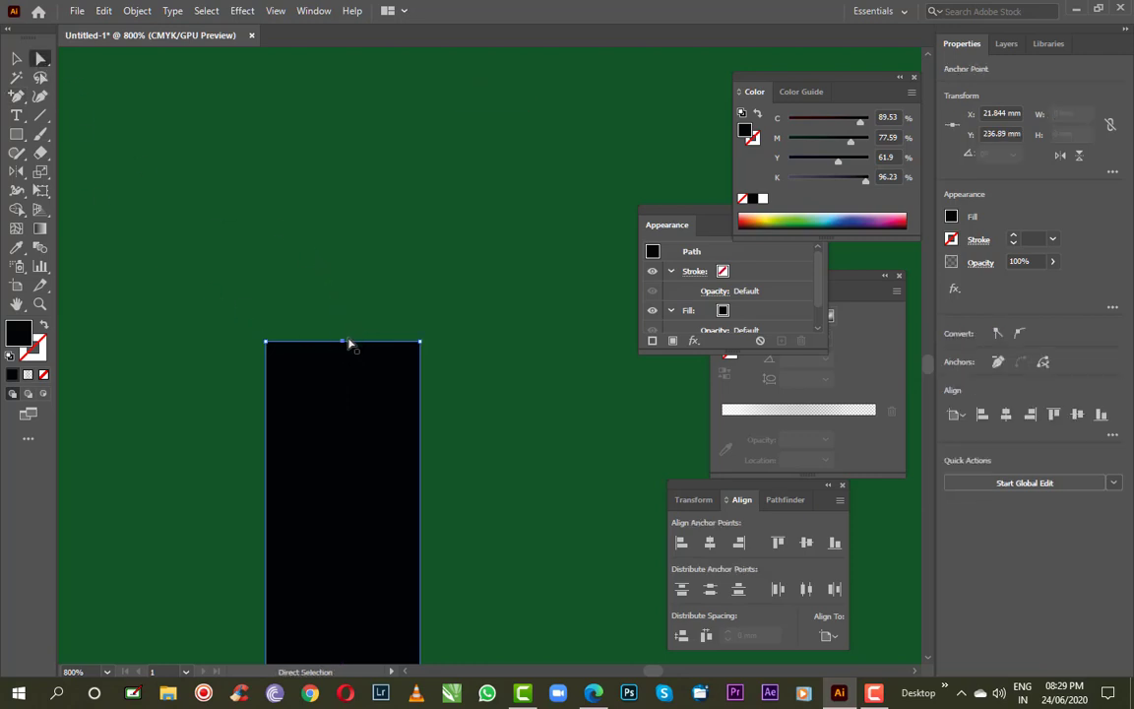
pyautogui.moveTo(342, 343); pyautogui.dragTo(343, 228)
pyautogui.click(17, 59)
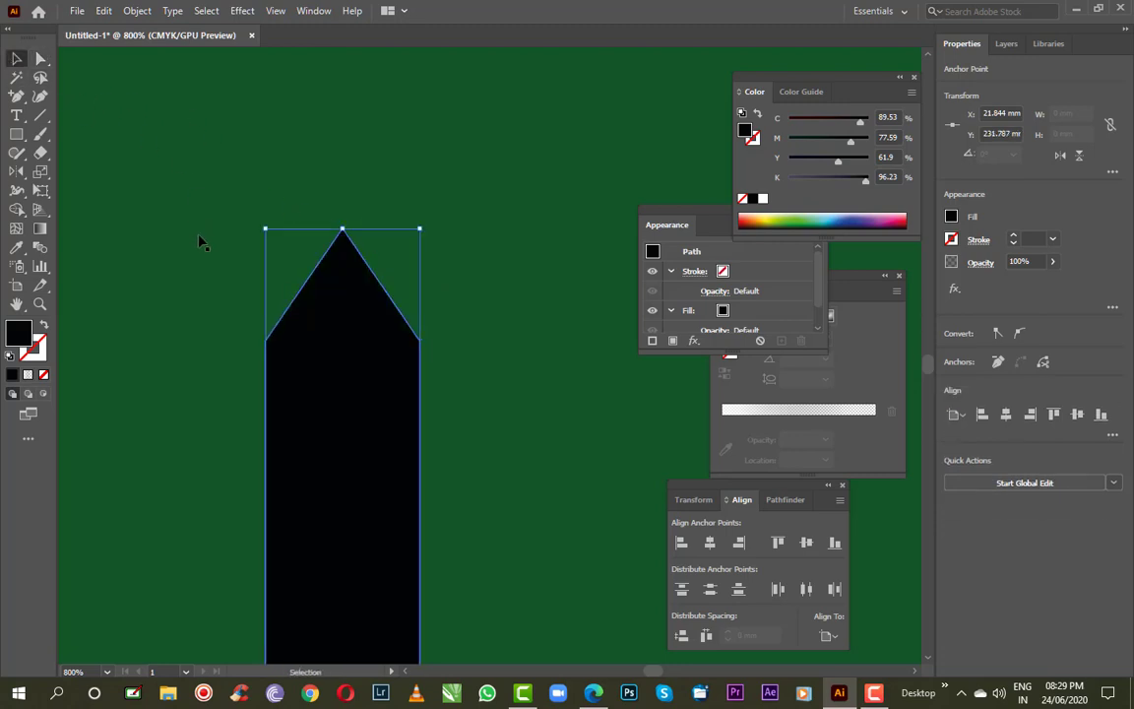
pyautogui.scroll(-5, 203, 245)
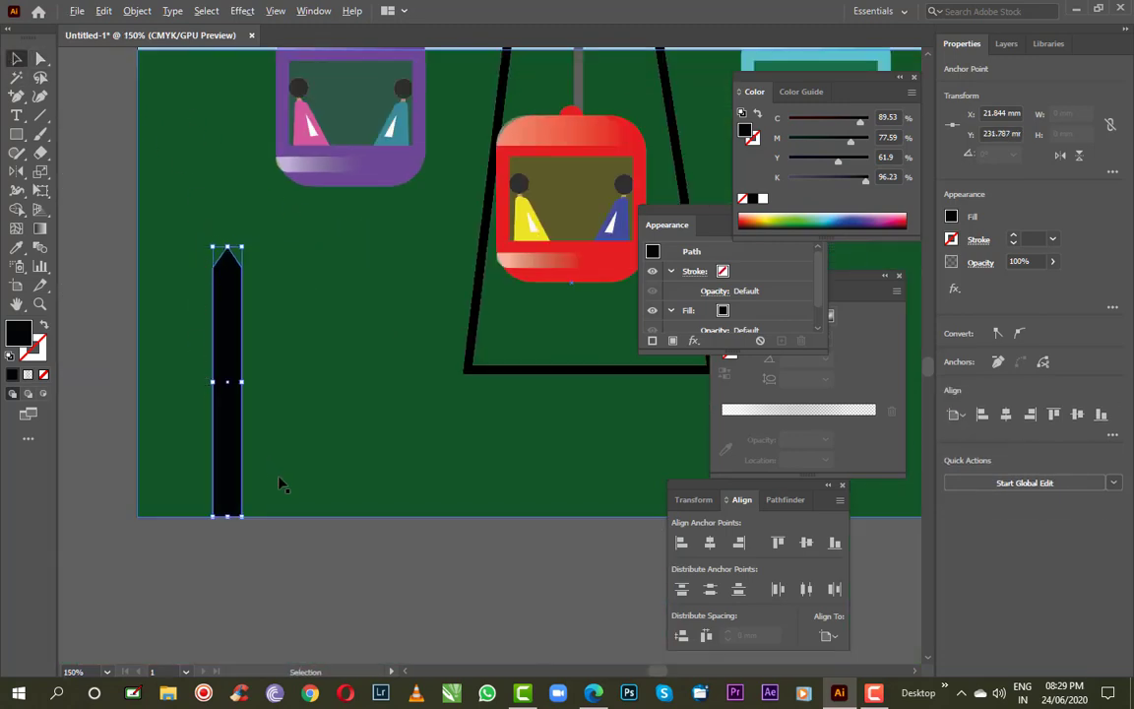
# Fill the pointed post with a brown colour
pyautogui.scroll(2, 298, 401)
pyautogui.click(298, 401)
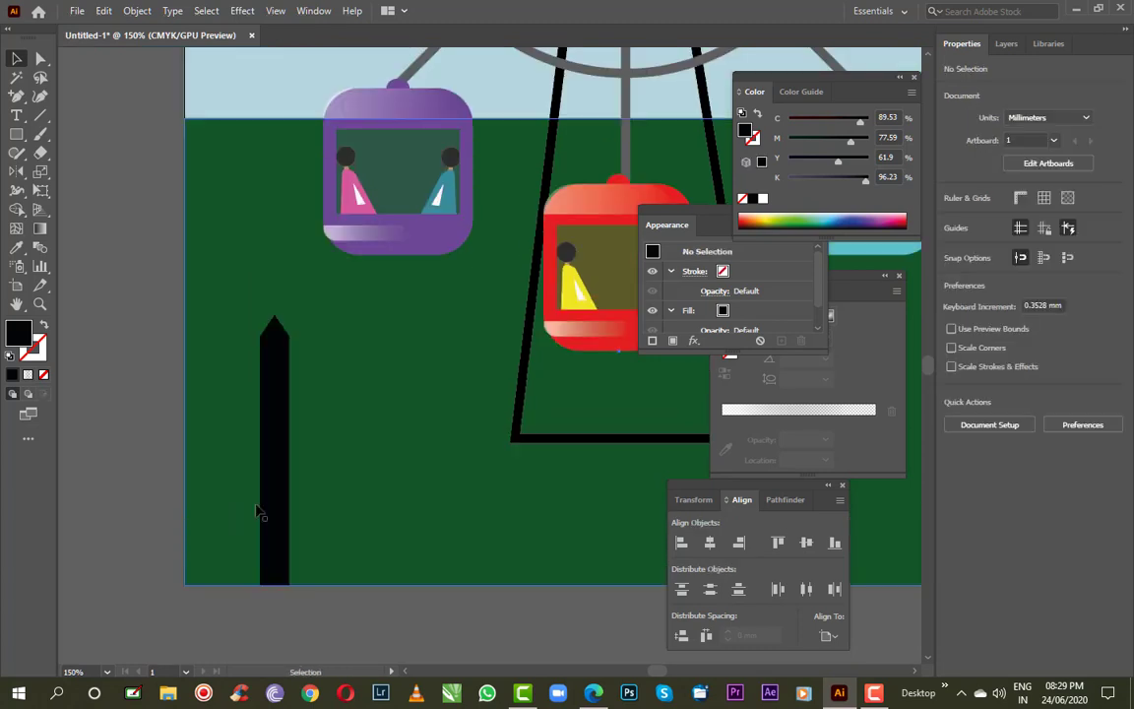
pyautogui.click(273, 502)
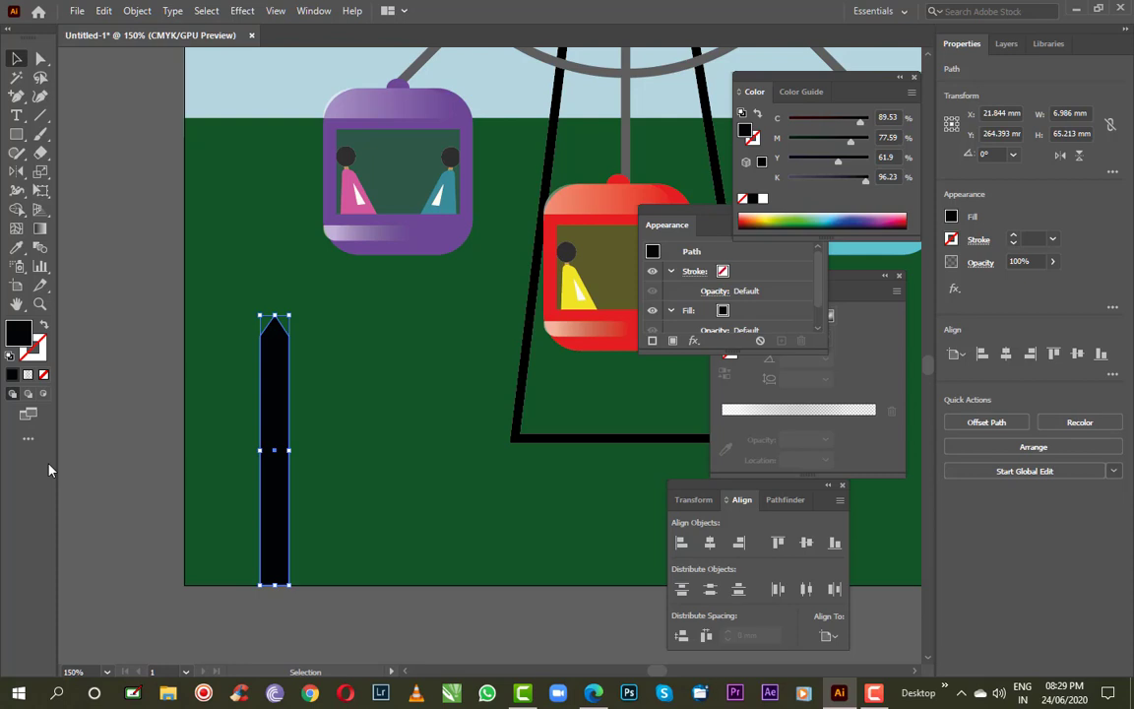
pyautogui.doubleClick(24, 333)
pyautogui.click(584, 377)
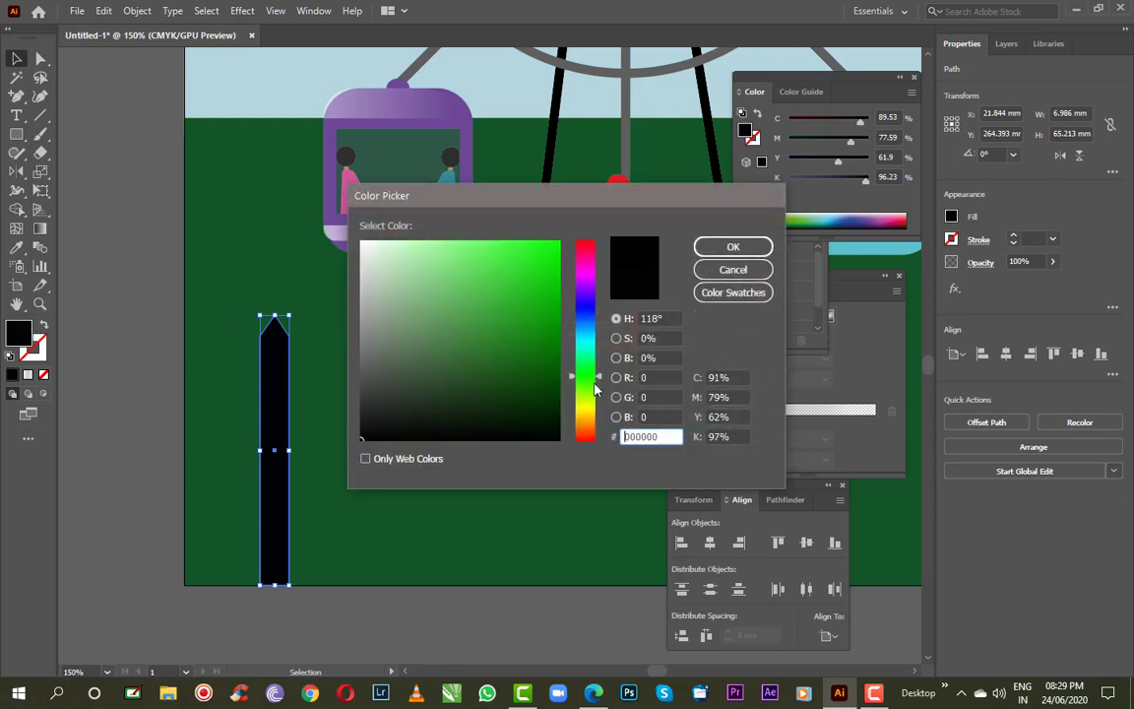
pyautogui.moveTo(594, 389); pyautogui.dragTo(585, 422)
pyautogui.click(547, 348)
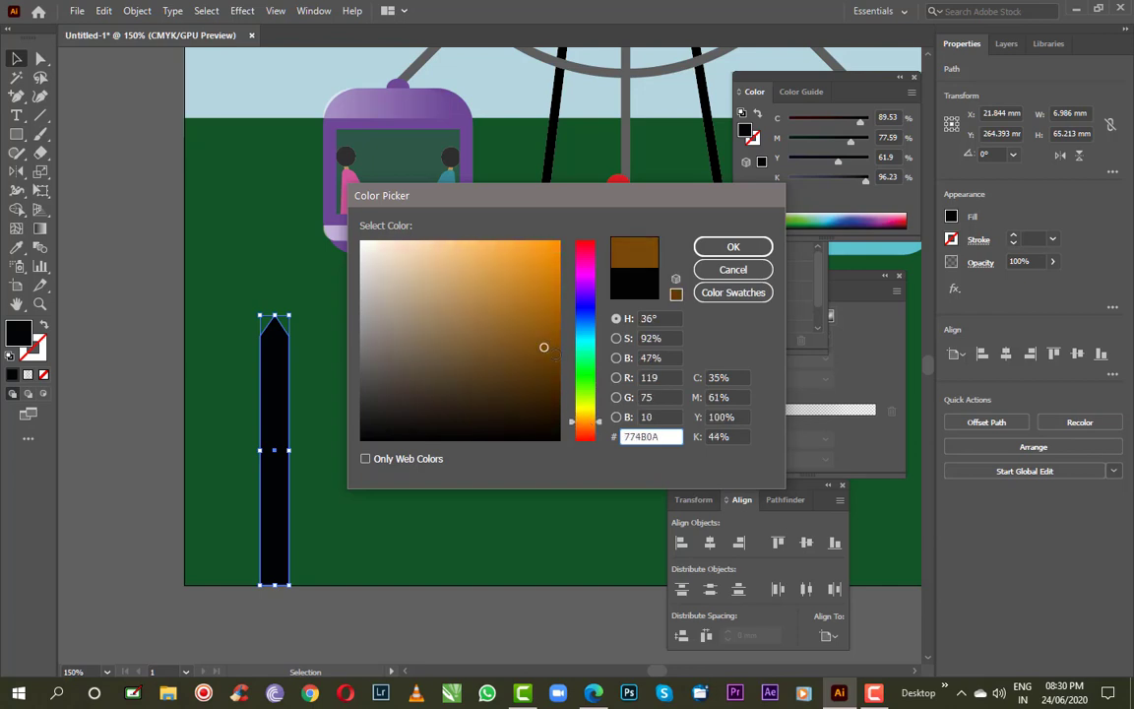
pyautogui.moveTo(544, 347); pyautogui.dragTo(528, 329)
pyautogui.click(733, 246)
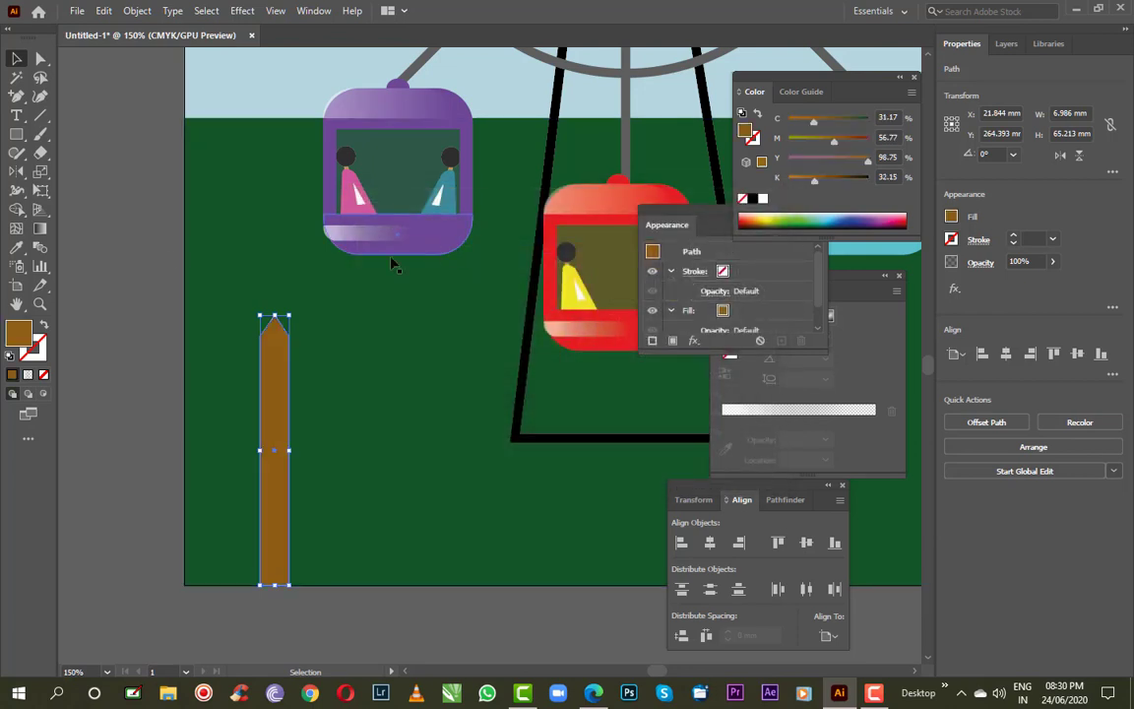
# Nudge the brown post two steps left and group it
pyautogui.click(209, 339)
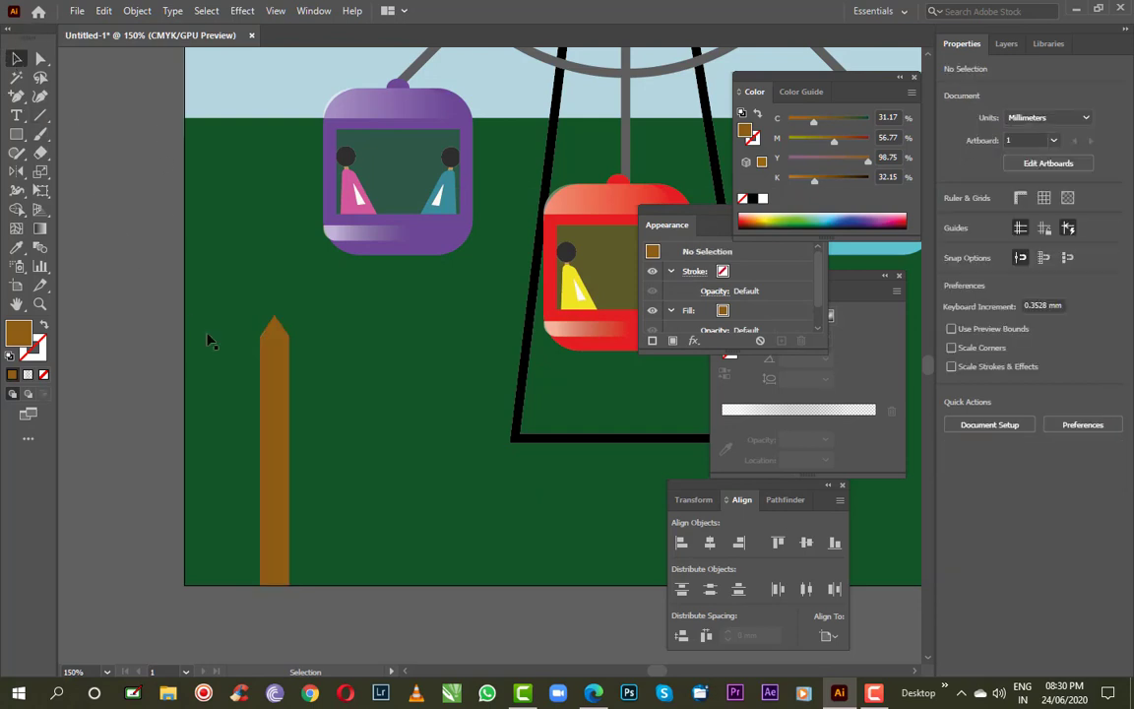
pyautogui.click(274, 411)
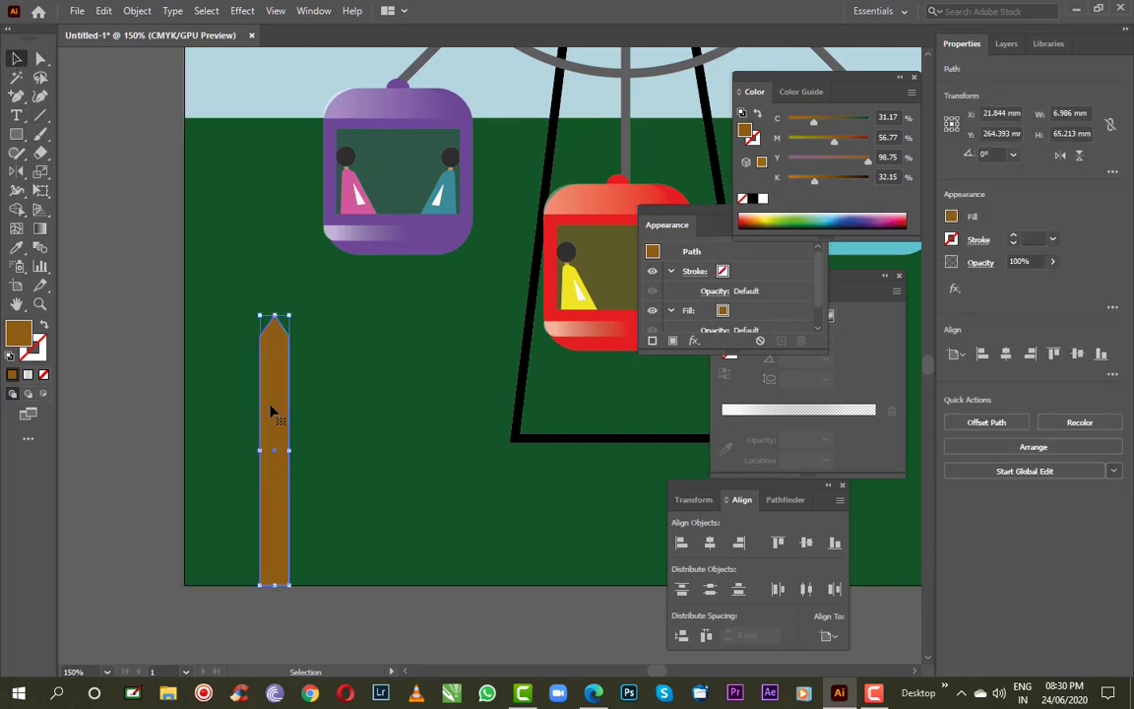
pyautogui.press('Left')
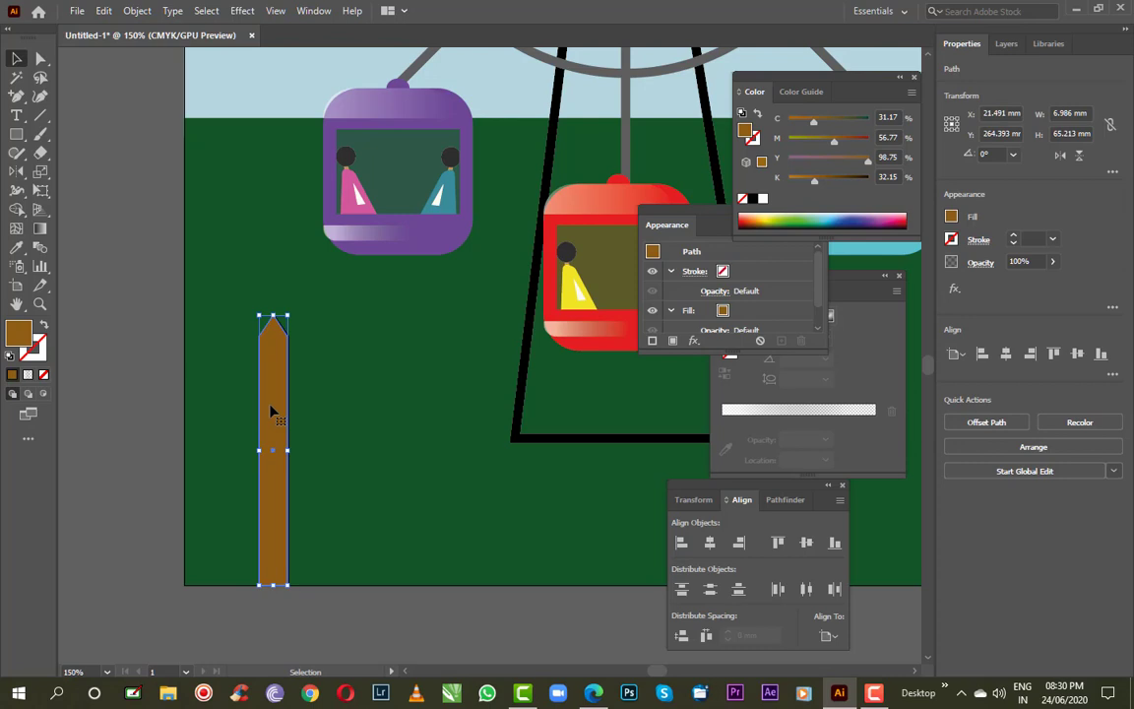
pyautogui.press('Left')
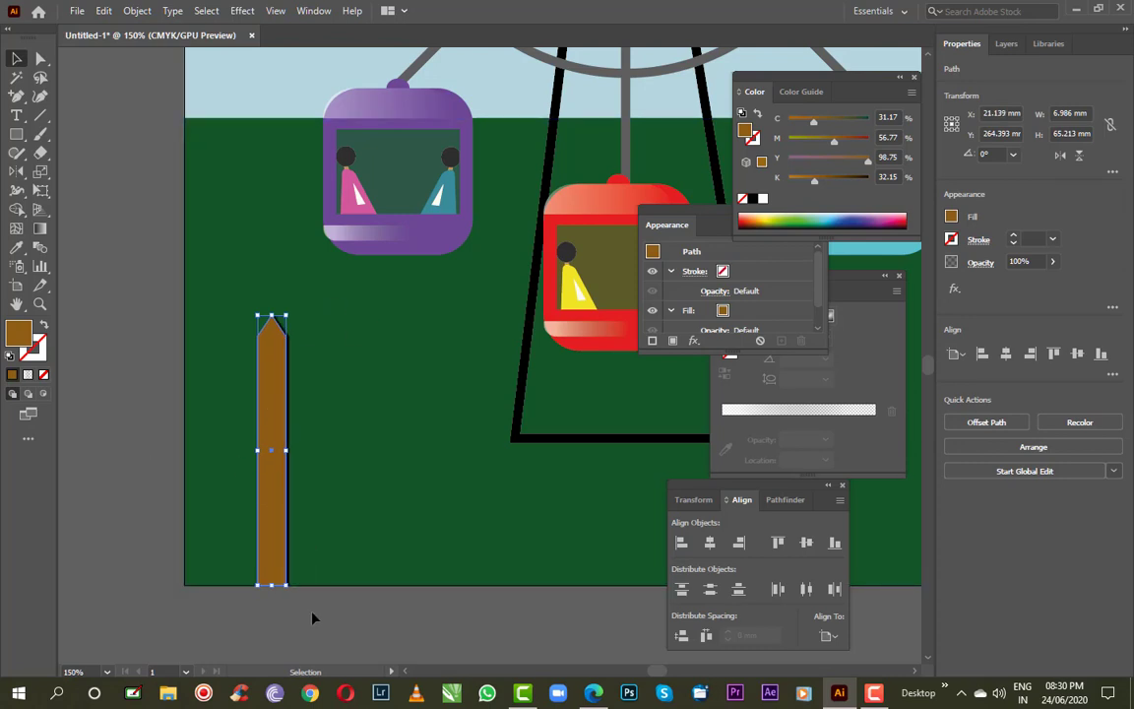
pyautogui.keyDown('shift'); pyautogui.click(244, 526); pyautogui.keyUp('shift')
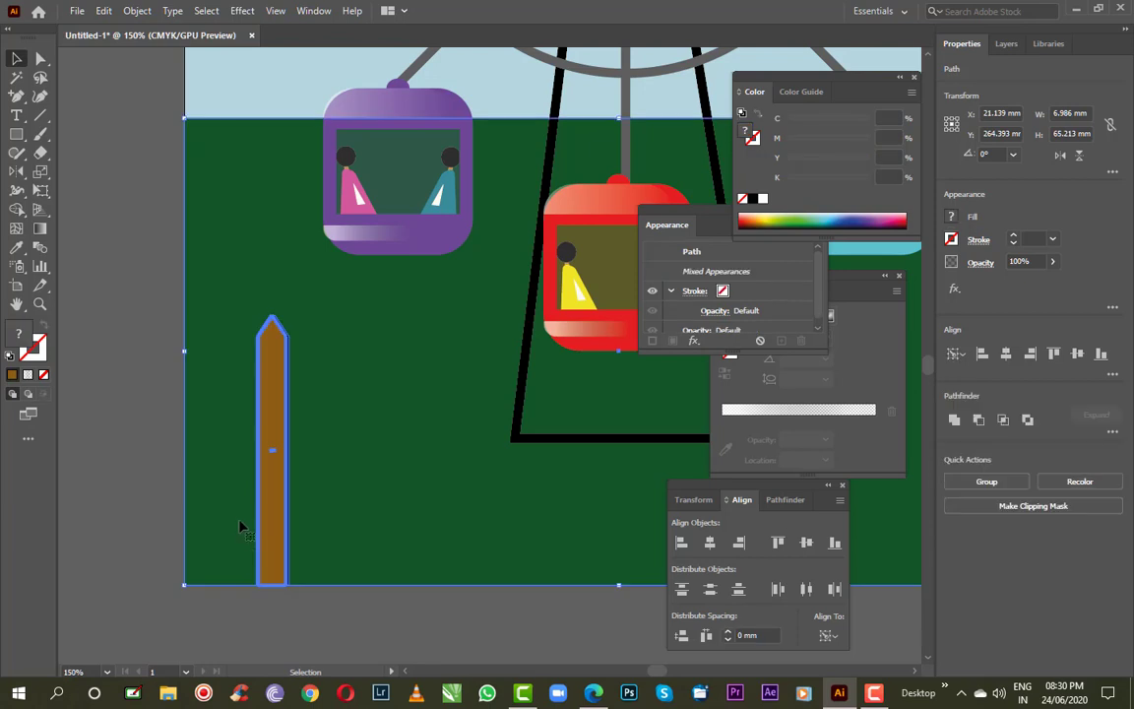
pyautogui.keyDown('shift'); pyautogui.click(199, 297); pyautogui.keyUp('shift')
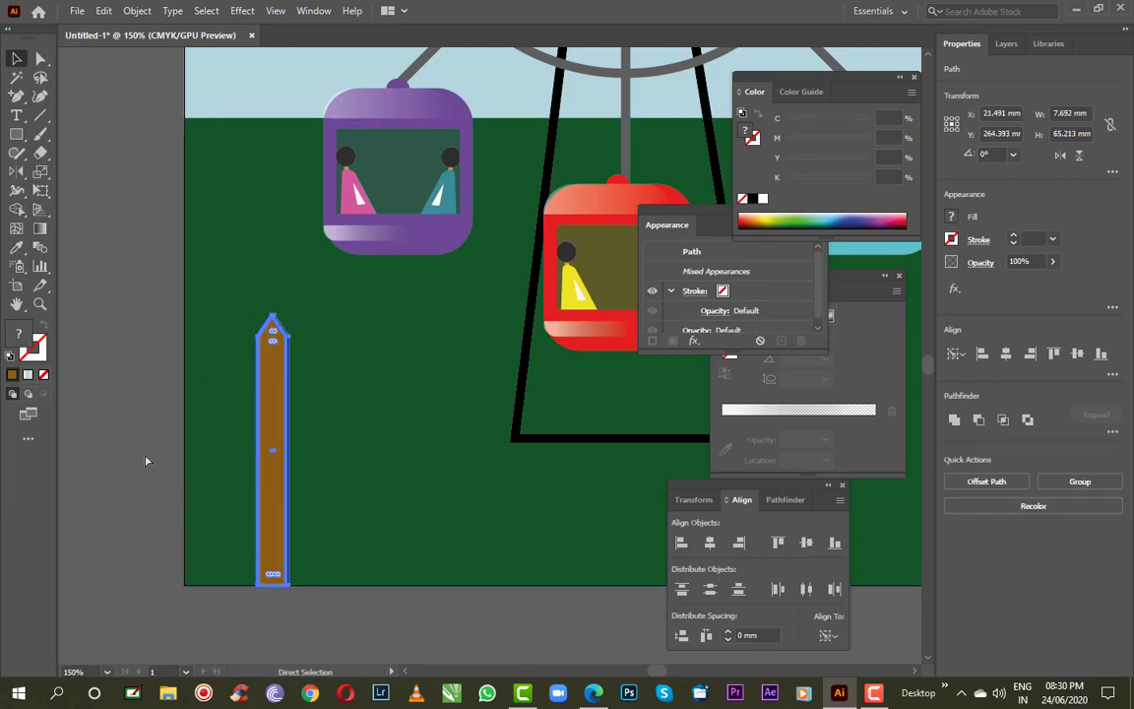
pyautogui.hotkey('ctrl', 'g')
pyautogui.scroll(-2, 230, 504)
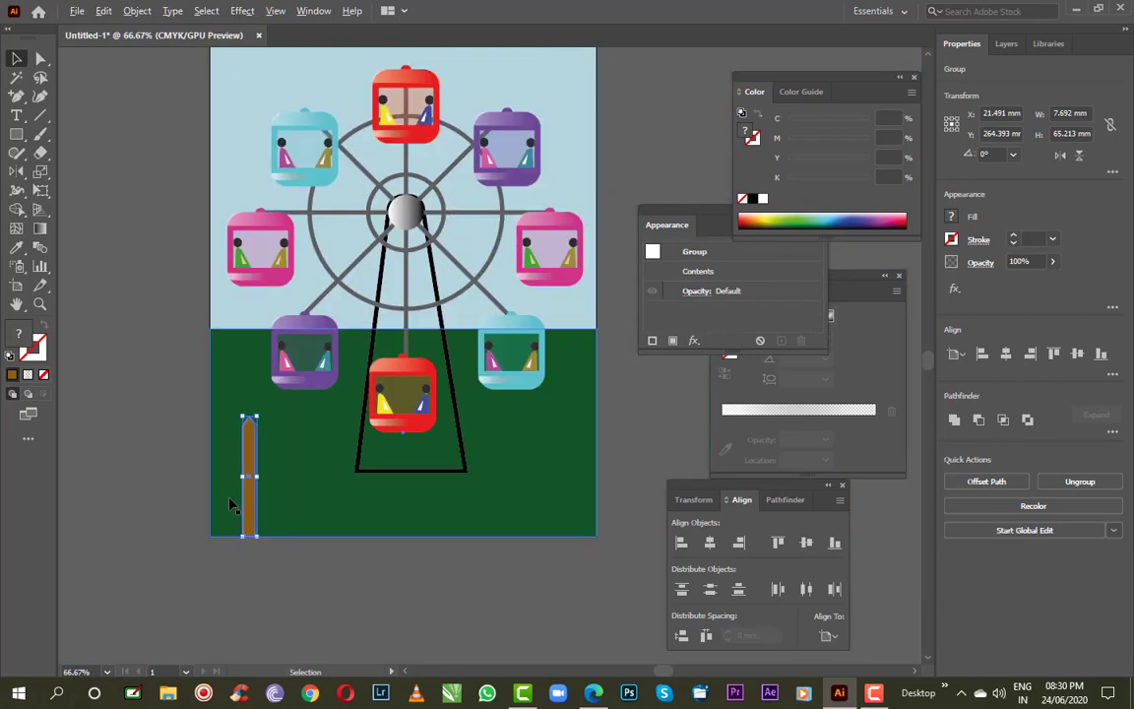
pyautogui.hotkey('ctrl', 'shift', 'a')
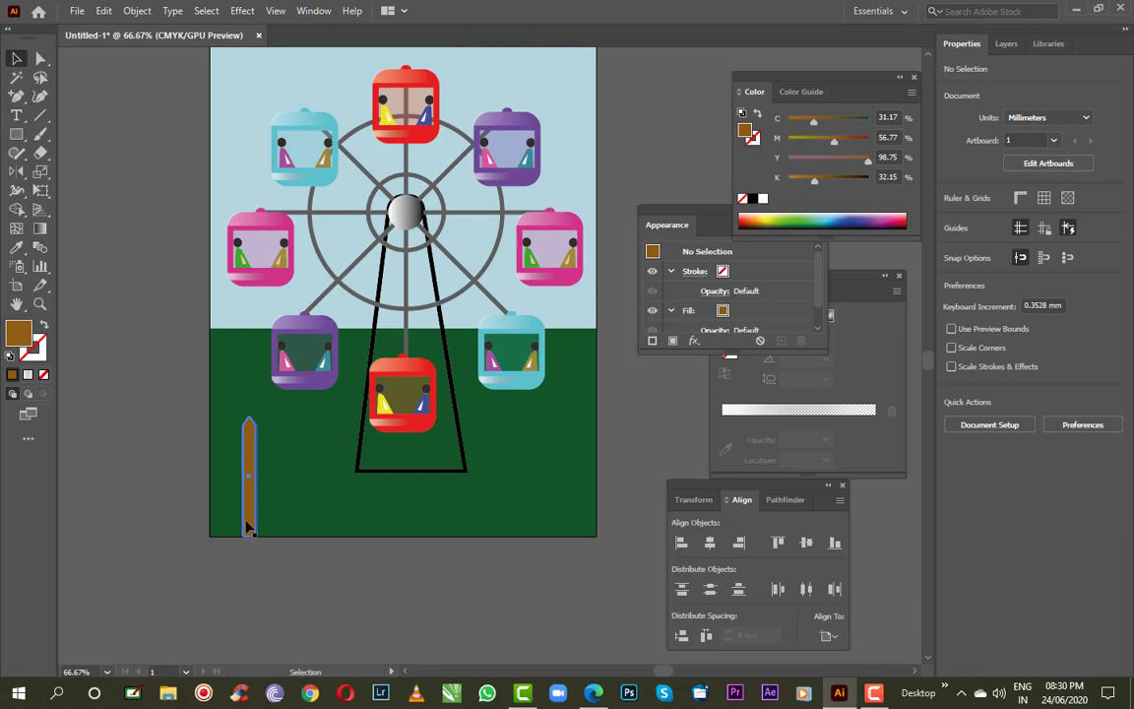
# Attempt a copy of the post beside the first, then undo it
pyautogui.moveTo(248, 528); pyautogui.dragTo(284, 530)
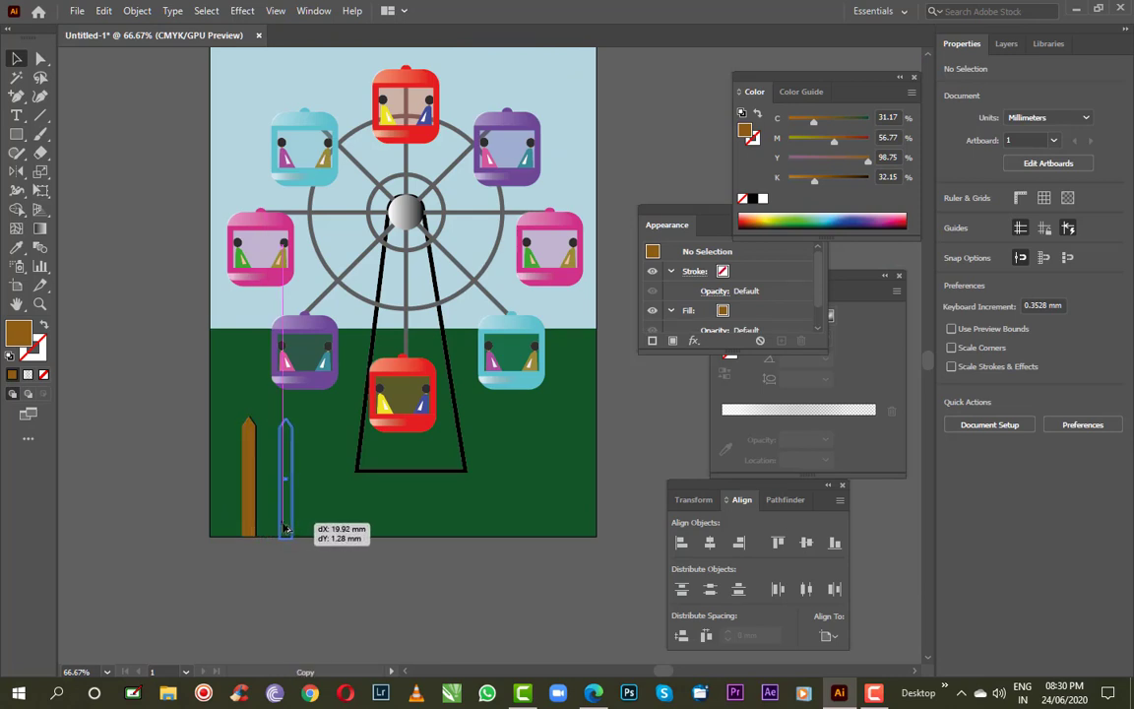
pyautogui.moveTo(285, 529); pyautogui.dragTo(285, 530)
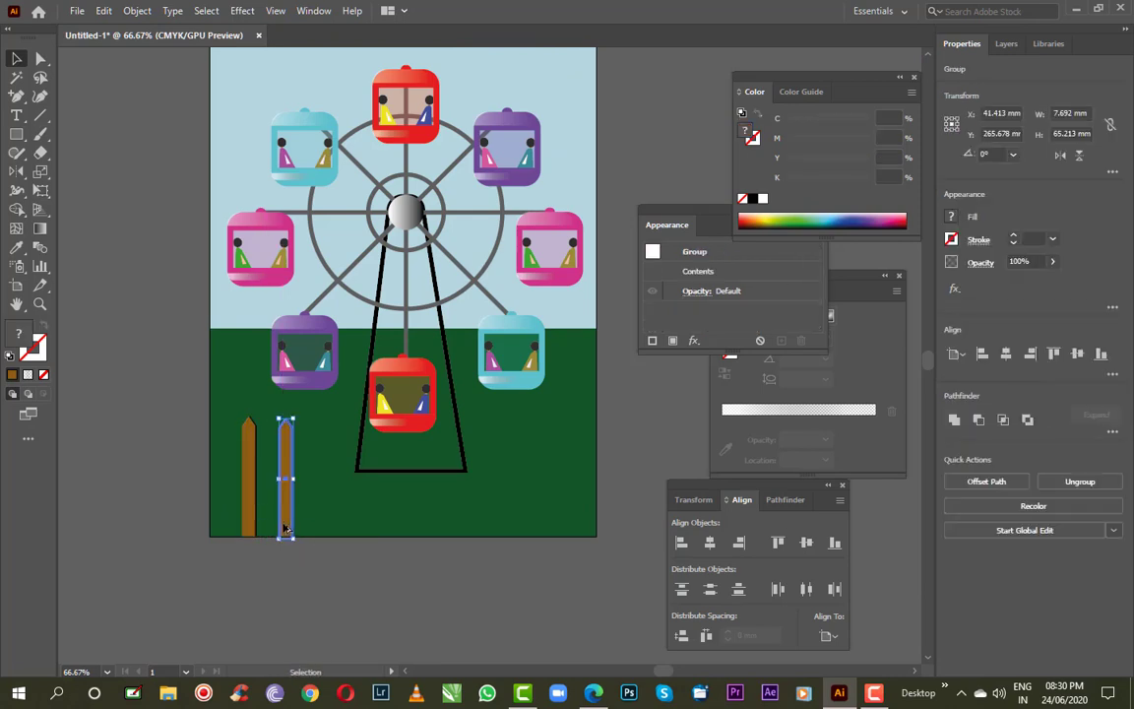
pyautogui.click(265, 605)
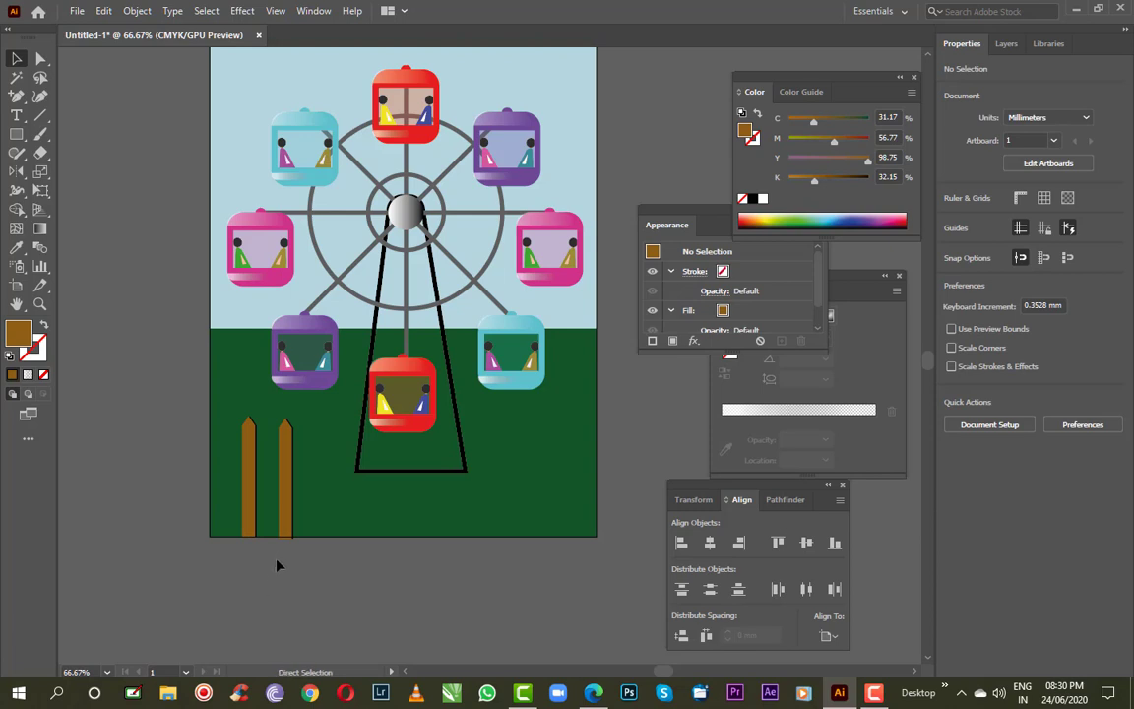
pyautogui.moveTo(292, 534); pyautogui.dragTo(336, 539)
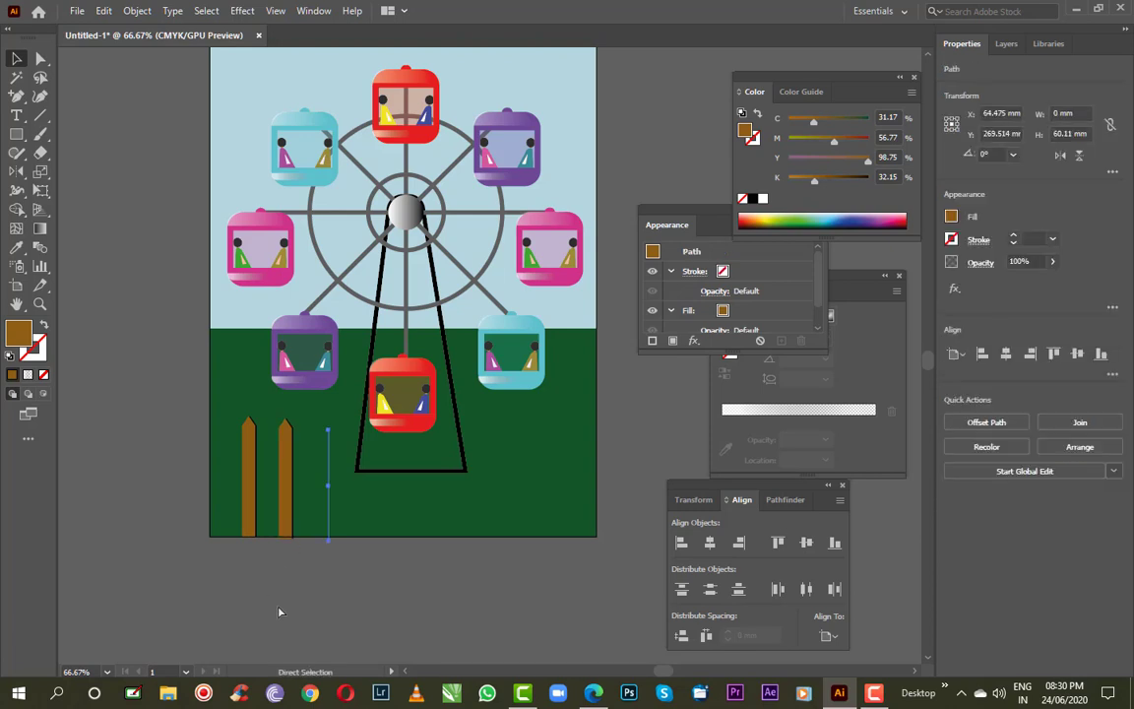
pyautogui.hotkey('ctrl', 'z')
pyautogui.click(278, 612)
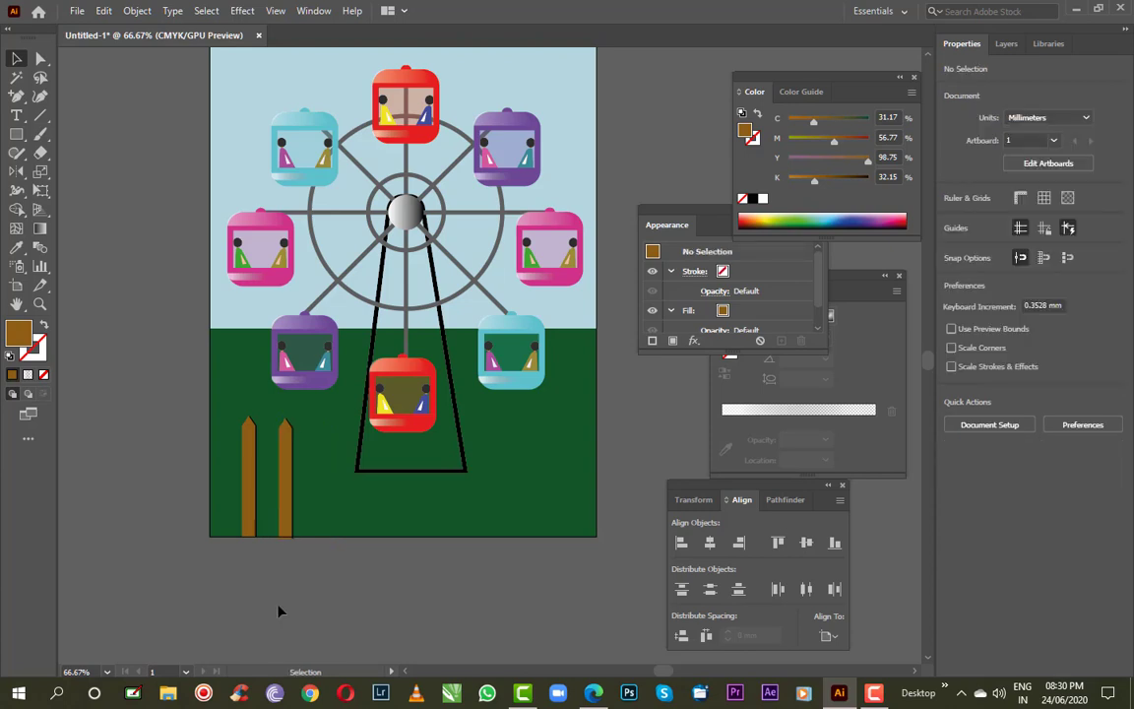
pyautogui.hotkey('ctrl', 'z')
pyautogui.click(279, 607)
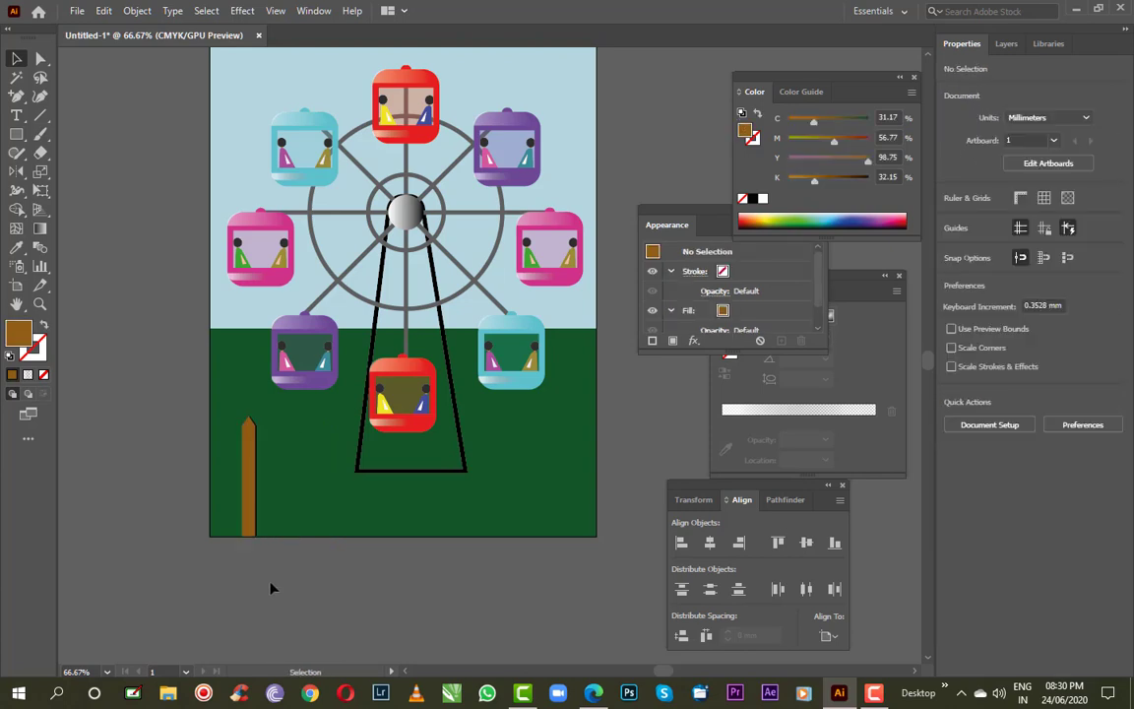
# Duplicate the post rightward at even spacing with Ctrl+D, then marquee-select the fence
pyautogui.moveTo(255, 510); pyautogui.dragTo(294, 513)
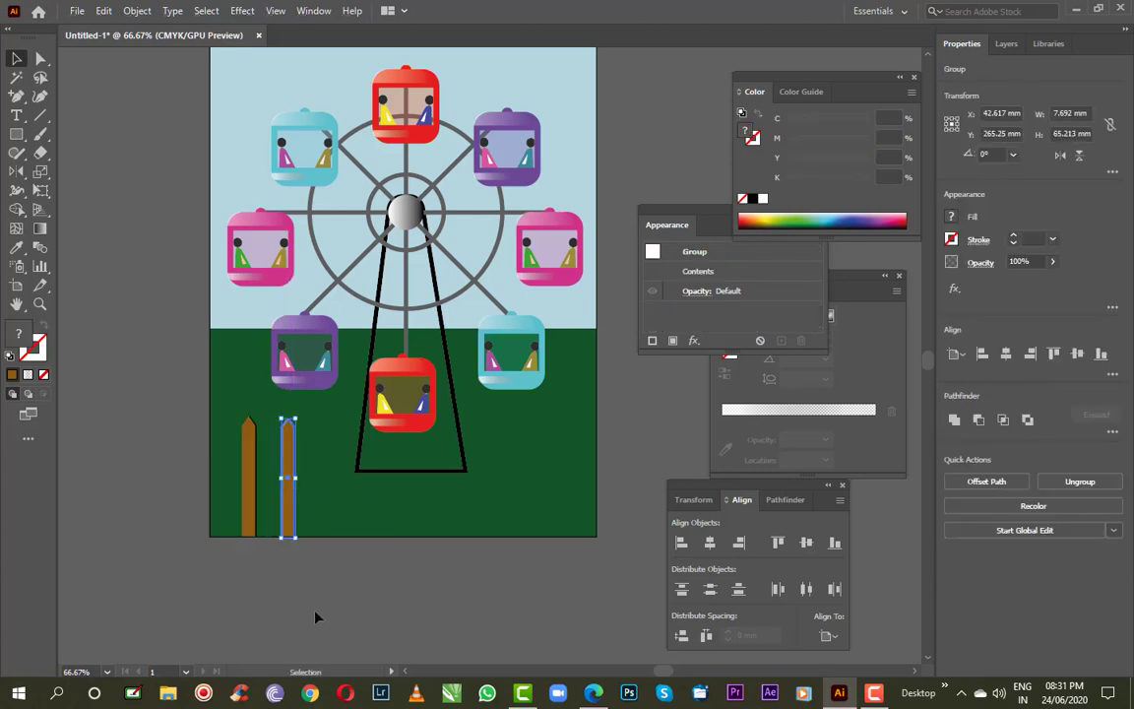
pyautogui.hotkey('ctrl', 'd')
pyautogui.hotkey('ctrl', 'd')
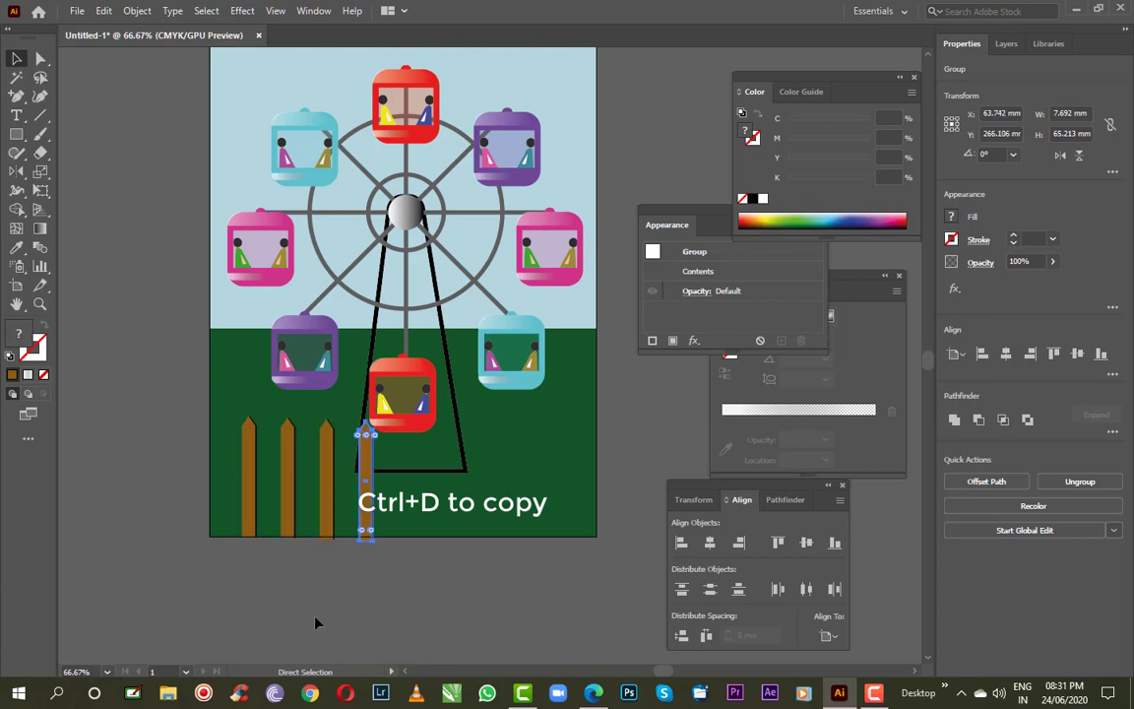
pyautogui.hotkey('ctrl', 'd')
pyautogui.hotkey('ctrl', 'd')
pyautogui.hotkey('ctrl', 'd')
pyautogui.hotkey('ctrl', 'd')
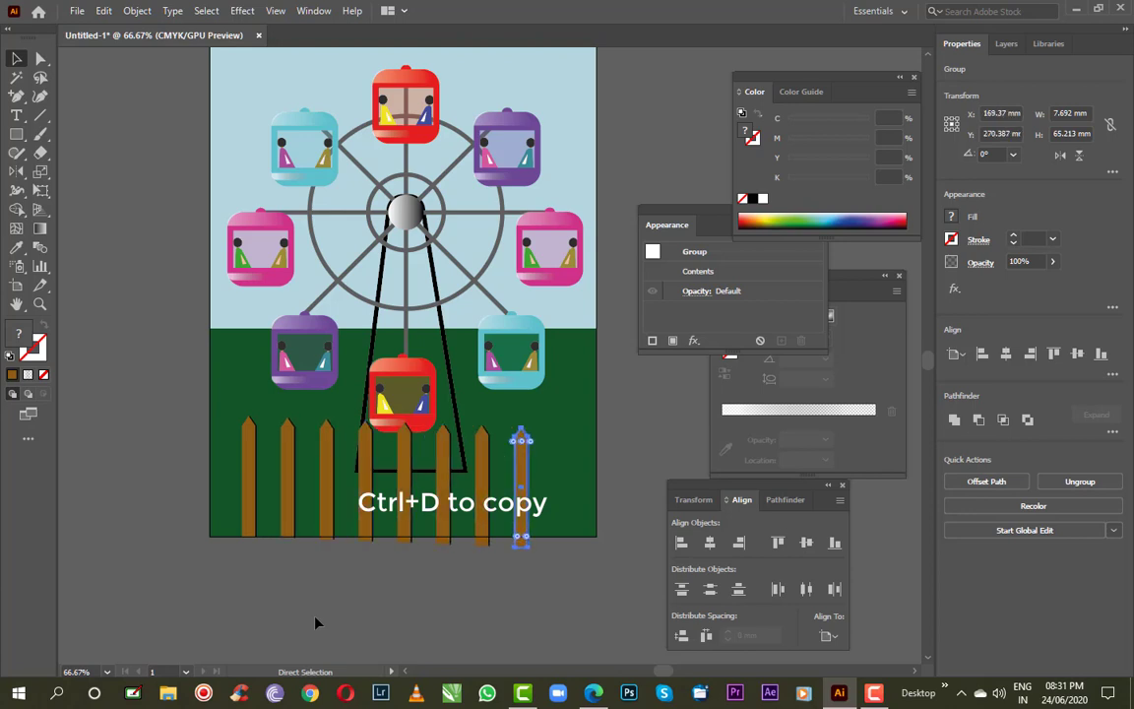
pyautogui.hotkey('ctrl', 'd')
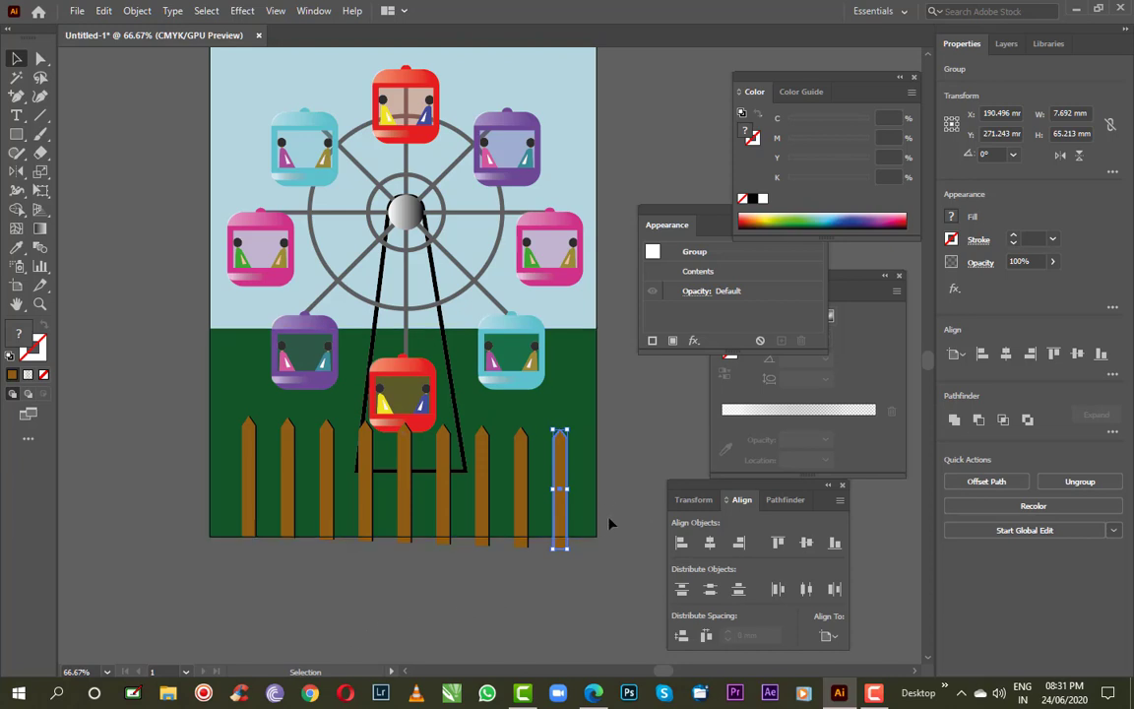
pyautogui.moveTo(615, 514); pyautogui.dragTo(128, 590)
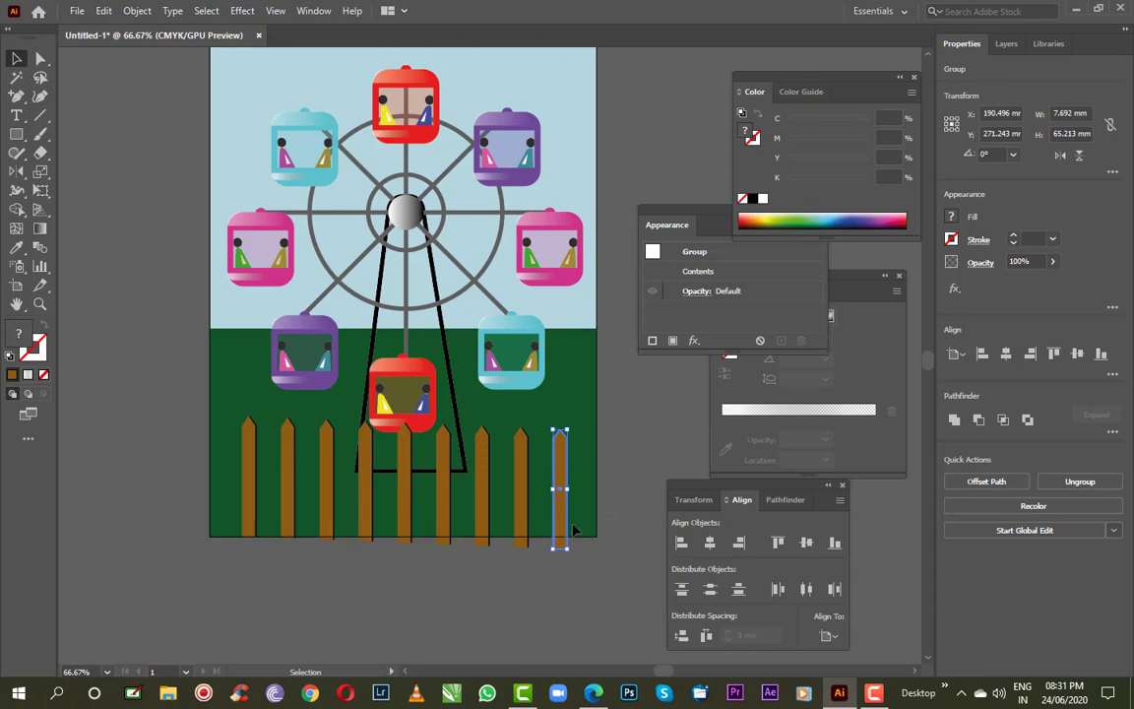
# Bottom-align the fence posts and nudge the fence up two steps
pyautogui.keyDown('shift'); pyautogui.click(218, 408); pyautogui.keyUp('shift')
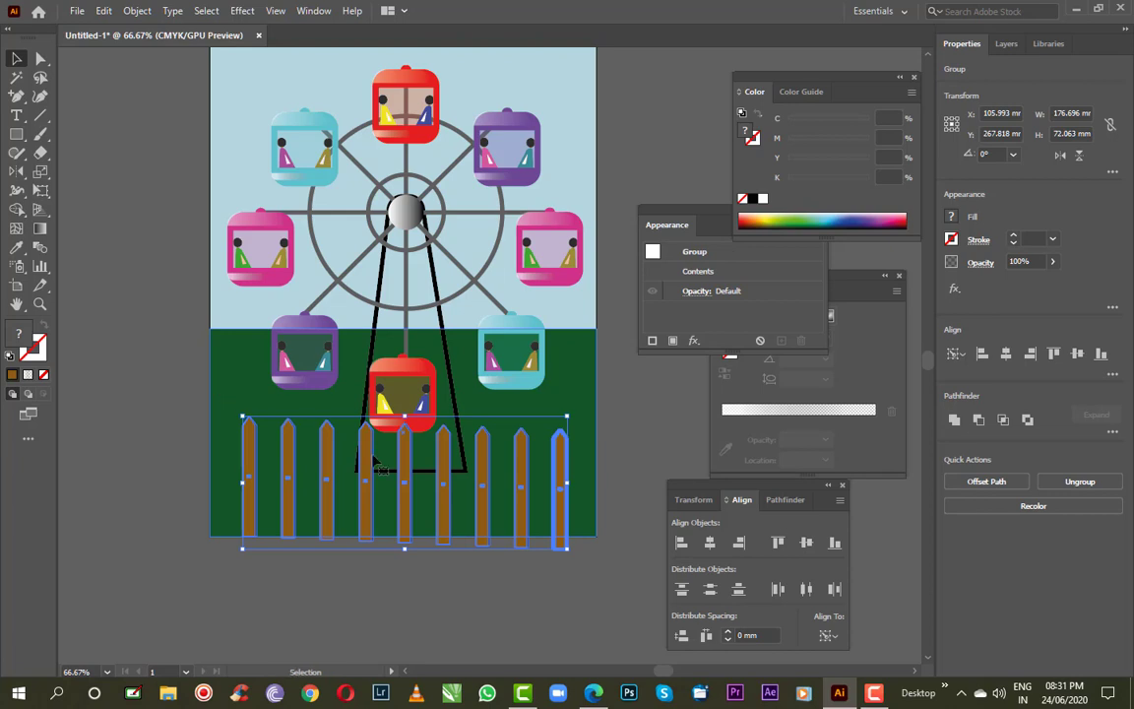
pyautogui.click(835, 544)
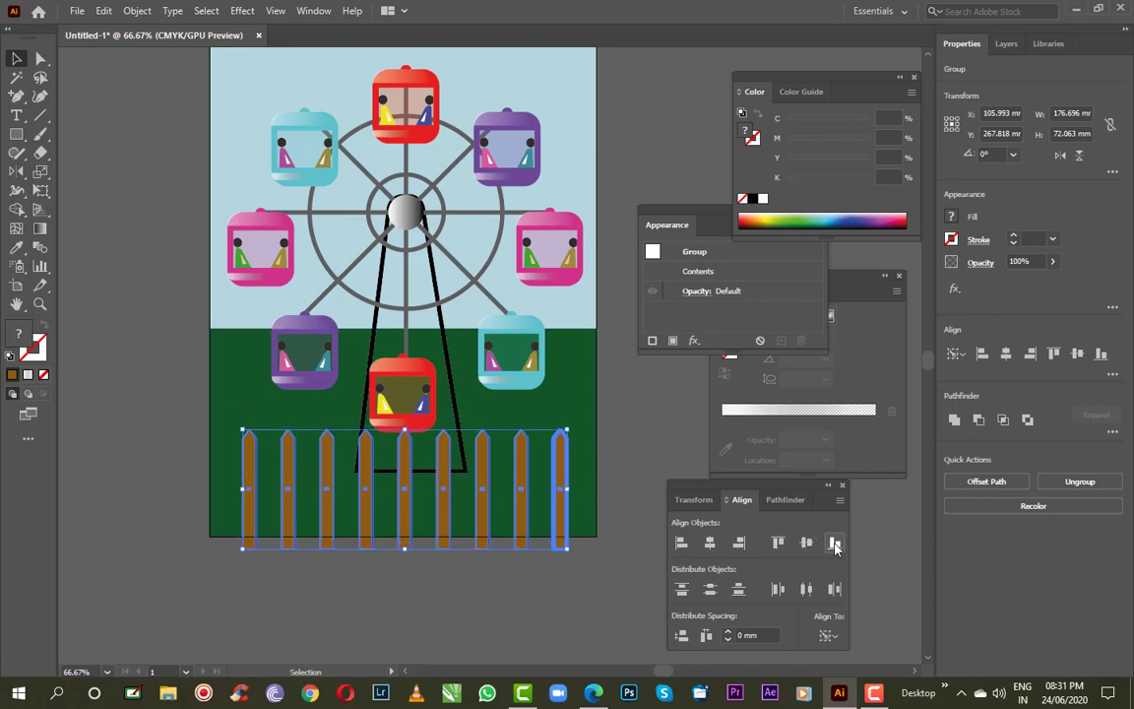
pyautogui.press('Up')
pyautogui.press('Up')
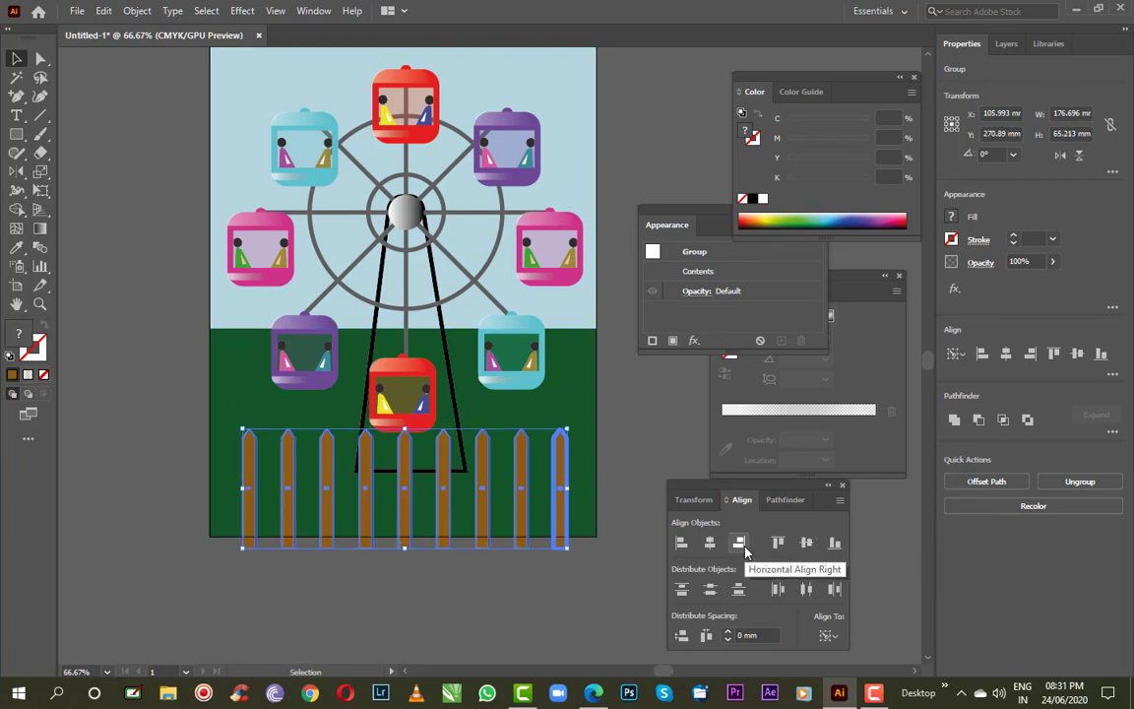
pyautogui.press('Up')
pyautogui.press('Up')
pyautogui.press('Up')
pyautogui.press('Up')
pyautogui.press('Up')
pyautogui.press('Up')
pyautogui.press('Up')
pyautogui.press('Up')
pyautogui.press('Up')
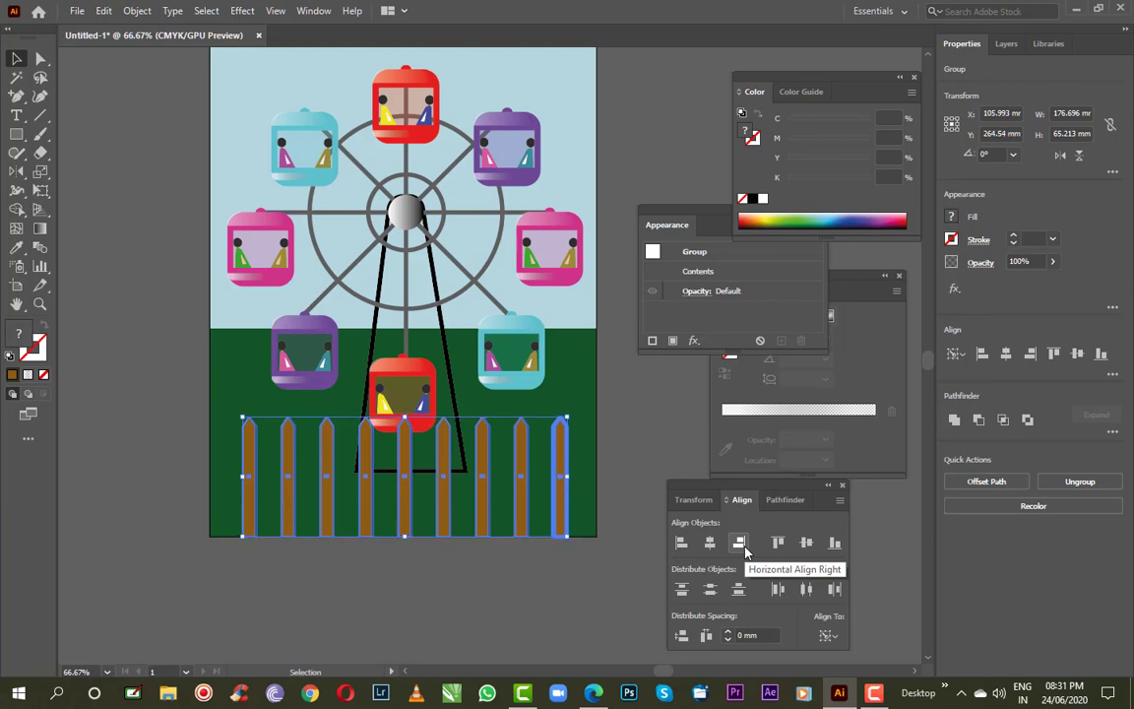
pyautogui.click(520, 615)
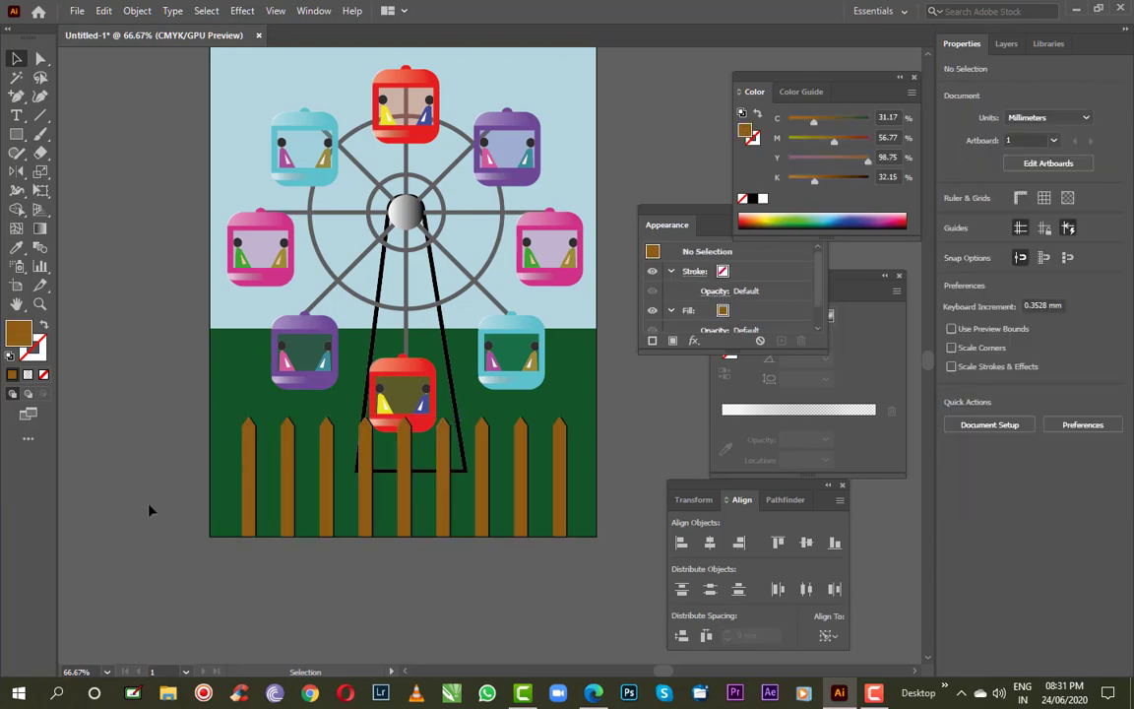
pyautogui.click(16, 133)
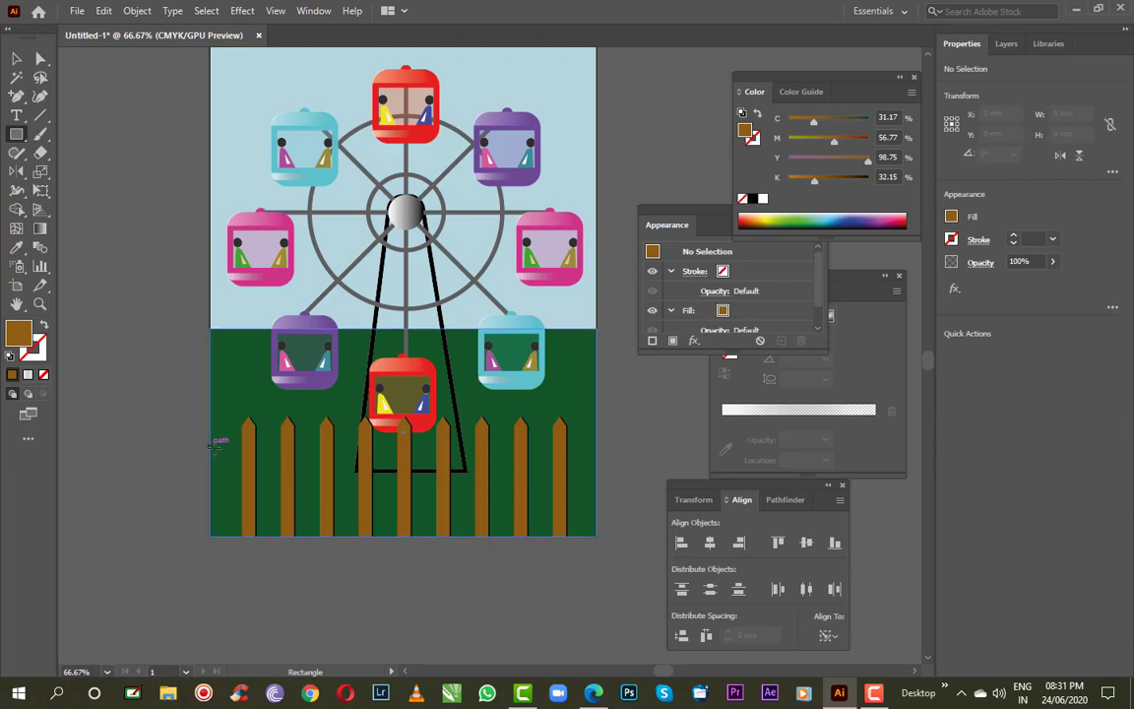
# Draw a 210 × 7.28 mm brown rail across the fence, nudged up slightly
pyautogui.moveTo(209, 445); pyautogui.dragTo(597, 458)
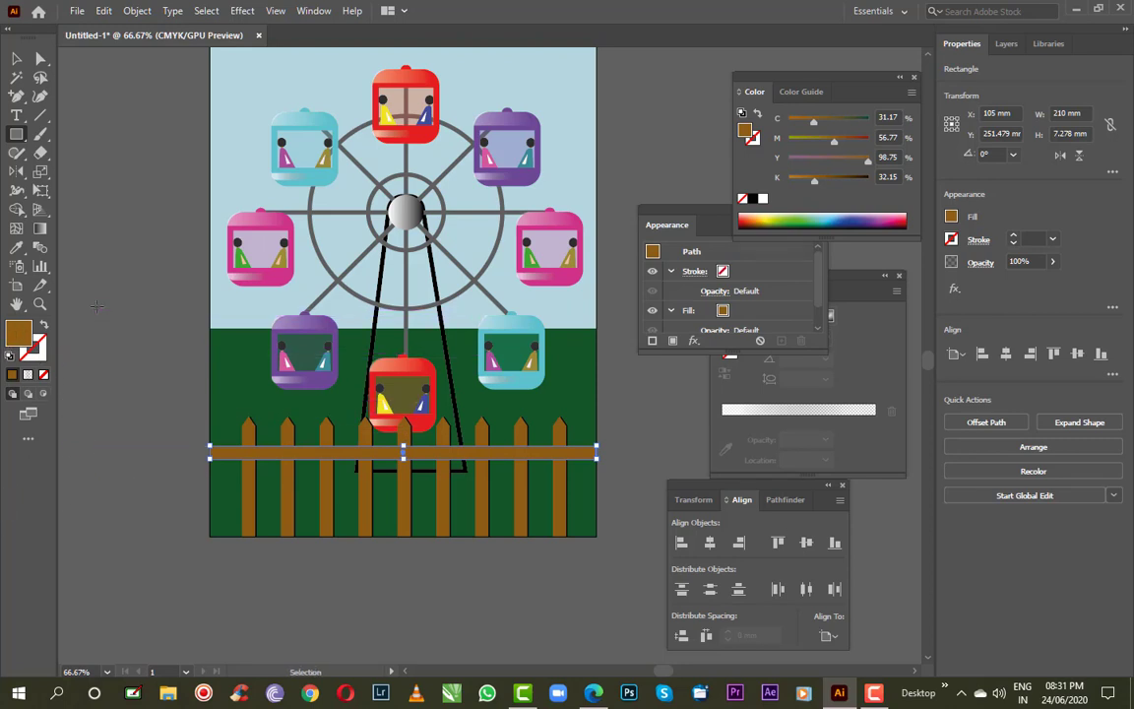
pyautogui.doubleClick(17, 331)
pyautogui.write('050505')
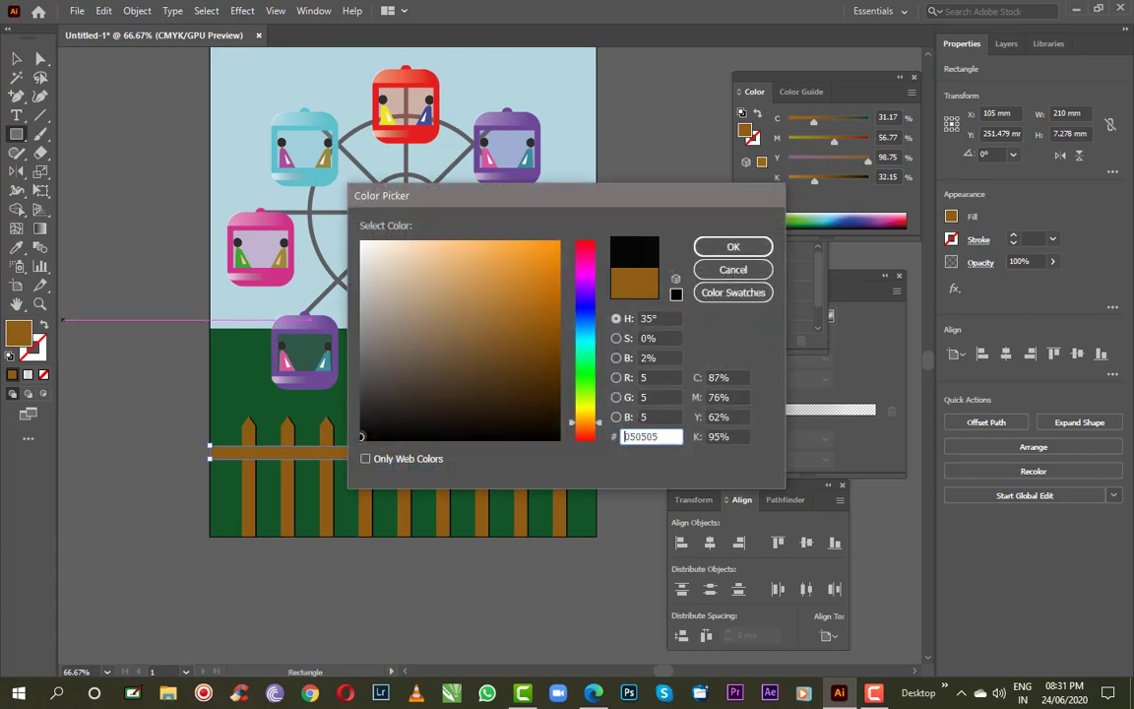
pyautogui.press('Return')
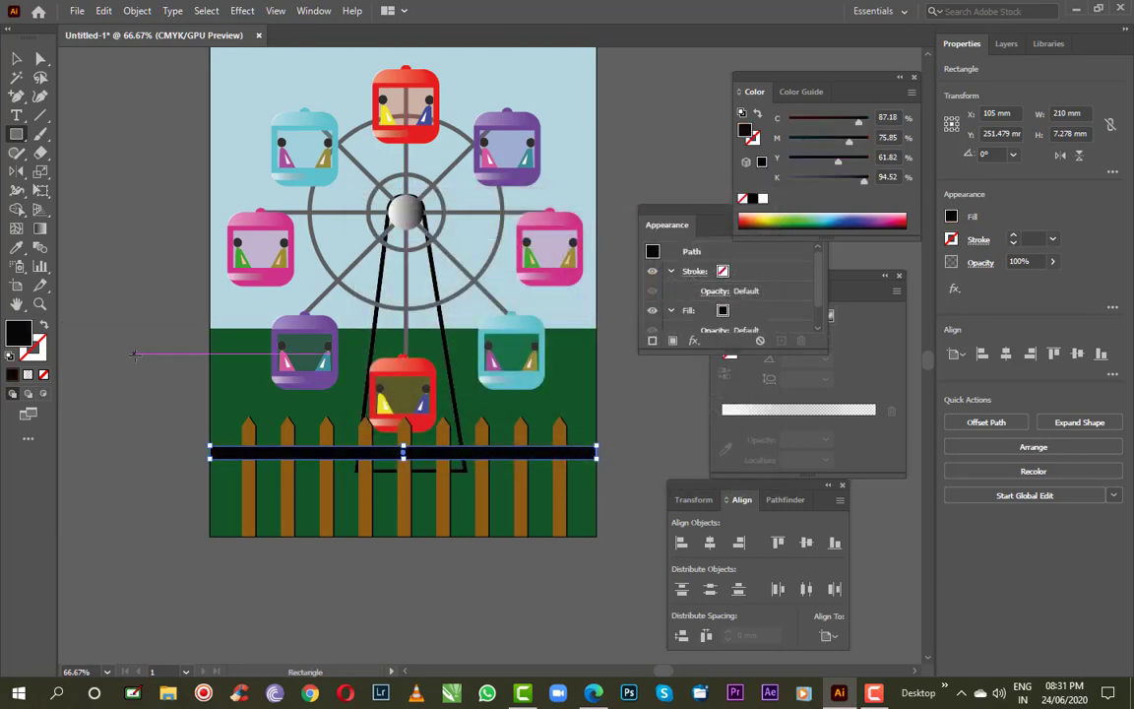
pyautogui.hotkey('ctrl', 'z')
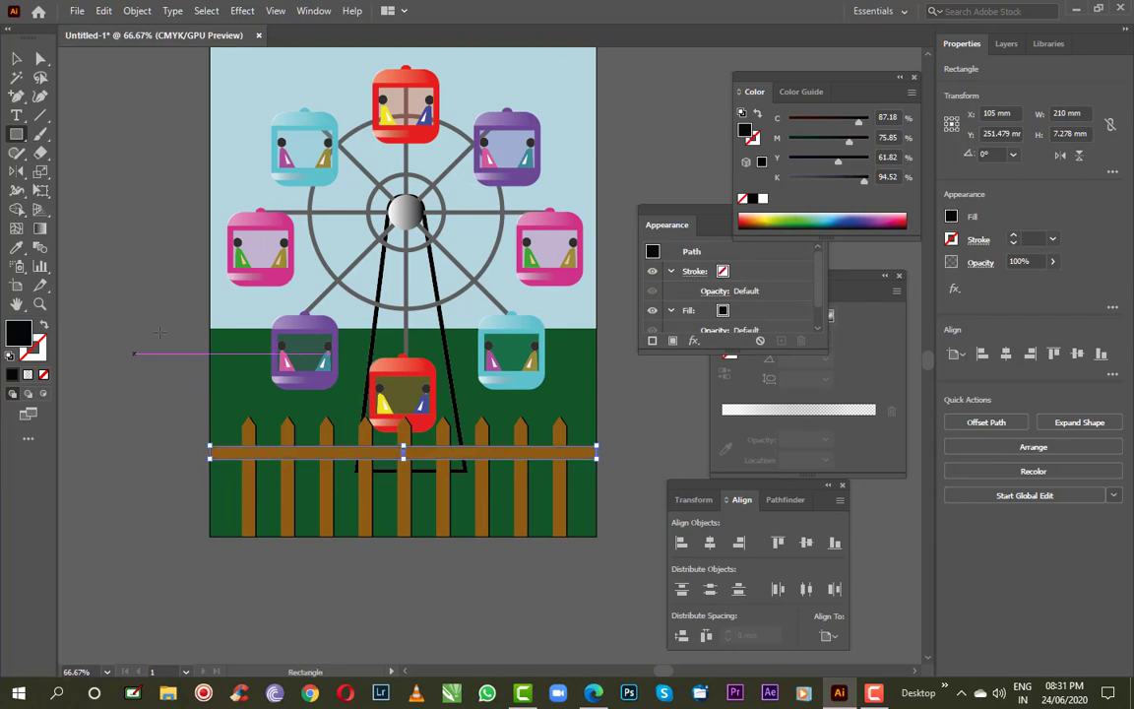
pyautogui.click(17, 60)
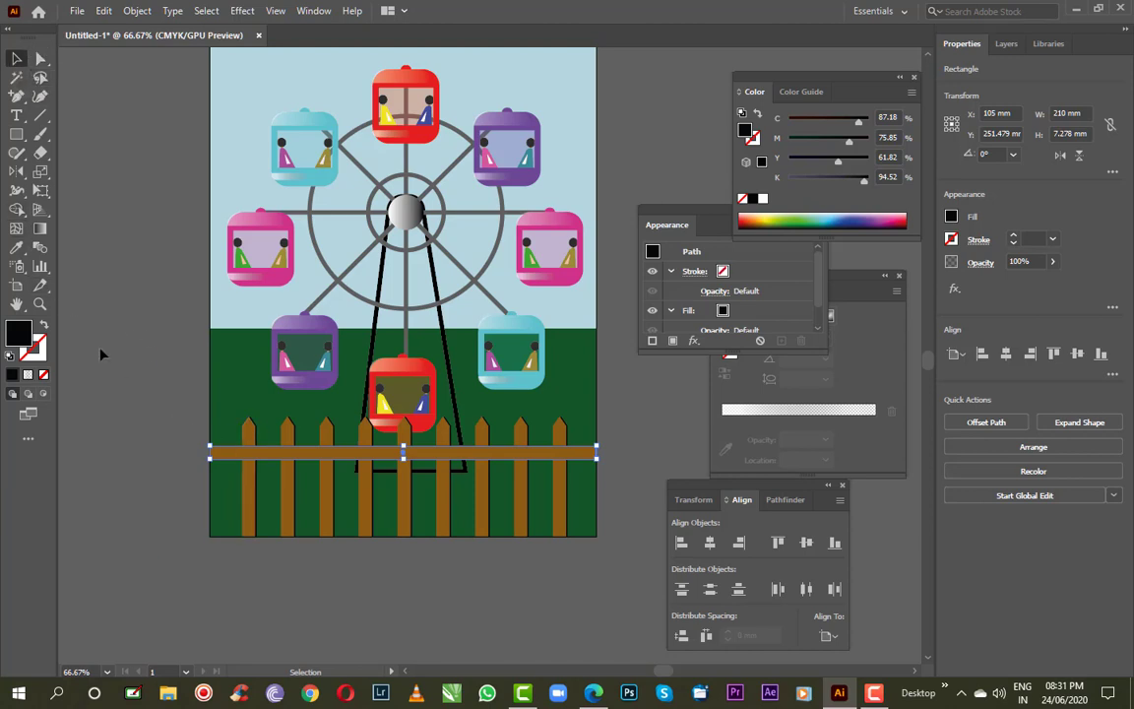
pyautogui.press('Up')
pyautogui.press('Up')
pyautogui.press('Up')
pyautogui.press('Up')
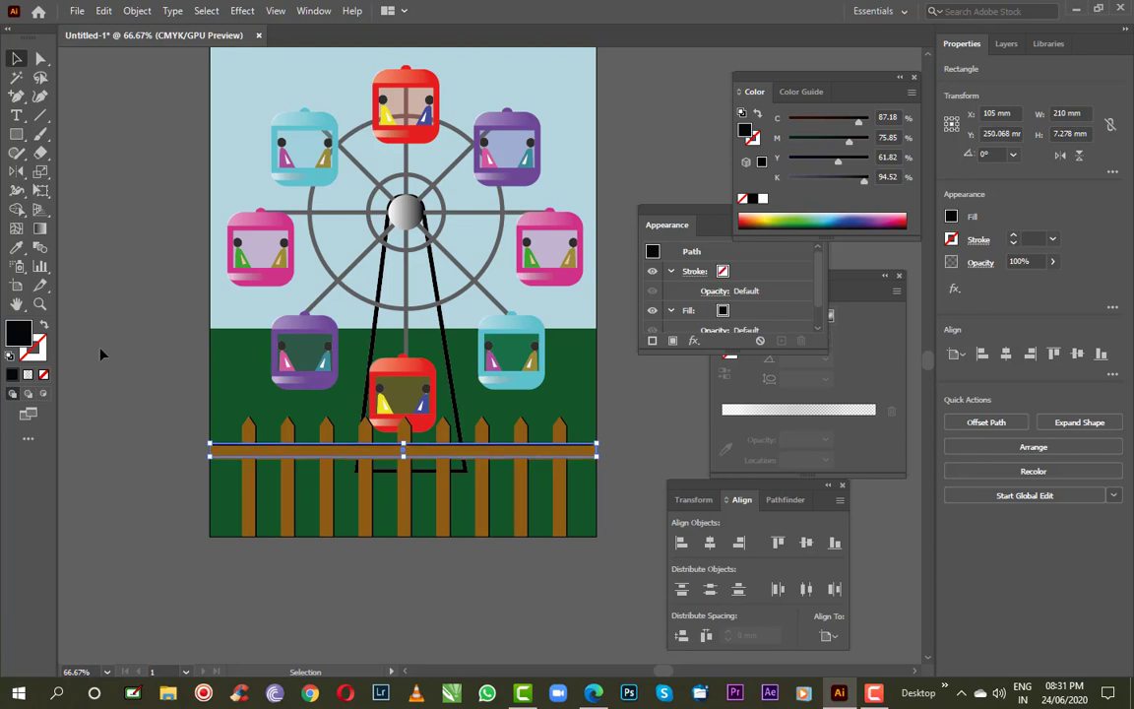
pyautogui.click(95, 411)
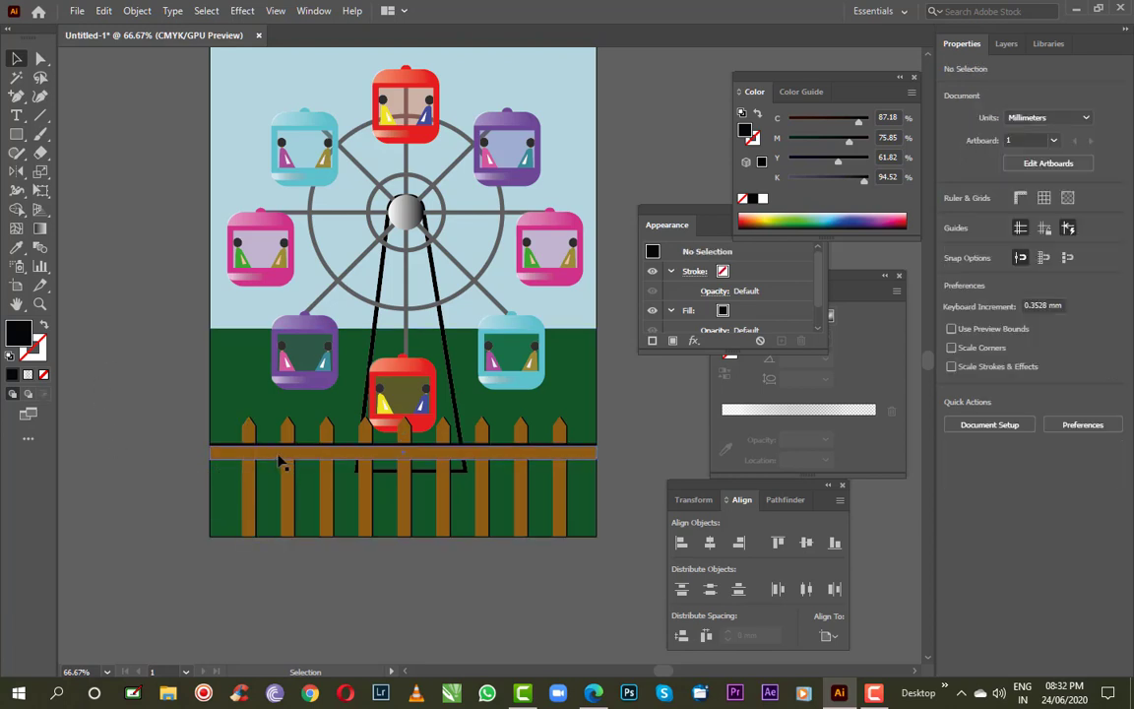
# Keep the rail brown and nudge it up one step
pyautogui.keyDown('ctrl'); pyautogui.click(246, 453); pyautogui.keyUp('ctrl')
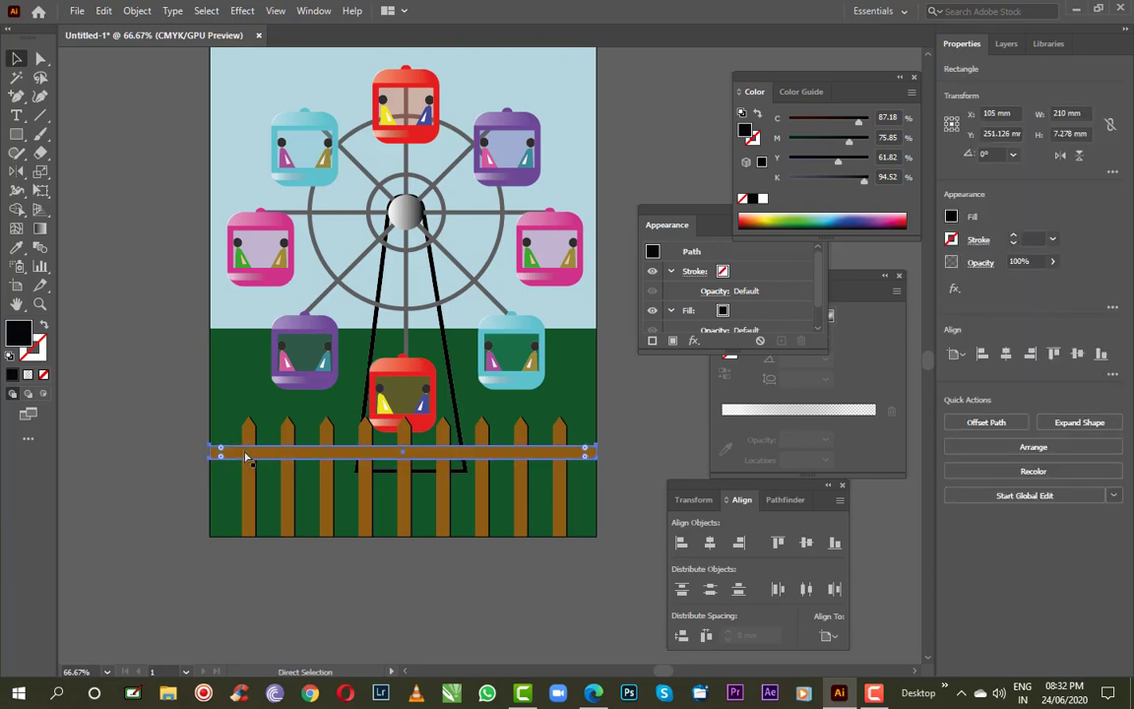
pyautogui.click(125, 423)
pyautogui.hotkey('ctrl', 'z')
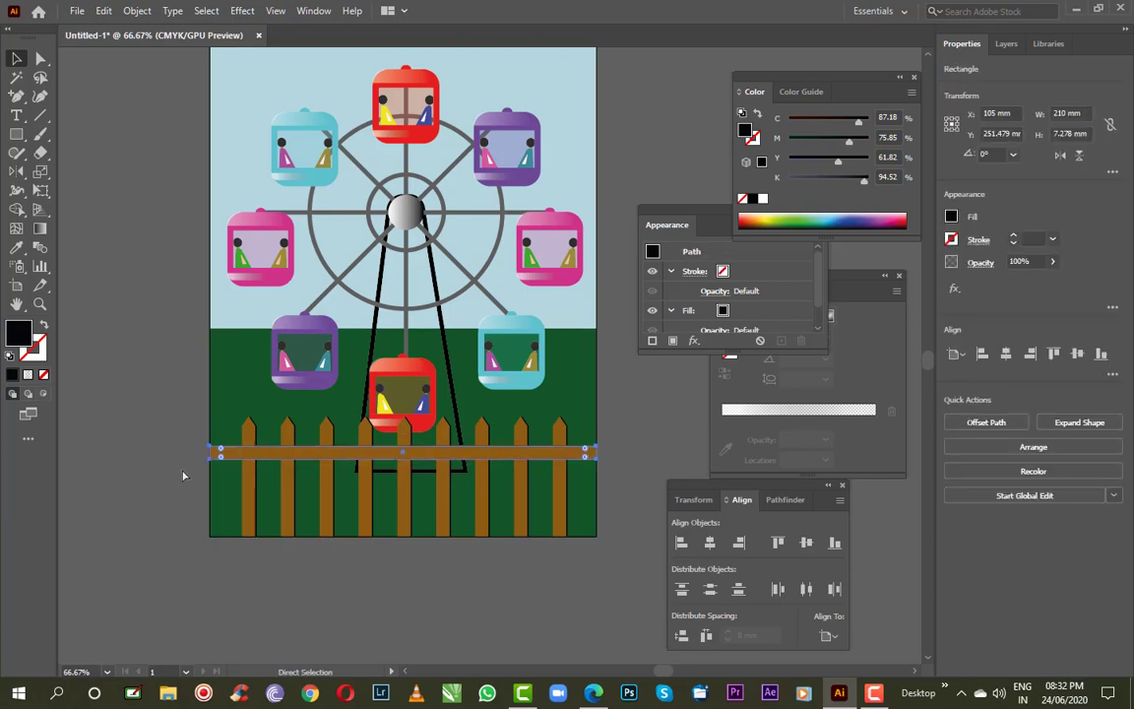
pyautogui.click(184, 471)
pyautogui.hotkey('ctrl', 'z')
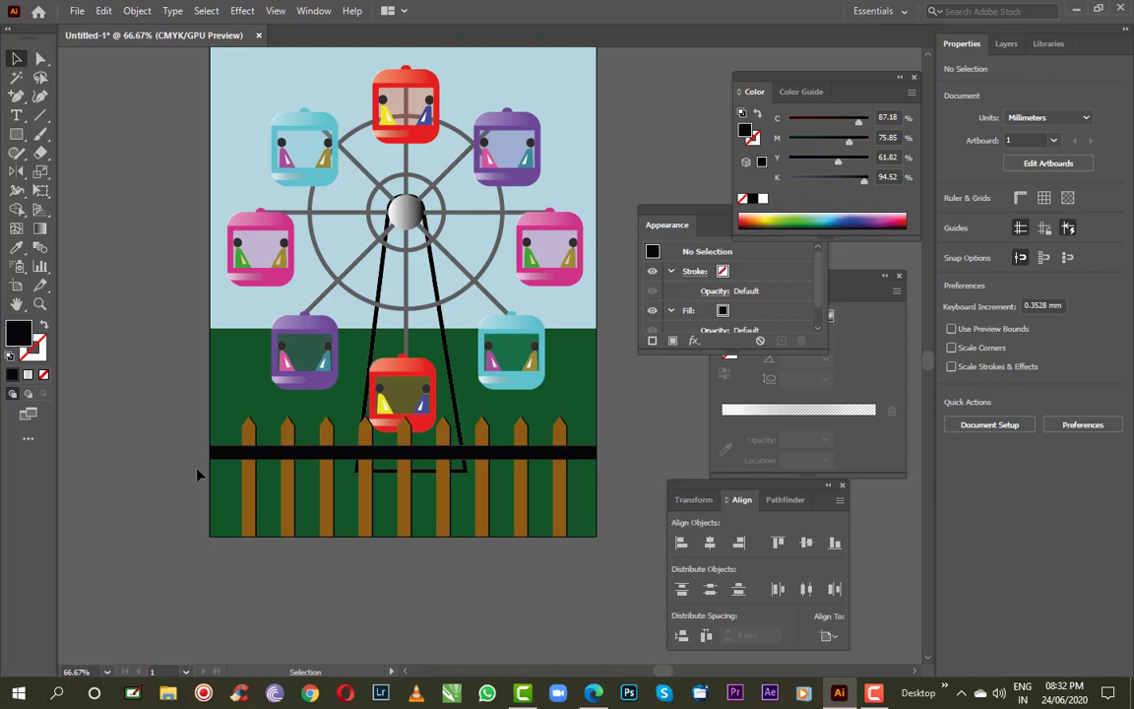
pyautogui.hotkey('ctrl', 'shift', 'z')
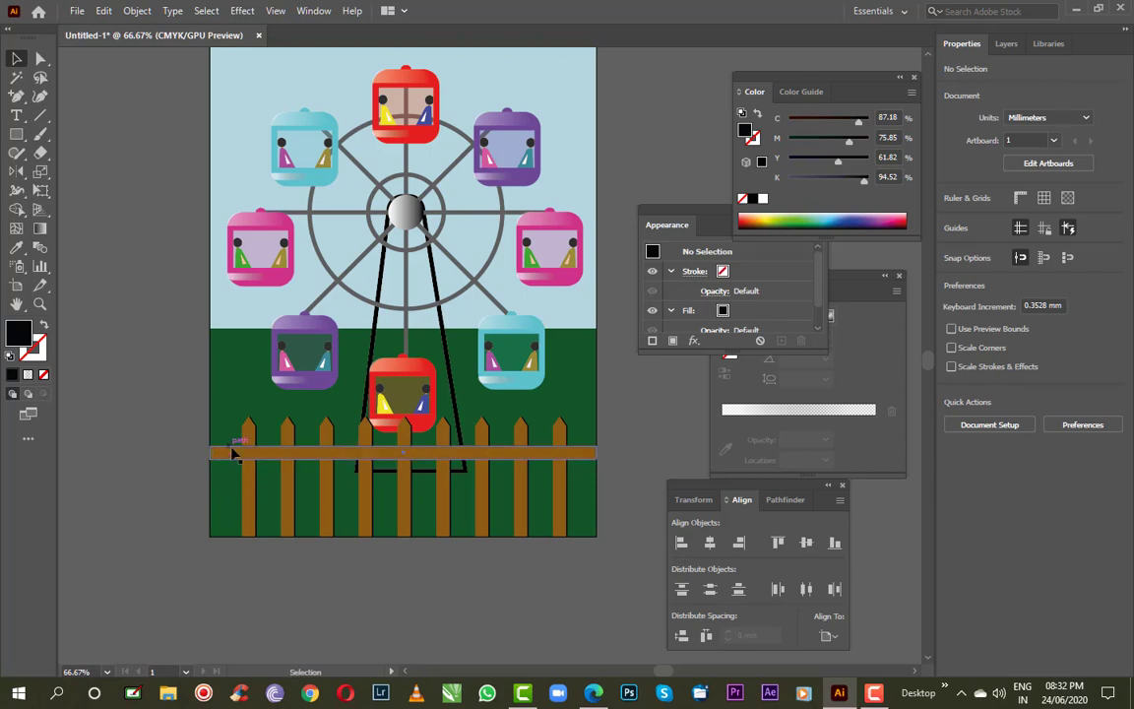
pyautogui.click(234, 454)
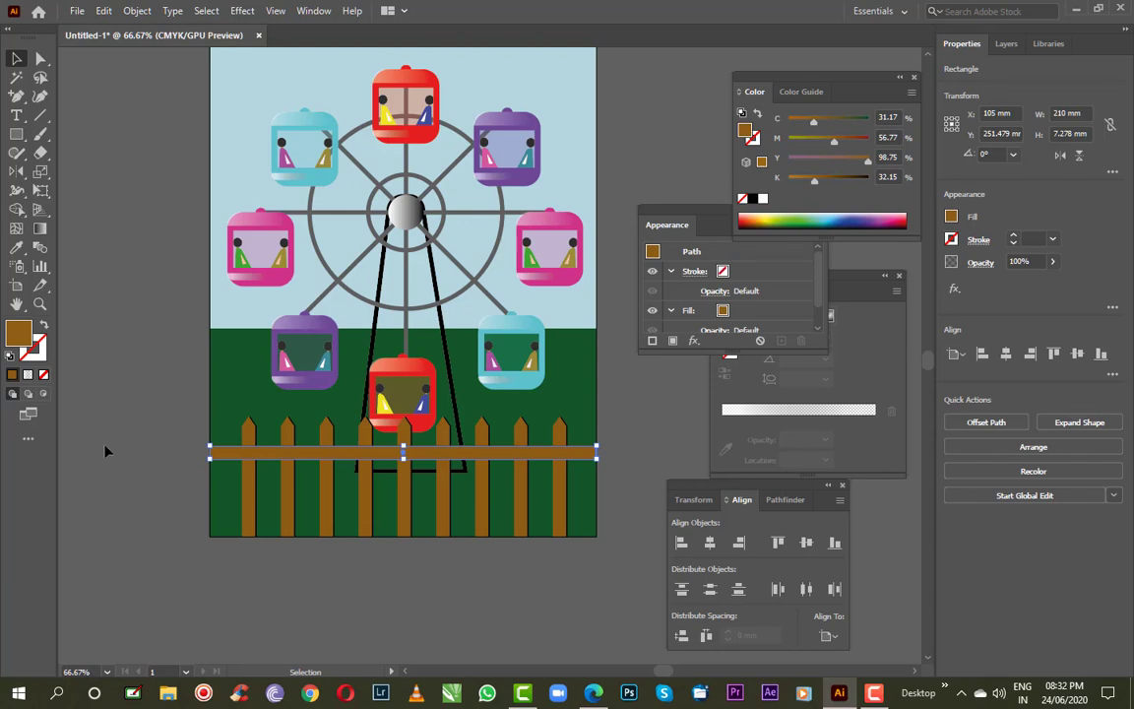
pyautogui.press('Up')
pyautogui.press('Up')
pyautogui.press('Up')
pyautogui.press('Up')
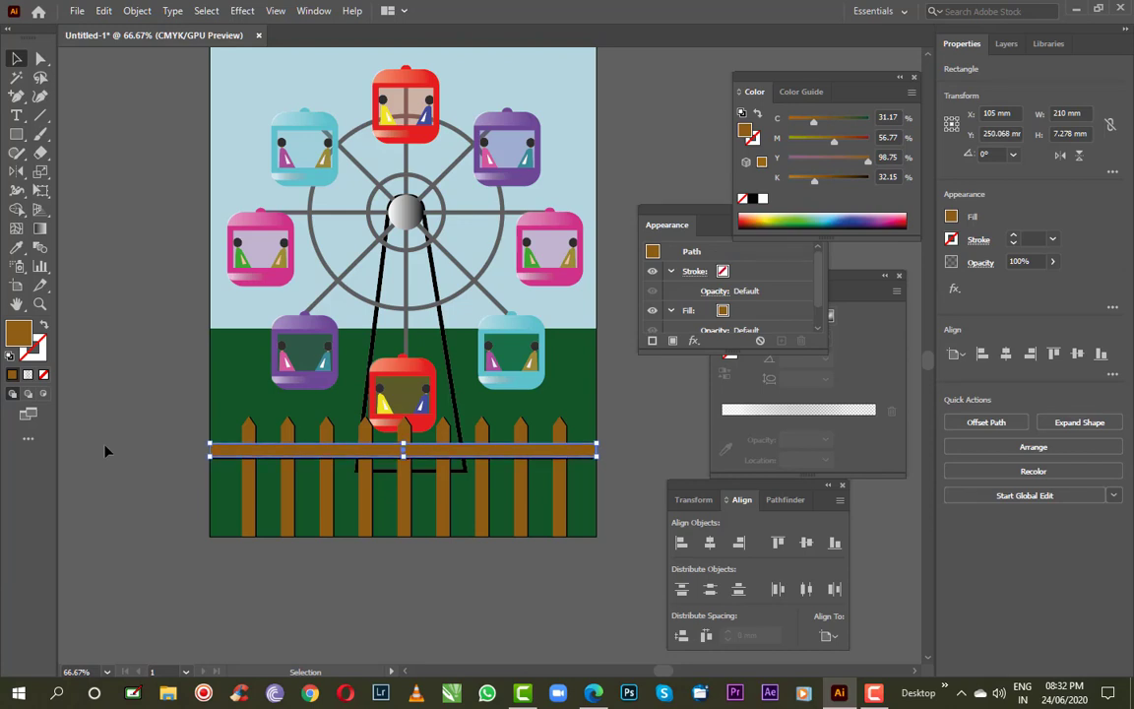
pyautogui.click(150, 422)
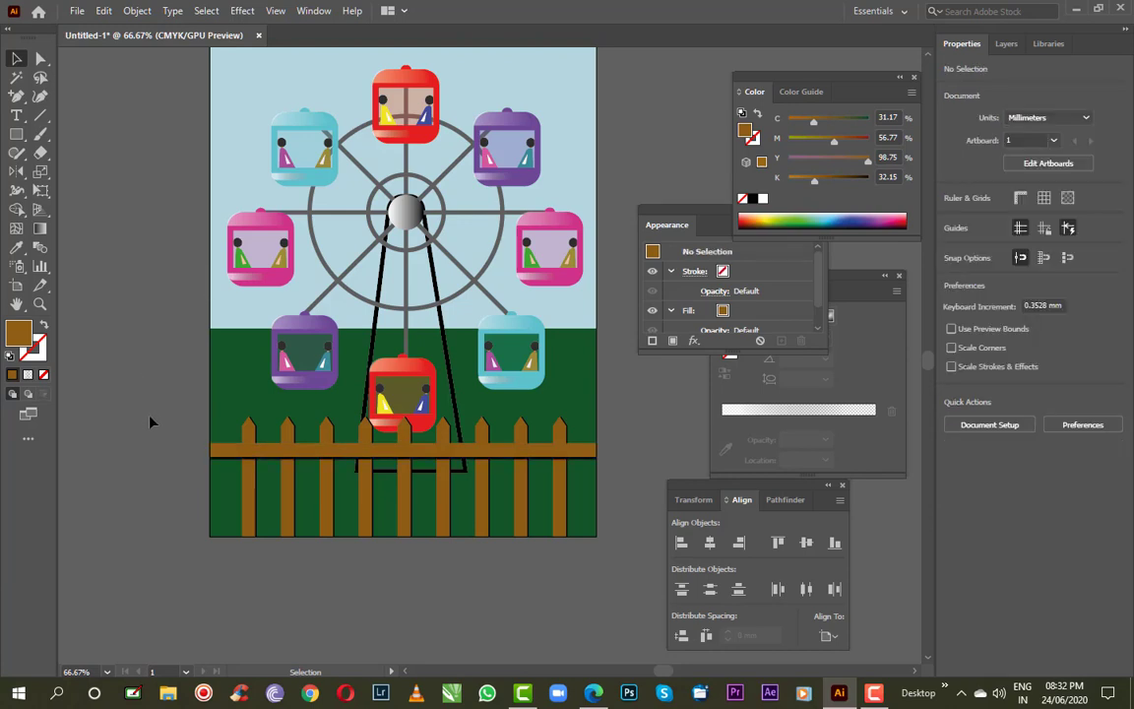
# Alt-drag a copy of the rail downward as the lower crossbar
pyautogui.click(224, 480)
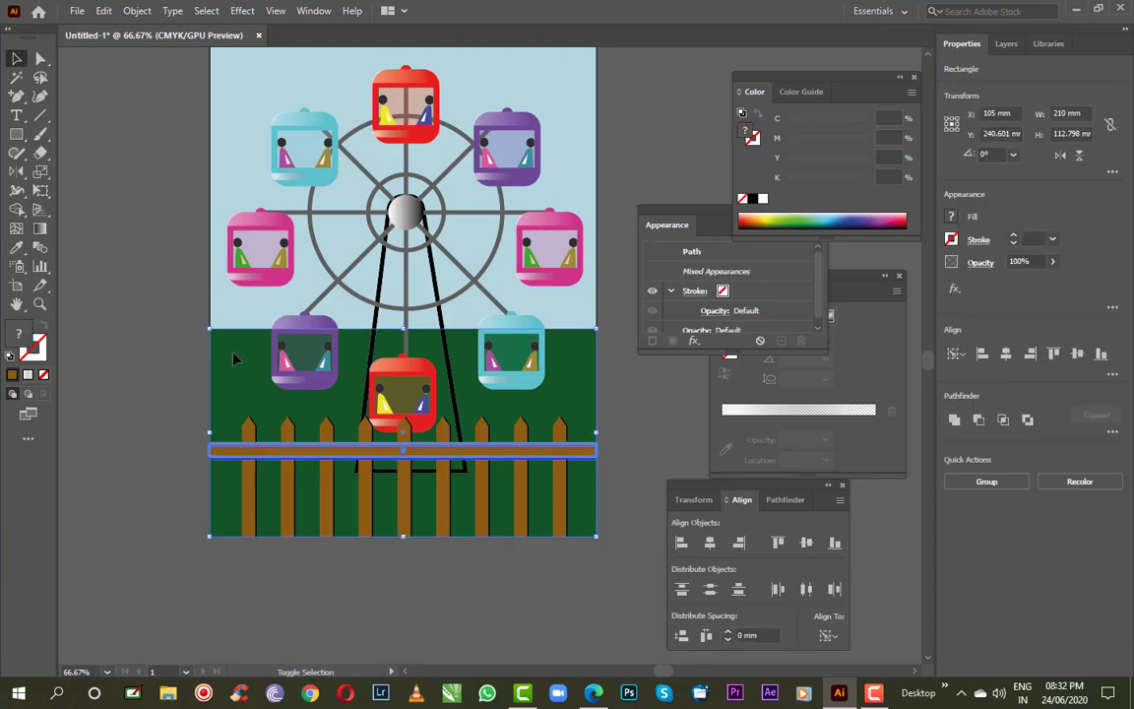
pyautogui.keyDown('shift'); pyautogui.click(226, 372); pyautogui.keyUp('shift')
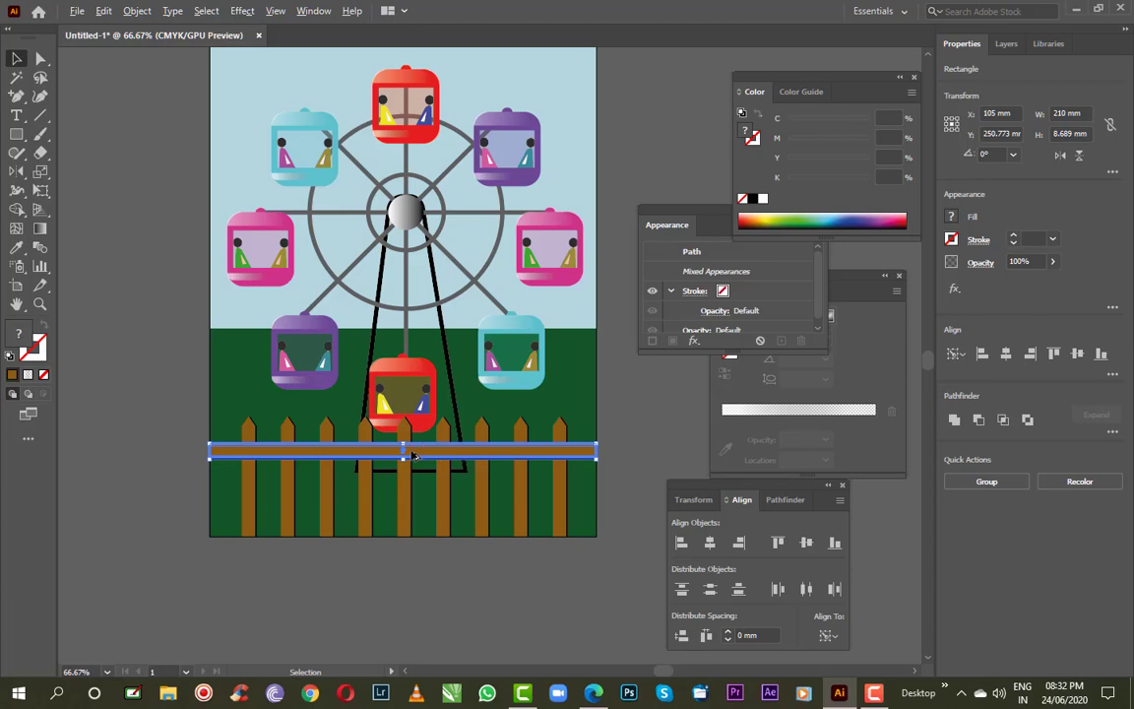
pyautogui.moveTo(413, 454); pyautogui.dragTo(412, 515)
pyautogui.click(295, 590)
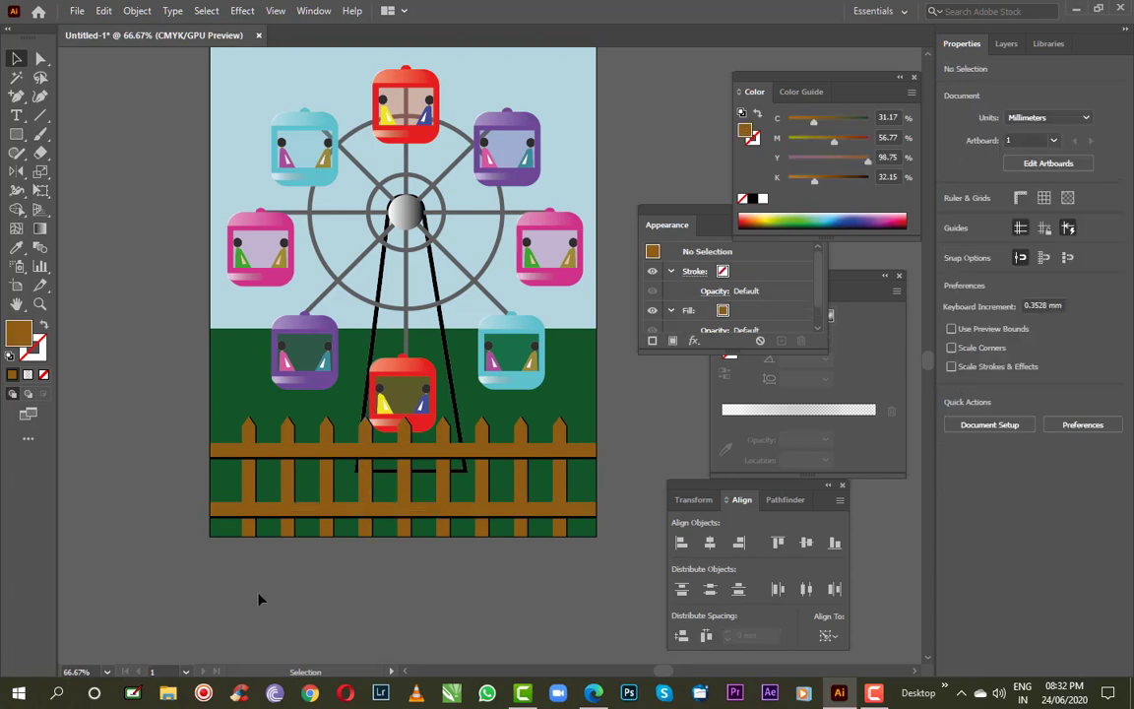
pyautogui.scroll(-1, 473, 98)
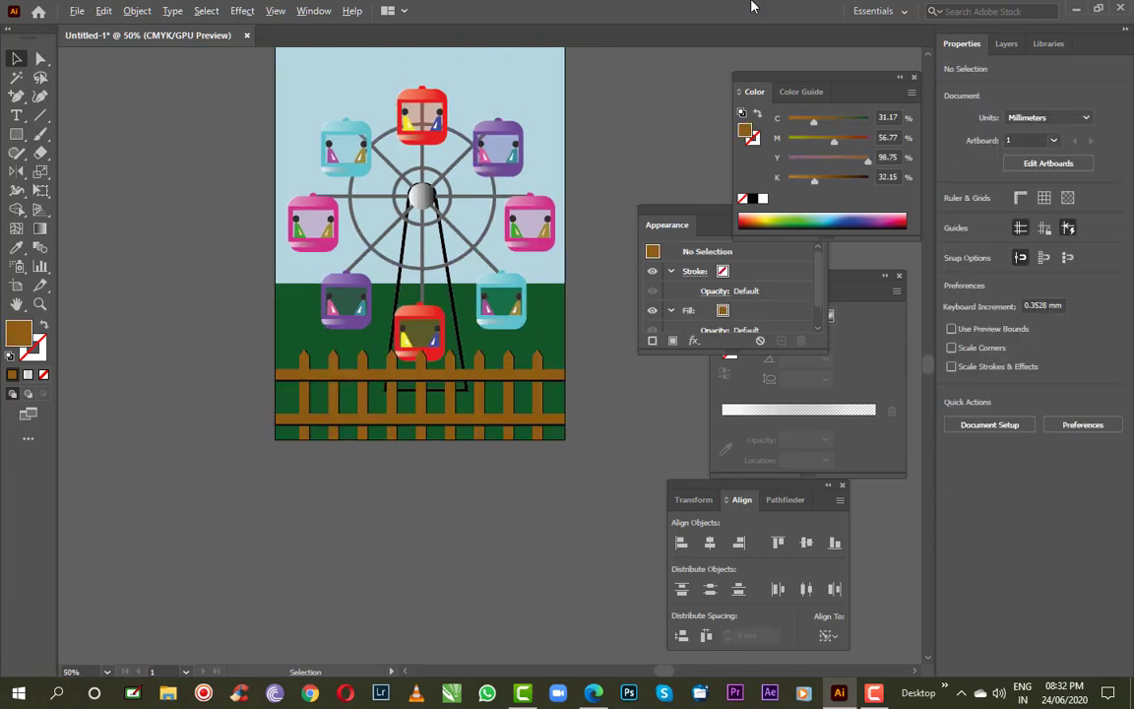
pyautogui.moveTo(650, 110); pyautogui.dragTo(585, 230)
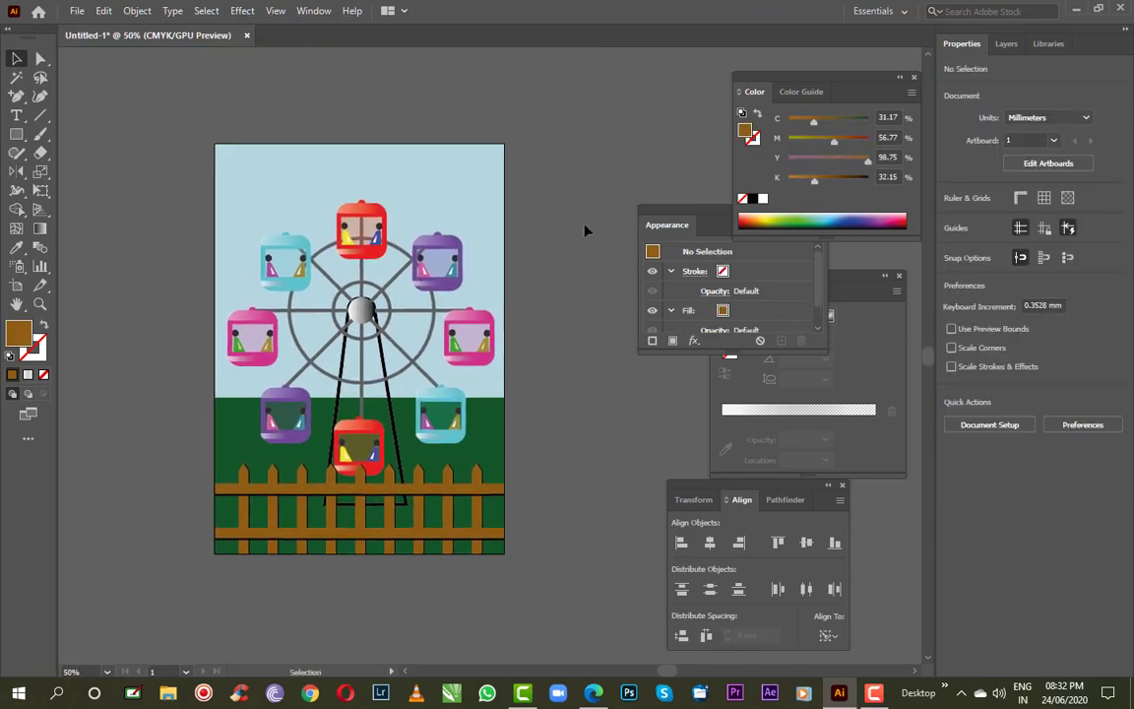